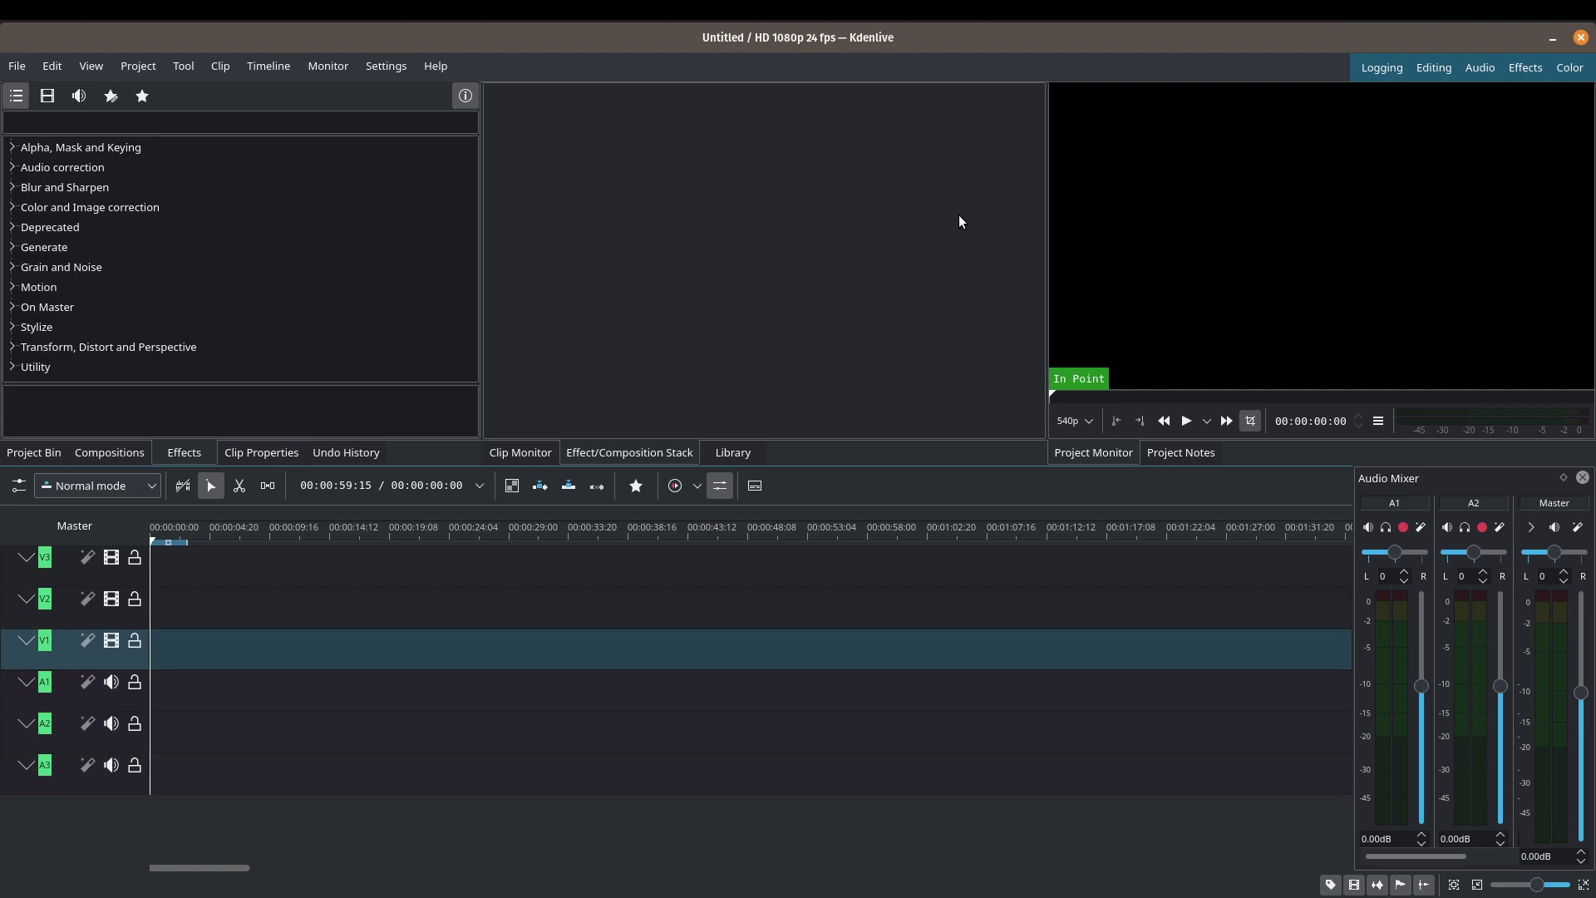
- Check the installed Kdenlive version in the program's about information, and close it
click(416, 67)
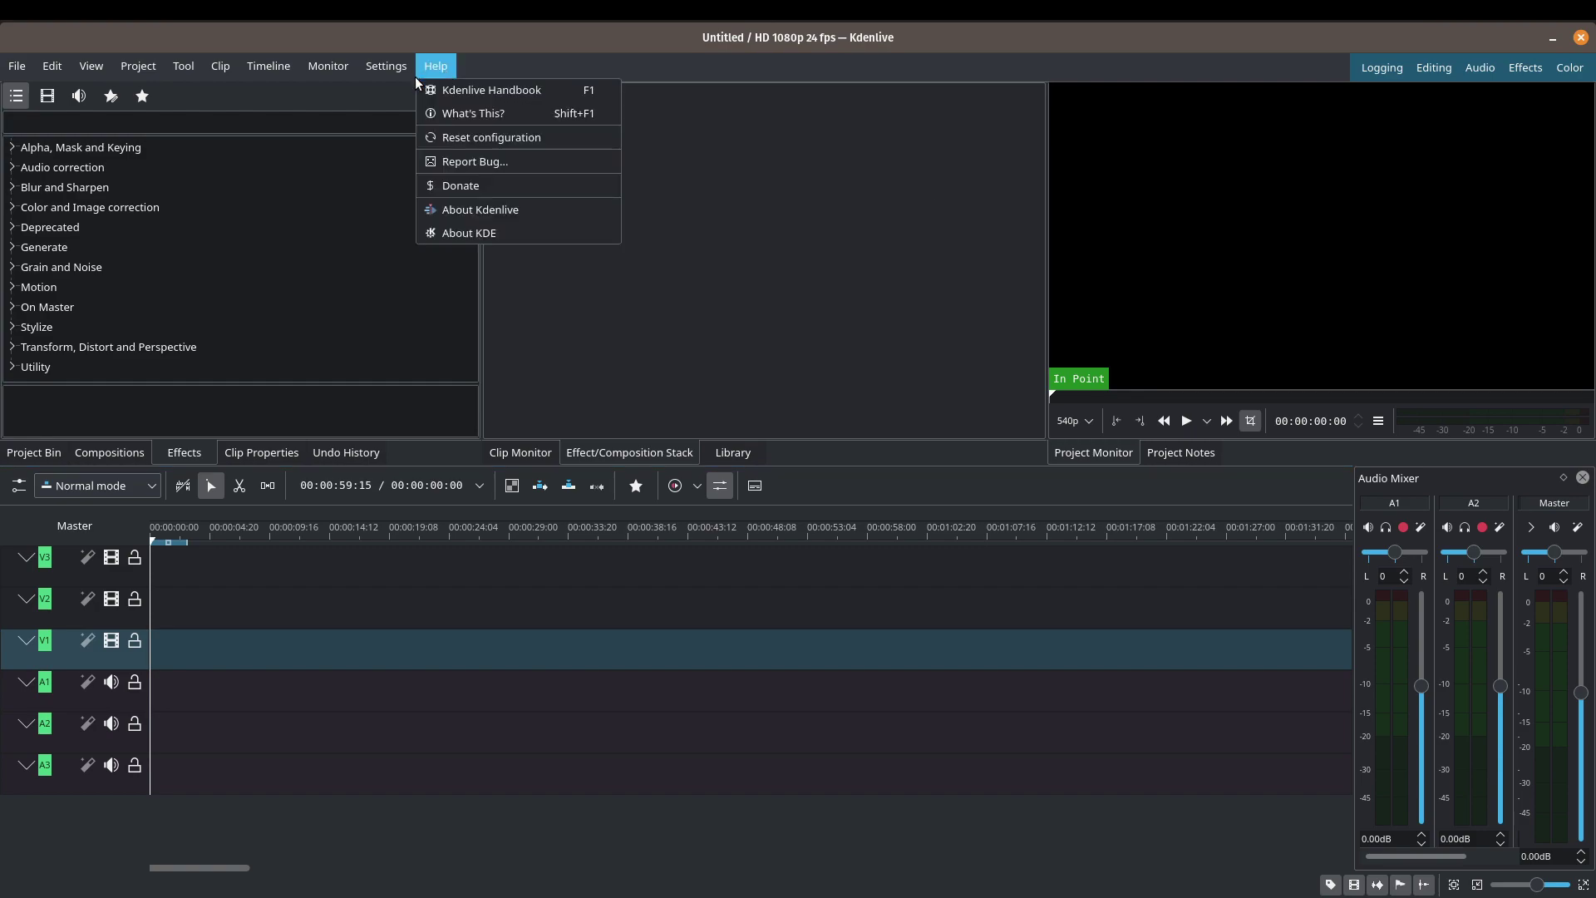
click(452, 208)
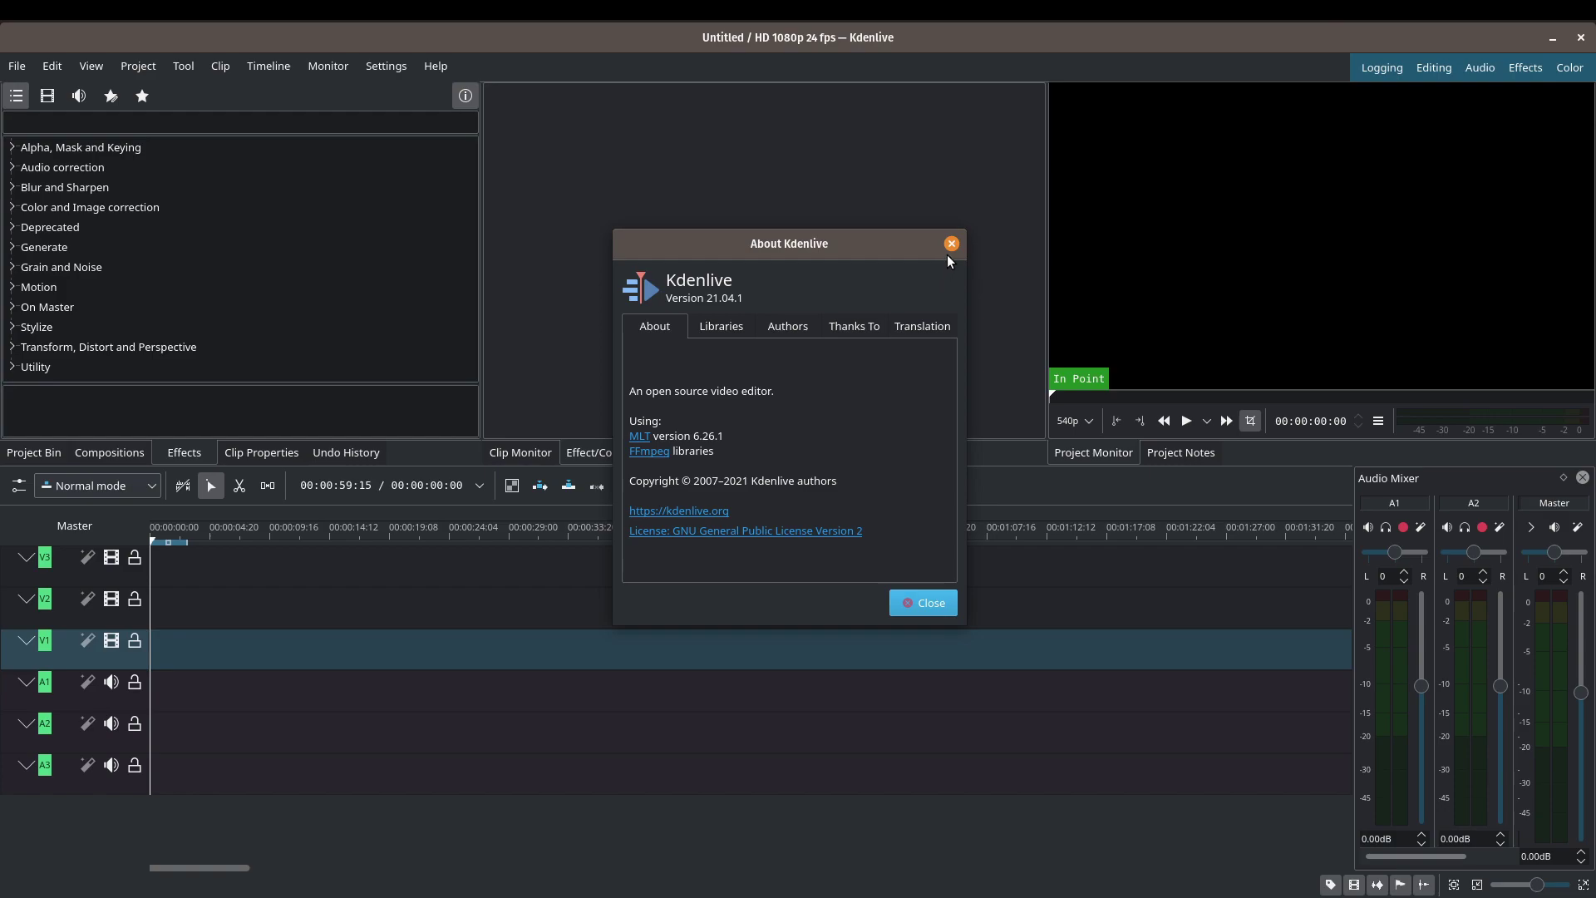
click(951, 243)
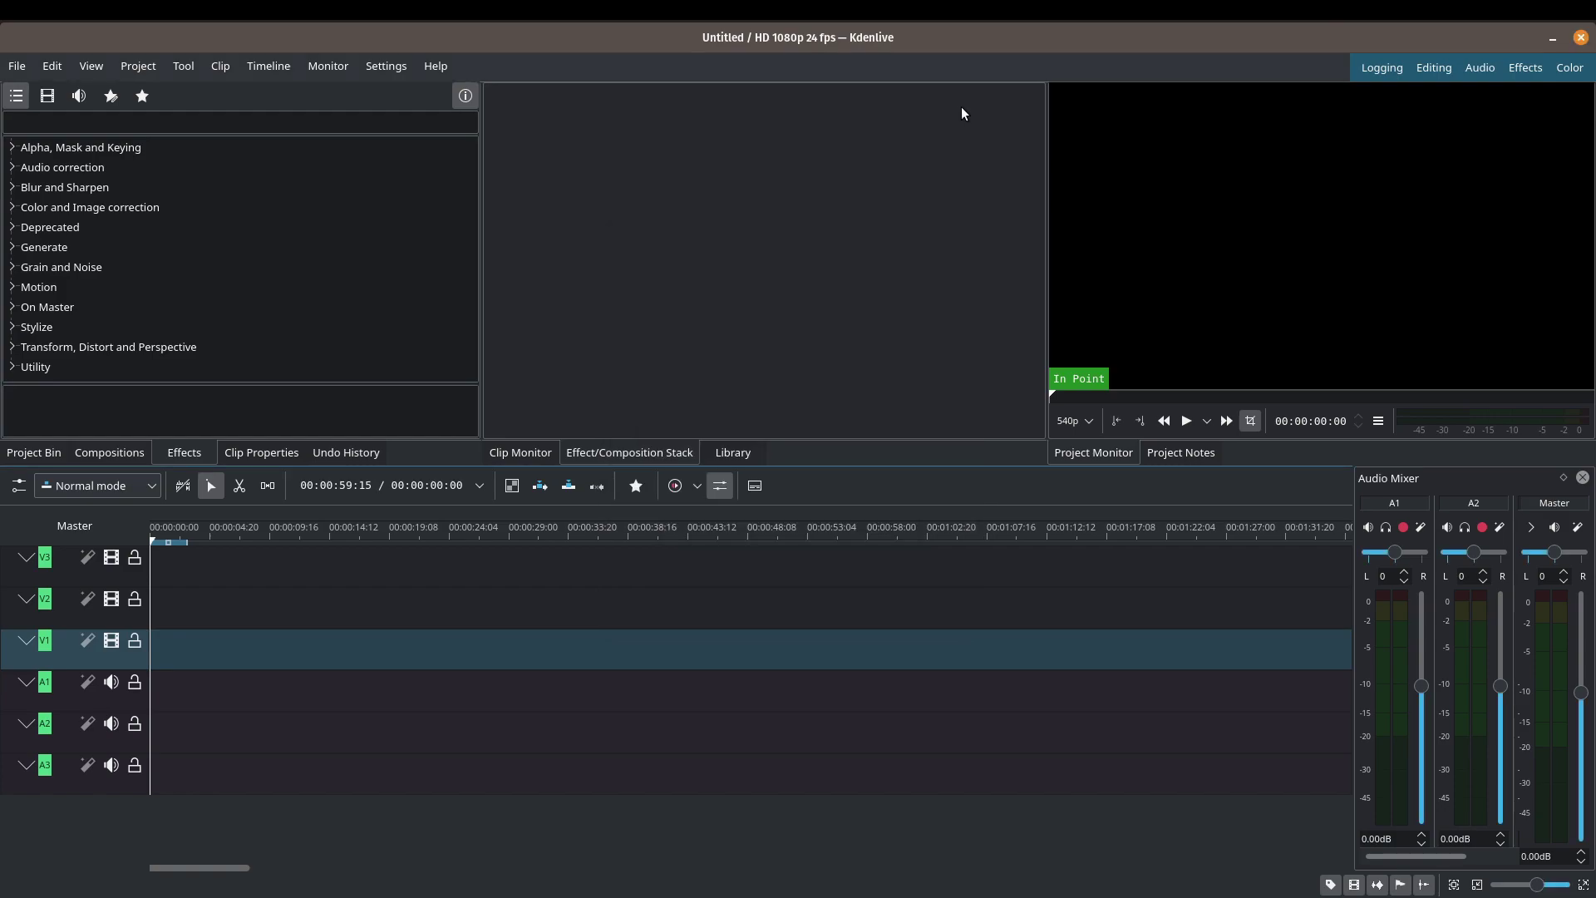
- Switch the workspace layout to Editing
click(1430, 69)
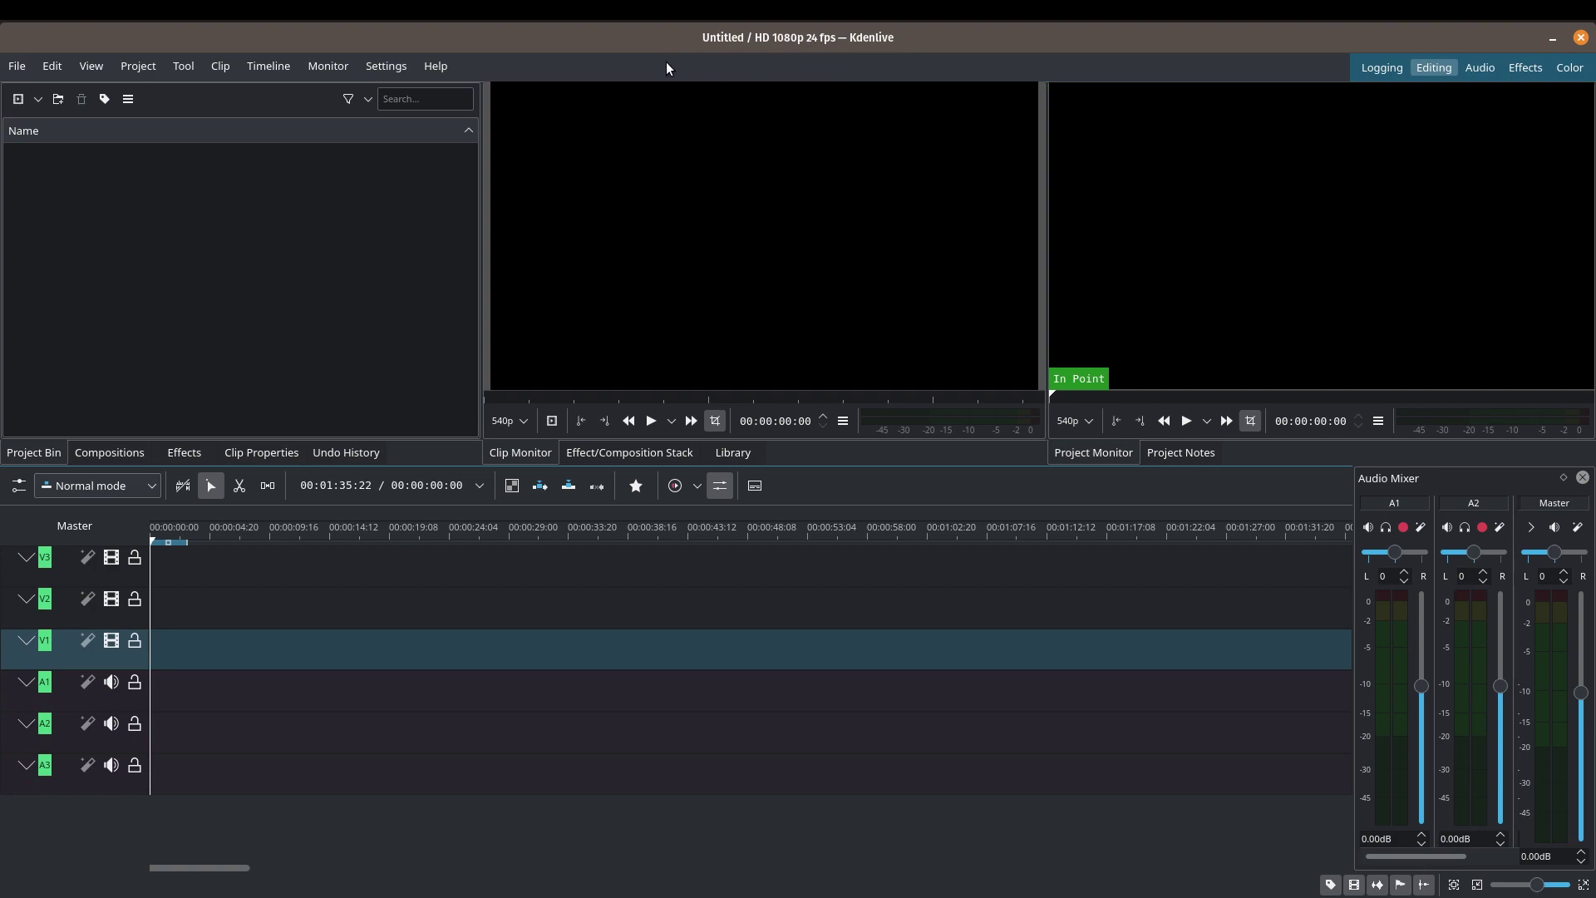
click(160, 72)
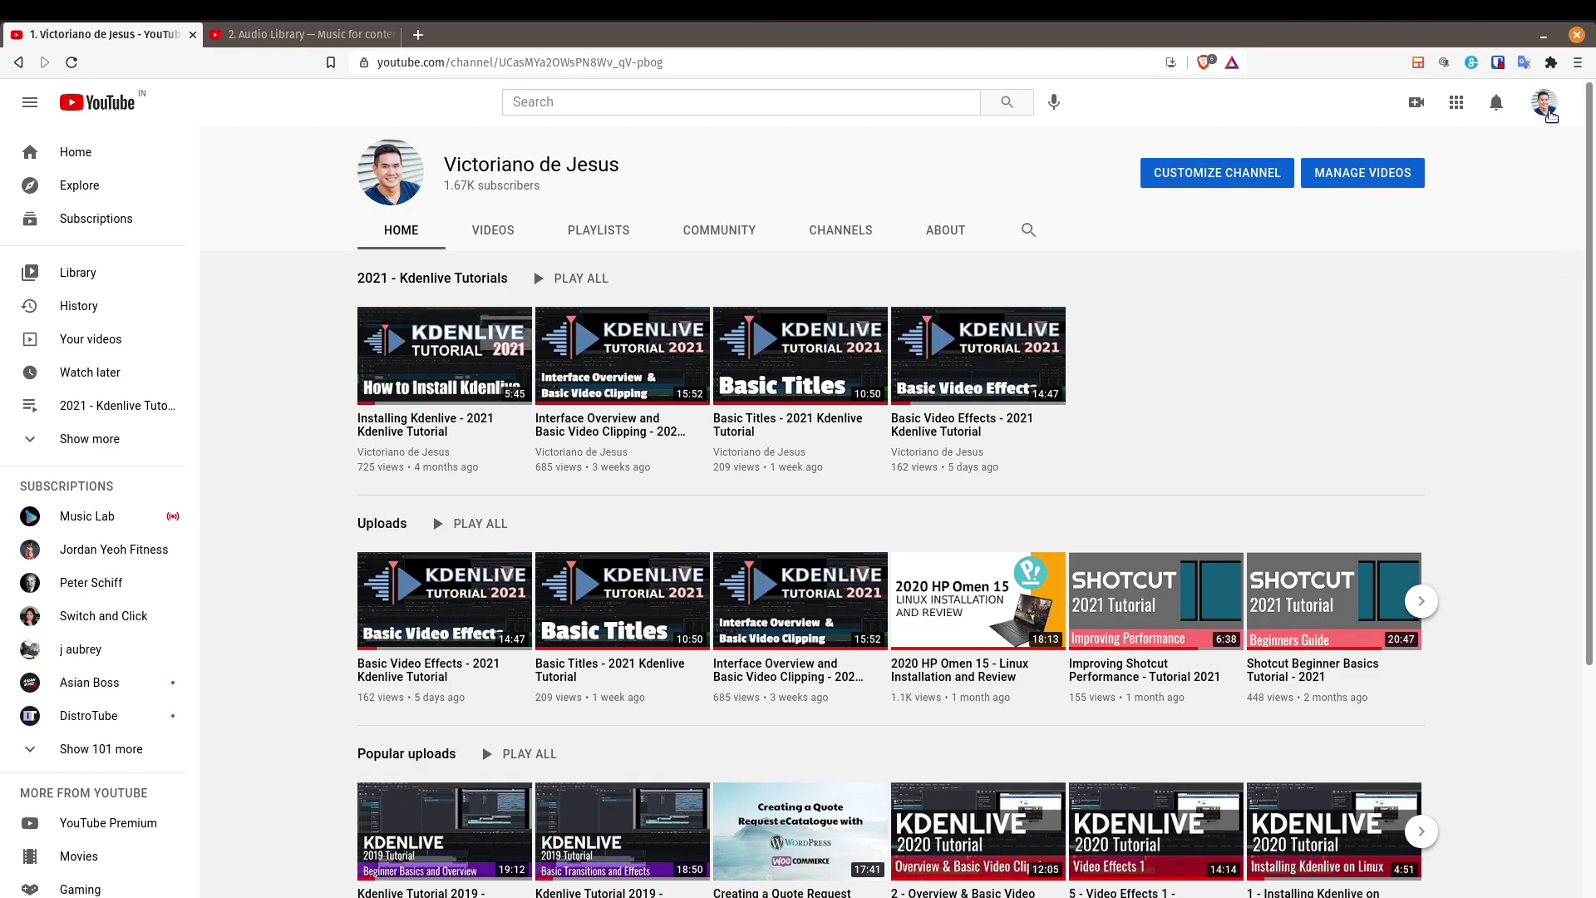
- Open YouTube Studio's Audio library from the channel account, check the starred tracks and go back to the free music list
click(1549, 114)
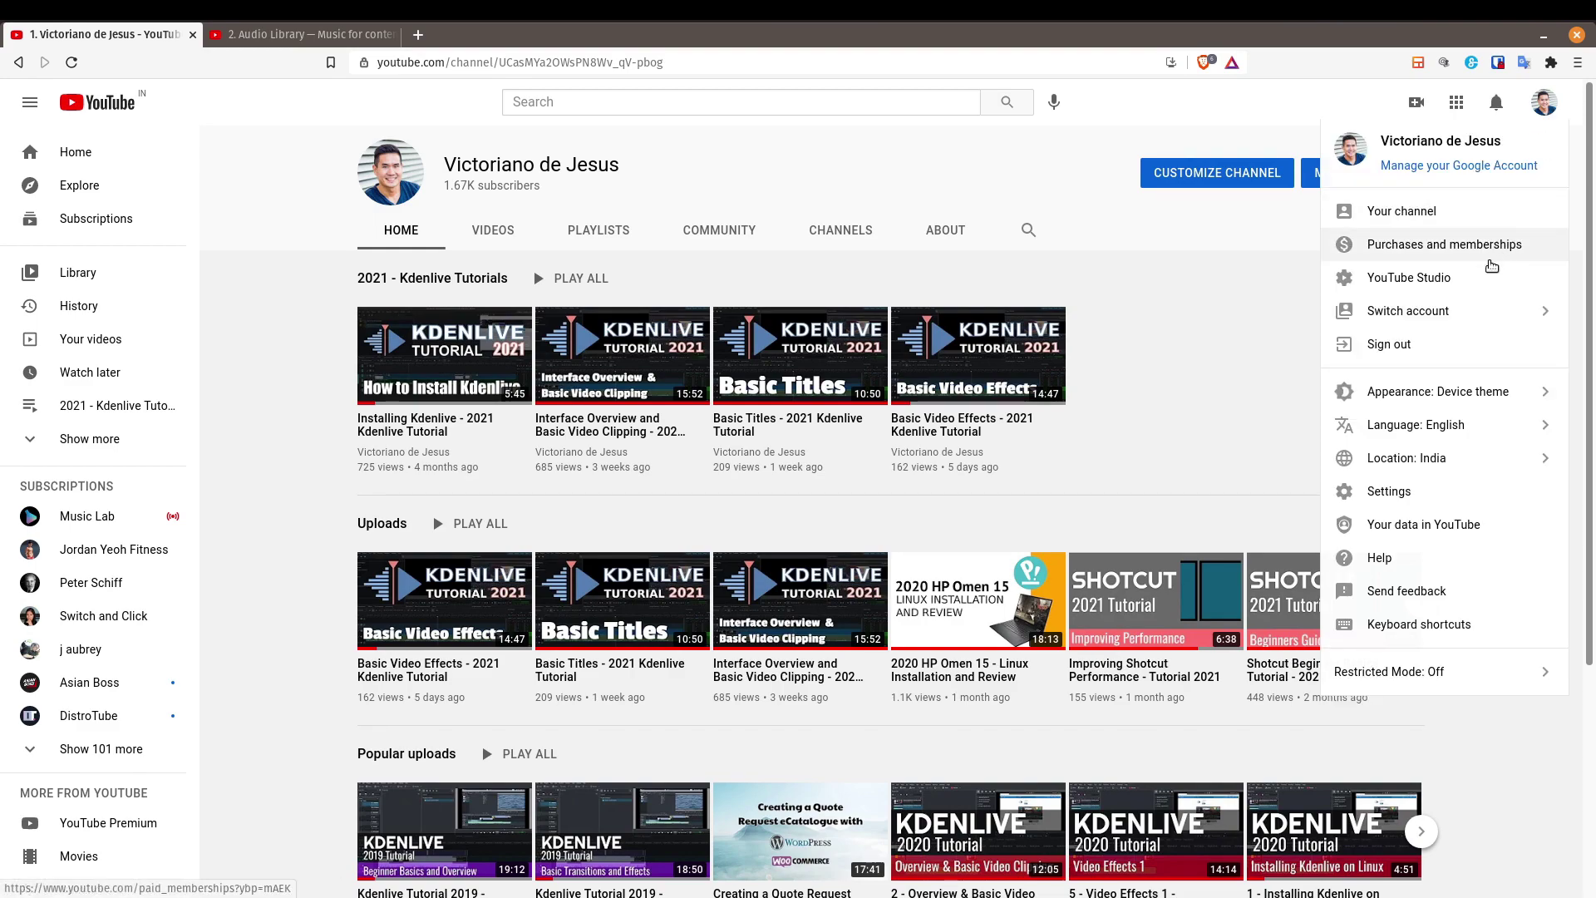
click(1487, 283)
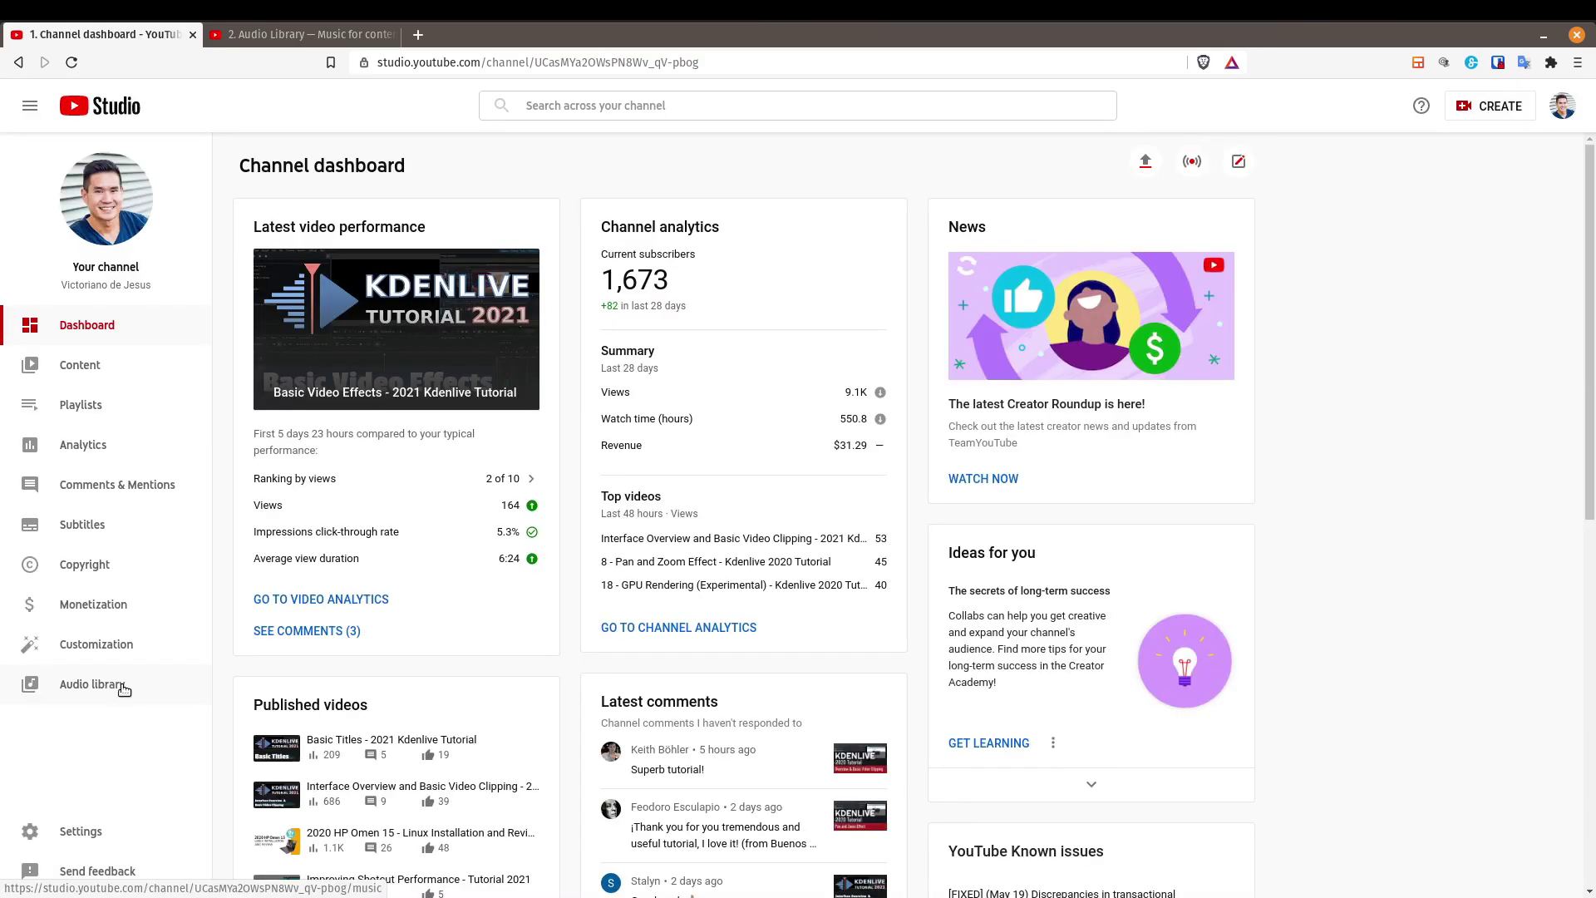
click(124, 689)
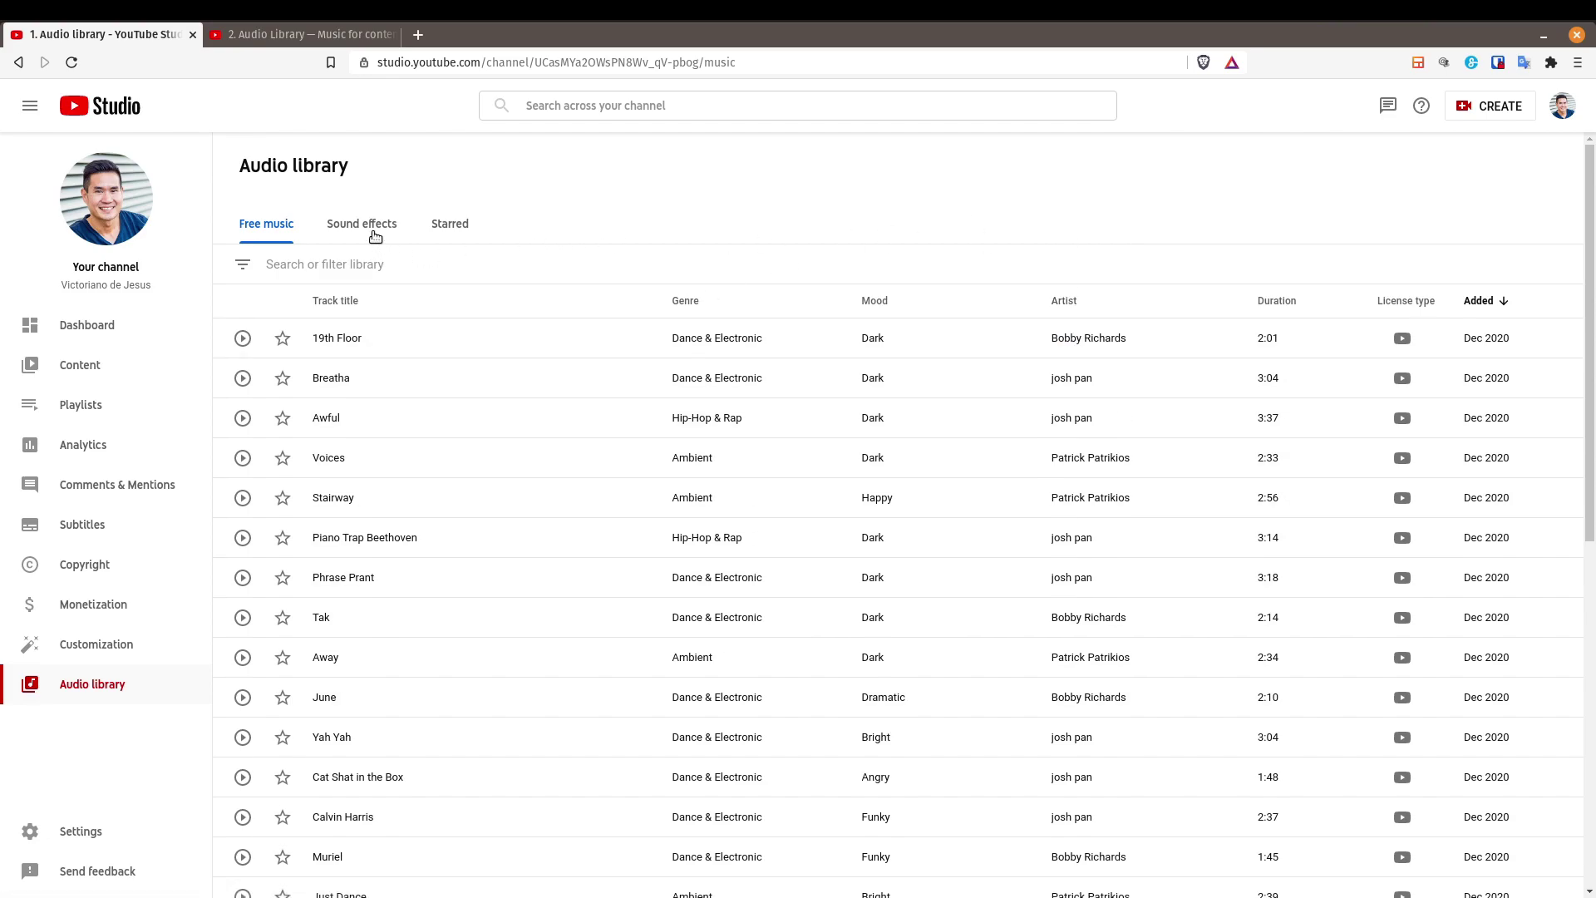
click(446, 232)
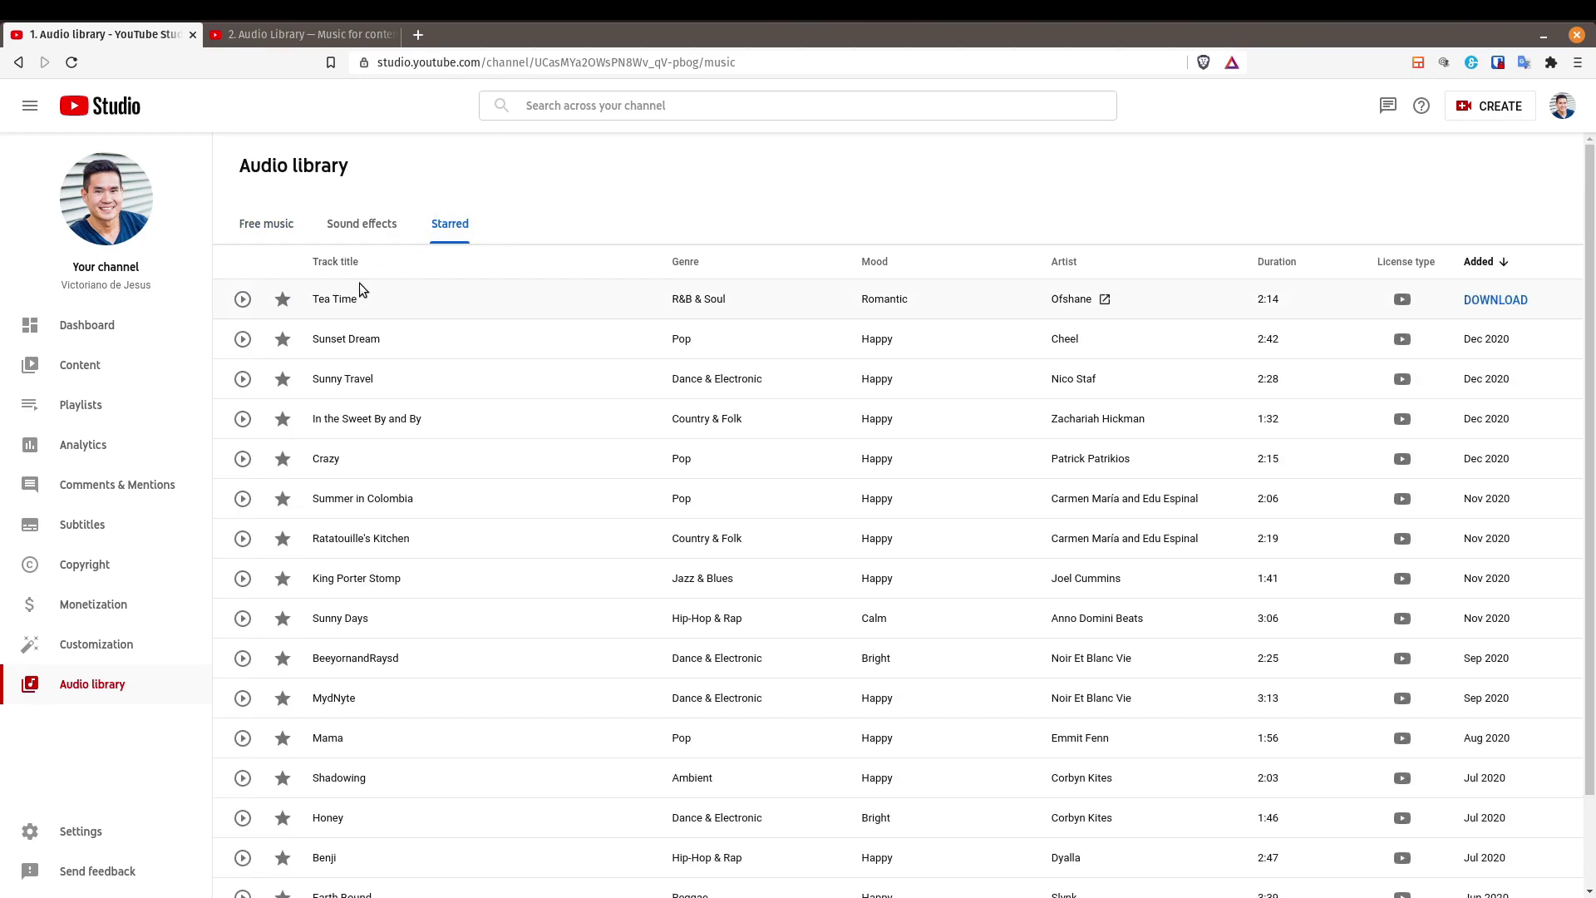
click(271, 226)
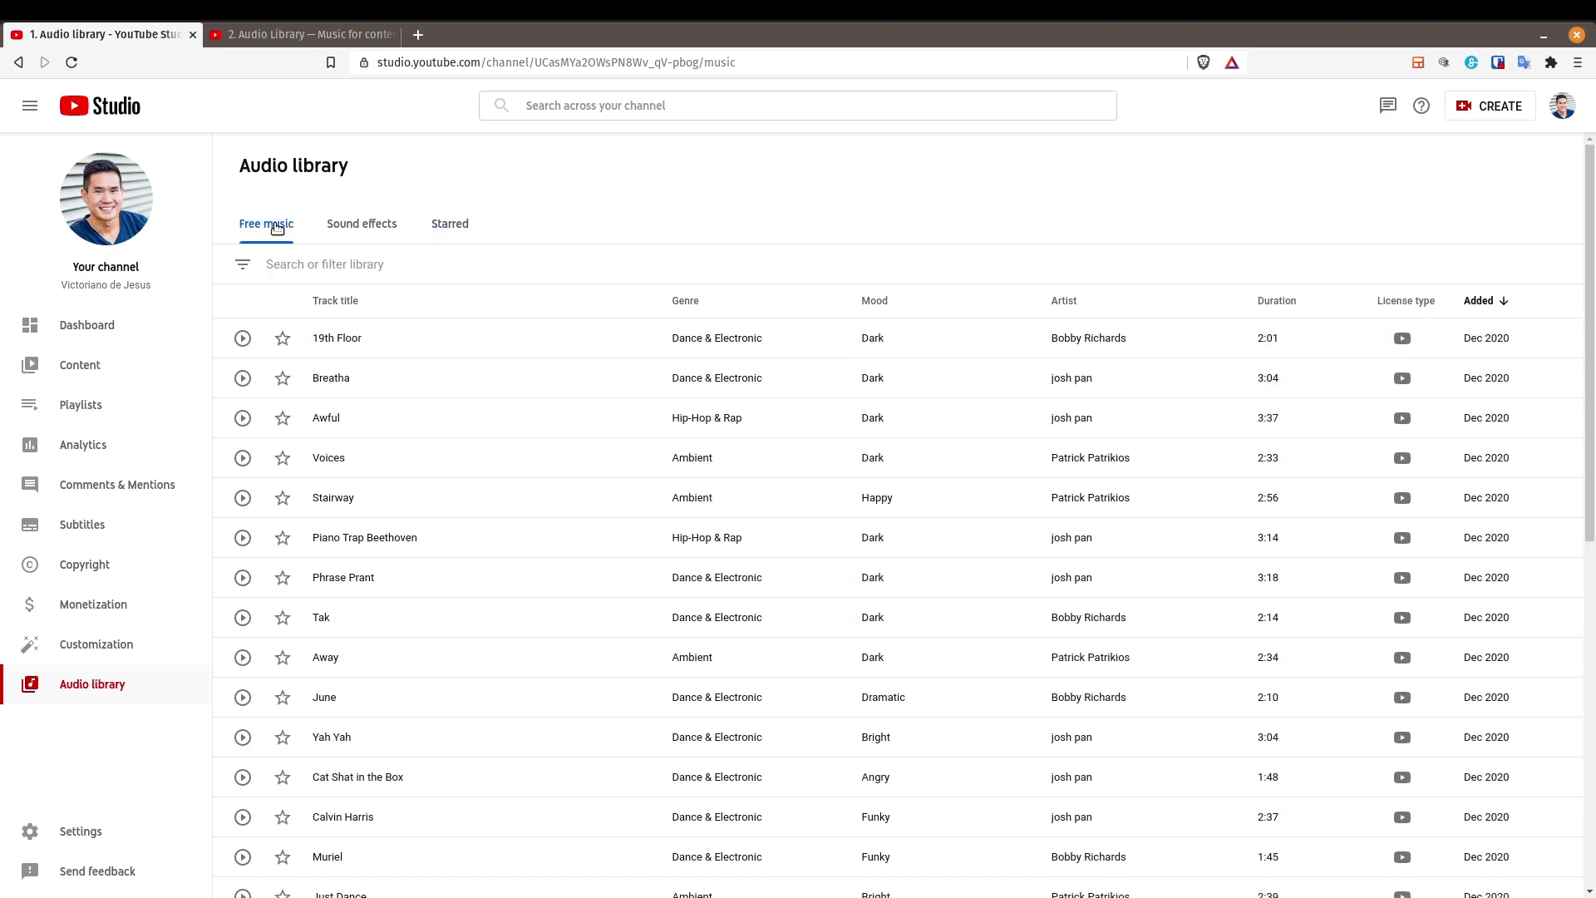
- Filter the free music tracks by the Happy mood
click(250, 267)
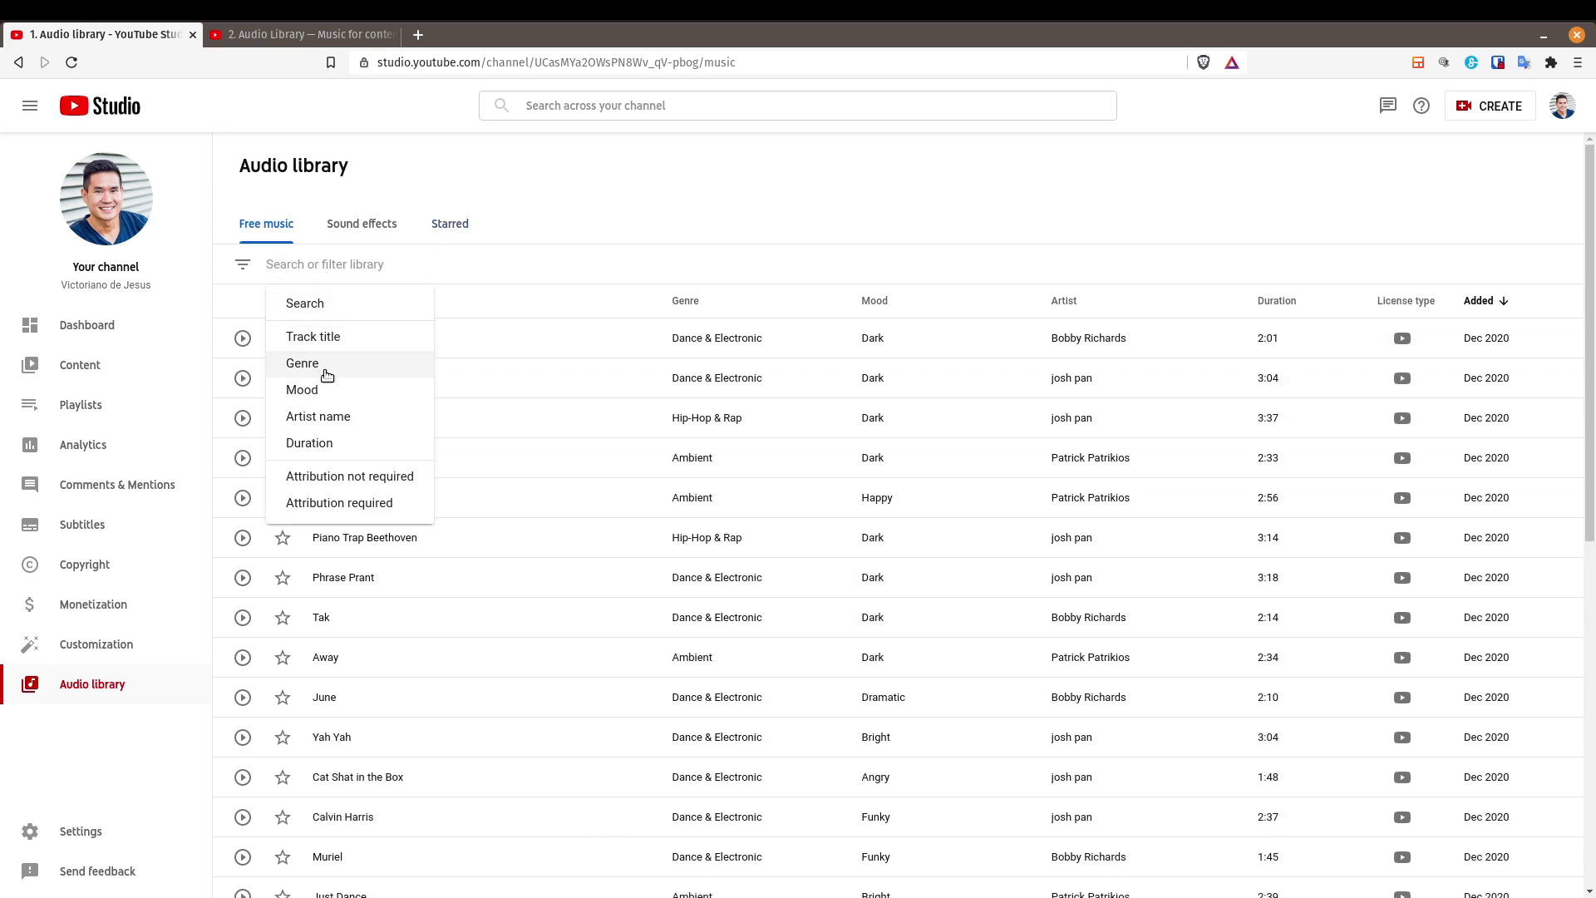
click(341, 392)
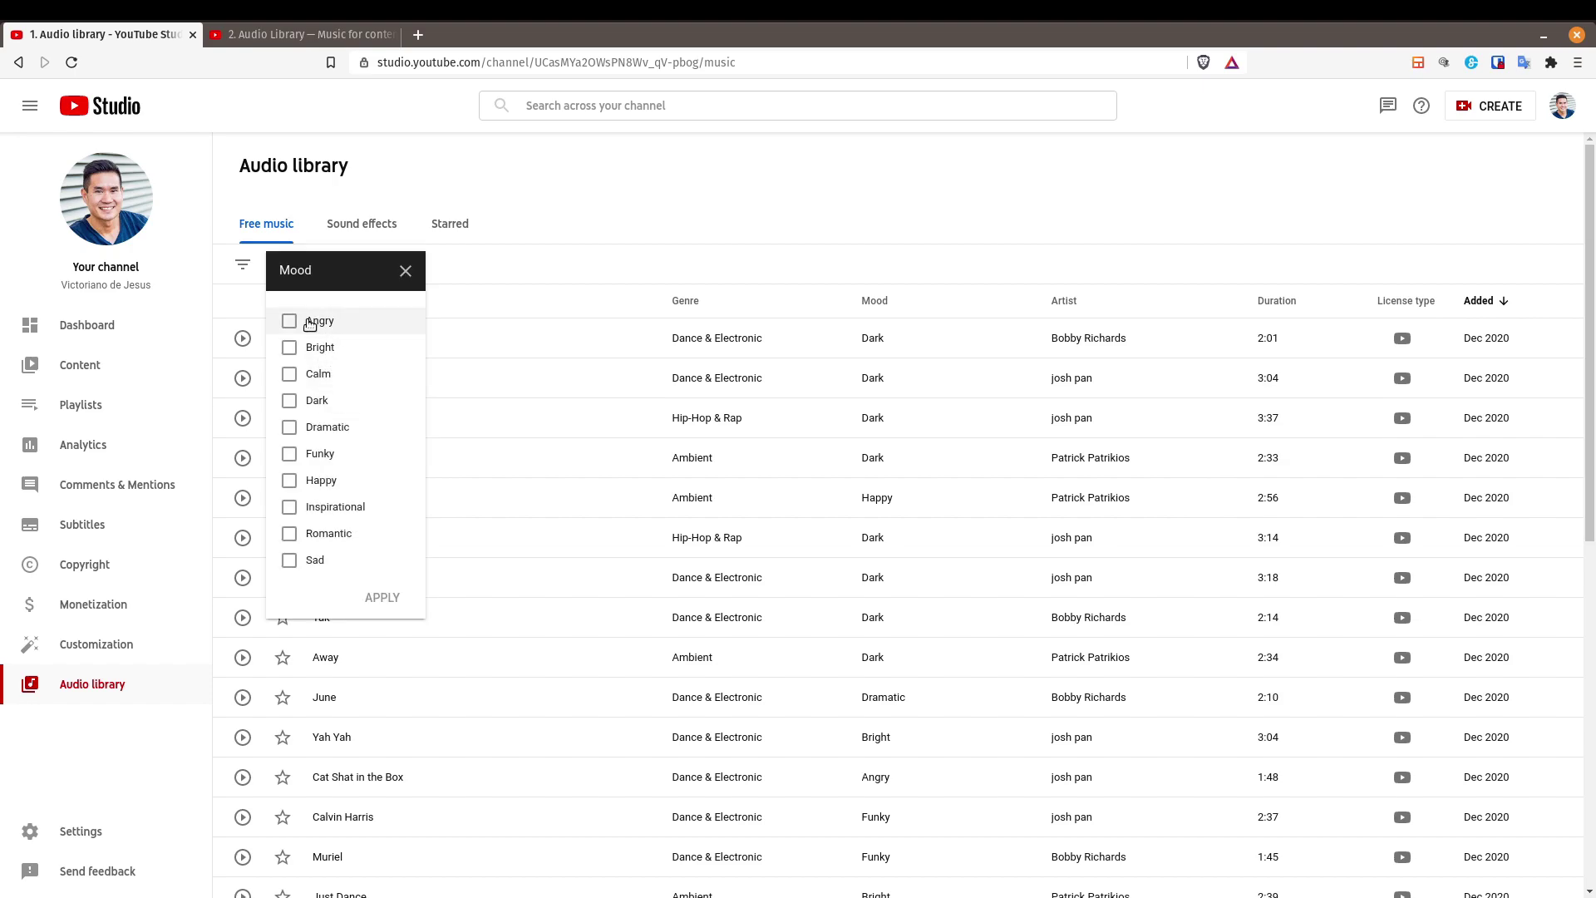
click(288, 480)
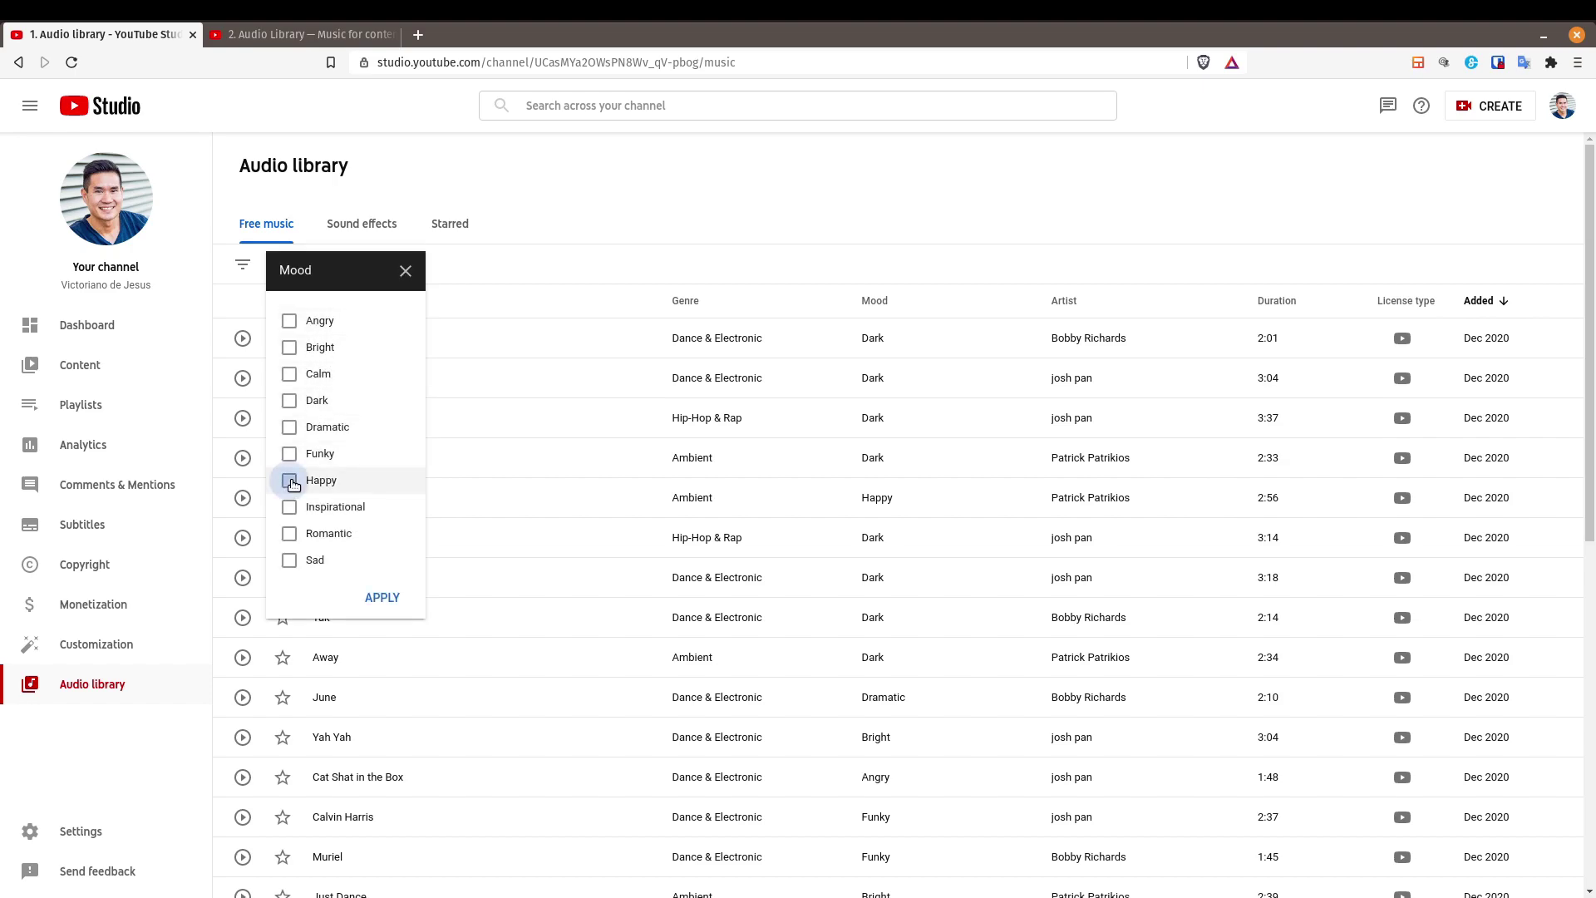
click(384, 597)
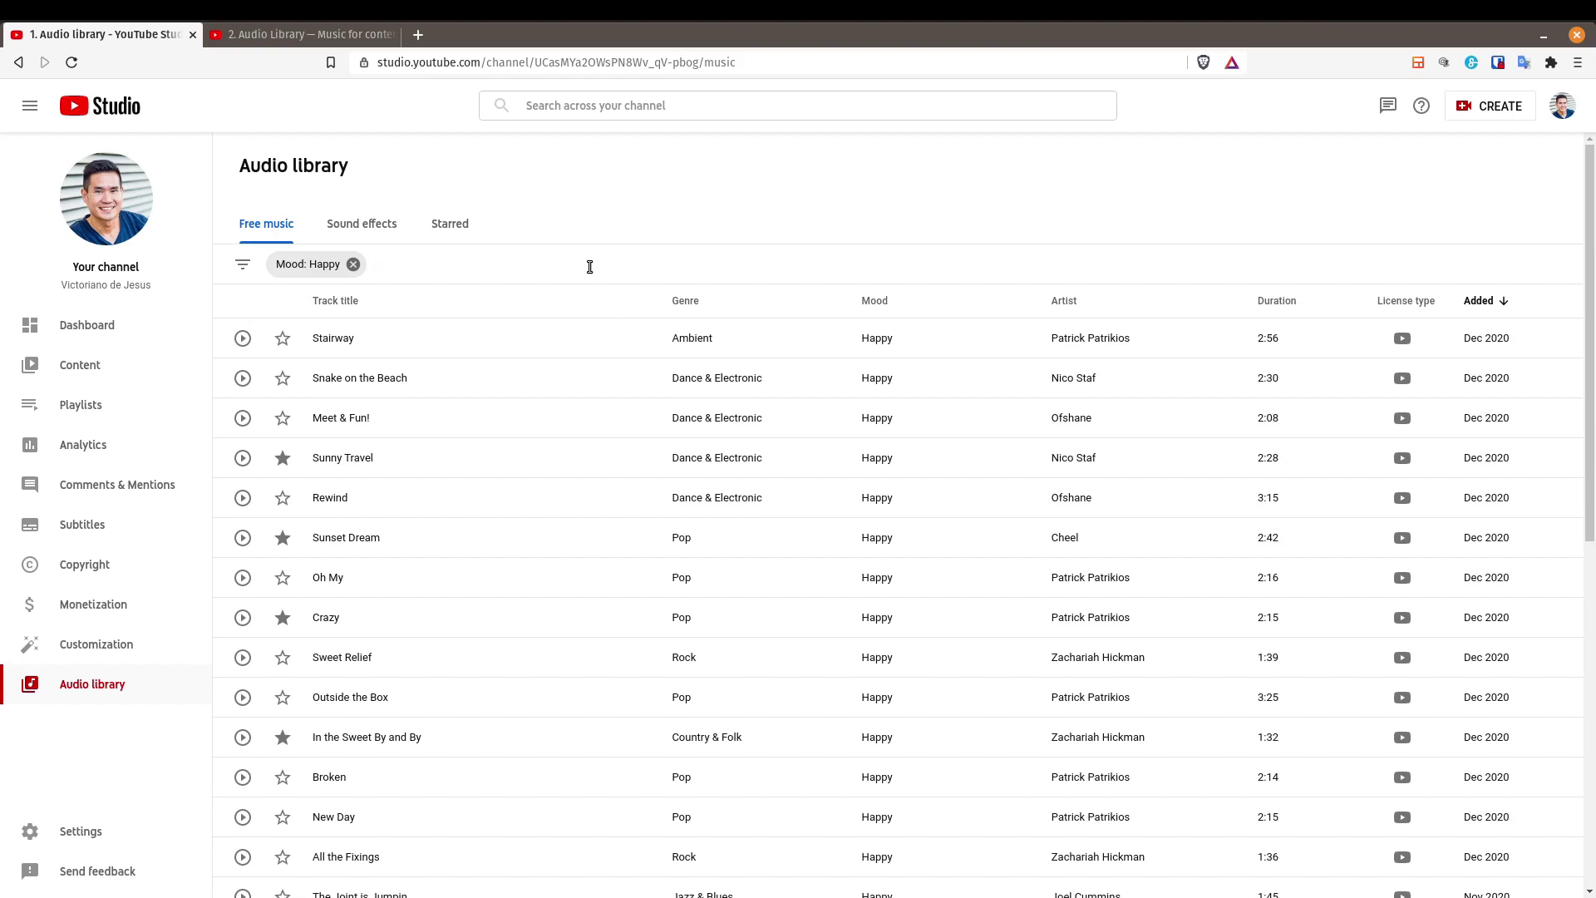
- Narrow the Happy tracks further with the Pop genre filter
click(241, 266)
click(439, 366)
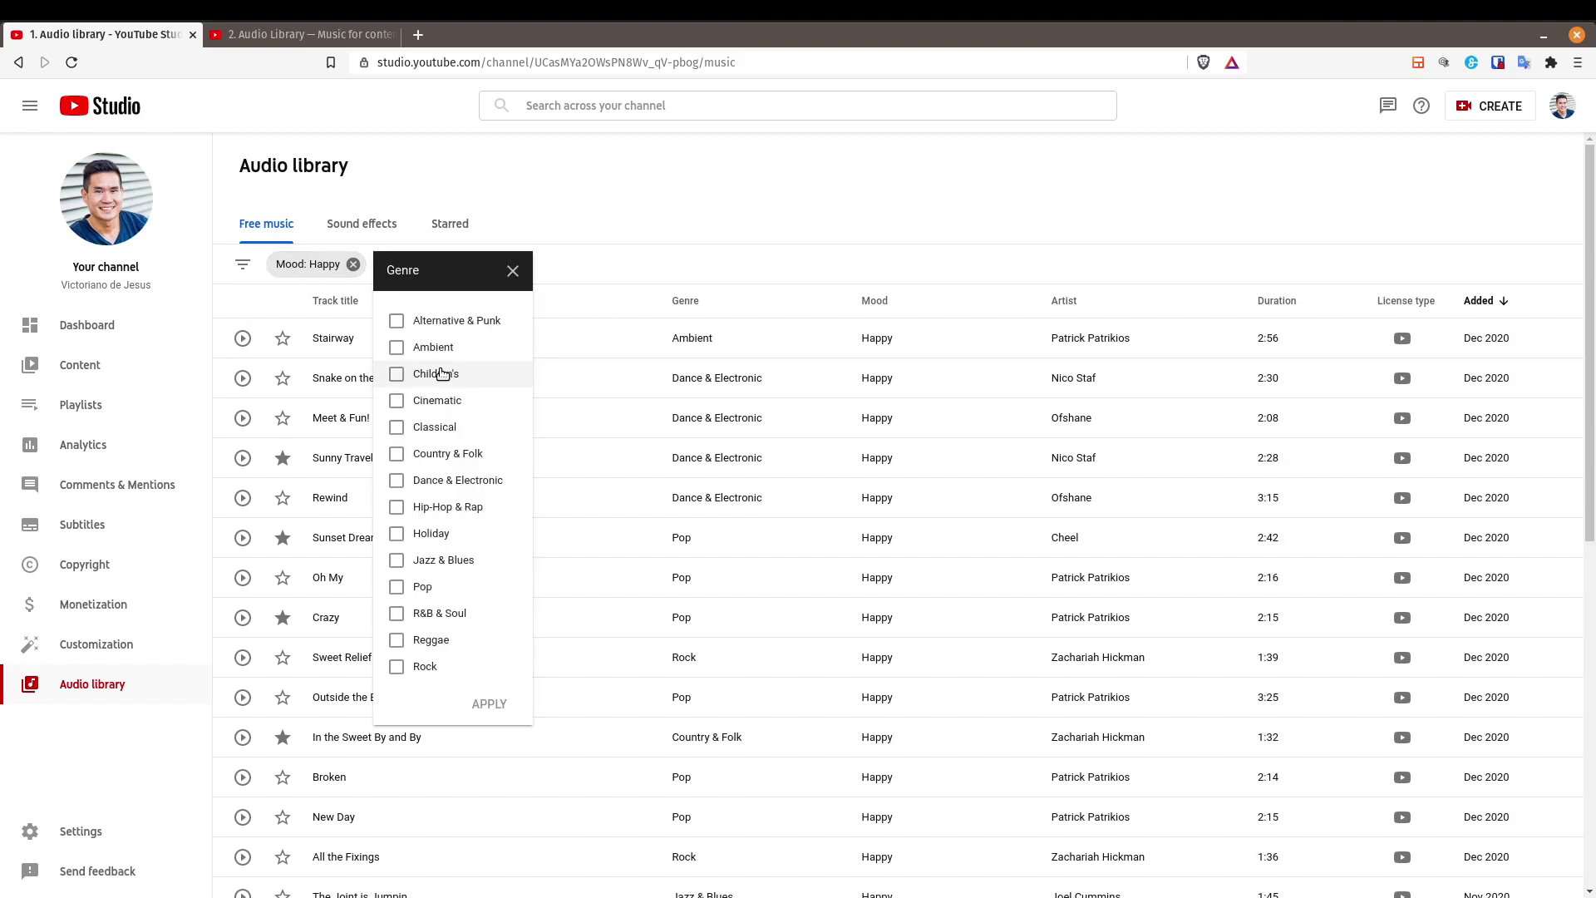
click(403, 588)
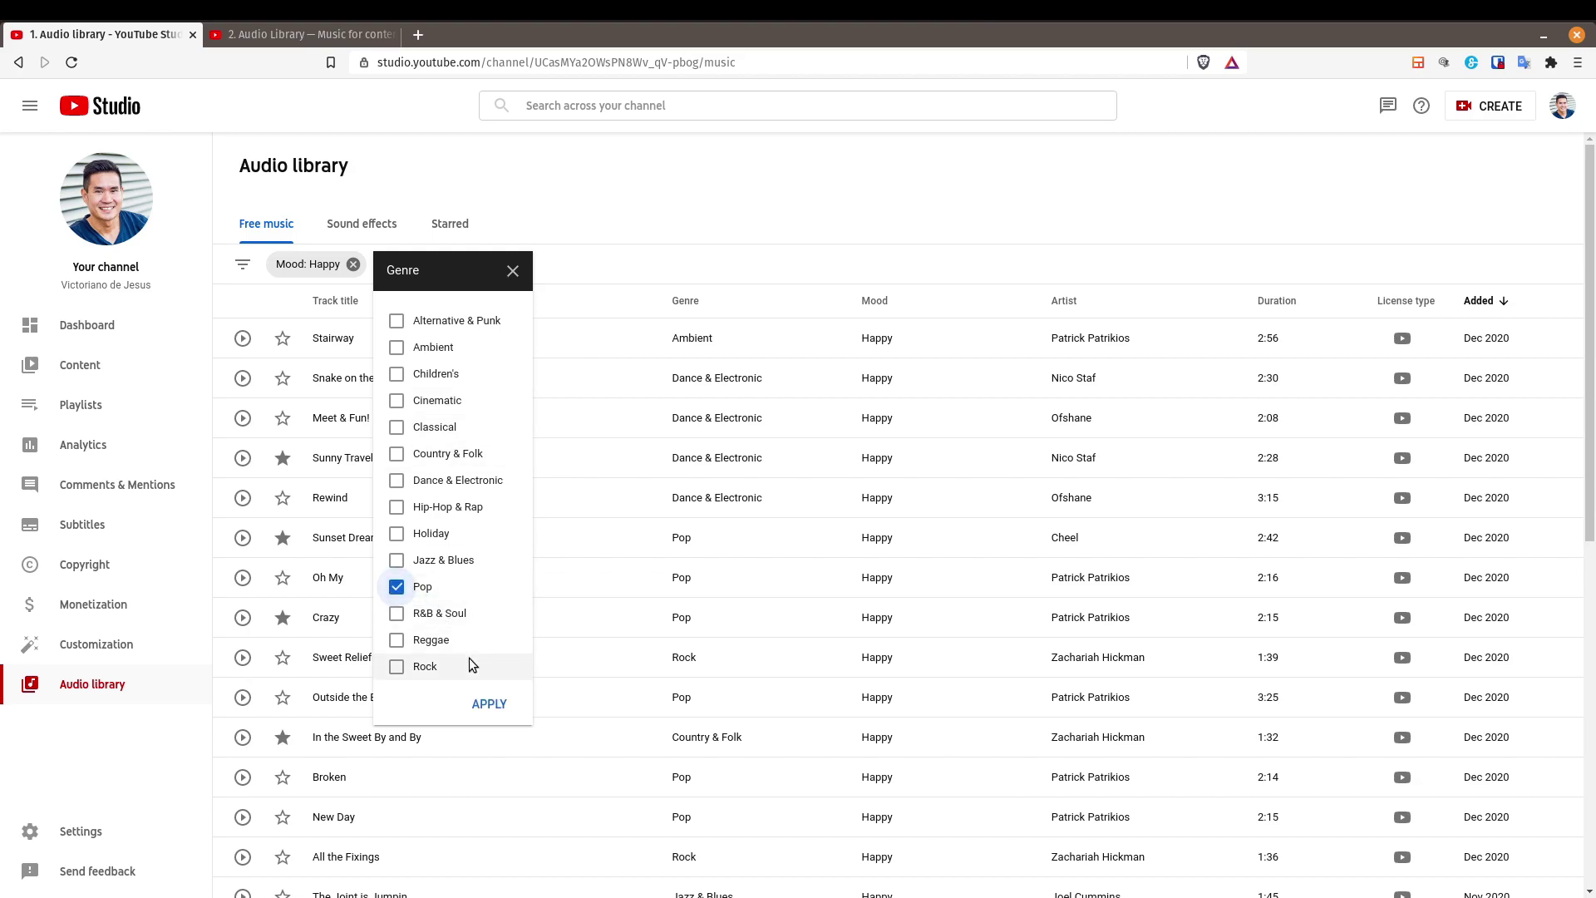
click(494, 703)
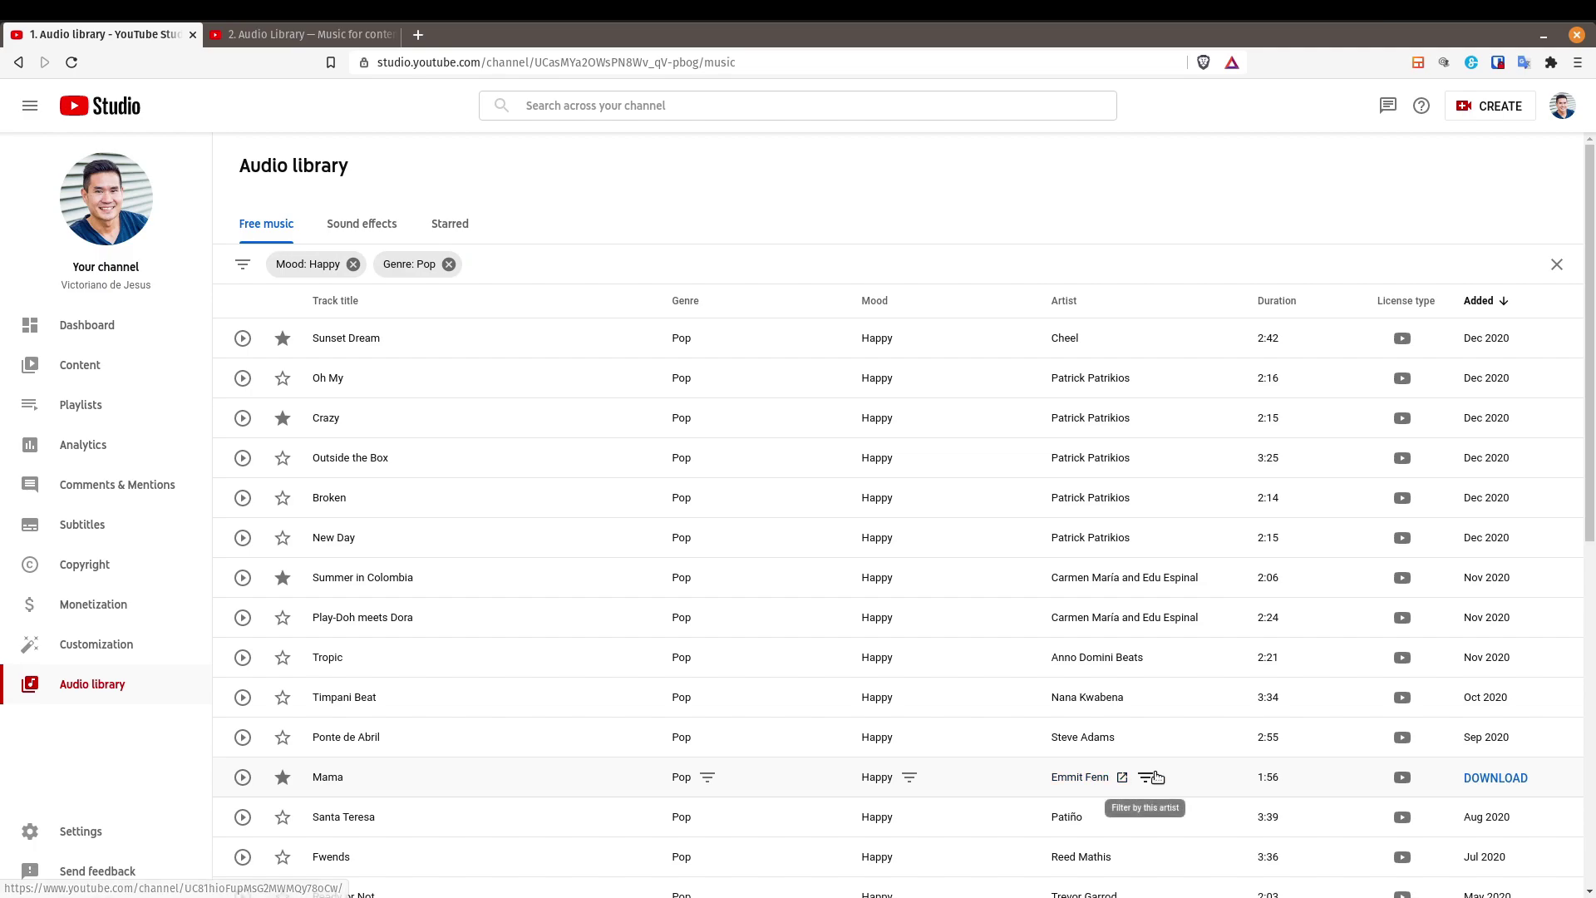
- Browse the Audio Library channel's home page for copyright-free music, including the playlists sorted by mood and genre
key(ctrl+Tab)
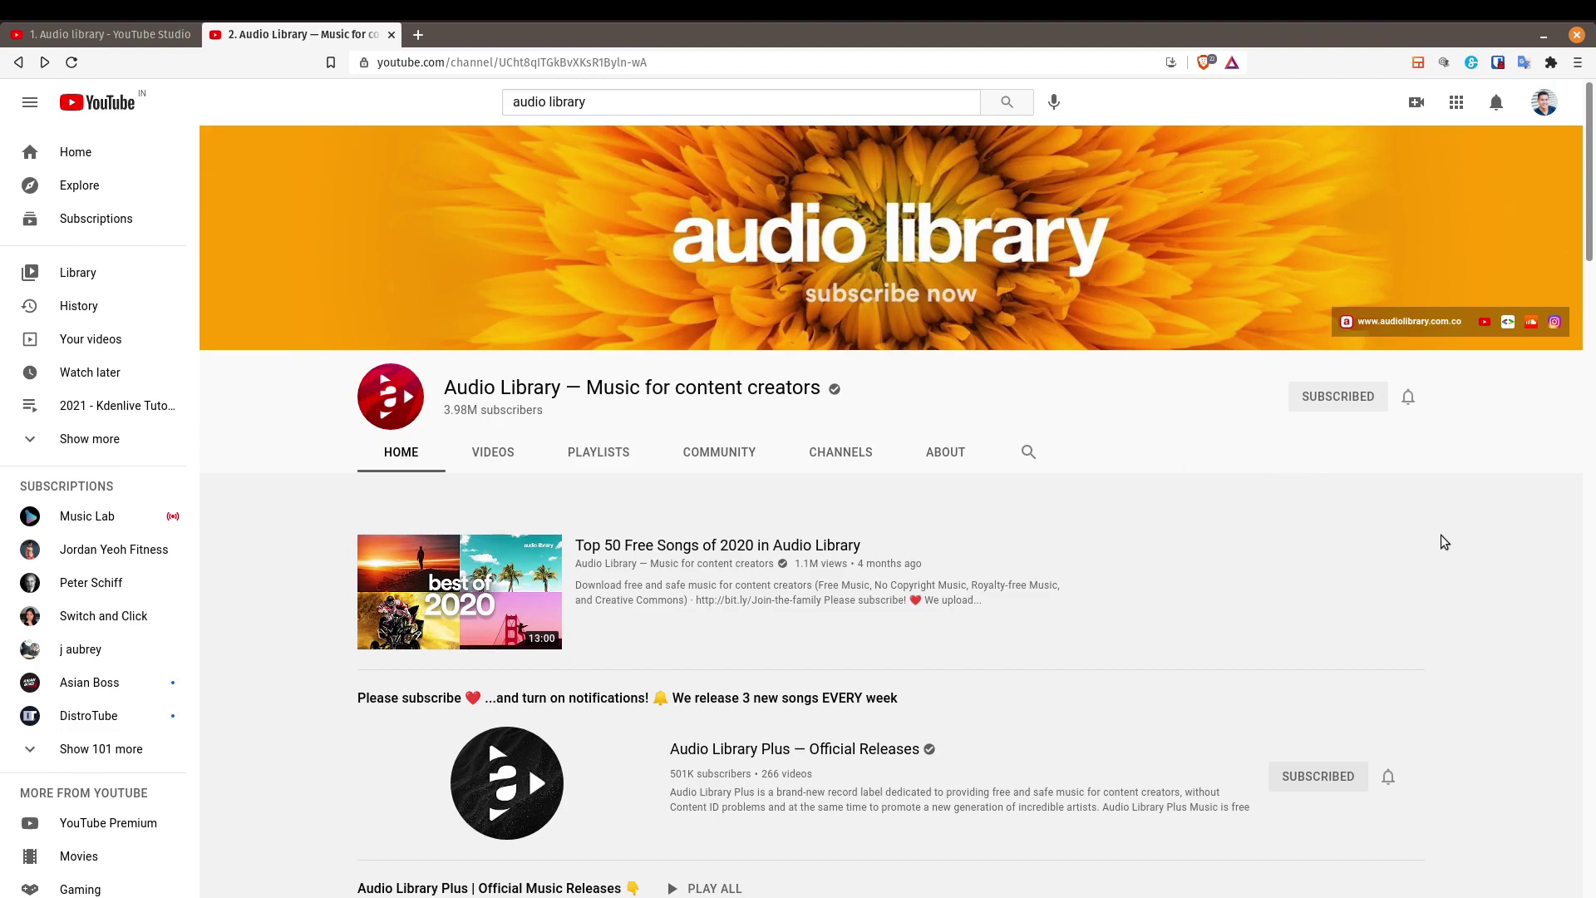
scroll(1441, 537, down, 6)
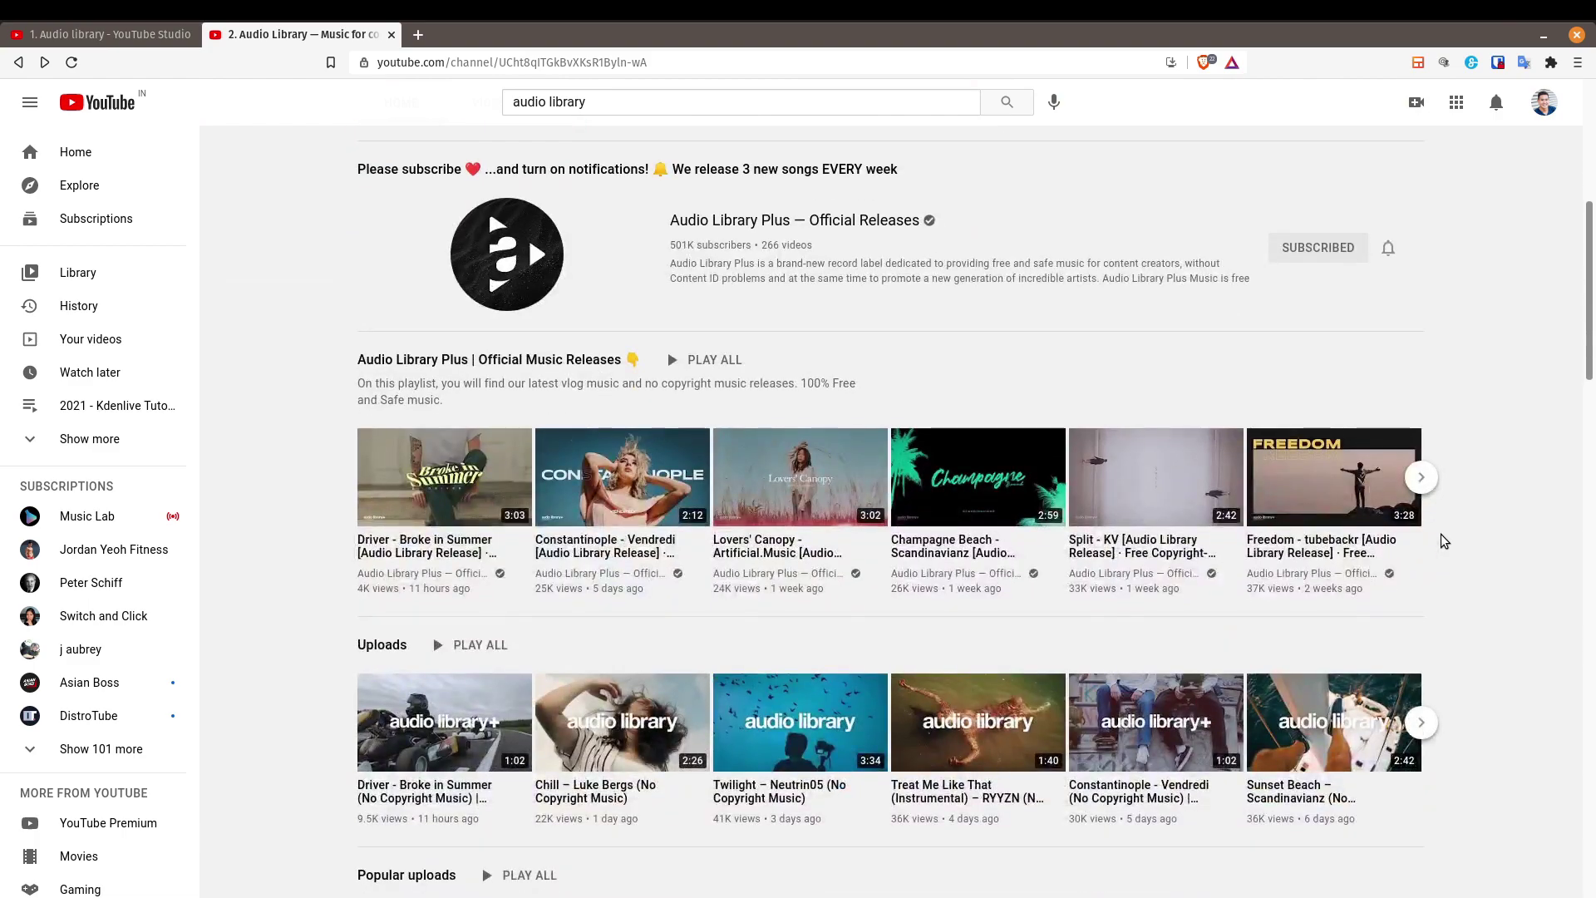
scroll(1443, 542, down, 2)
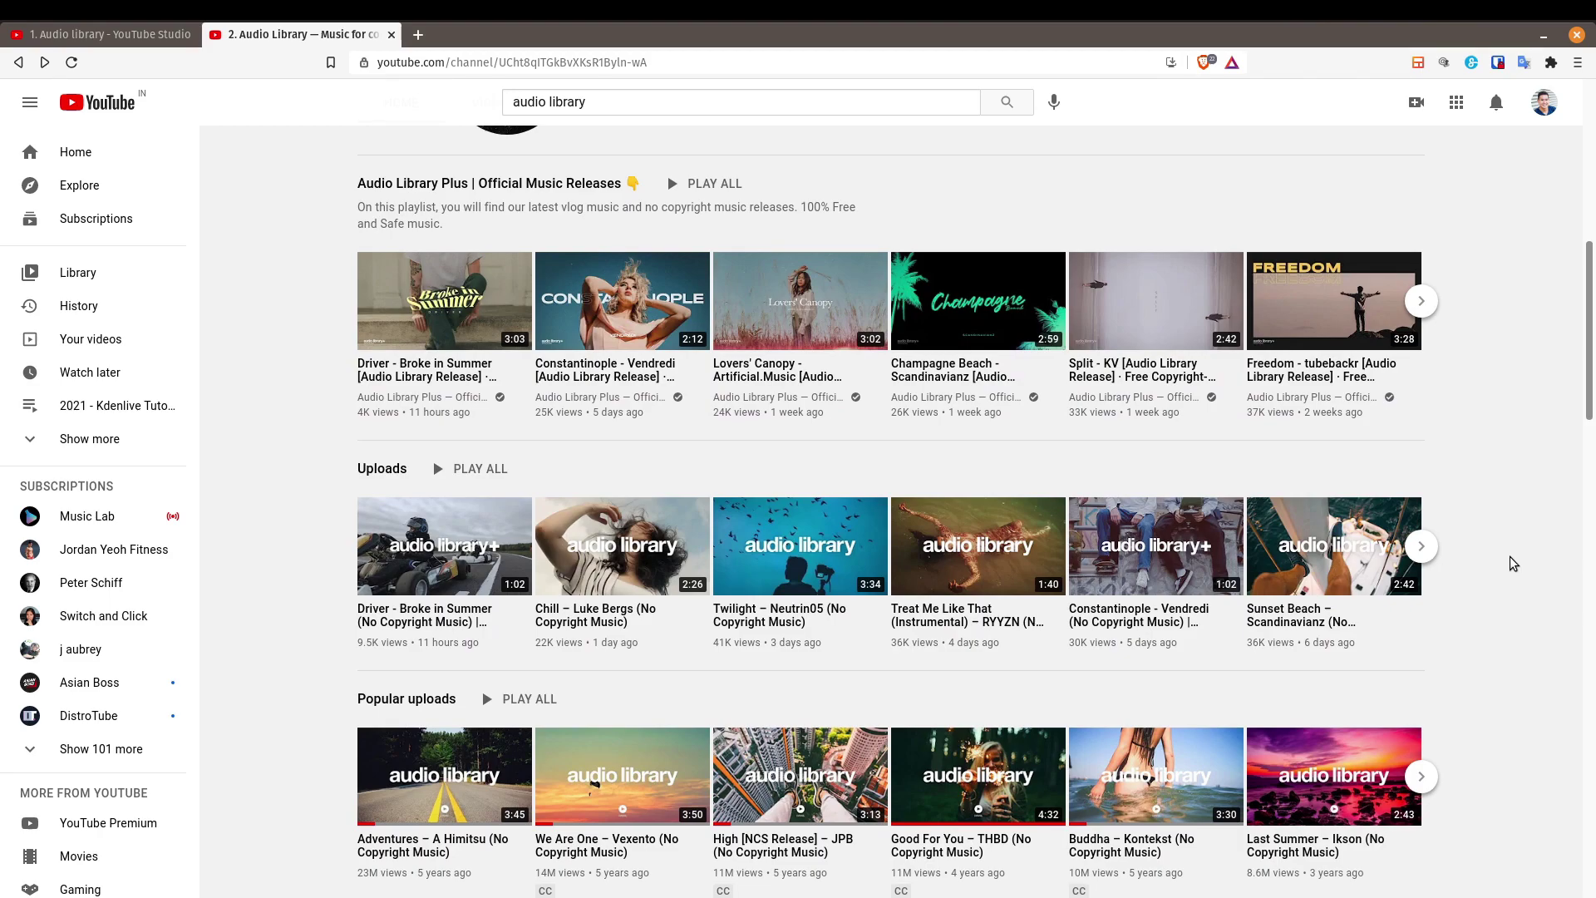
scroll(1512, 562, down, 9)
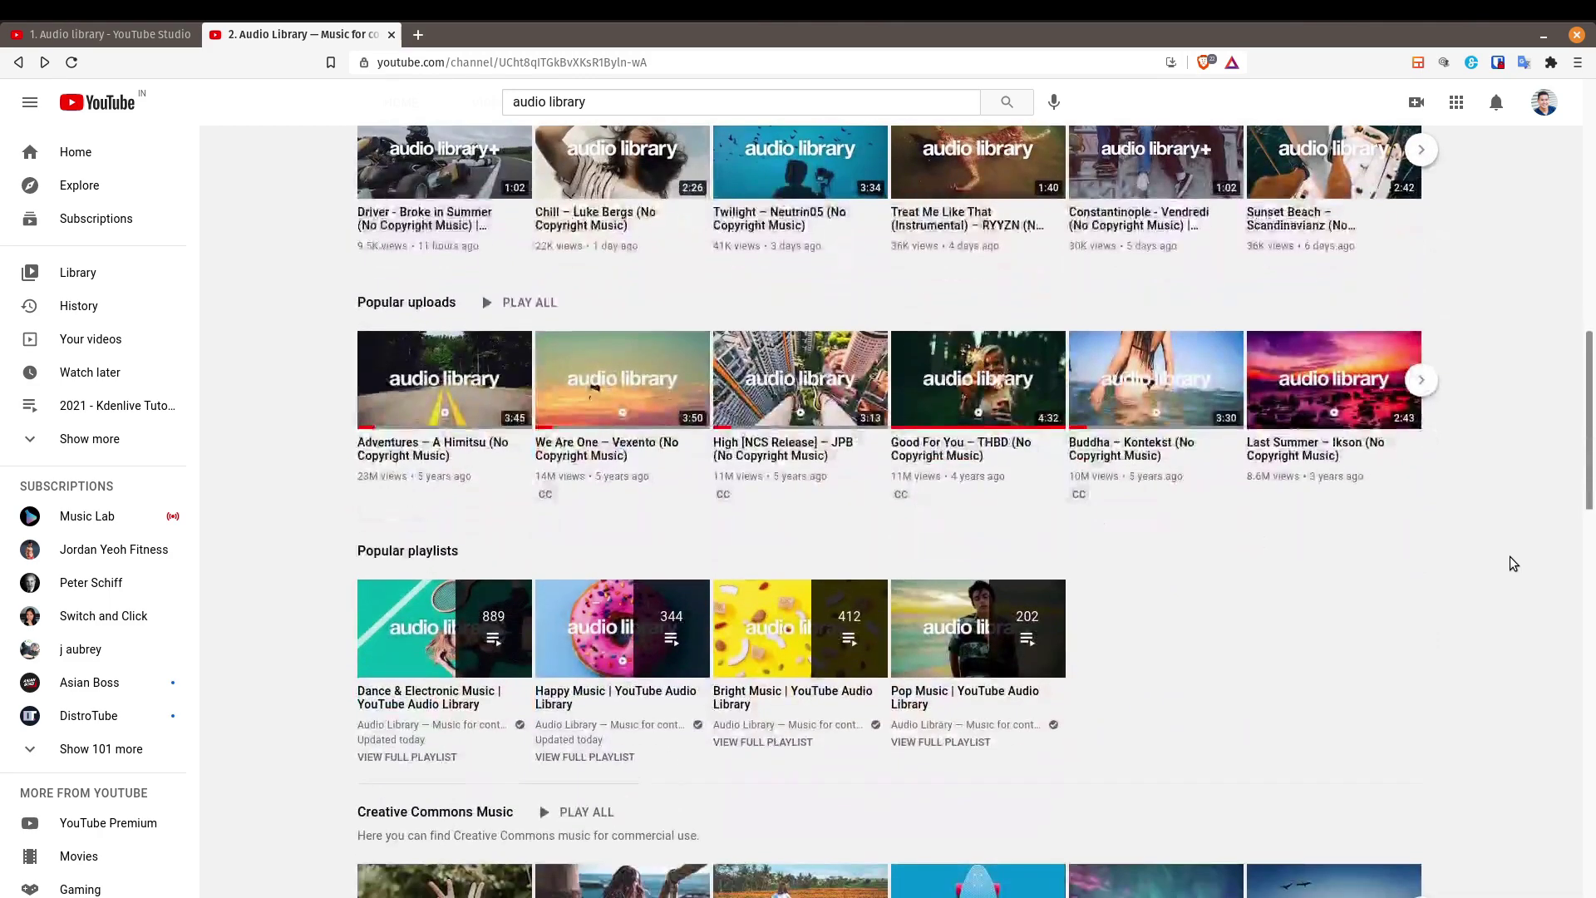
scroll(1510, 557, down, 6)
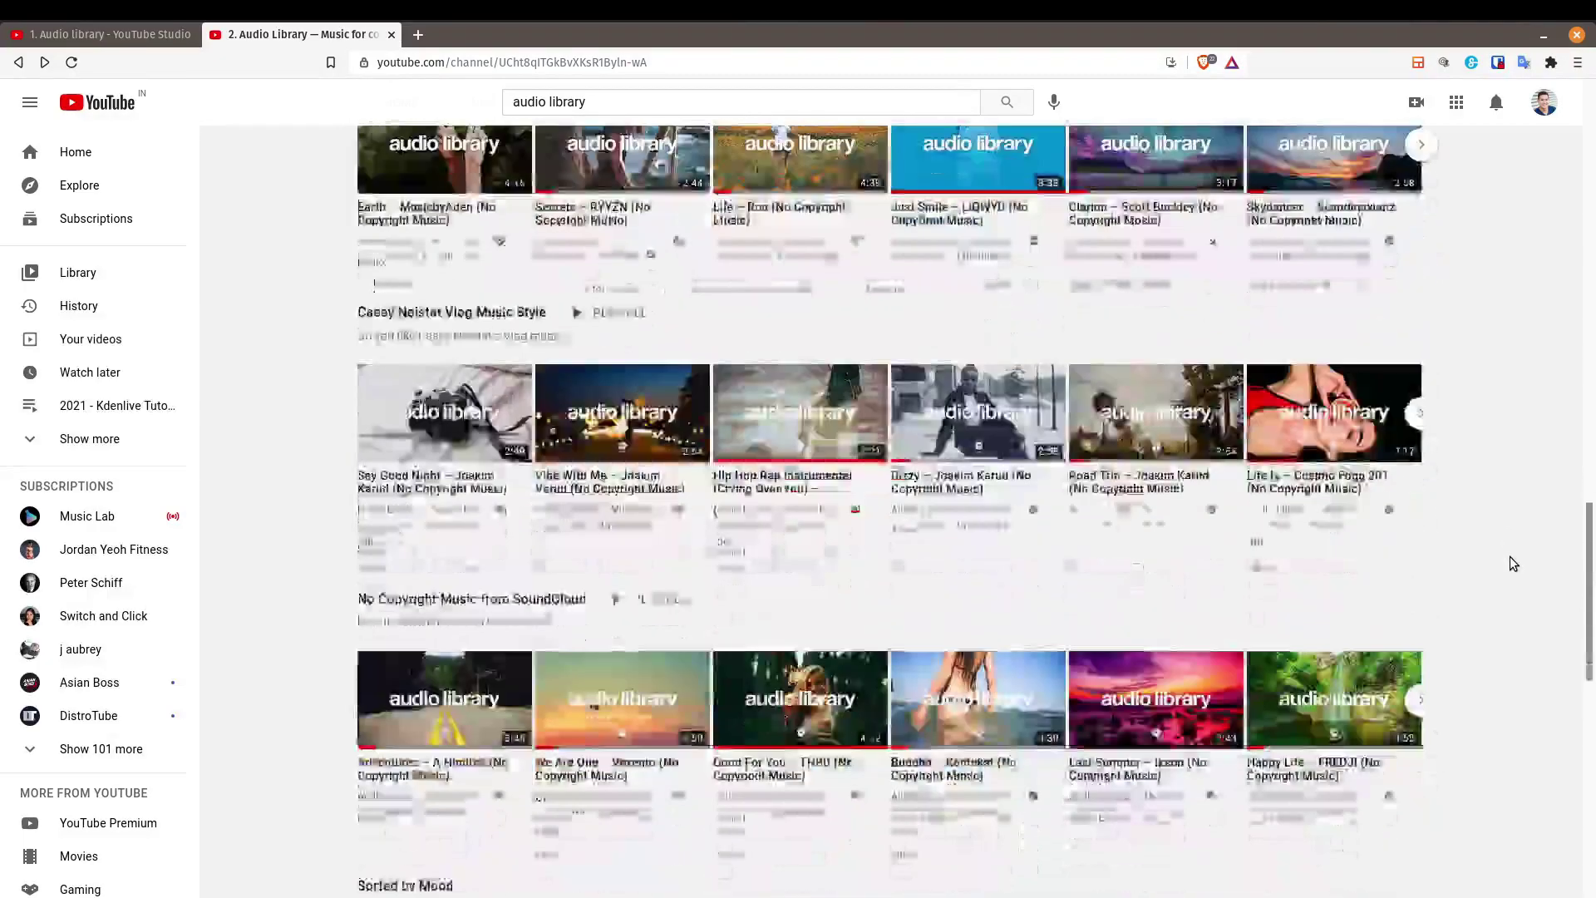
scroll(1509, 556, down, 3)
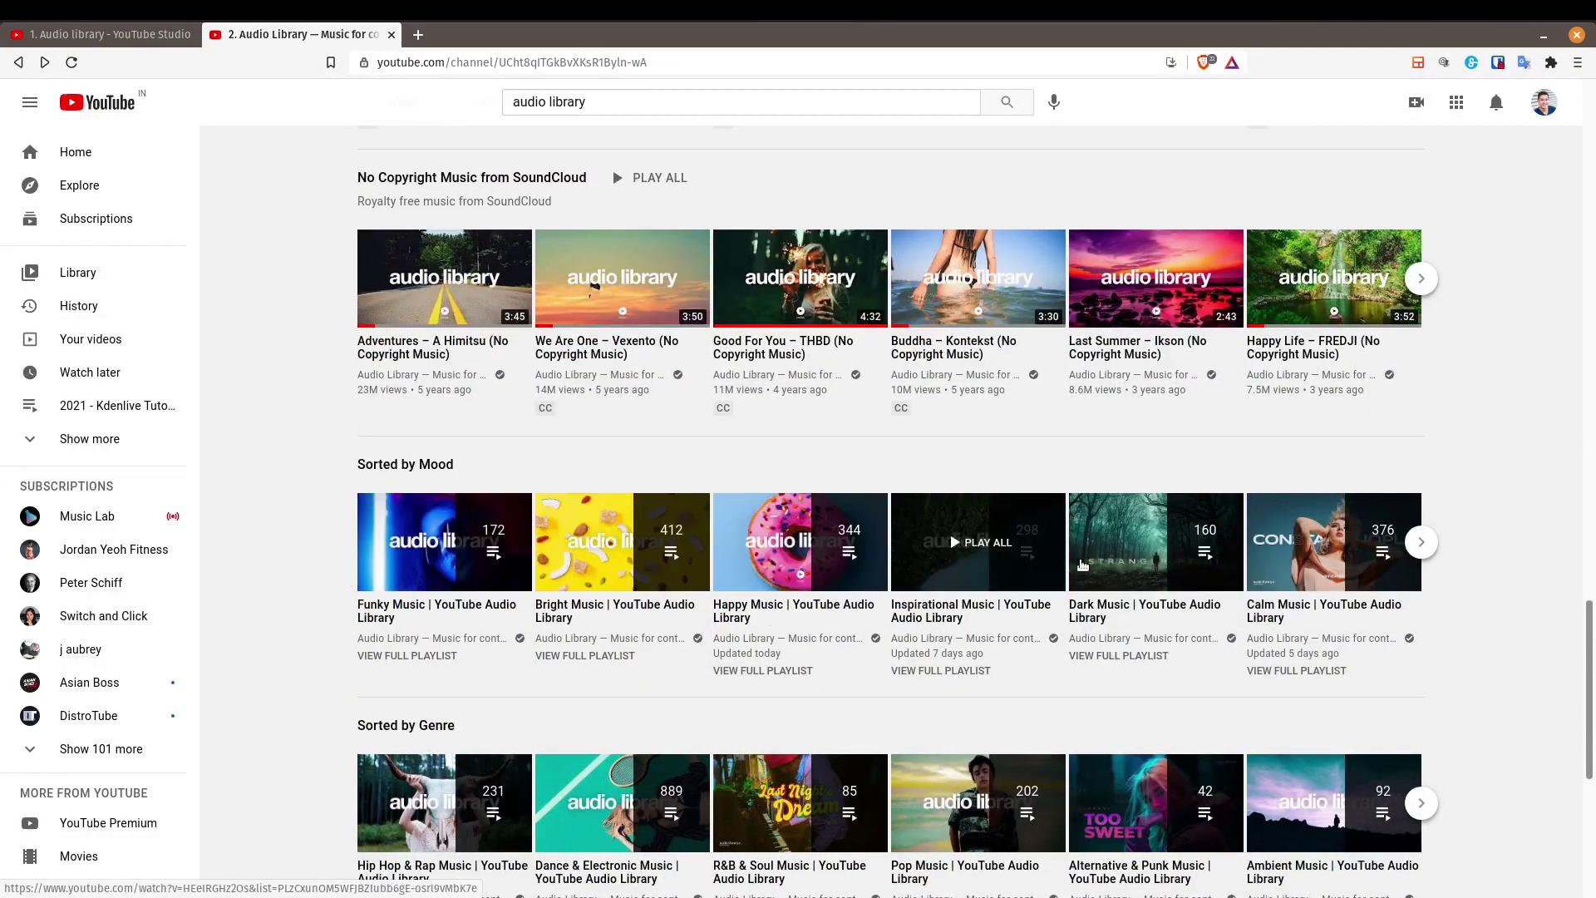
scroll(1467, 583, down, 3)
scroll(1467, 583, down, 2)
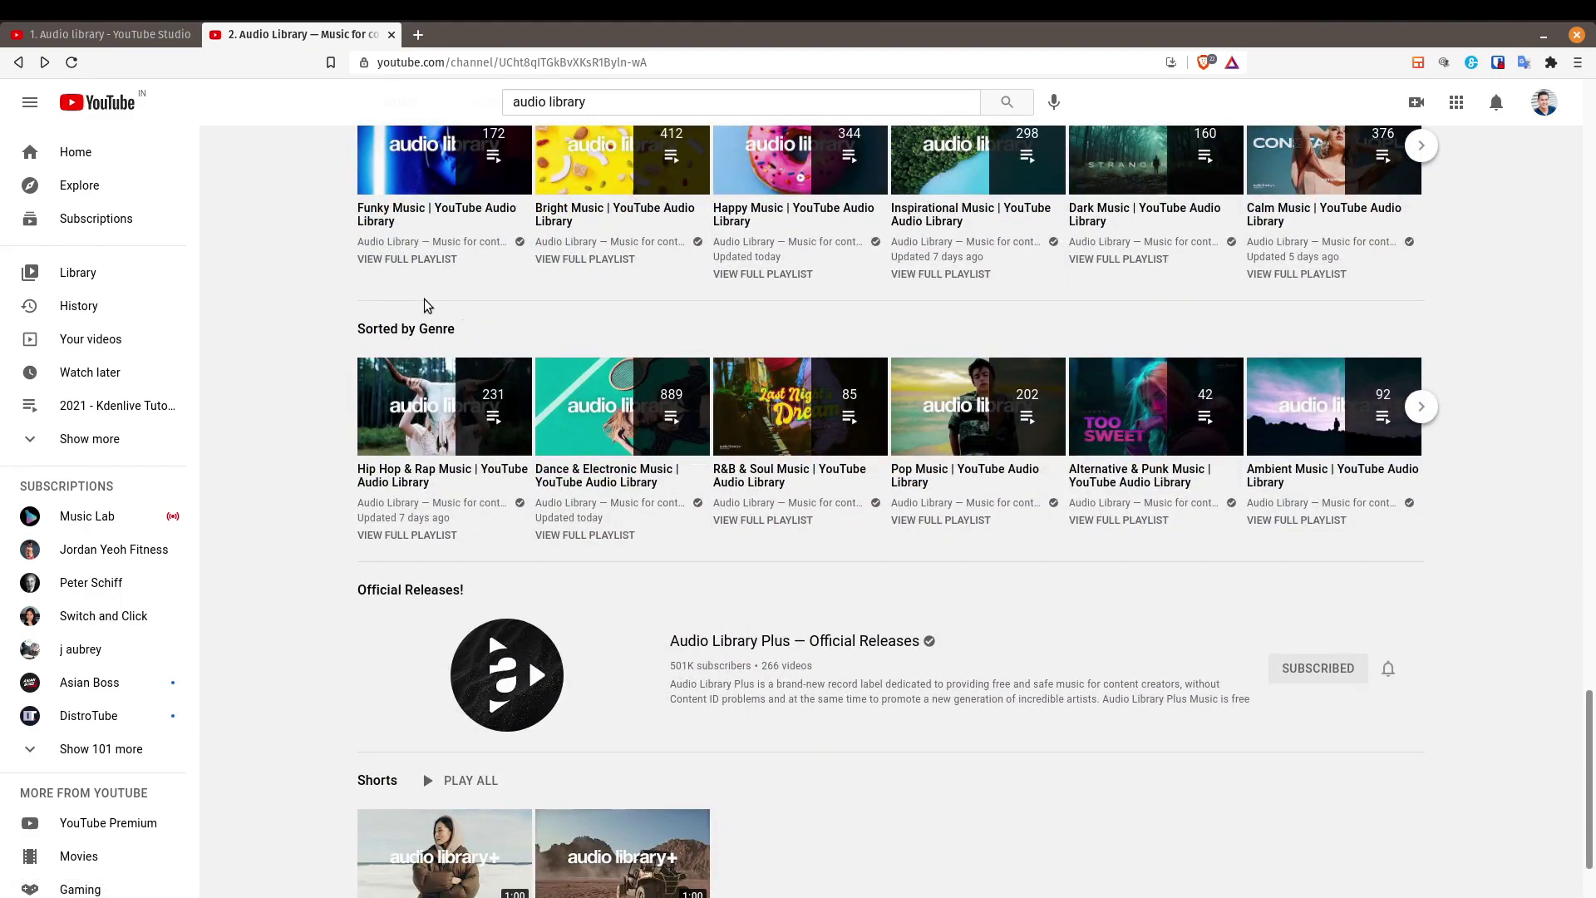
- Switch back to Kdenlive, add 2021 - Brisbane Sunrise.webm from the file manager to the project bin, and preview the clip's first seconds
key(alt+Tab)
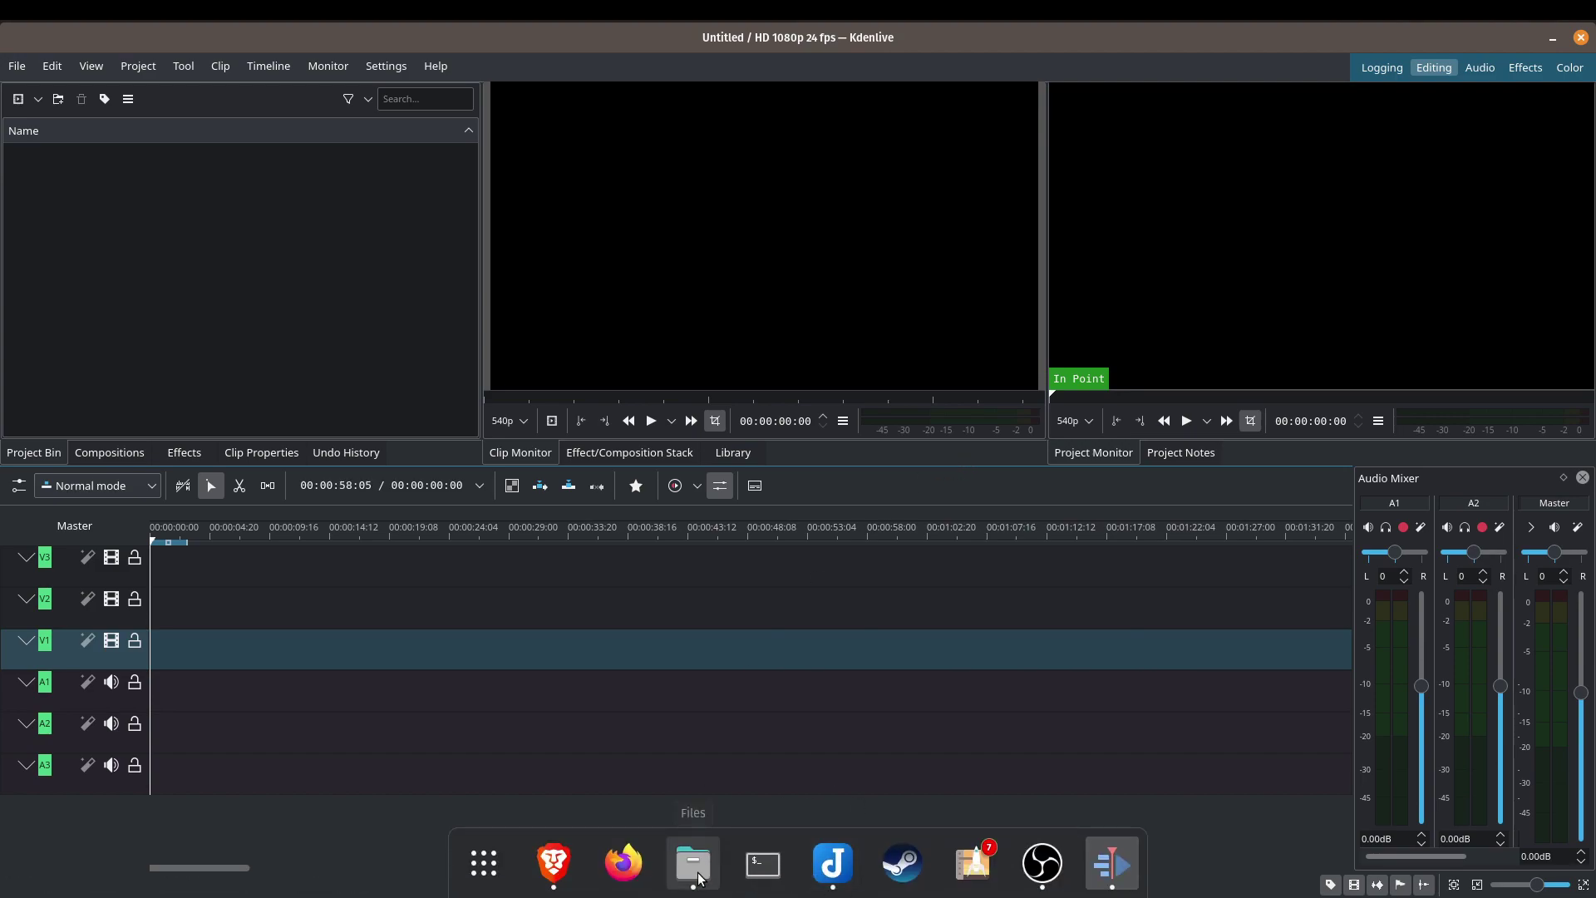
click(692, 877)
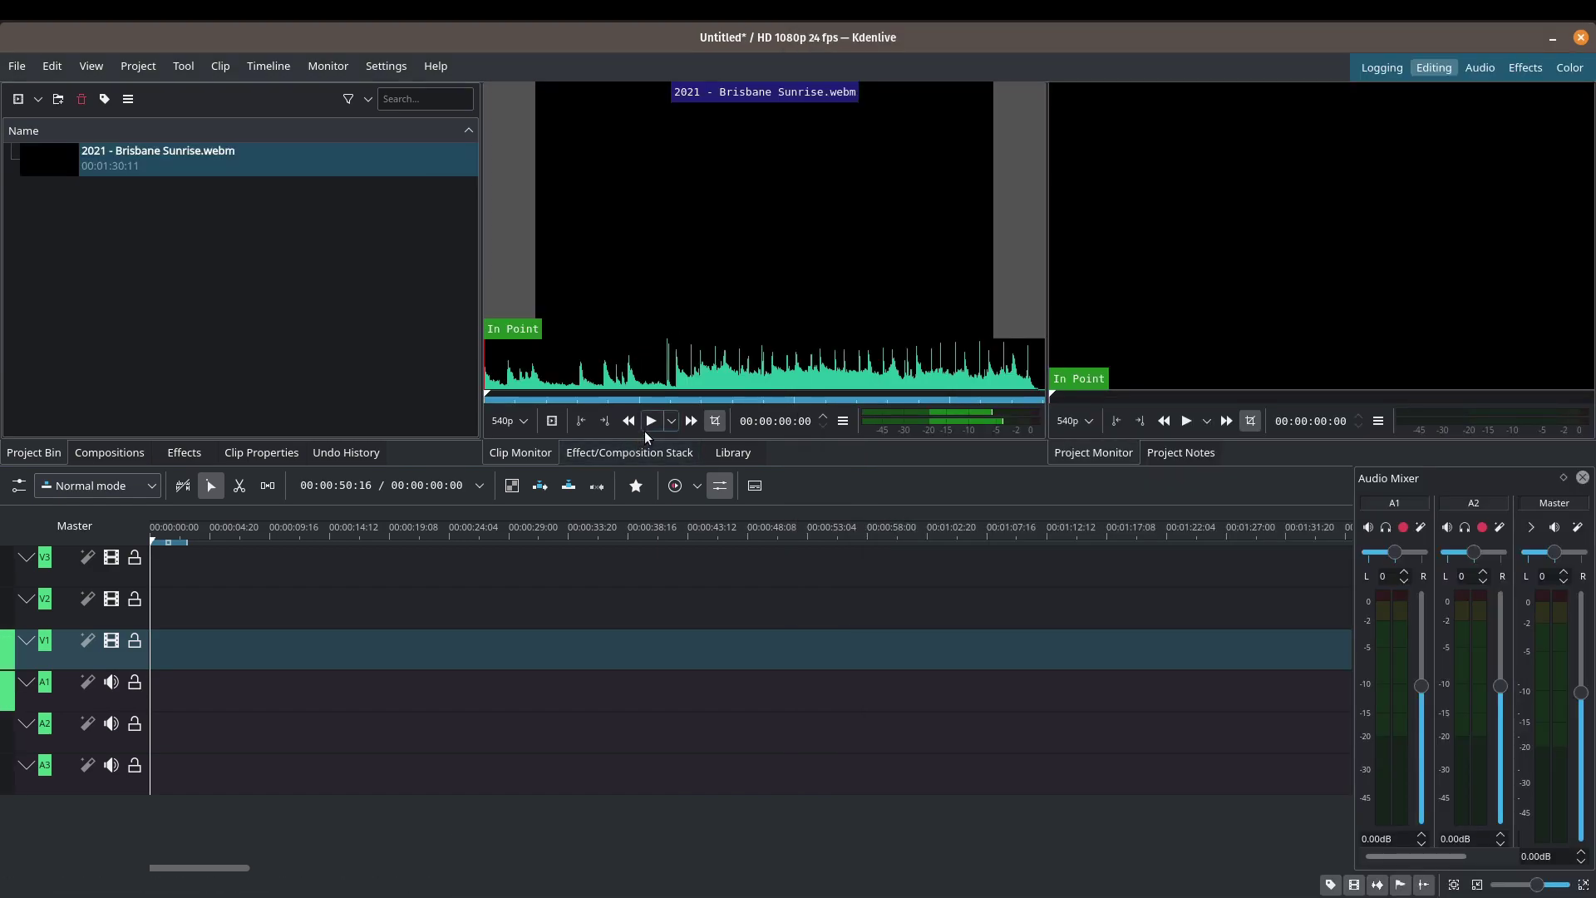
click(652, 422)
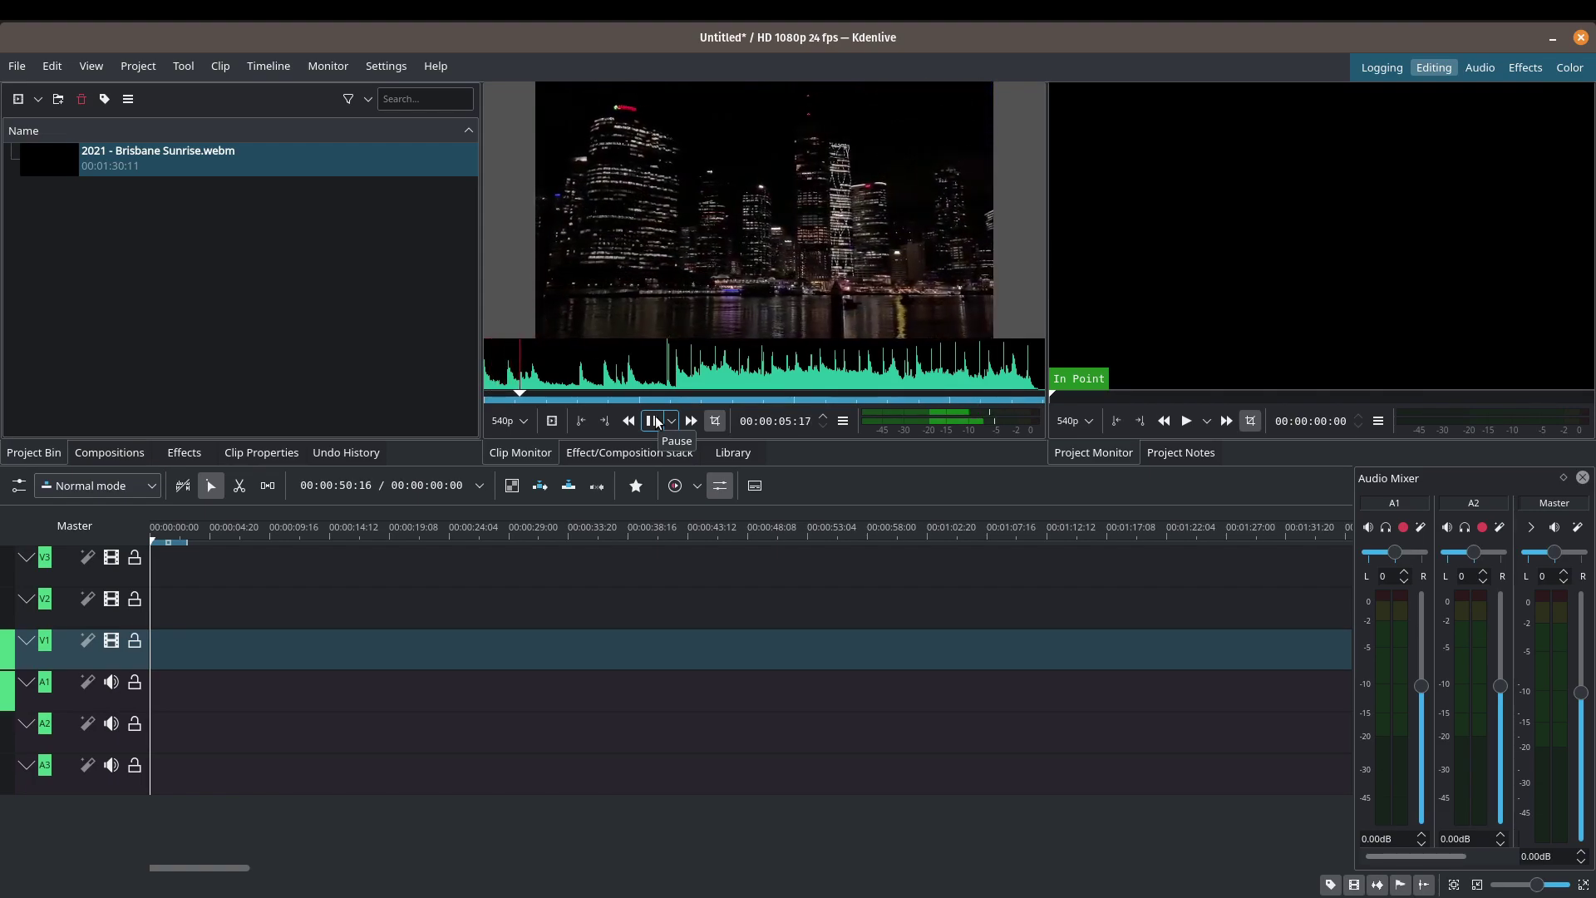
click(653, 420)
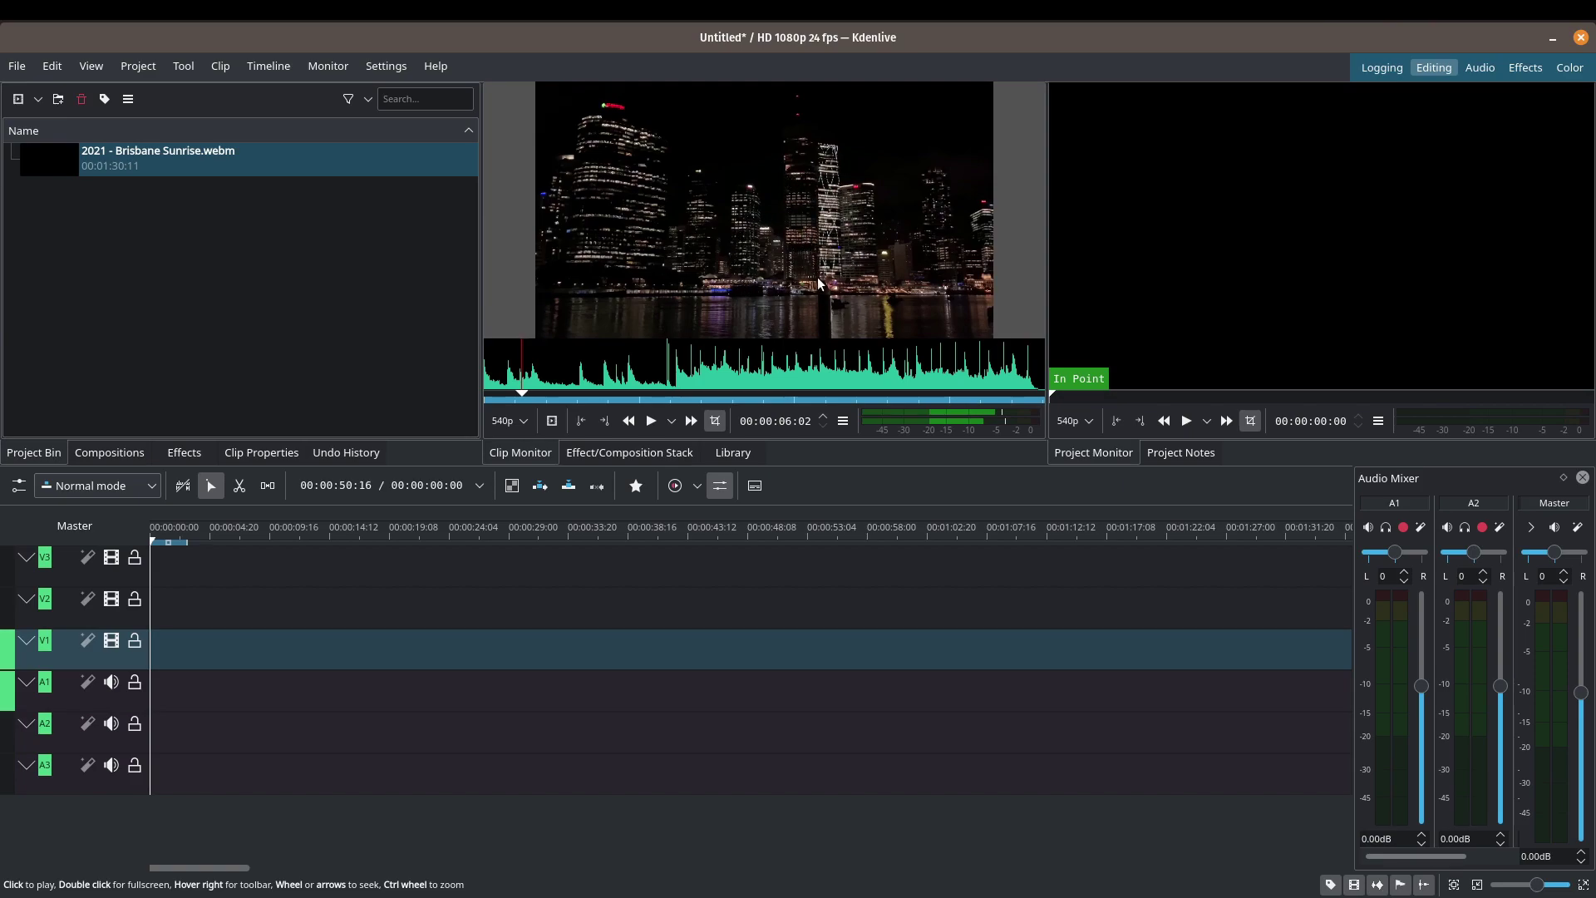
- Turn off the option to always show audio thumbnails in the clip monitor, and re-enable it
mouse_move(673, 312)
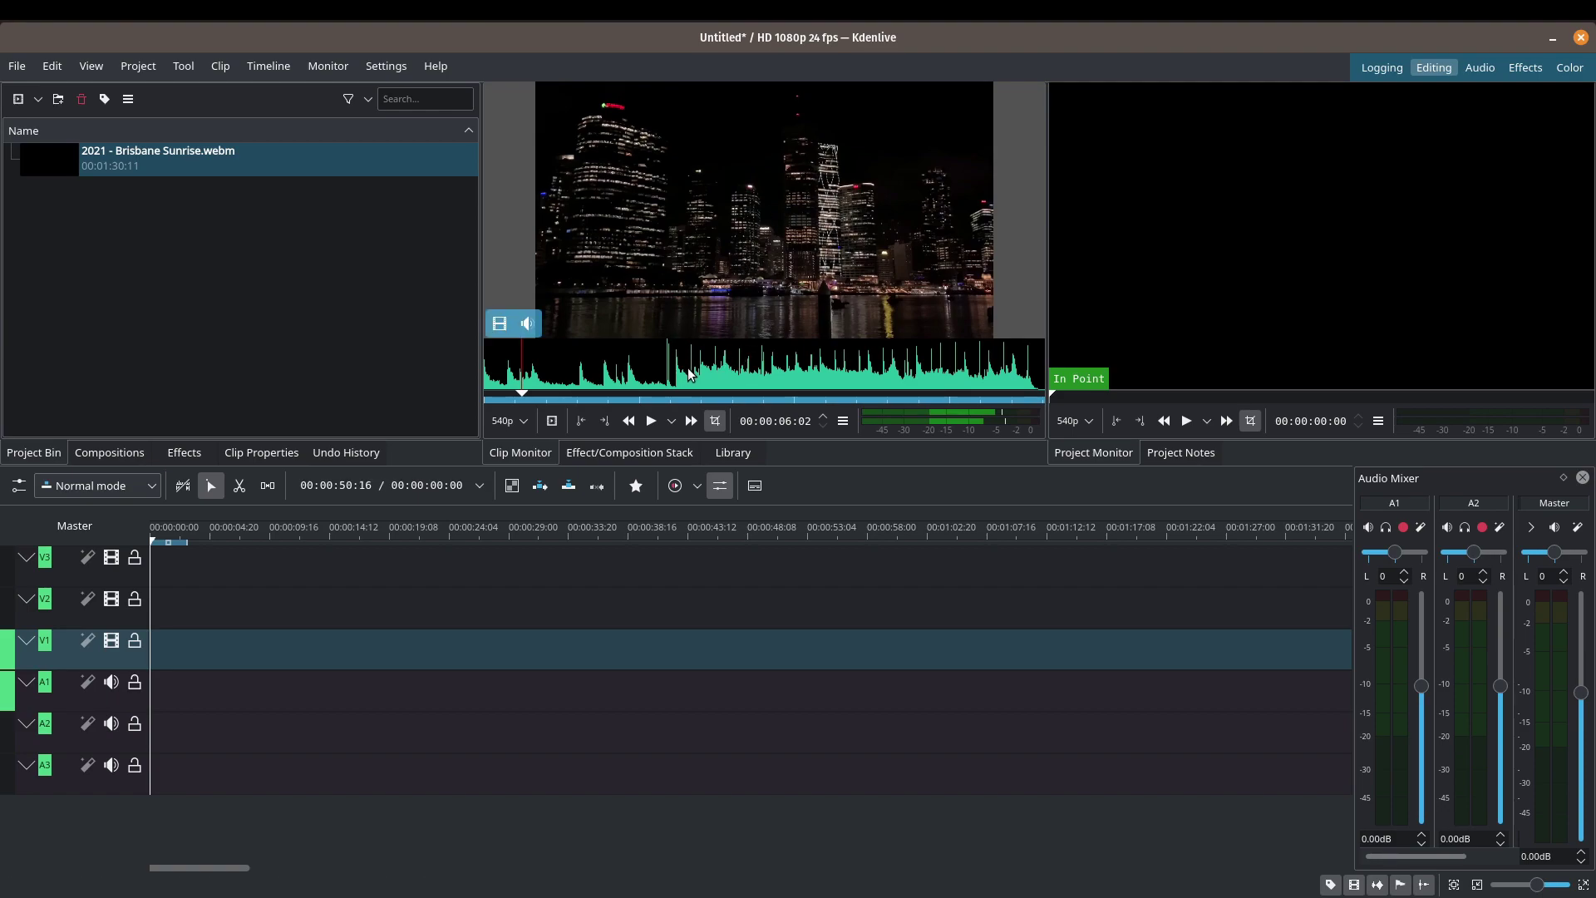
right_click(702, 315)
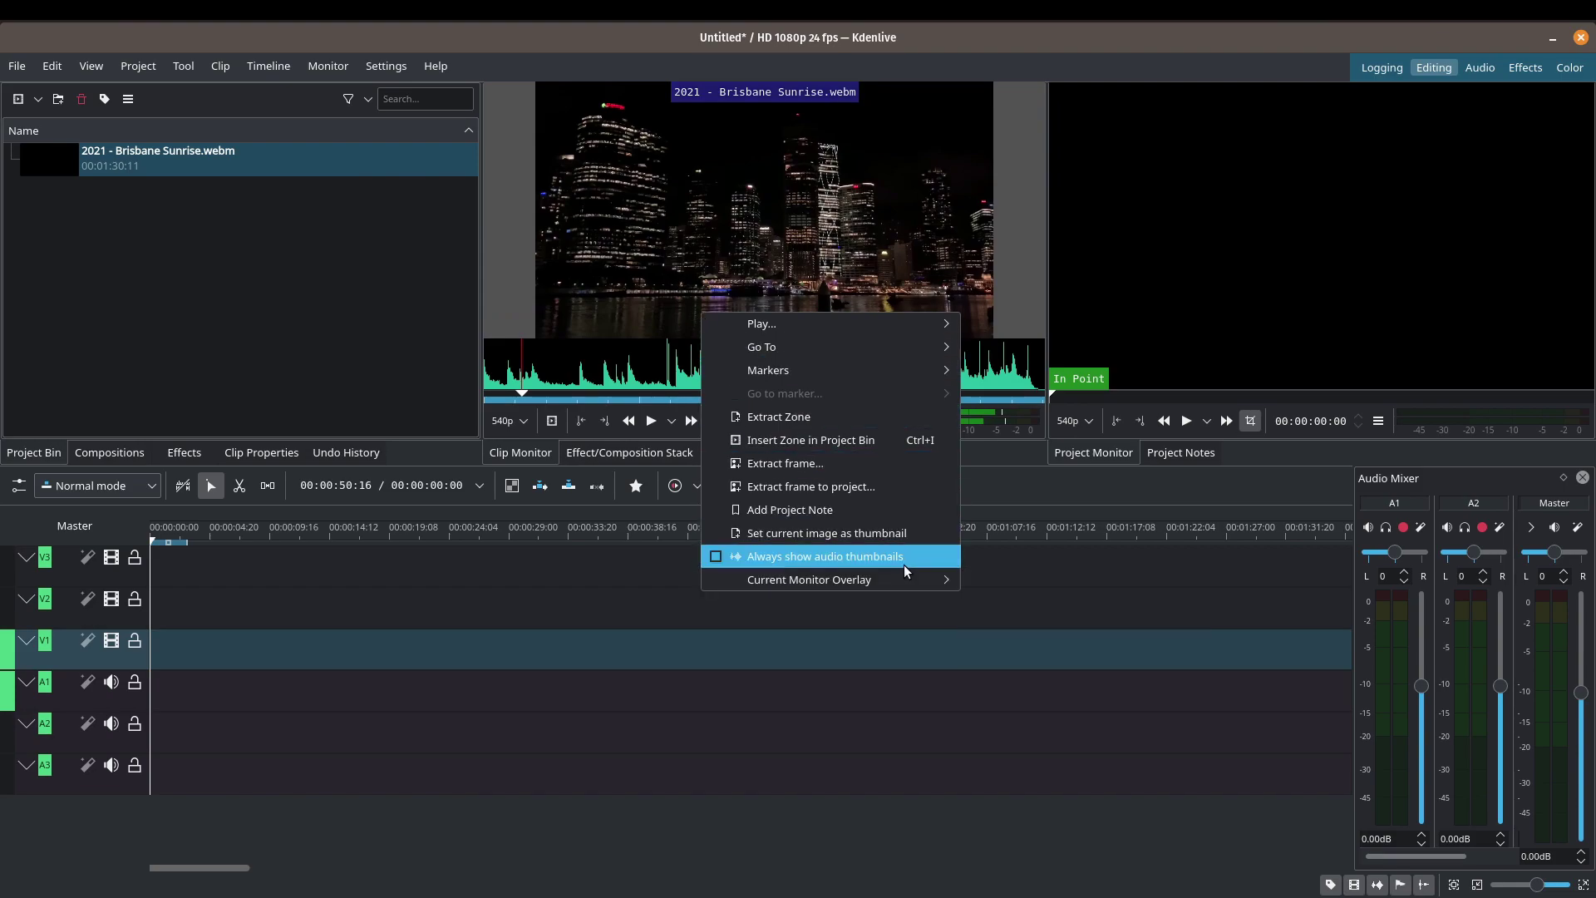
click(788, 222)
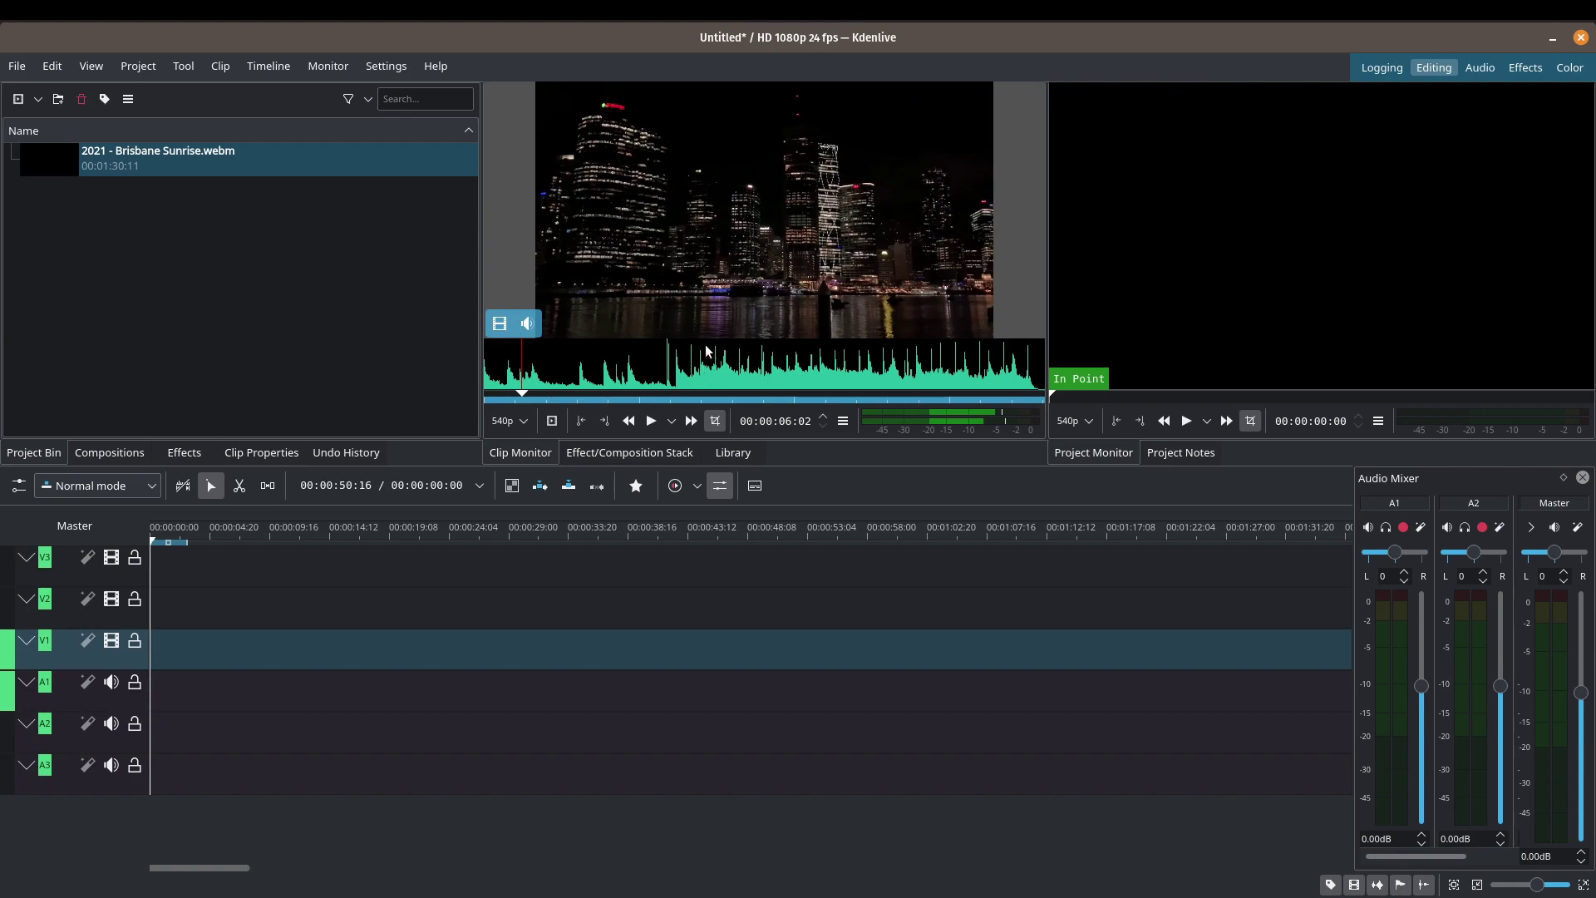
right_click(806, 240)
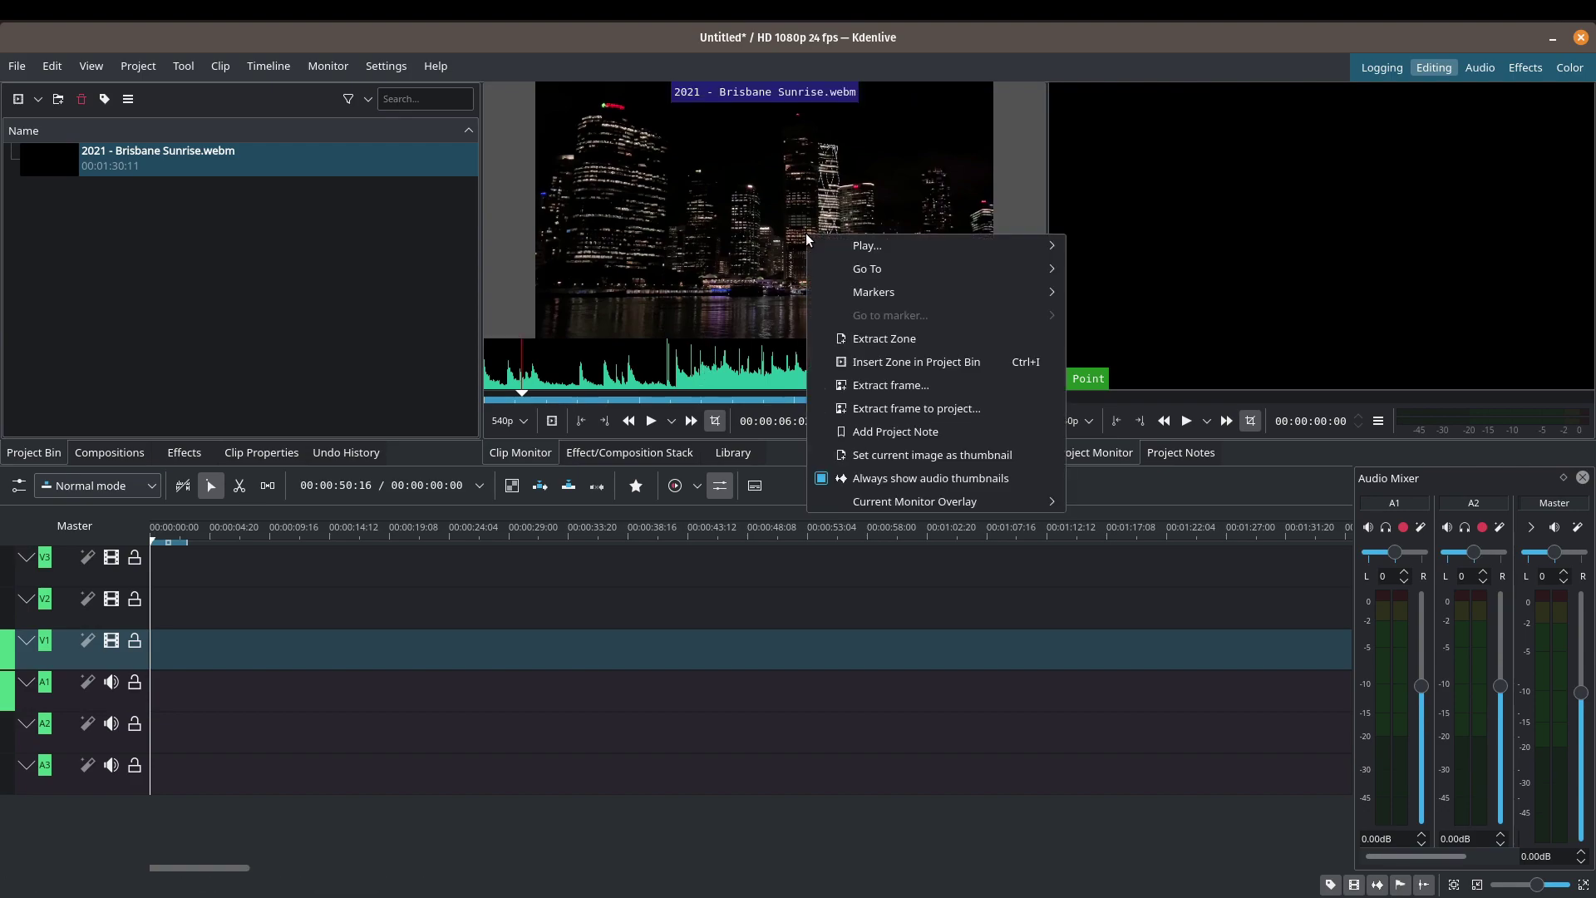
click(831, 487)
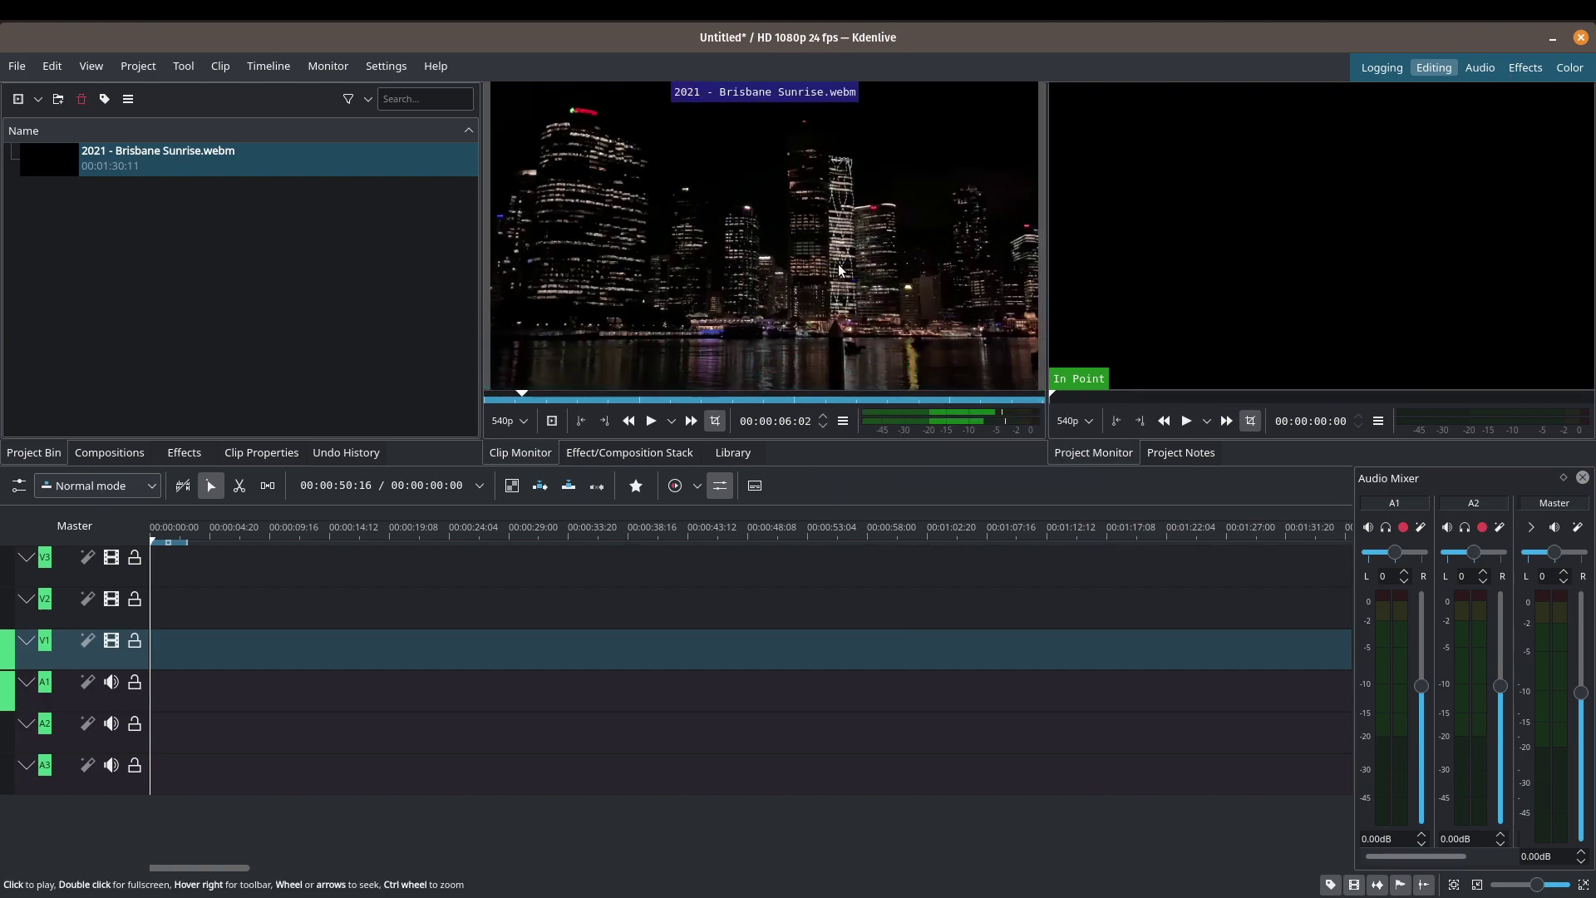
right_click(781, 266)
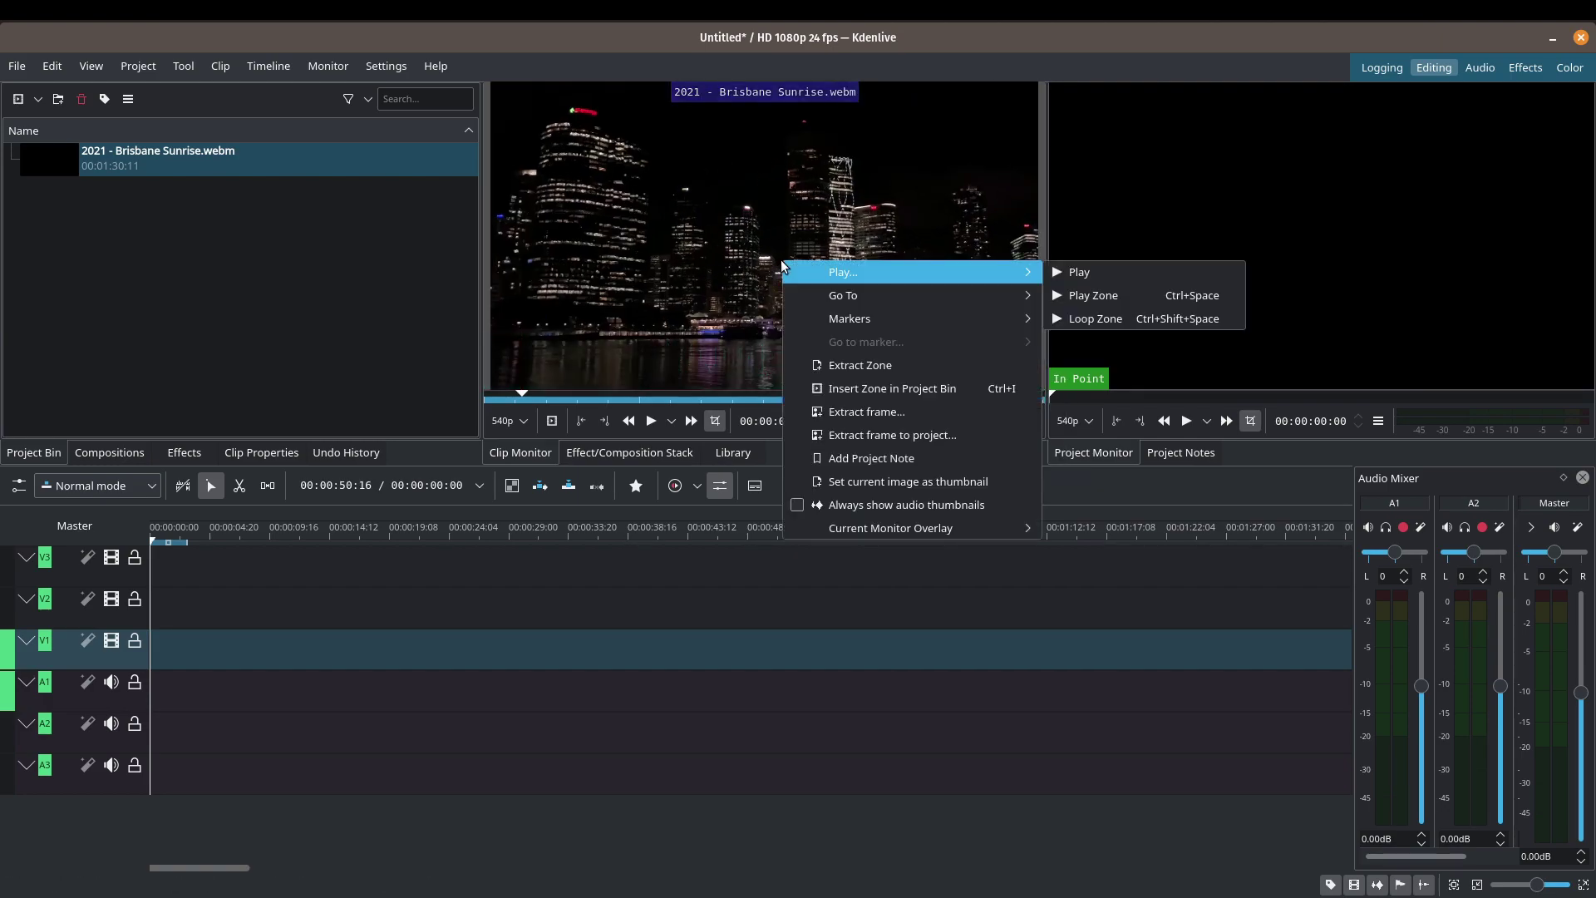
click(798, 507)
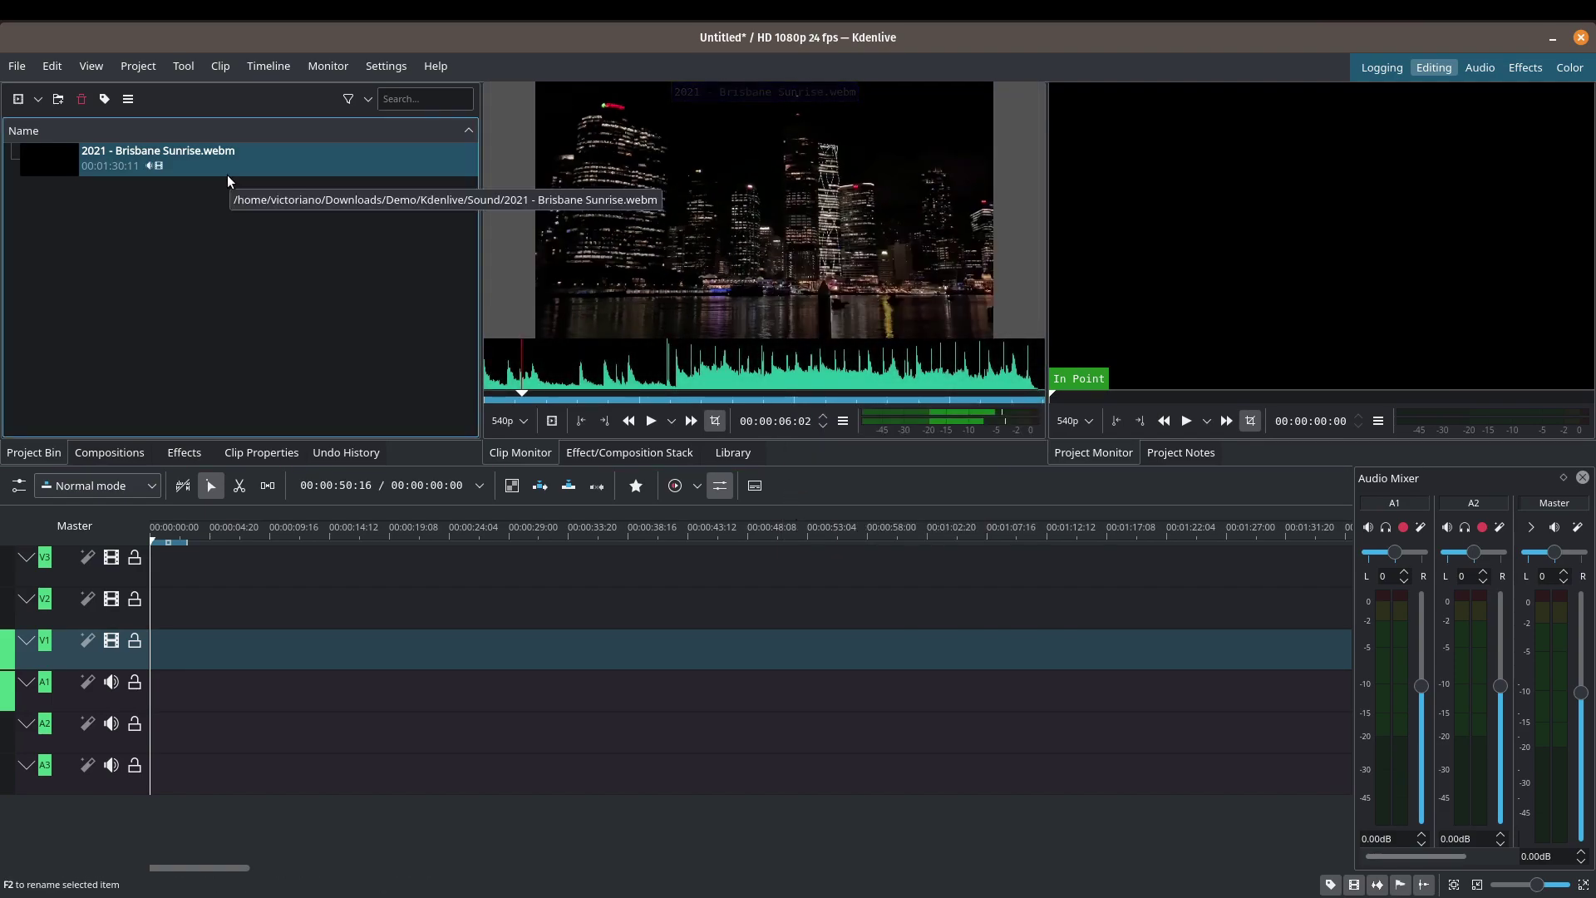
- Place 2021 - Brisbane Sunrise.webm from the project bin on tracks V1 and A1, starting at about 12 seconds, and select it
drag(243, 169, 306, 649)
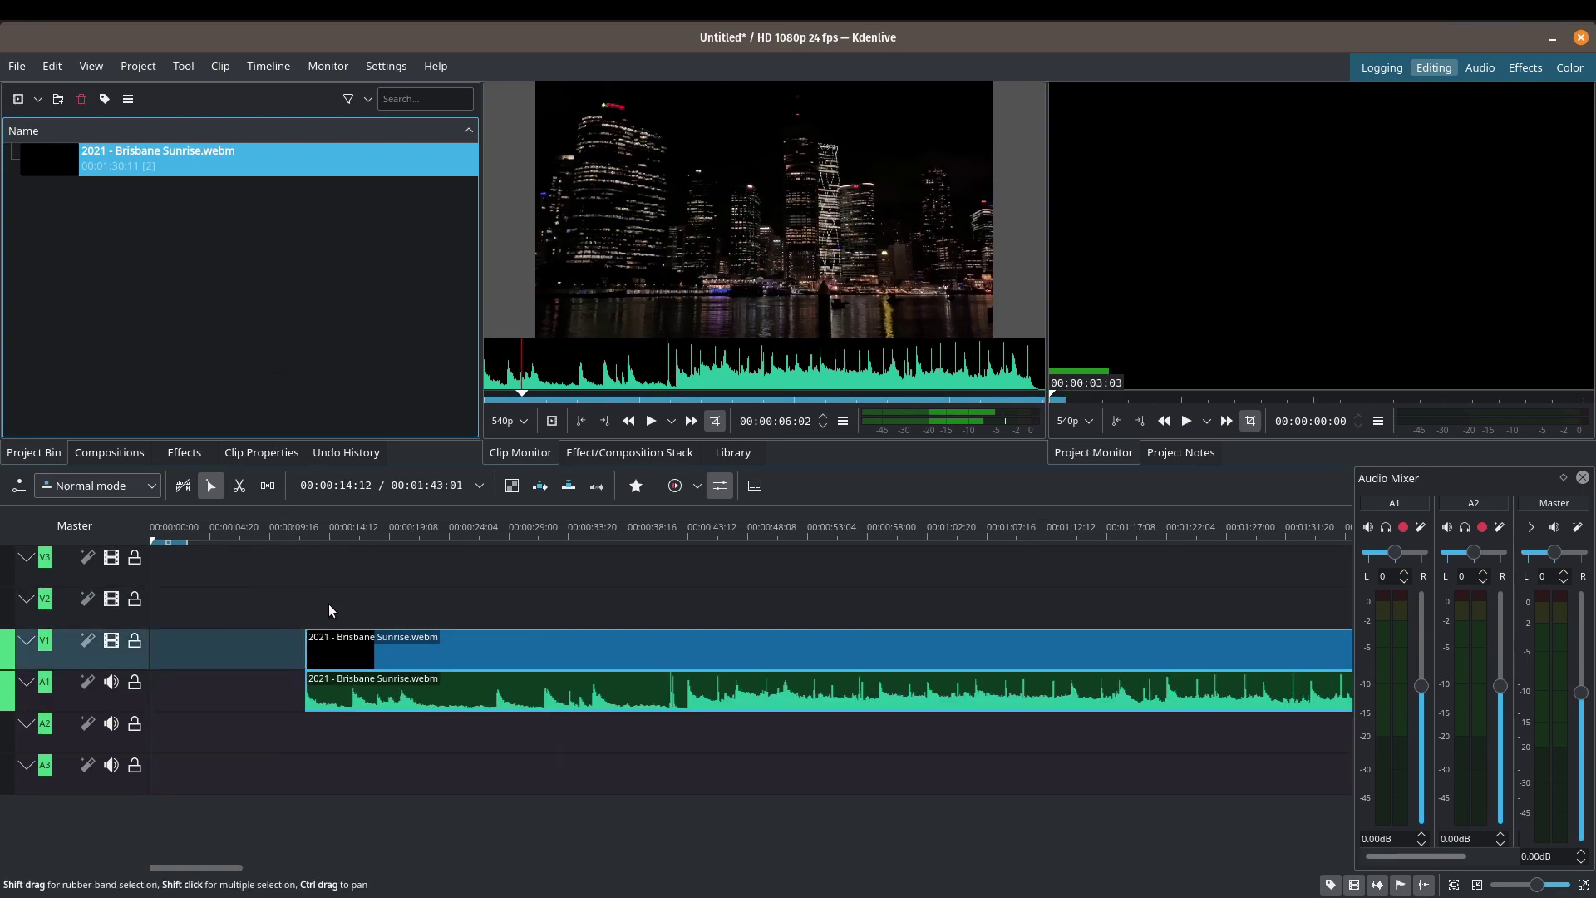
click(428, 631)
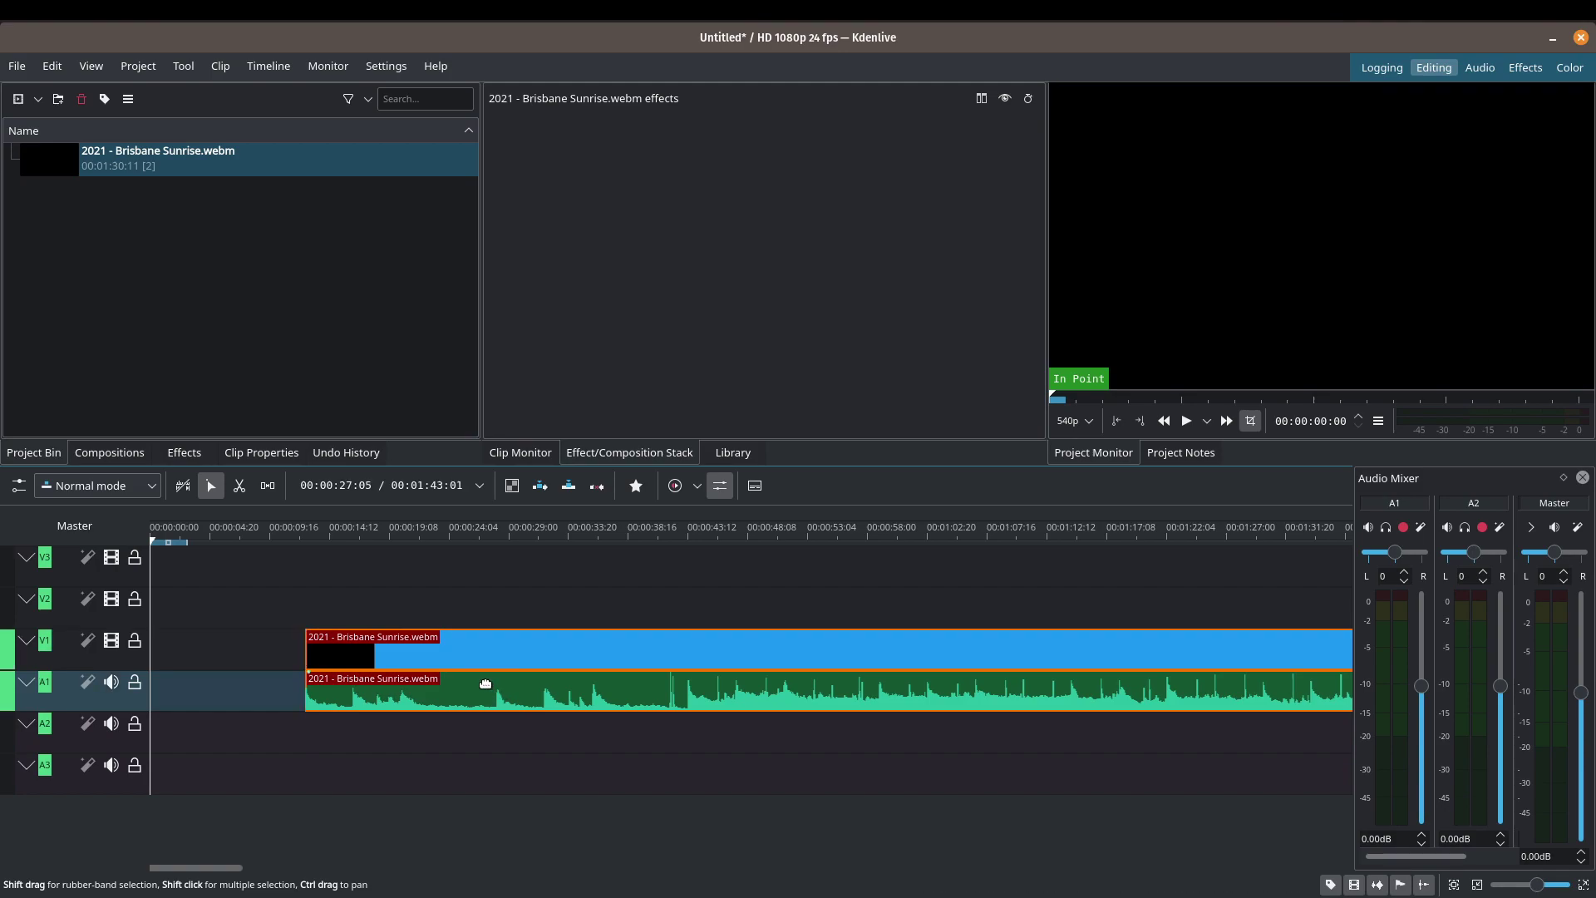
click(472, 655)
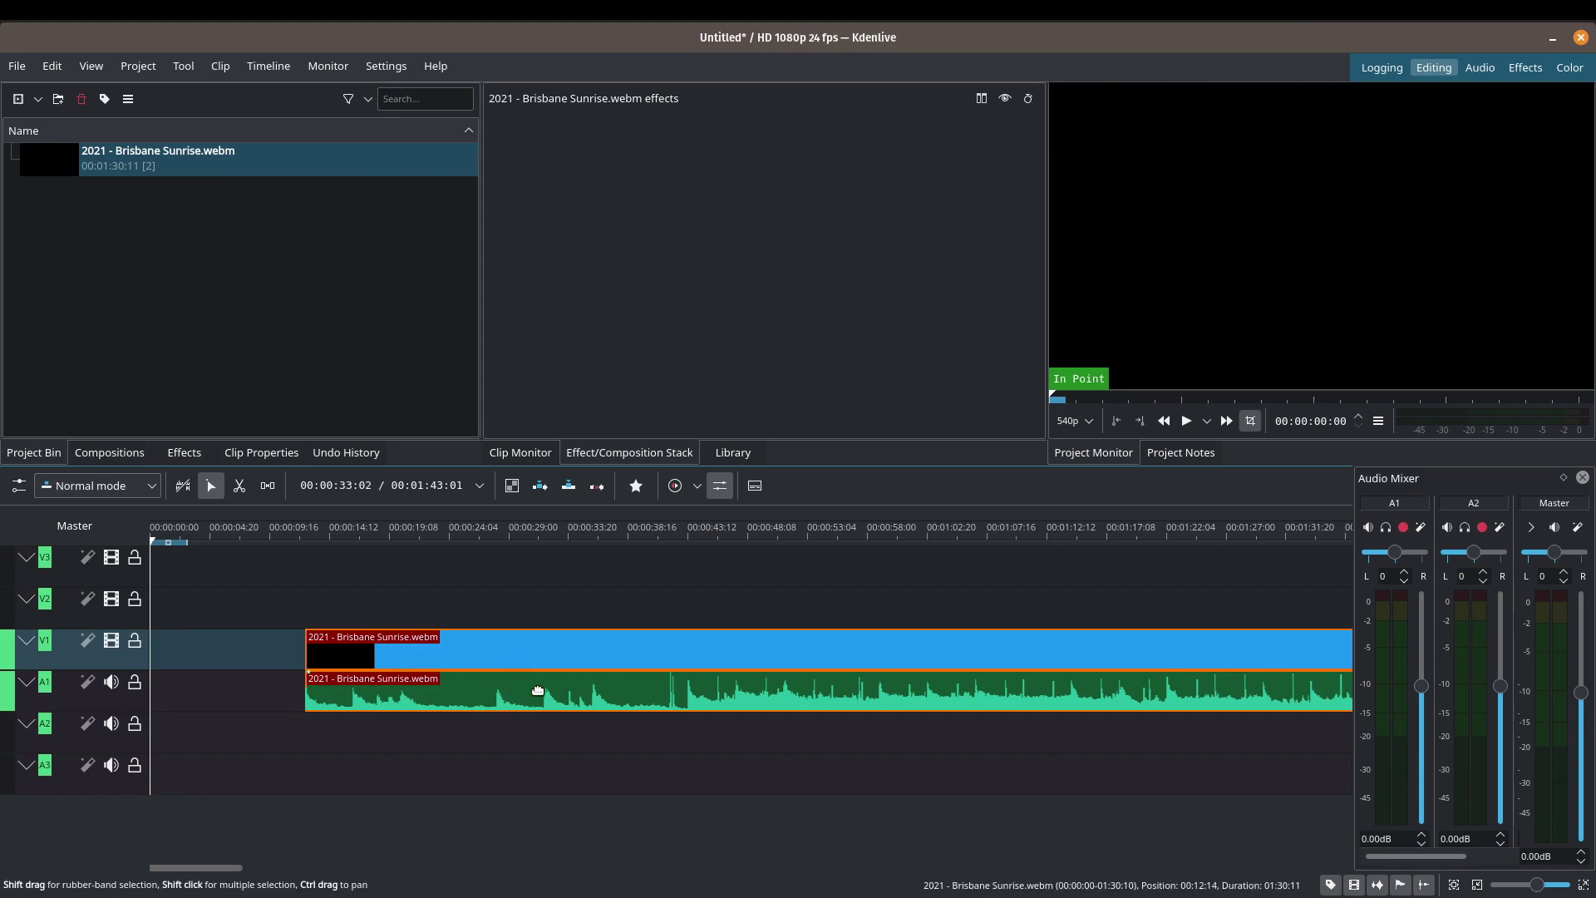
- Ungroup the clip's video and audio, and shift both parts to start at about 10 seconds
right_click(573, 653)
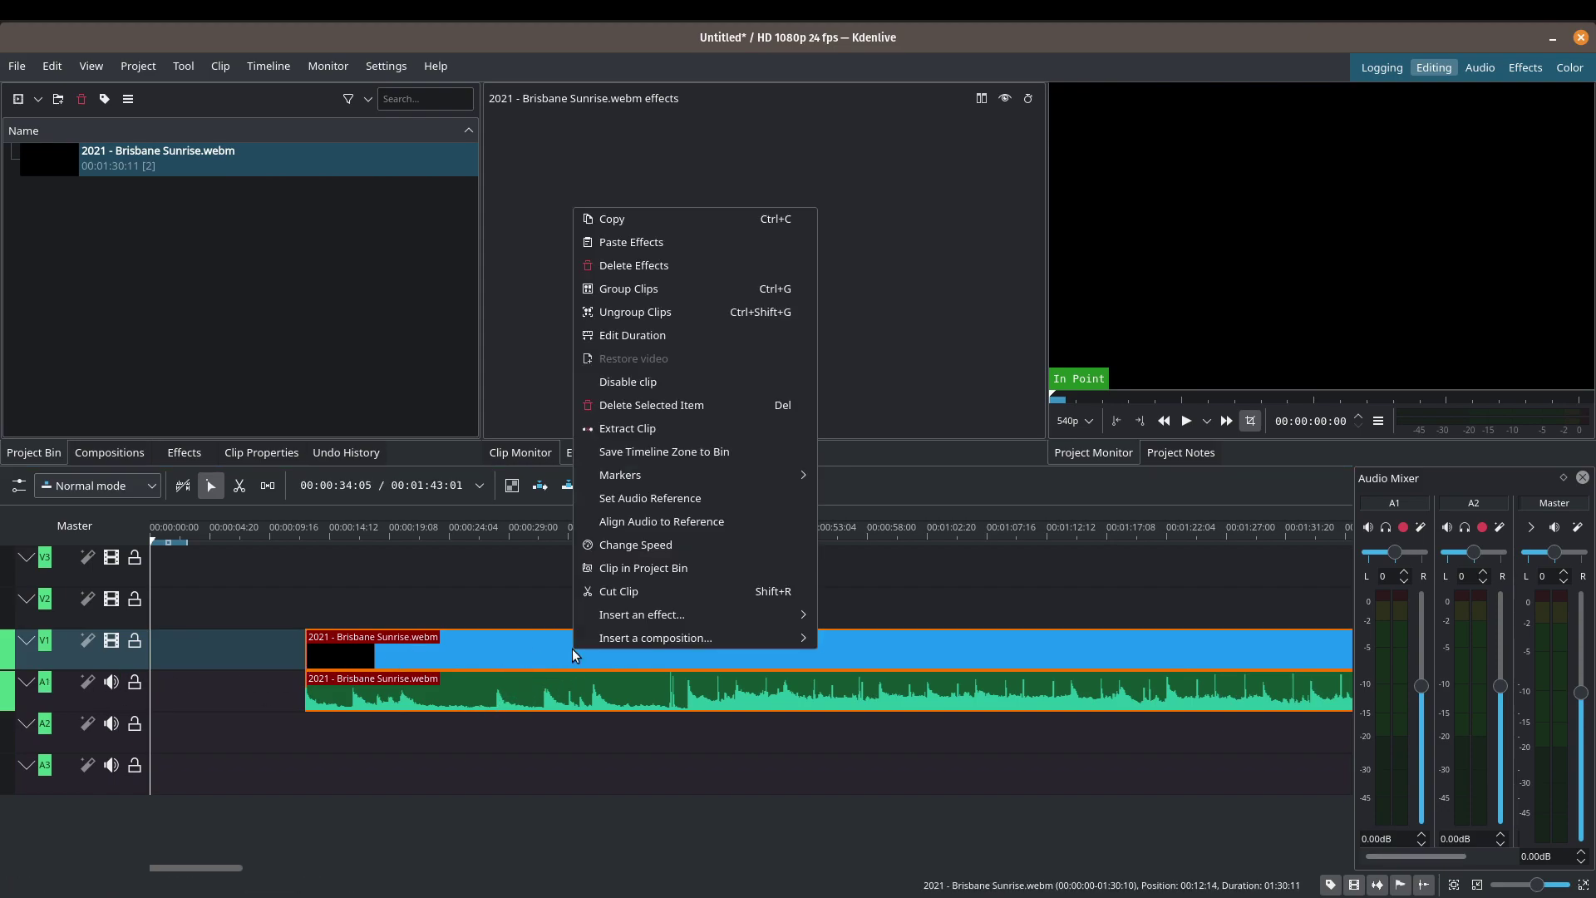
click(769, 594)
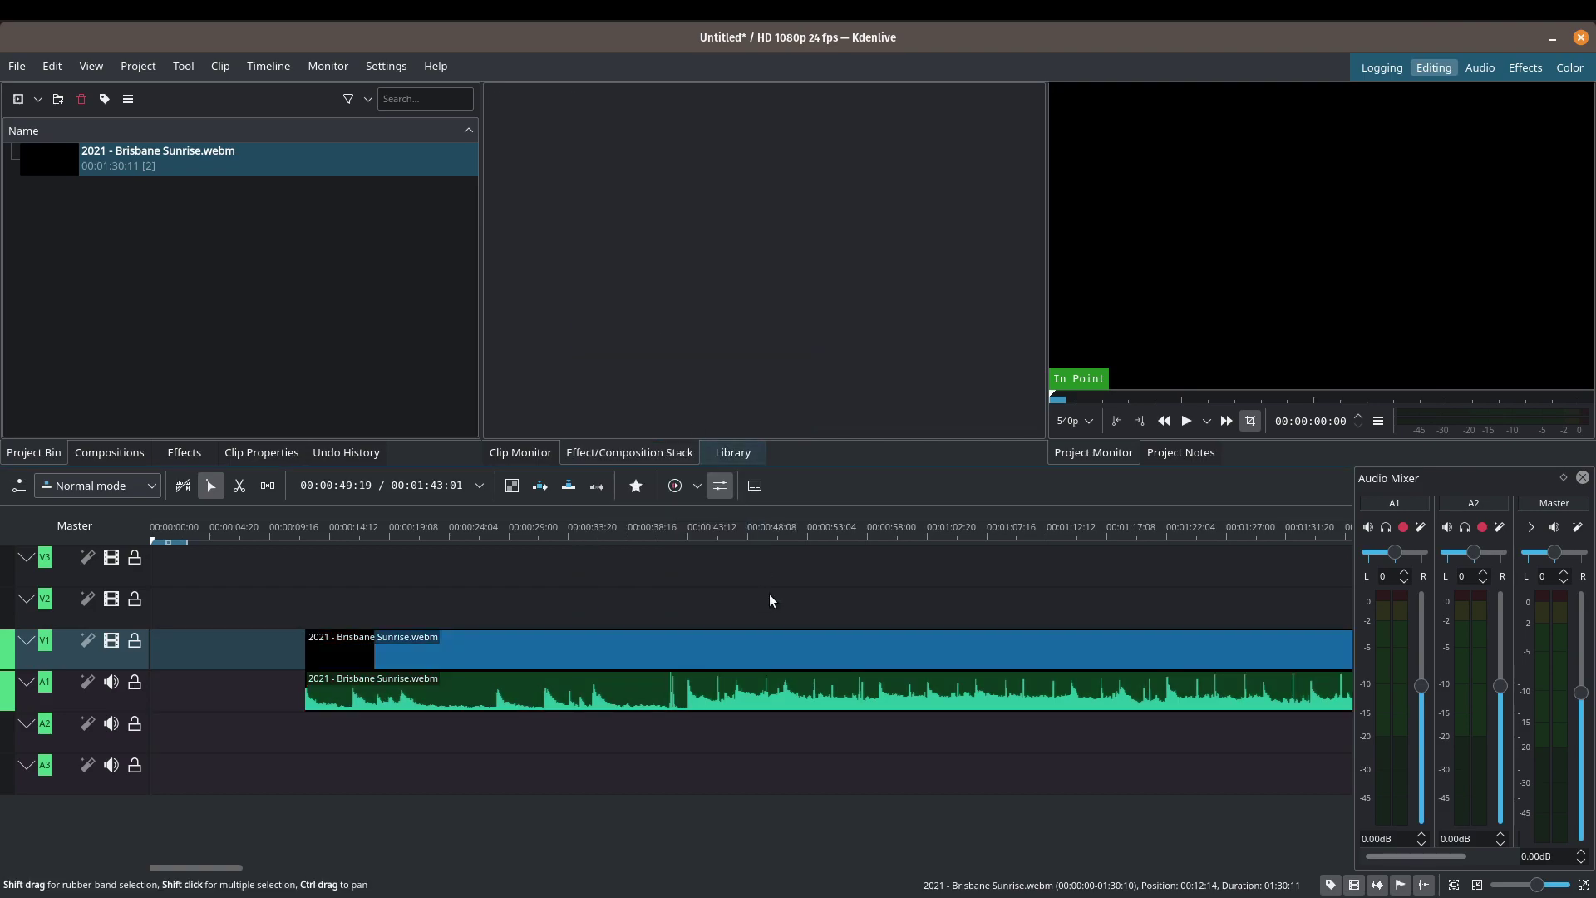
mouse_move(736, 644)
mouse_down()
mouse_move(687, 612)
mouse_move(713, 645)
mouse_up()
drag(673, 694, 648, 727)
mouse_move(645, 646)
mouse_down()
mouse_move(653, 622)
mouse_move(641, 645)
mouse_move(623, 629)
mouse_move(640, 646)
mouse_up()
drag(498, 752, 552, 698)
drag(722, 686, 645, 704)
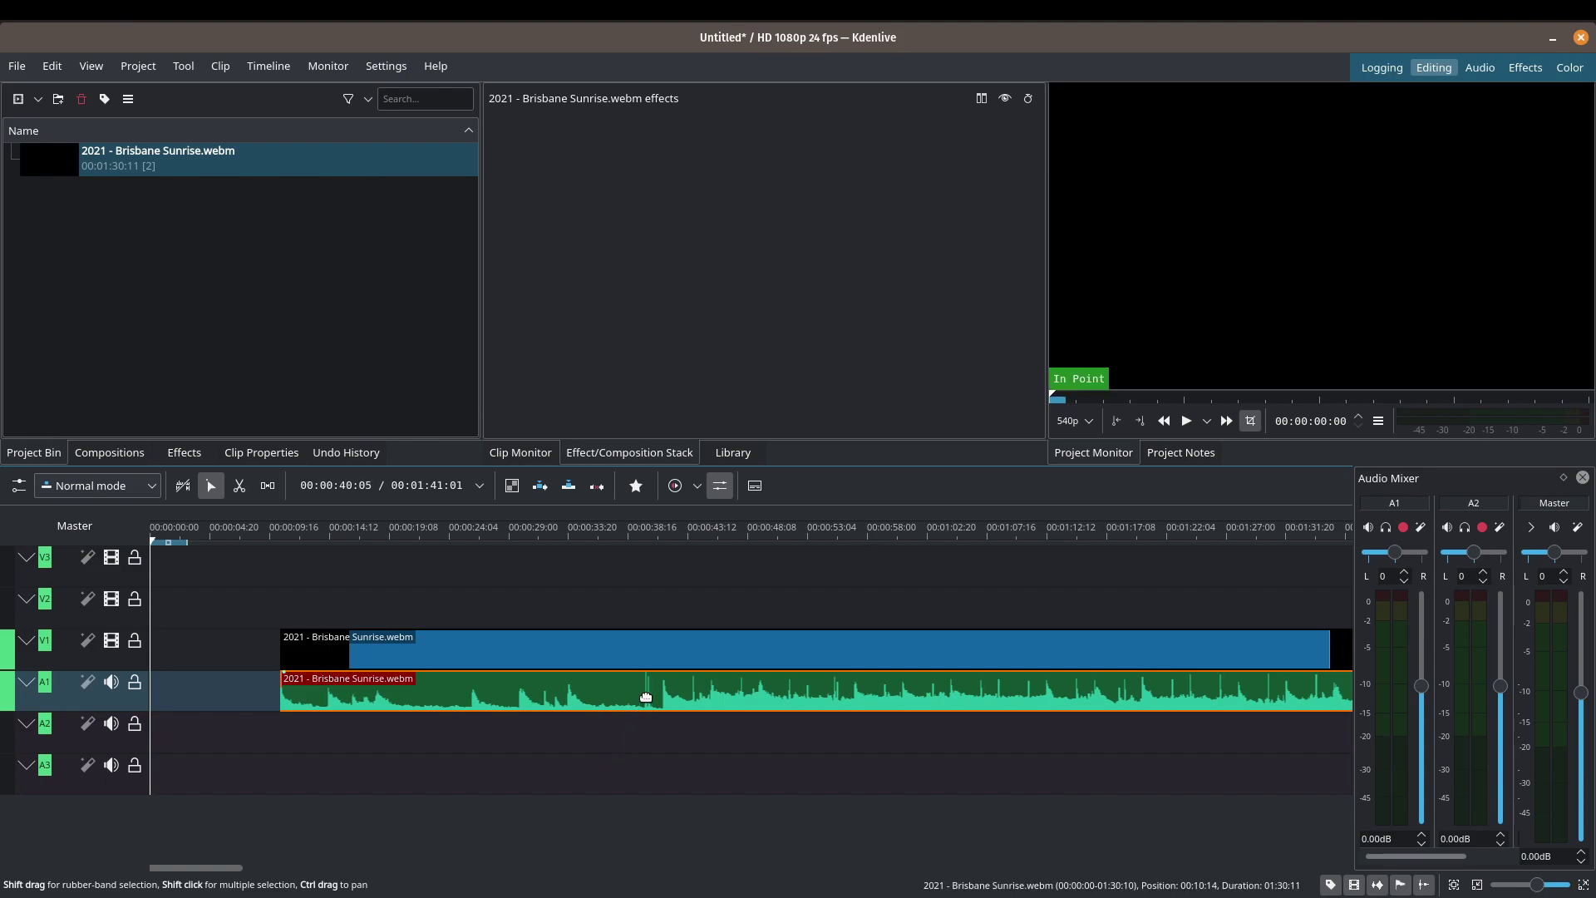
- Delete only the separated audio part from track A1, and undo the deletion
key(Delete)
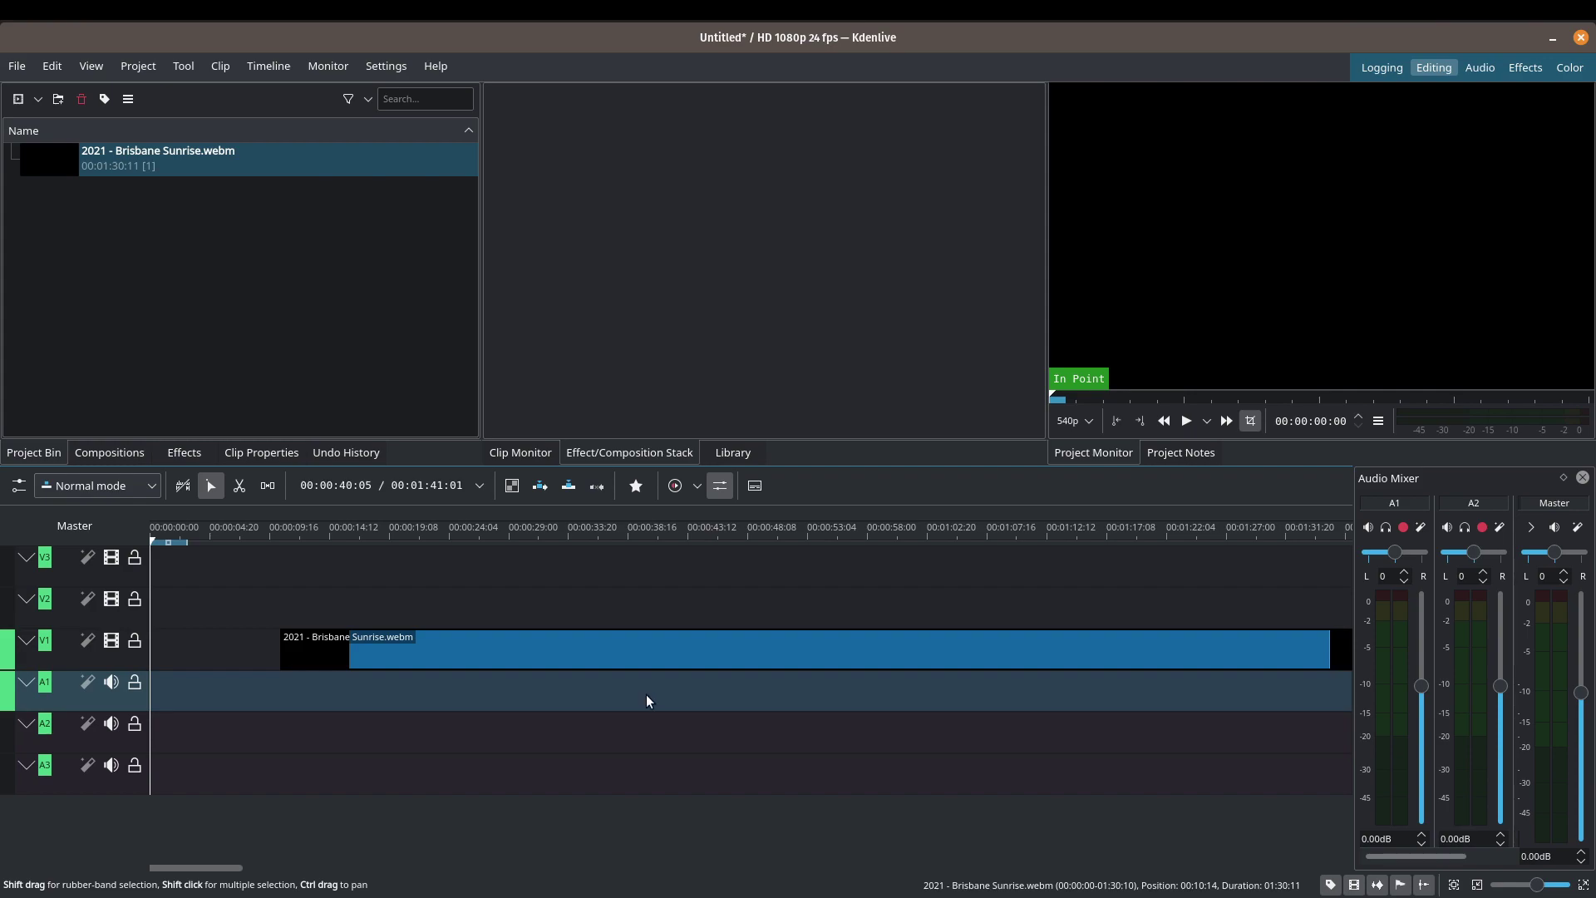
key(ctrl+z)
mouse_move(648, 695)
mouse_down()
mouse_move(758, 692)
mouse_move(620, 695)
mouse_move(663, 694)
mouse_move(645, 694)
mouse_up()
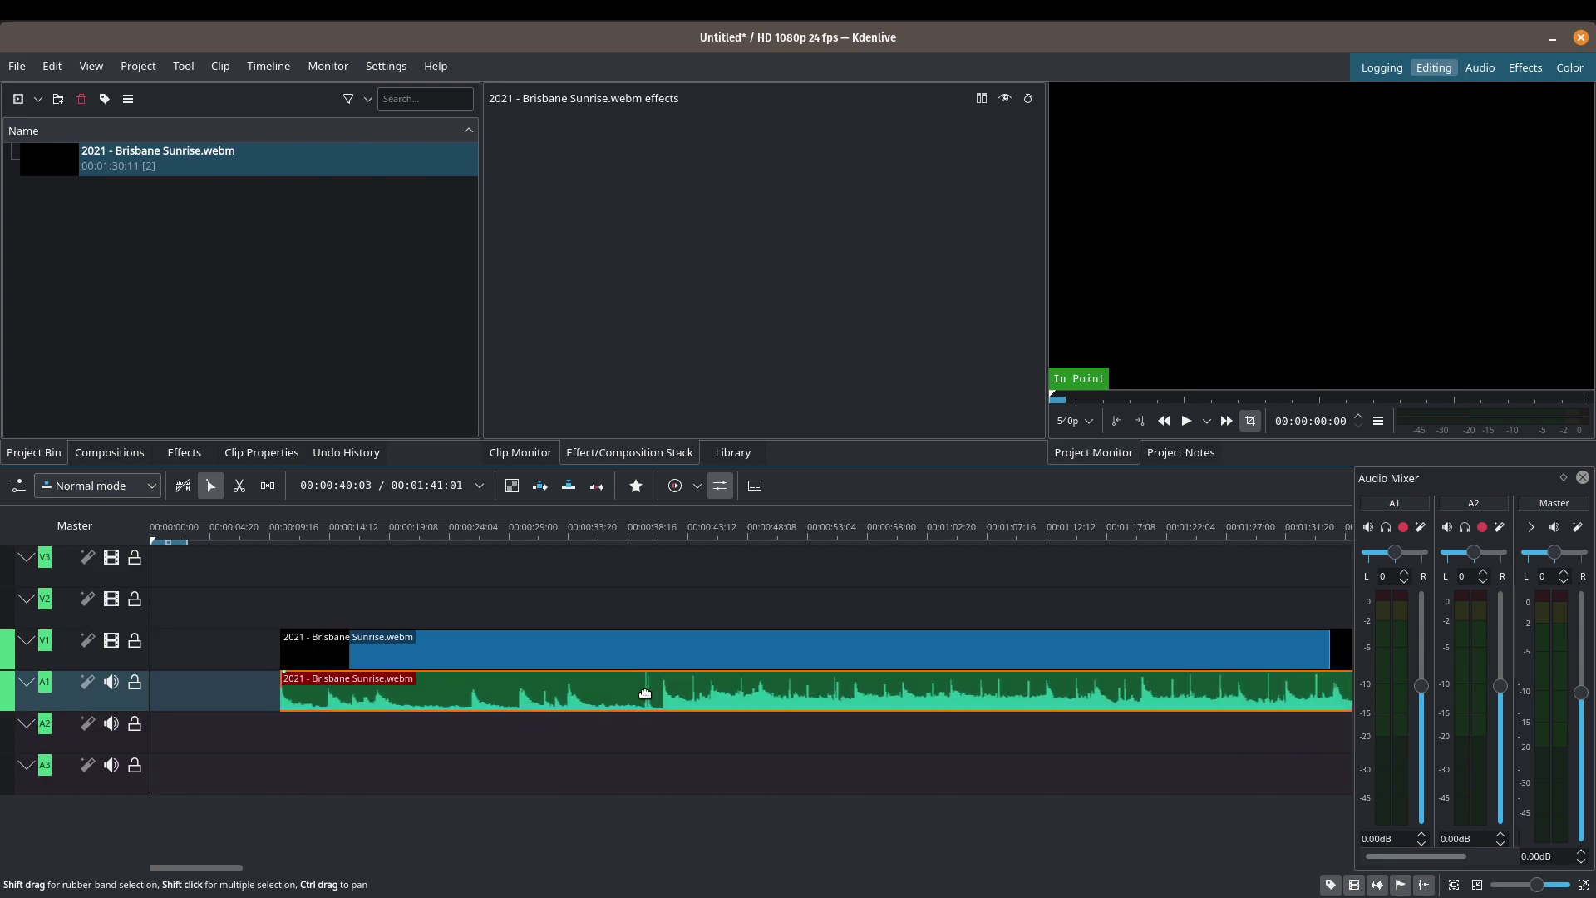
- Select the clip's video on V1 together with its audio on A1, and group them again
click(652, 640)
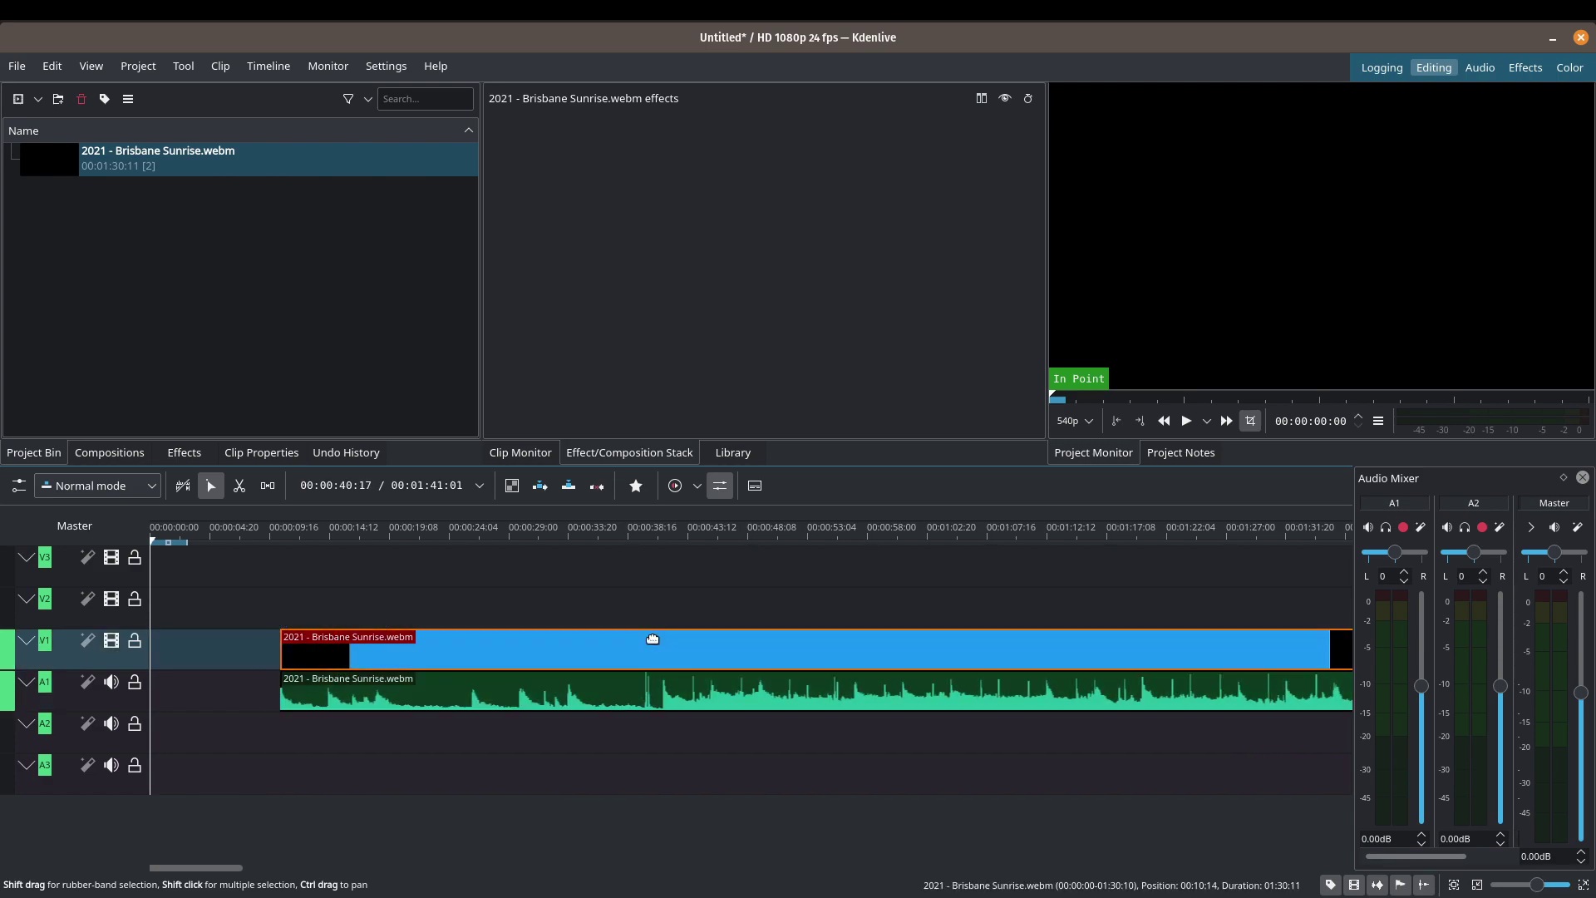
right_click(644, 681)
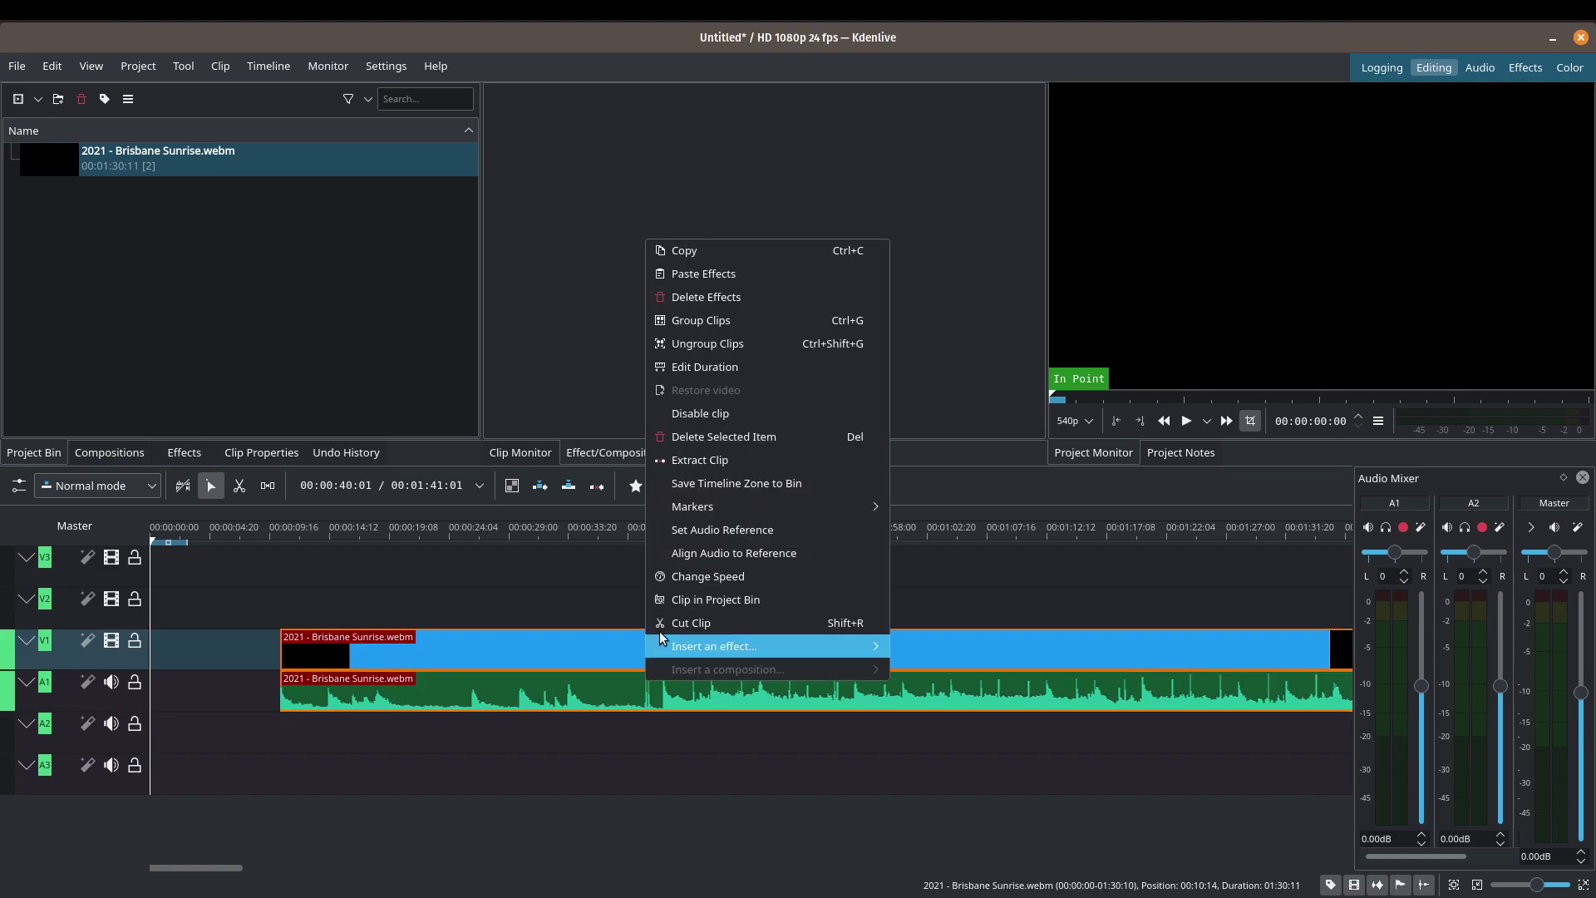
click(699, 323)
click(530, 602)
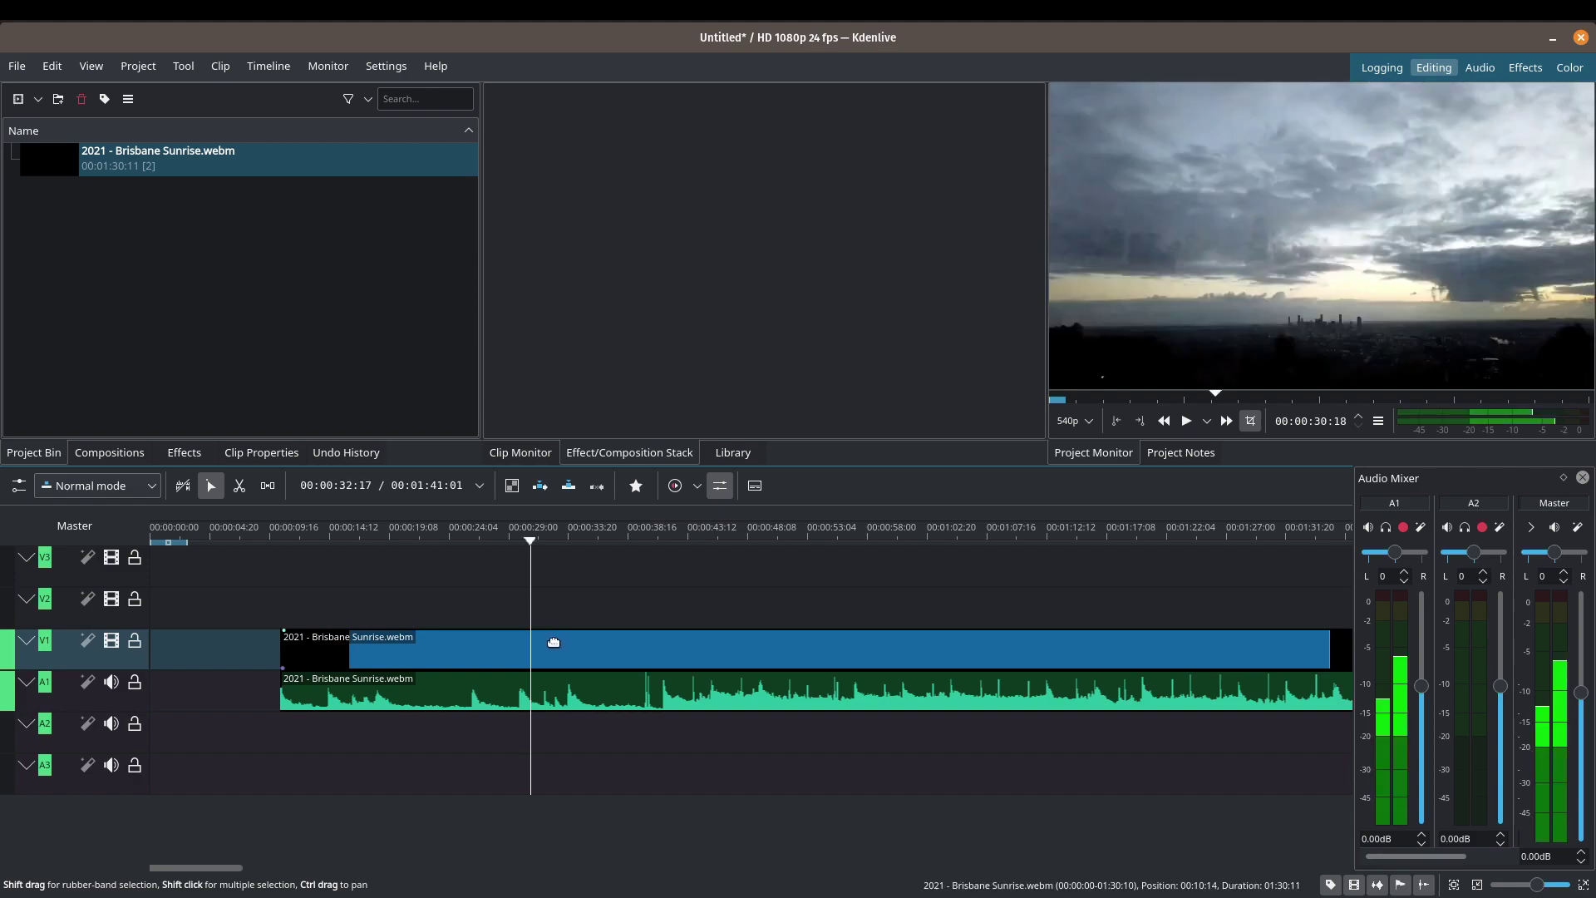
click(554, 642)
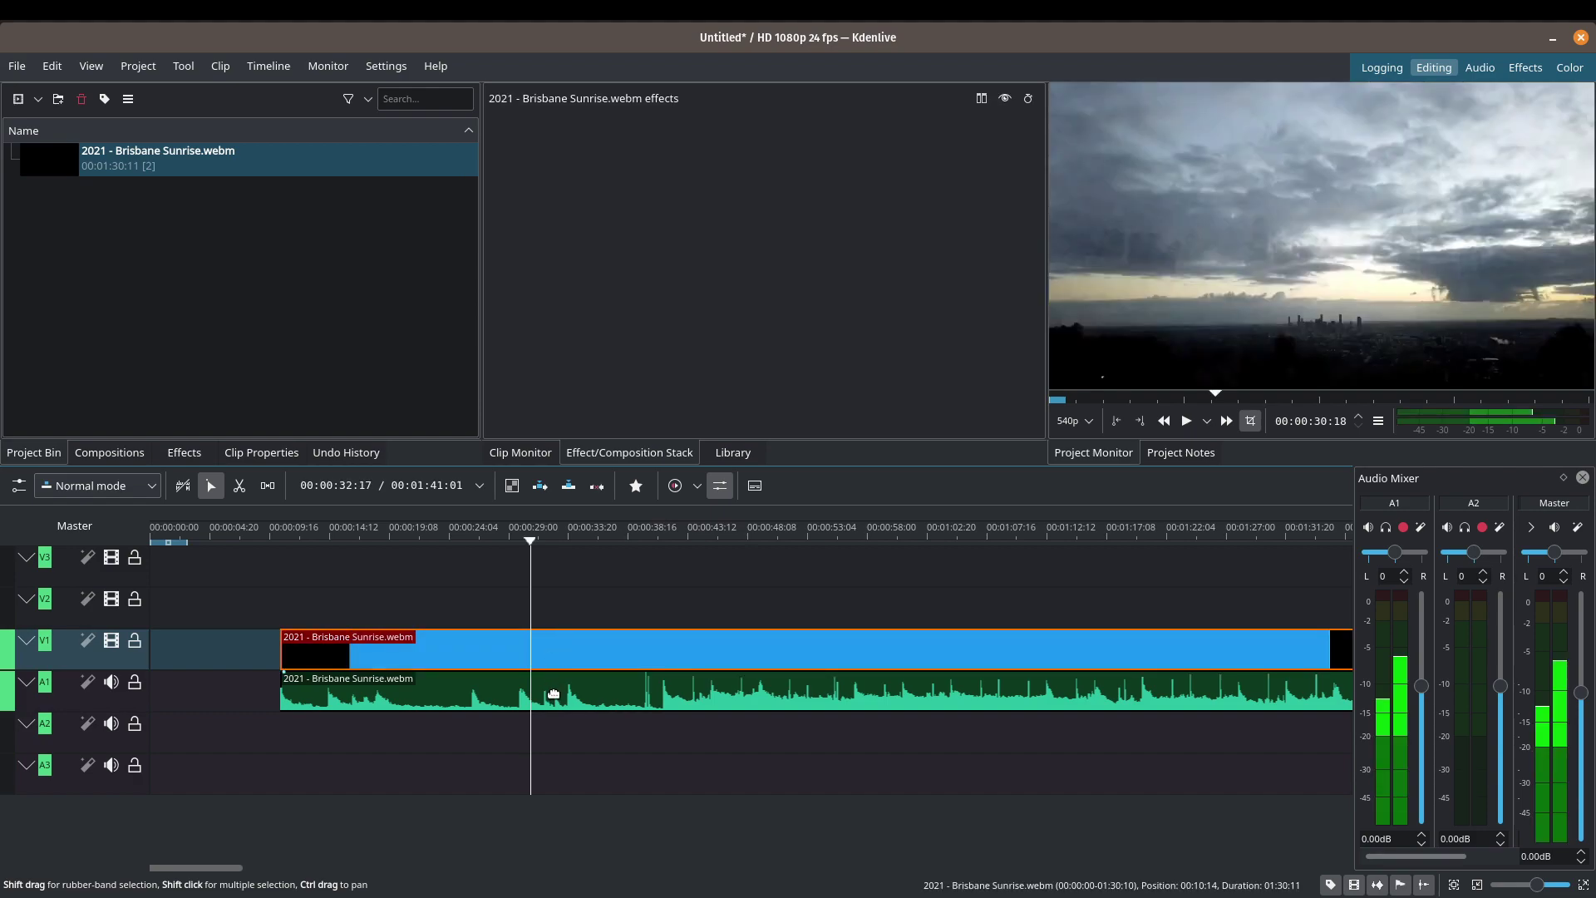
shift+click(554, 694)
right_click(575, 656)
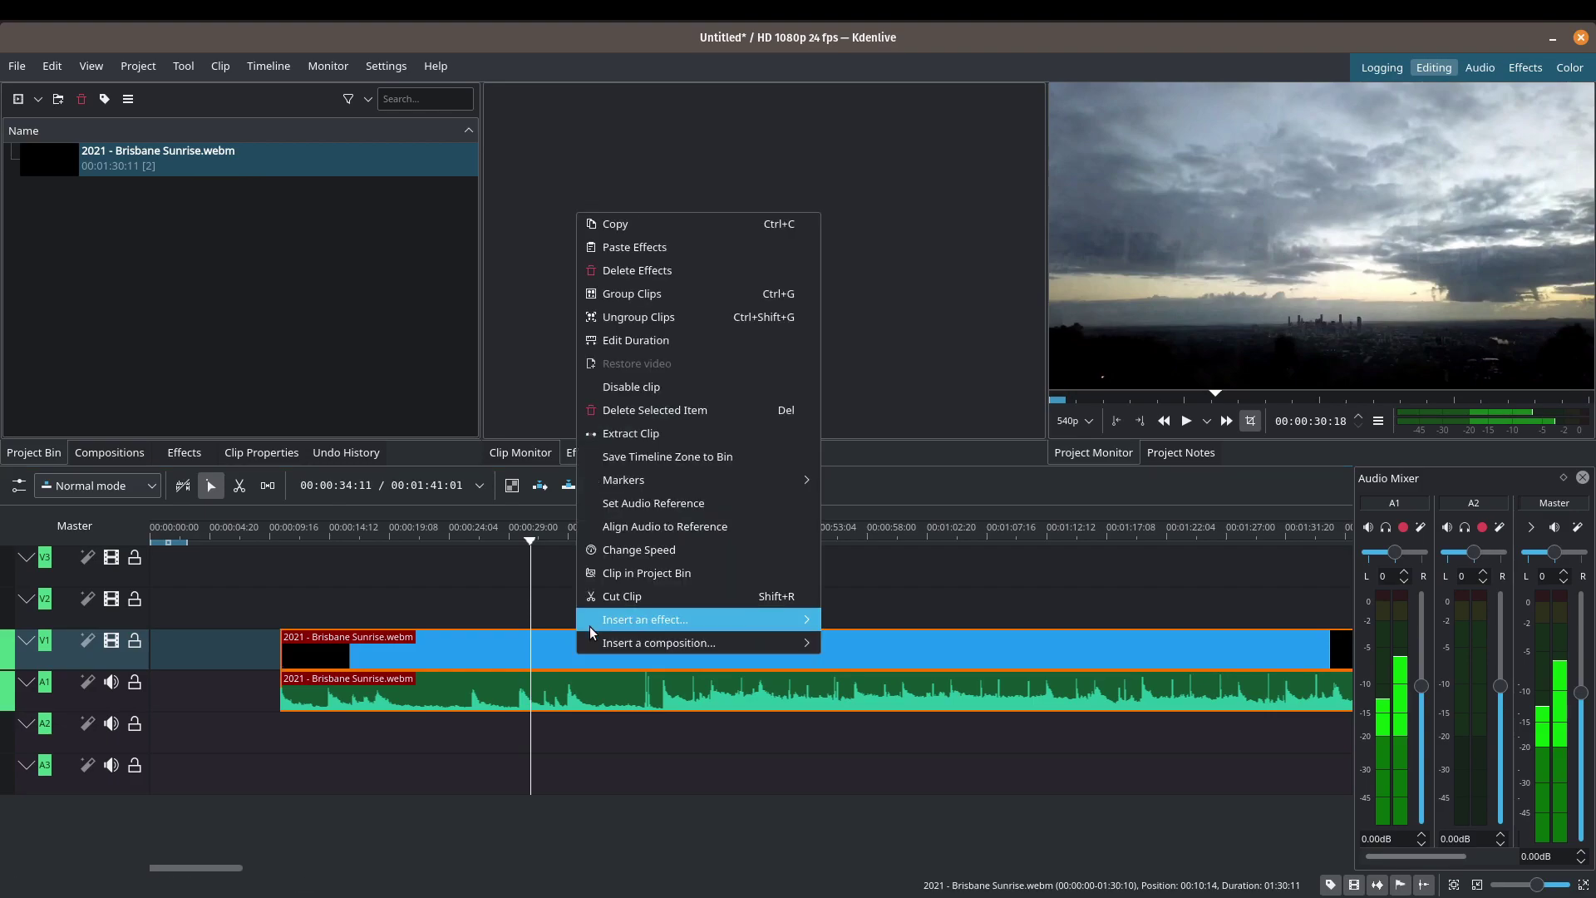
click(640, 293)
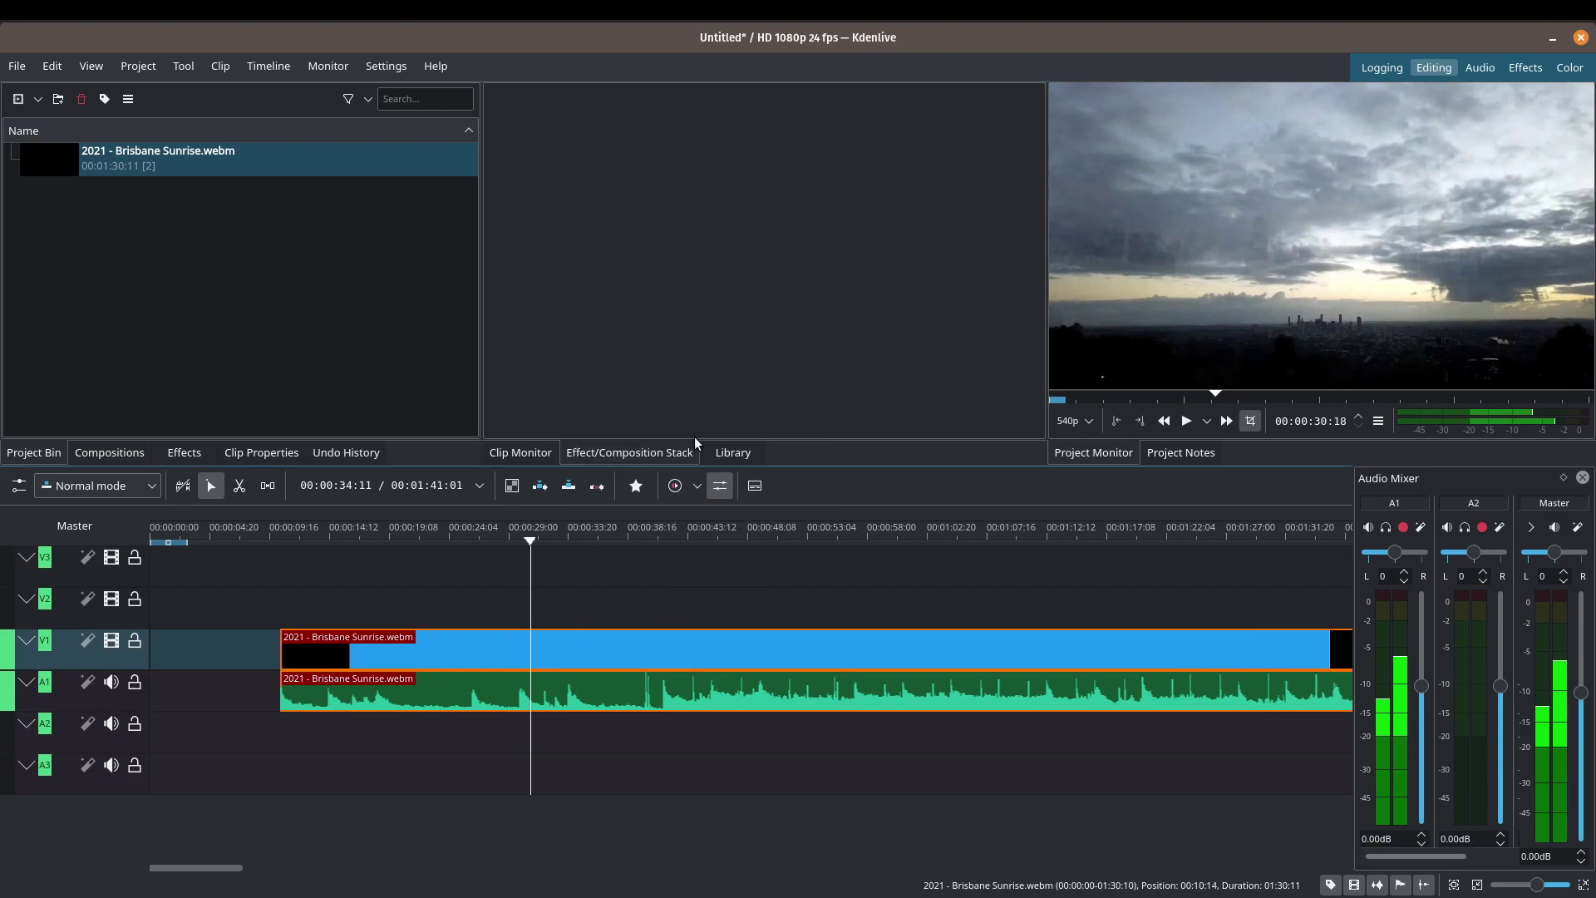
- Apply the Fade in effect from the Audio correction category to the clip's audio on track A1
click(182, 455)
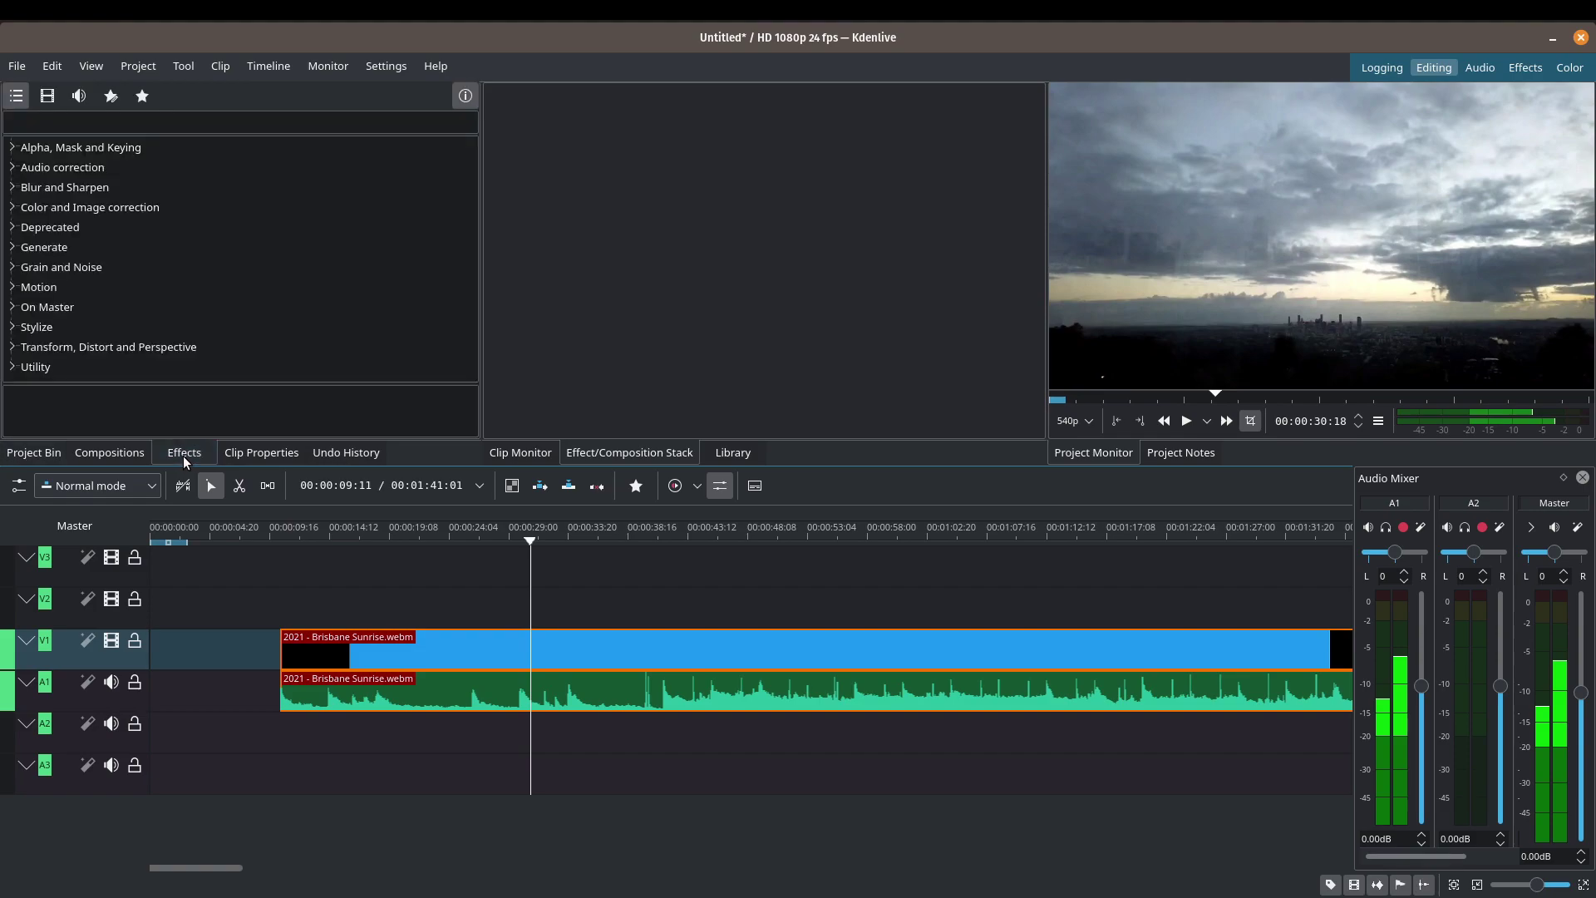
click(13, 171)
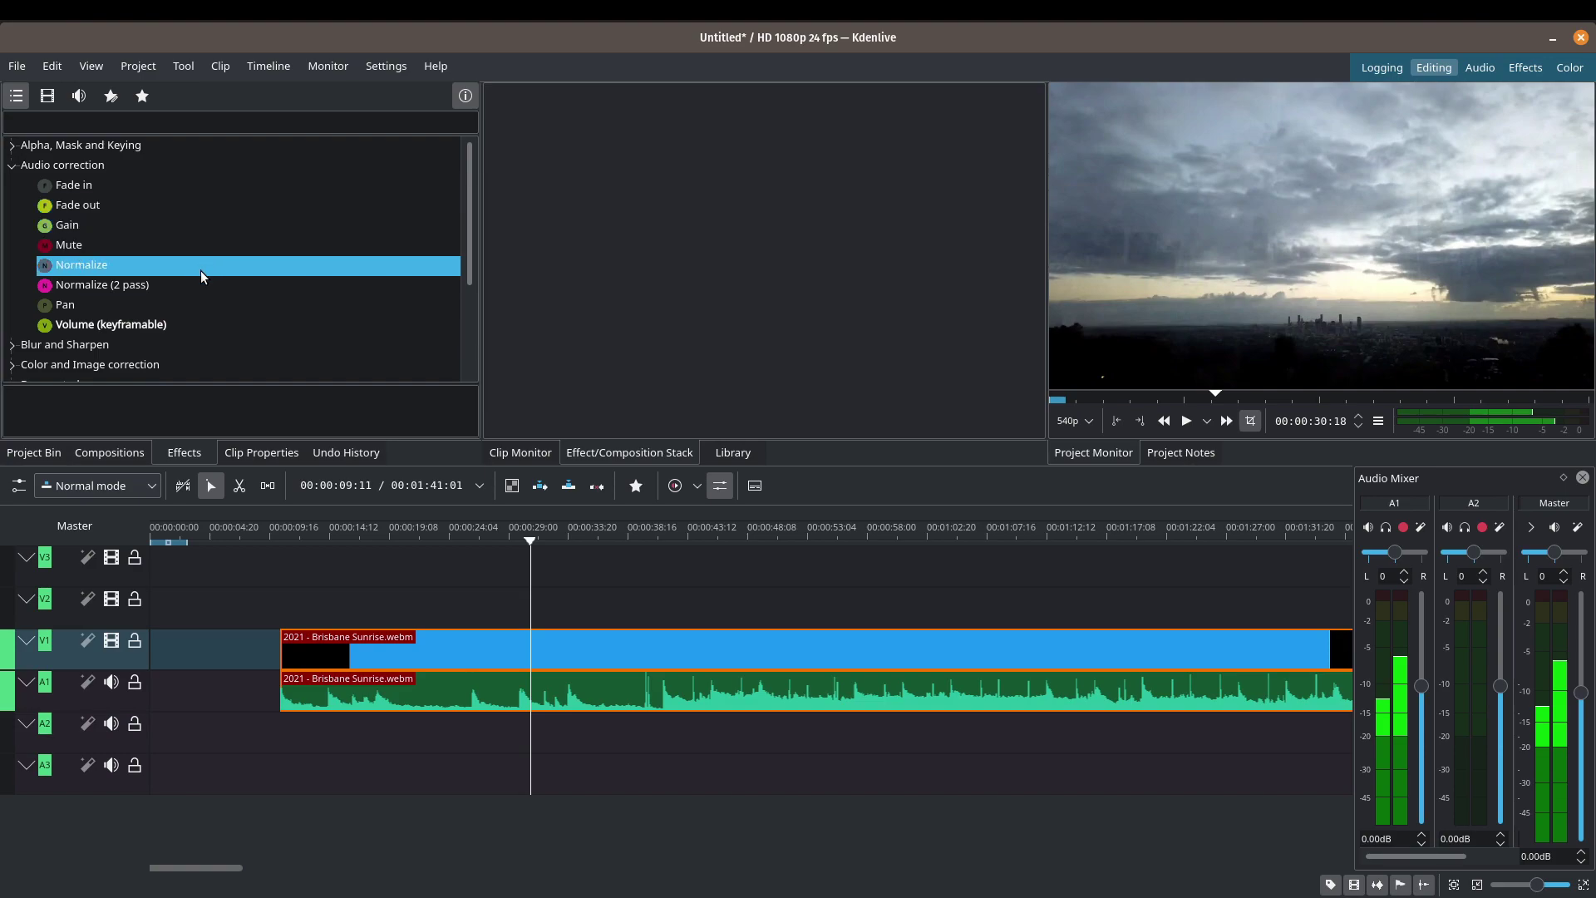
click(209, 319)
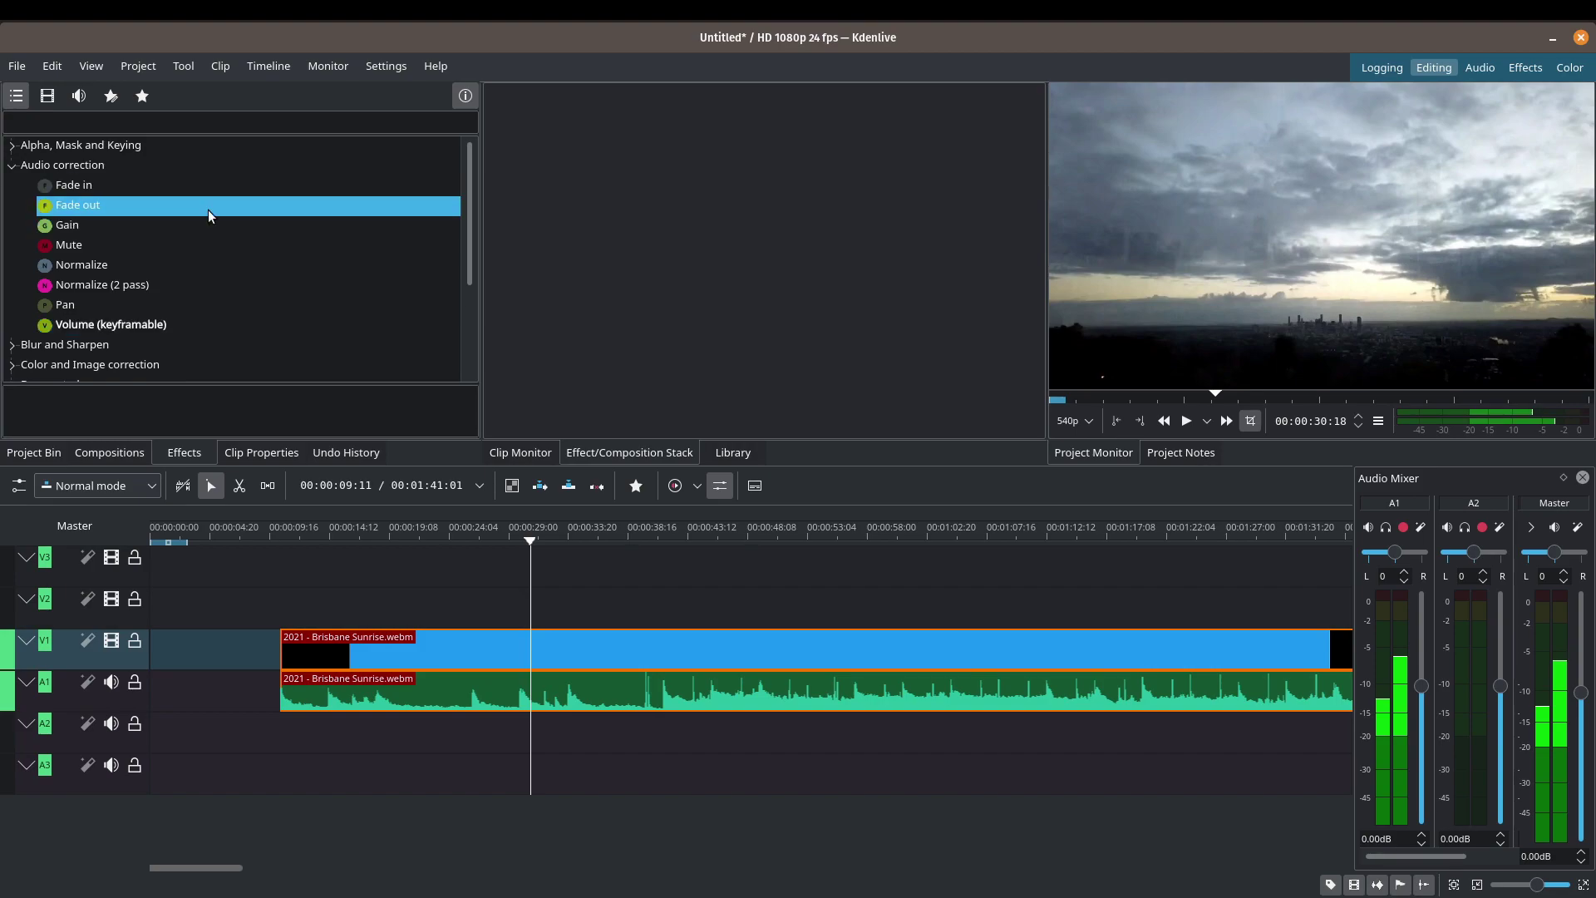
drag(189, 186, 313, 592)
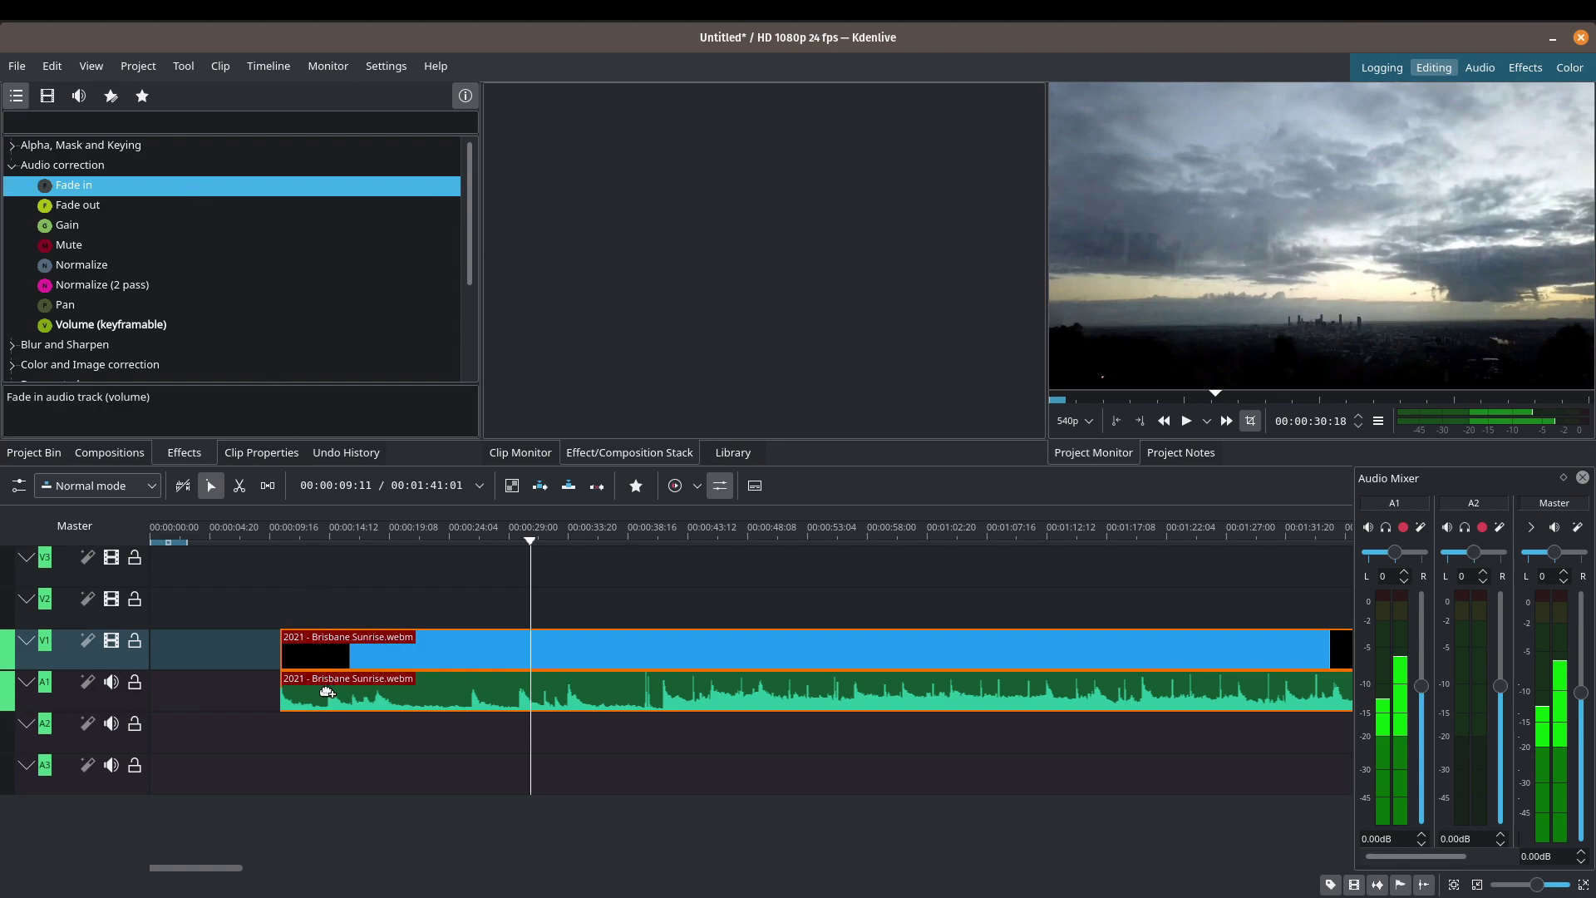
drag(327, 688, 323, 683)
click(440, 693)
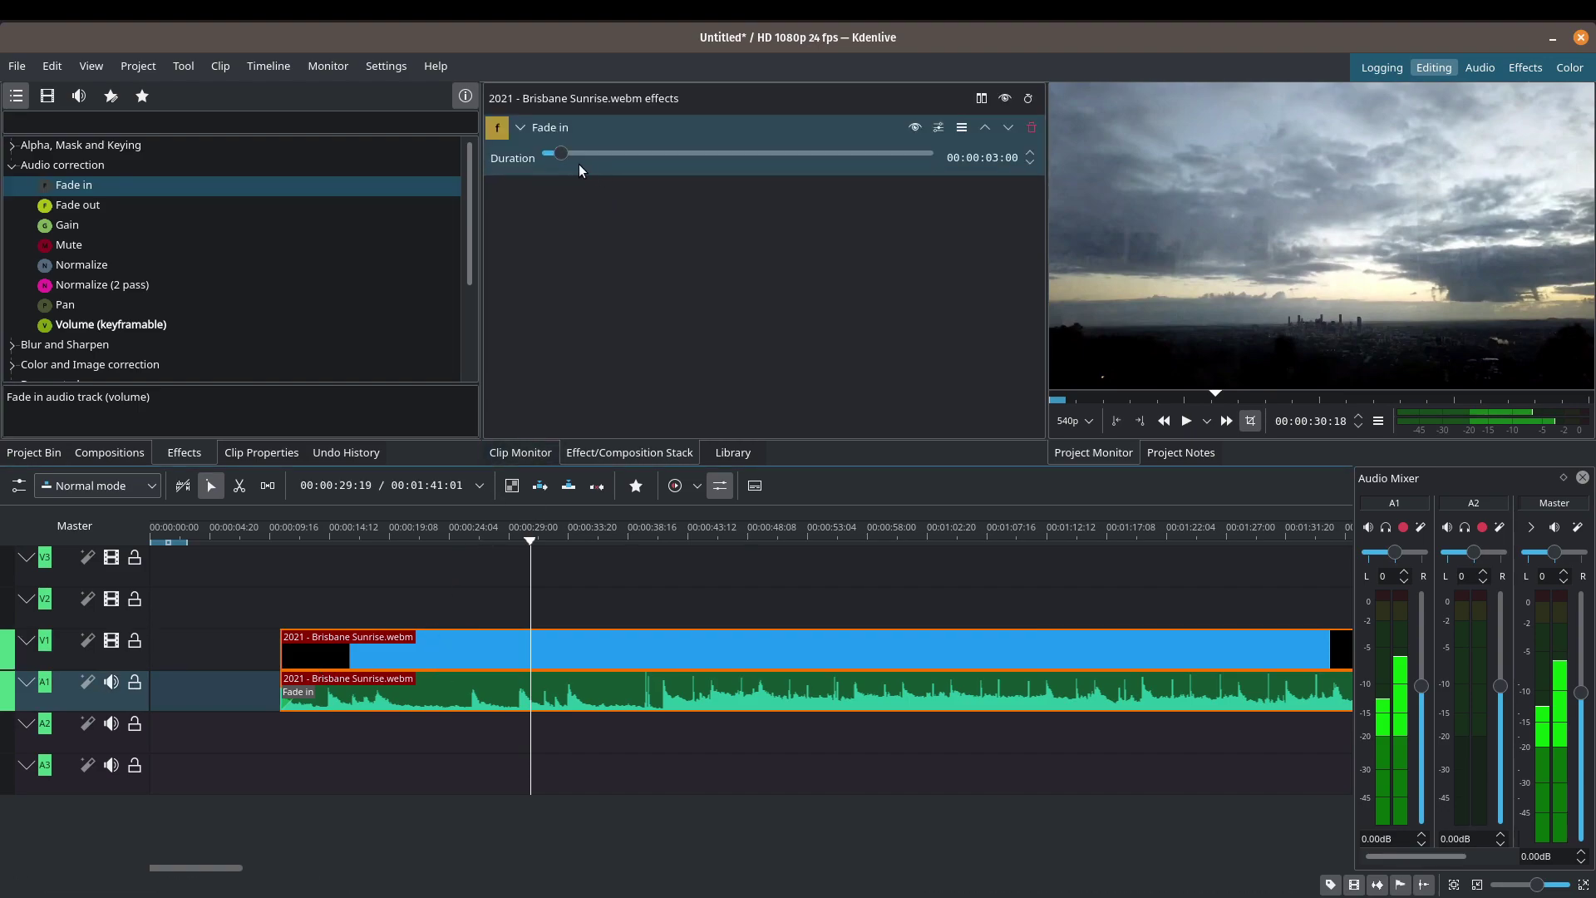
- Adjust the Fade in duration of the clip's audio, ending at 00:00:20:13
drag(559, 157, 684, 155)
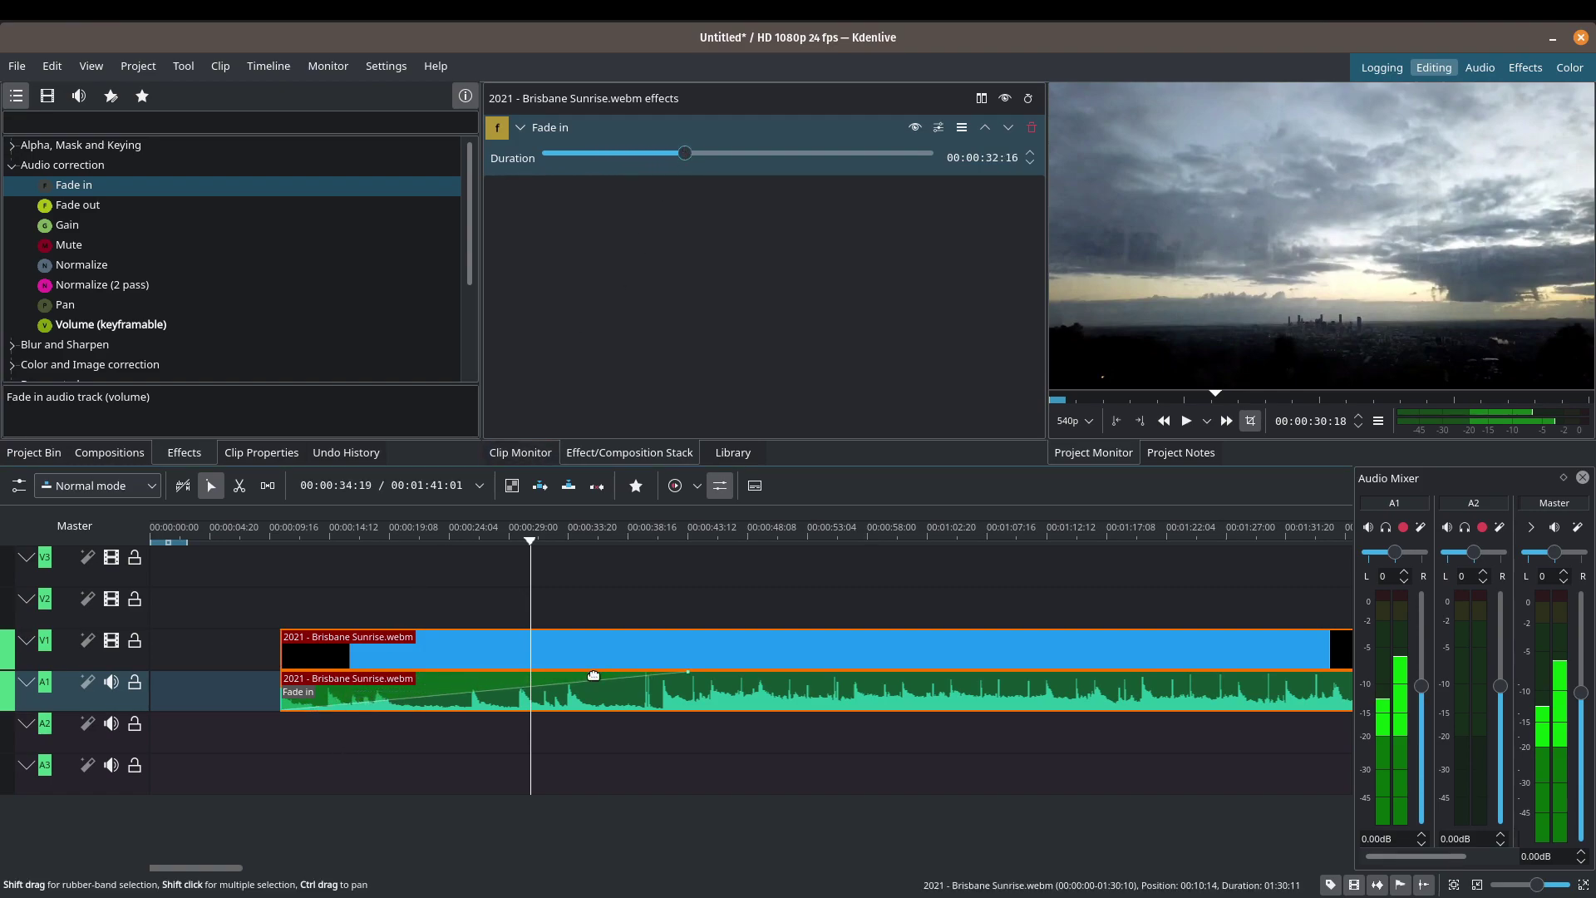
drag(688, 160, 610, 161)
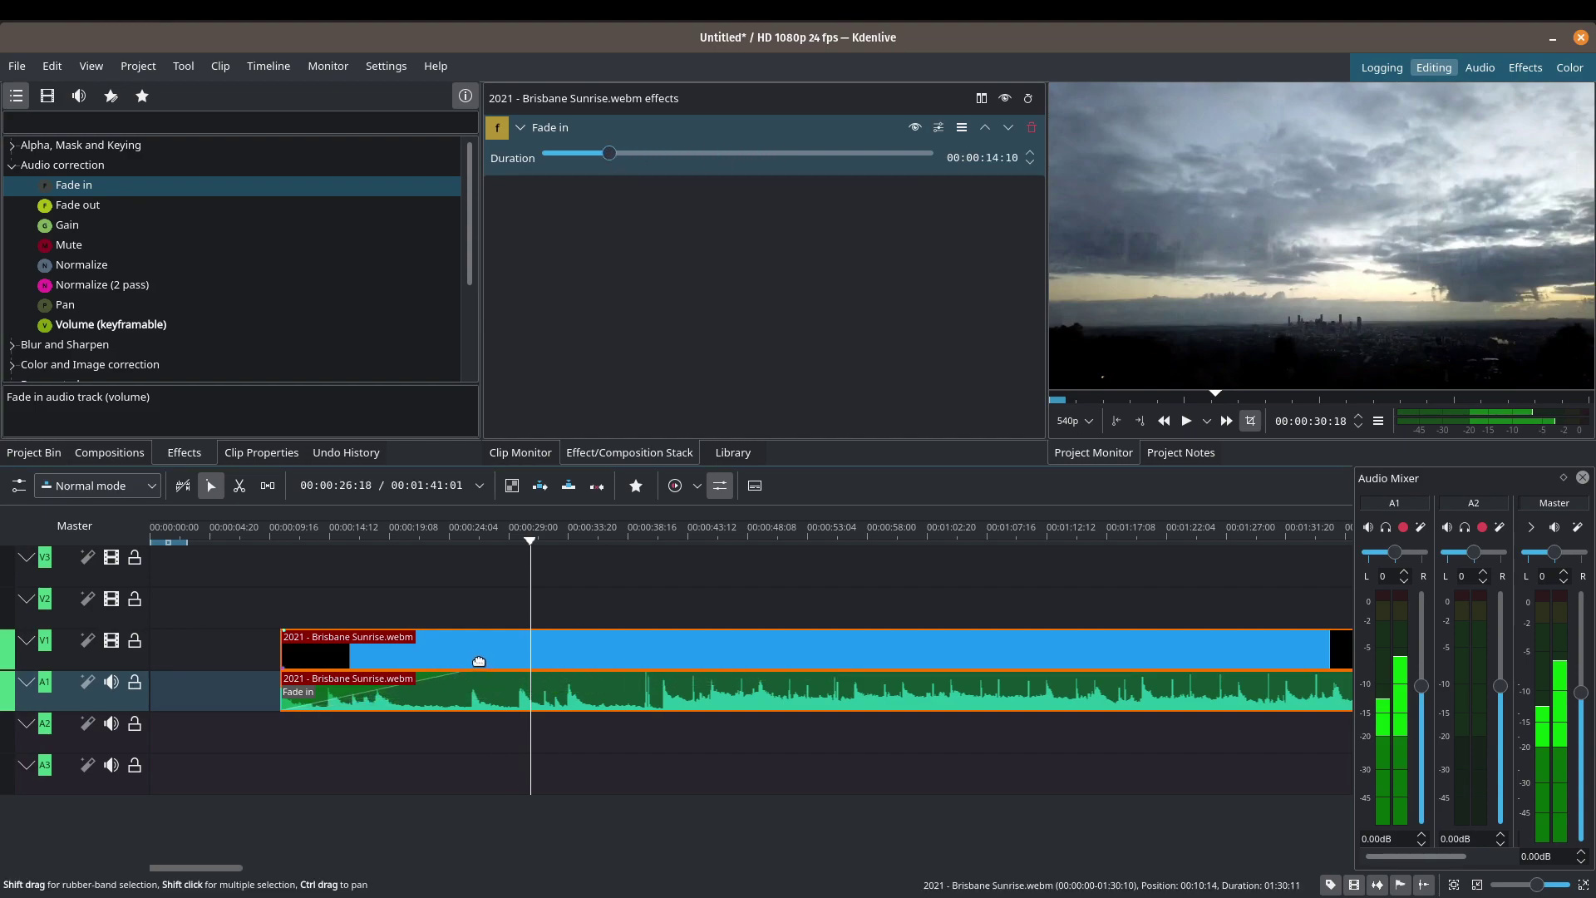
drag(475, 677, 530, 676)
- Add a 3-second Fade out at the end of the clip's audio, and play back the ending
drag(209, 872, 259, 866)
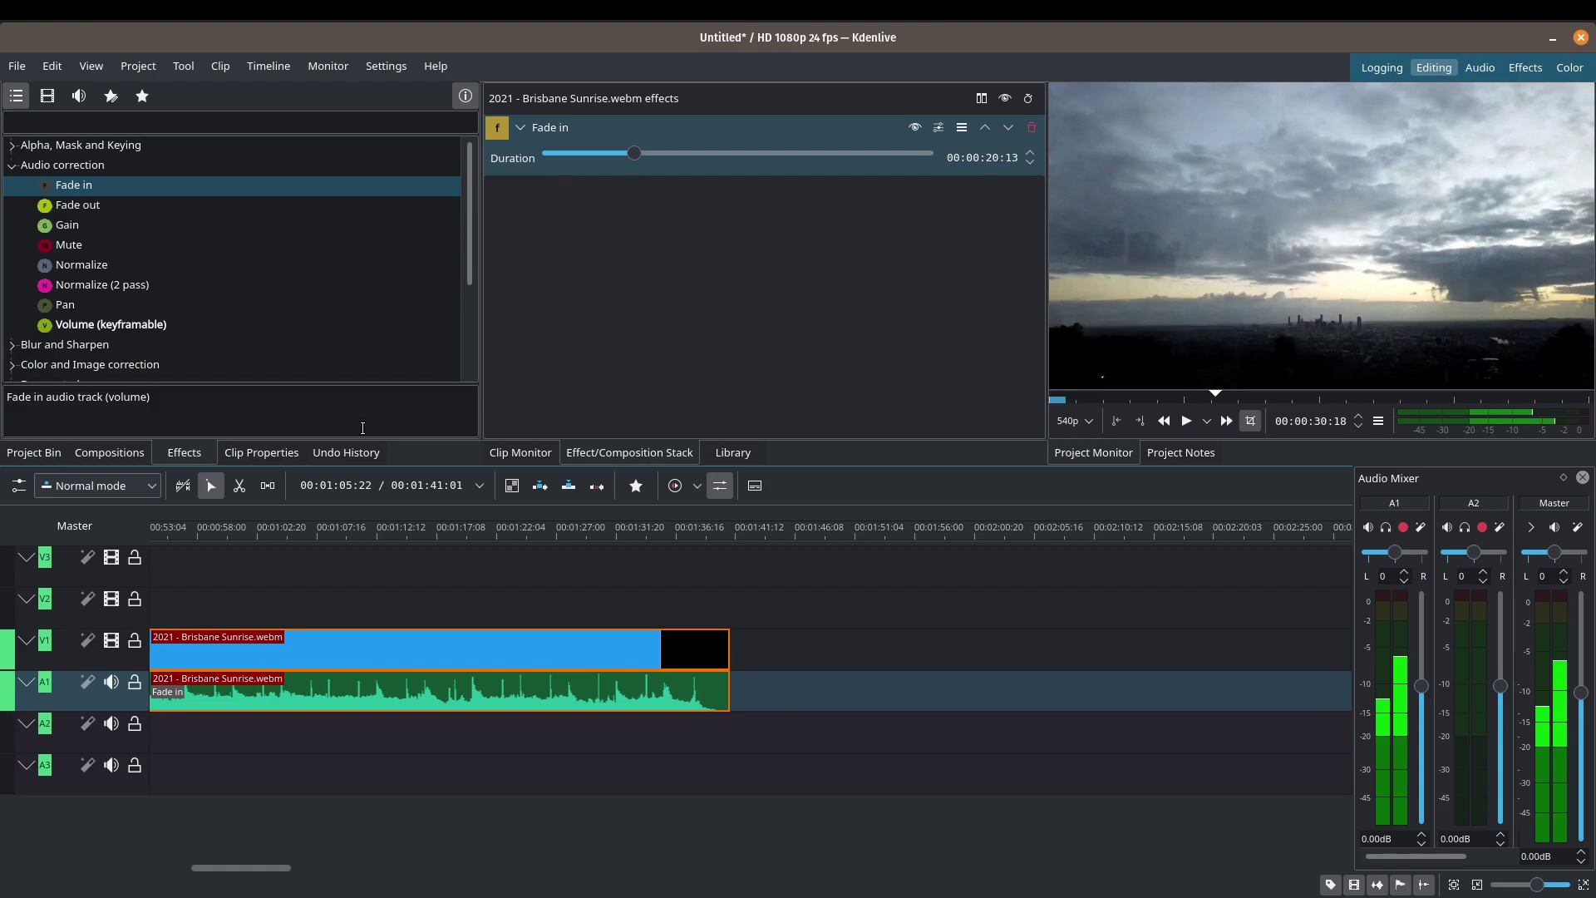
click(726, 679)
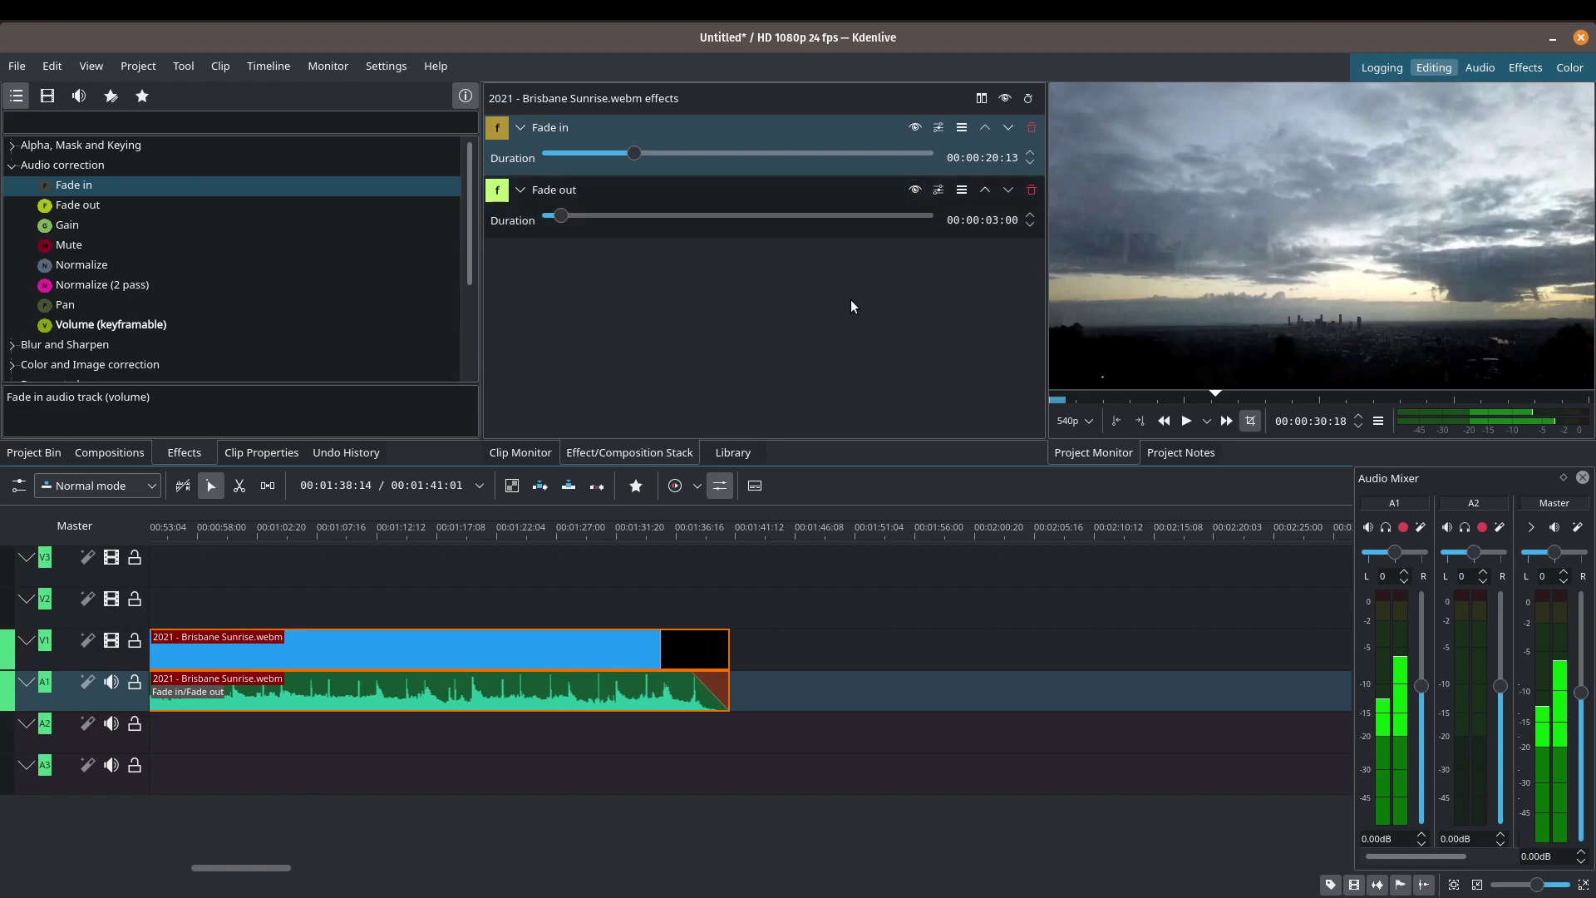
click(686, 572)
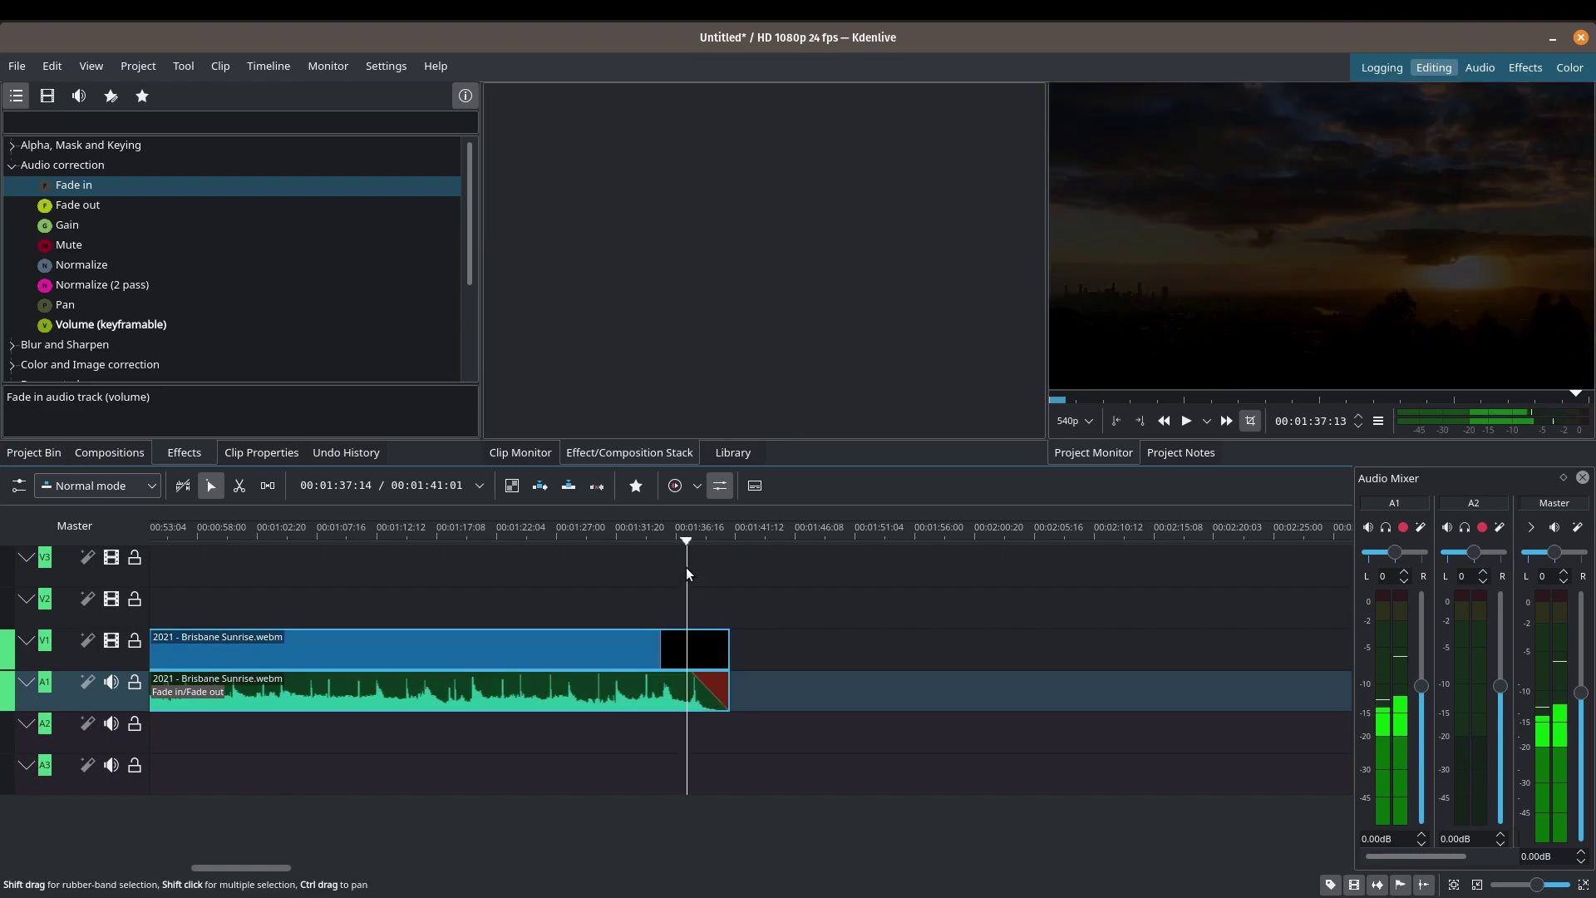
click(1186, 421)
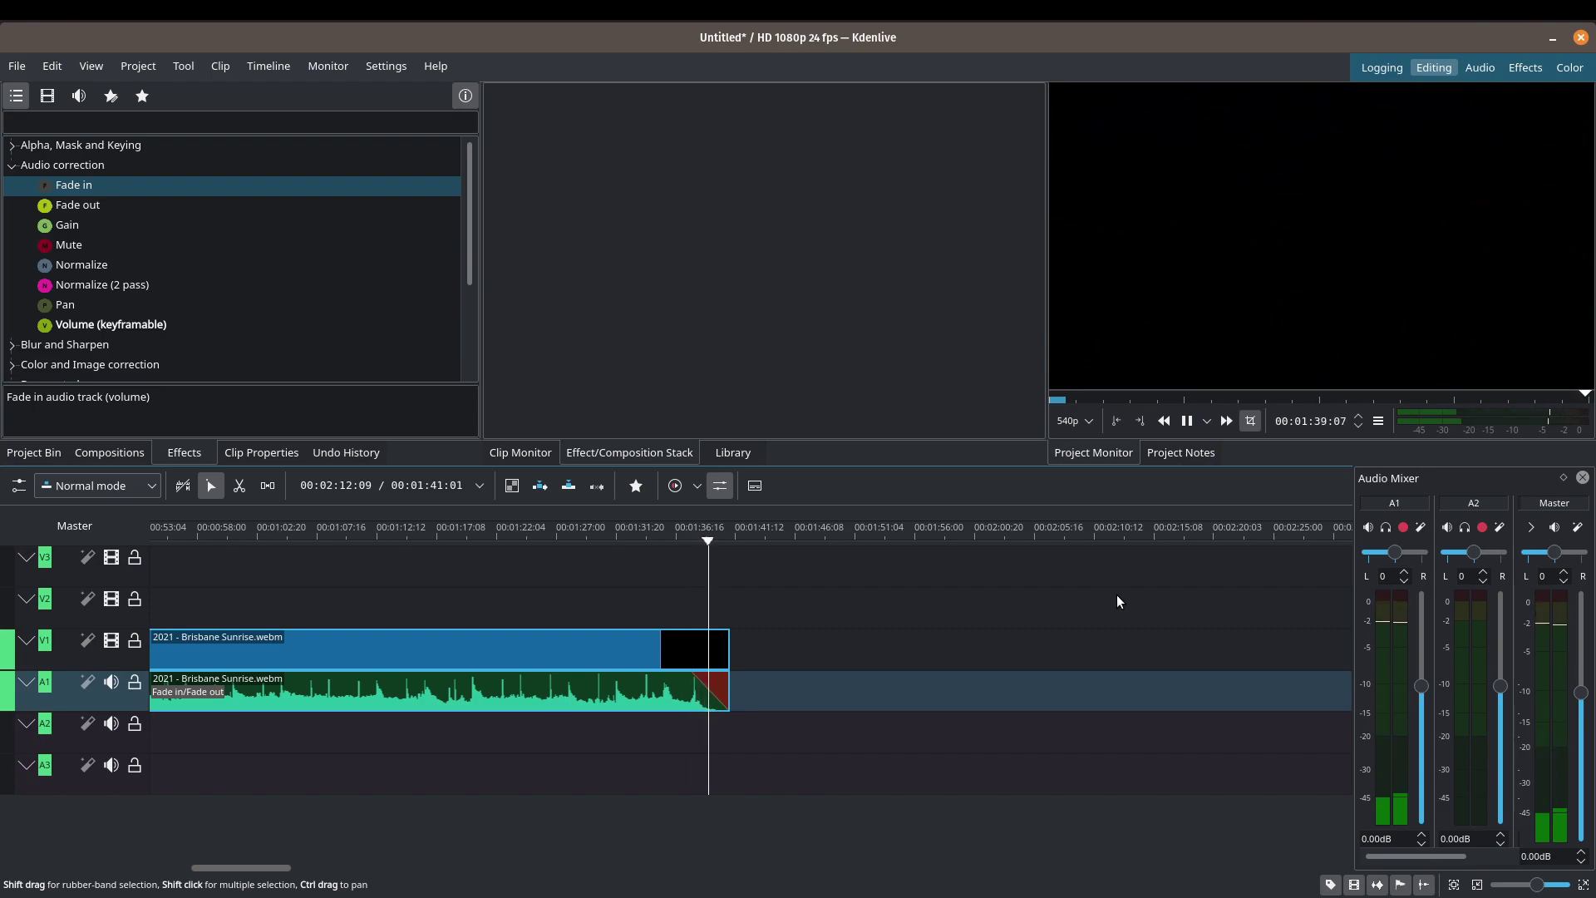
- Set the Fade out duration to 00:00:08:00, and play the end of the clip from about 00:01:31
click(694, 697)
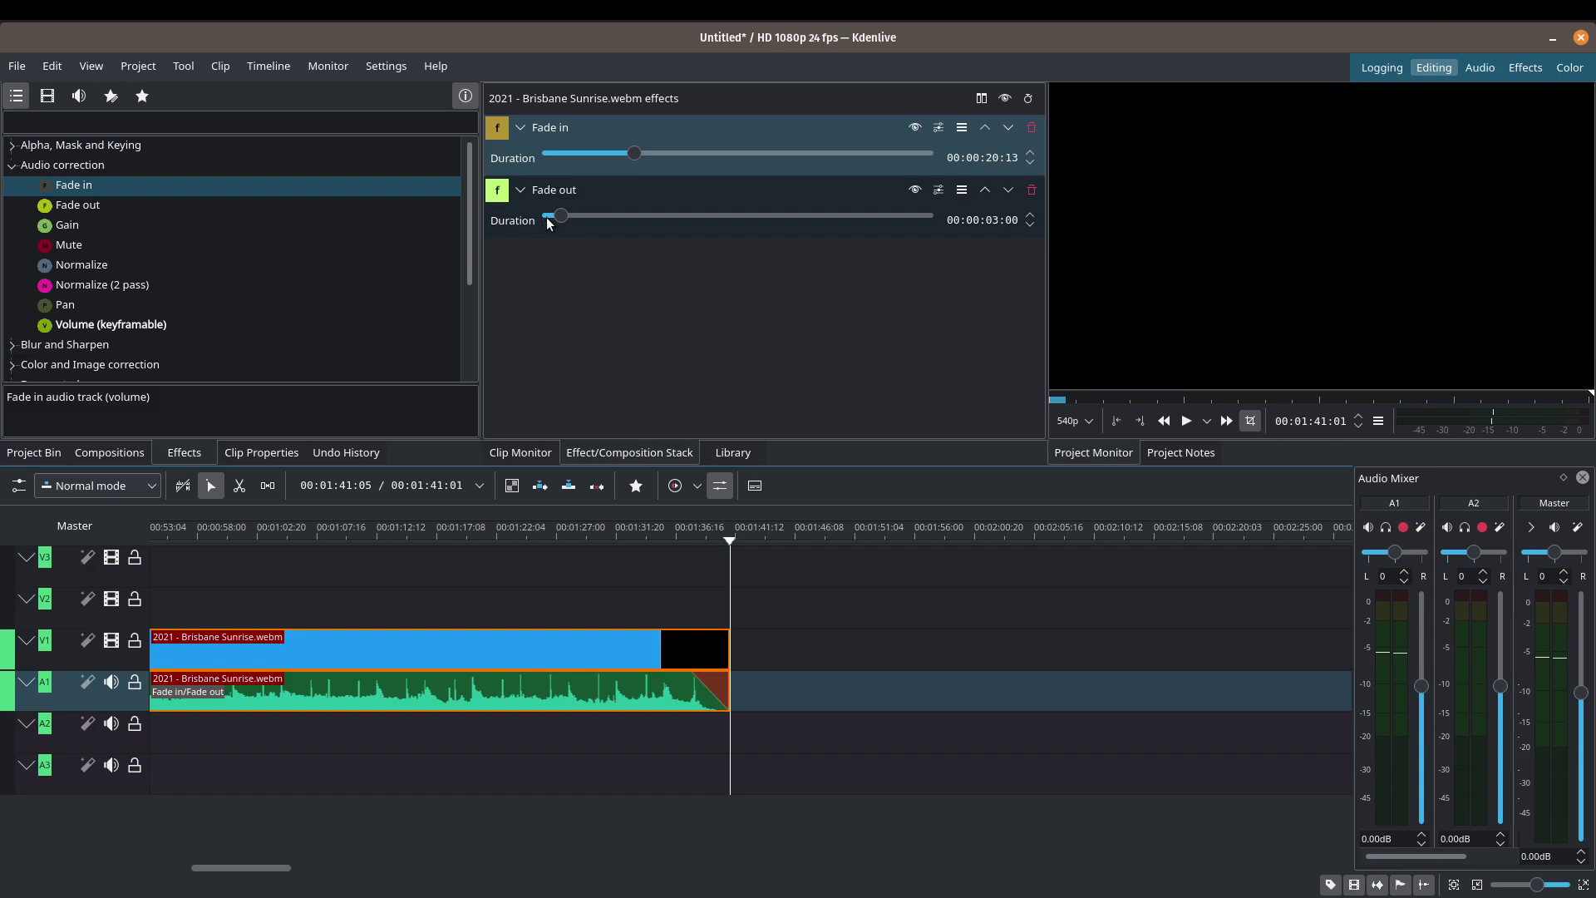
click(615, 565)
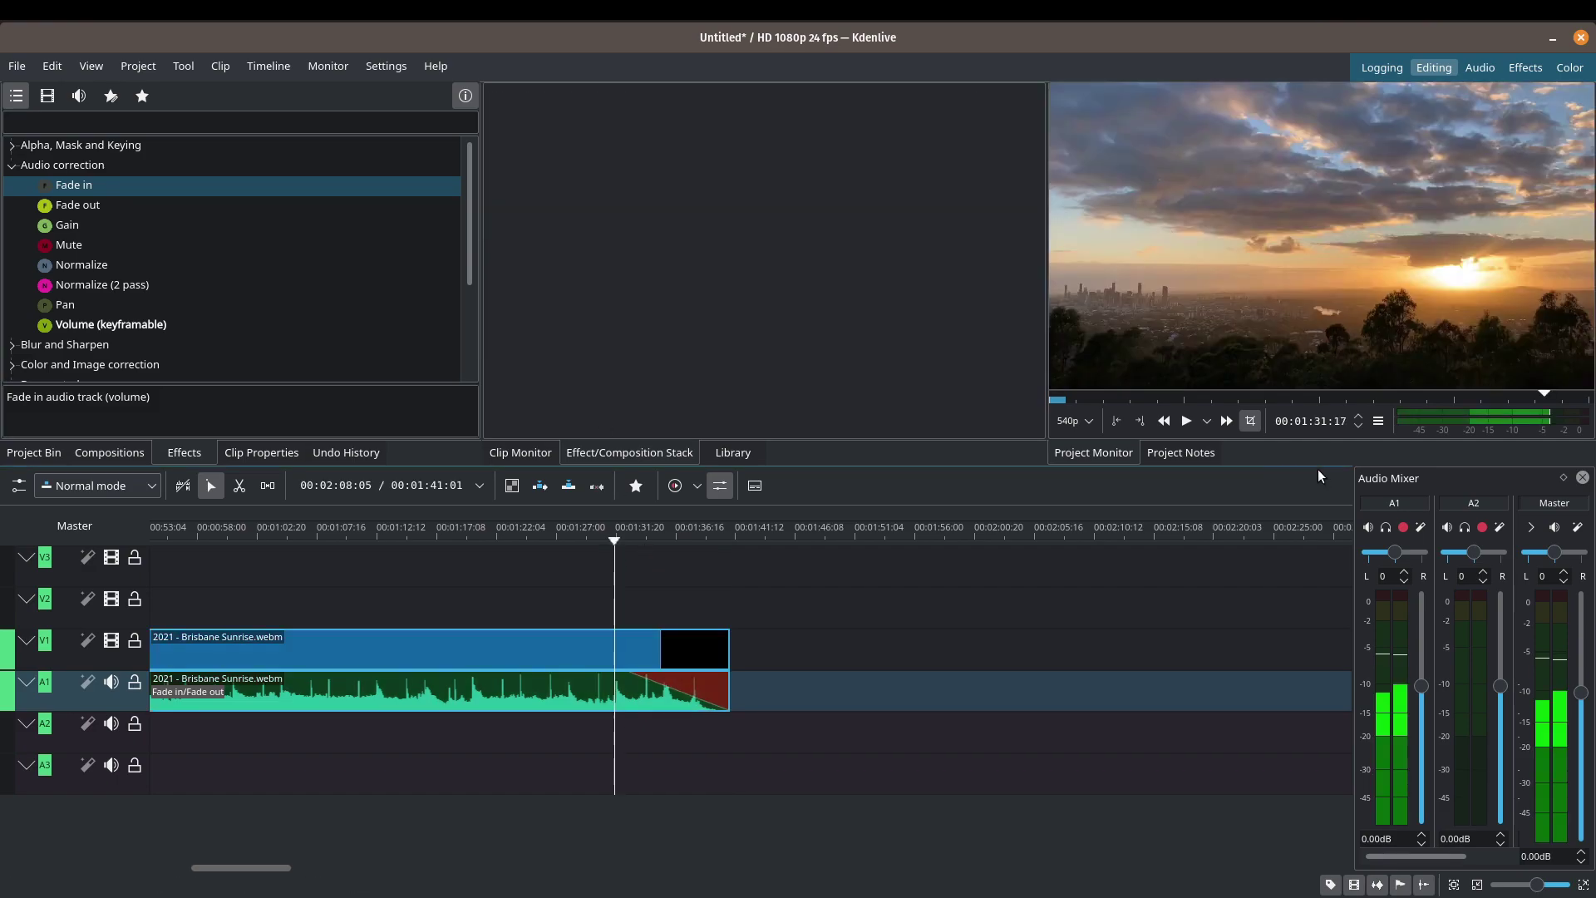
click(1187, 421)
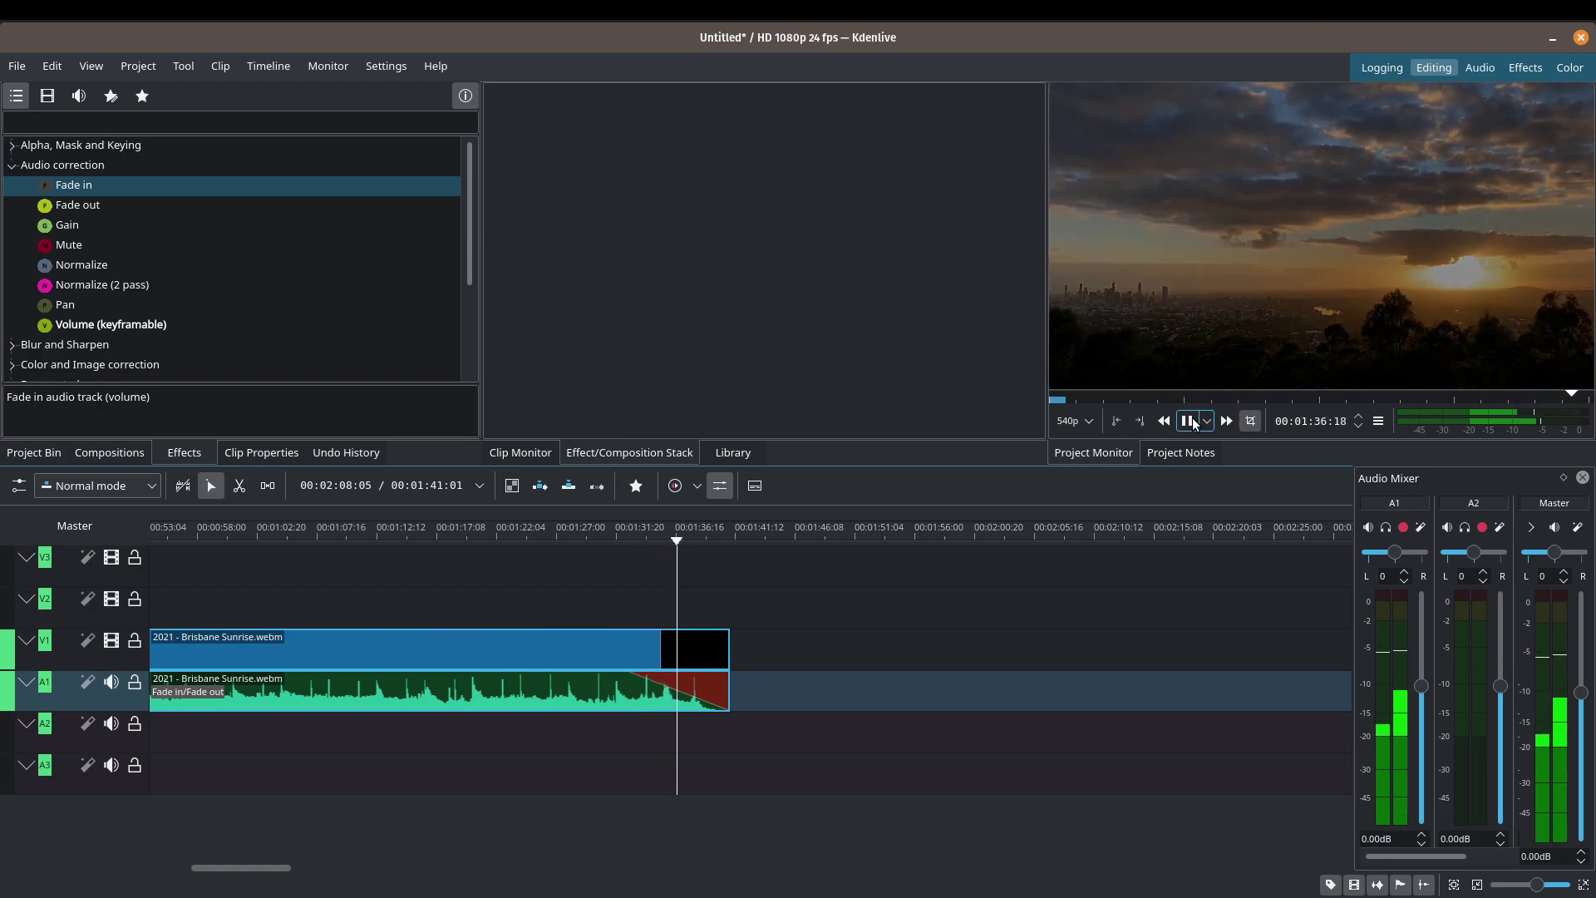
click(1188, 422)
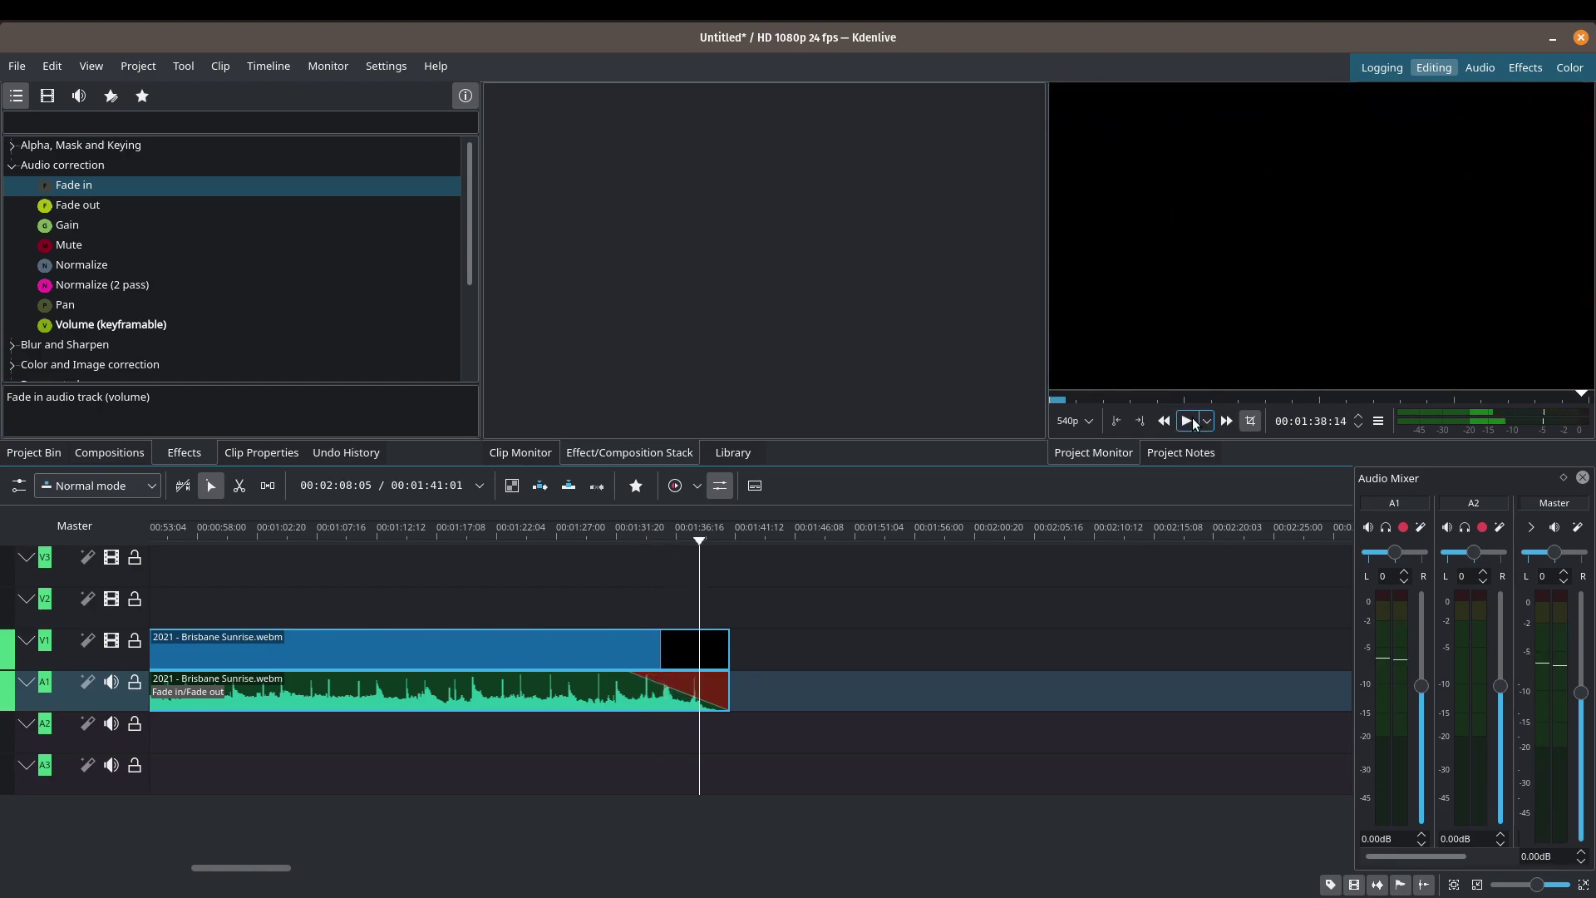
- Disable the Fade out effect on the clip's audio, play the ending from about 00:01:35, and reselect the clip
click(673, 687)
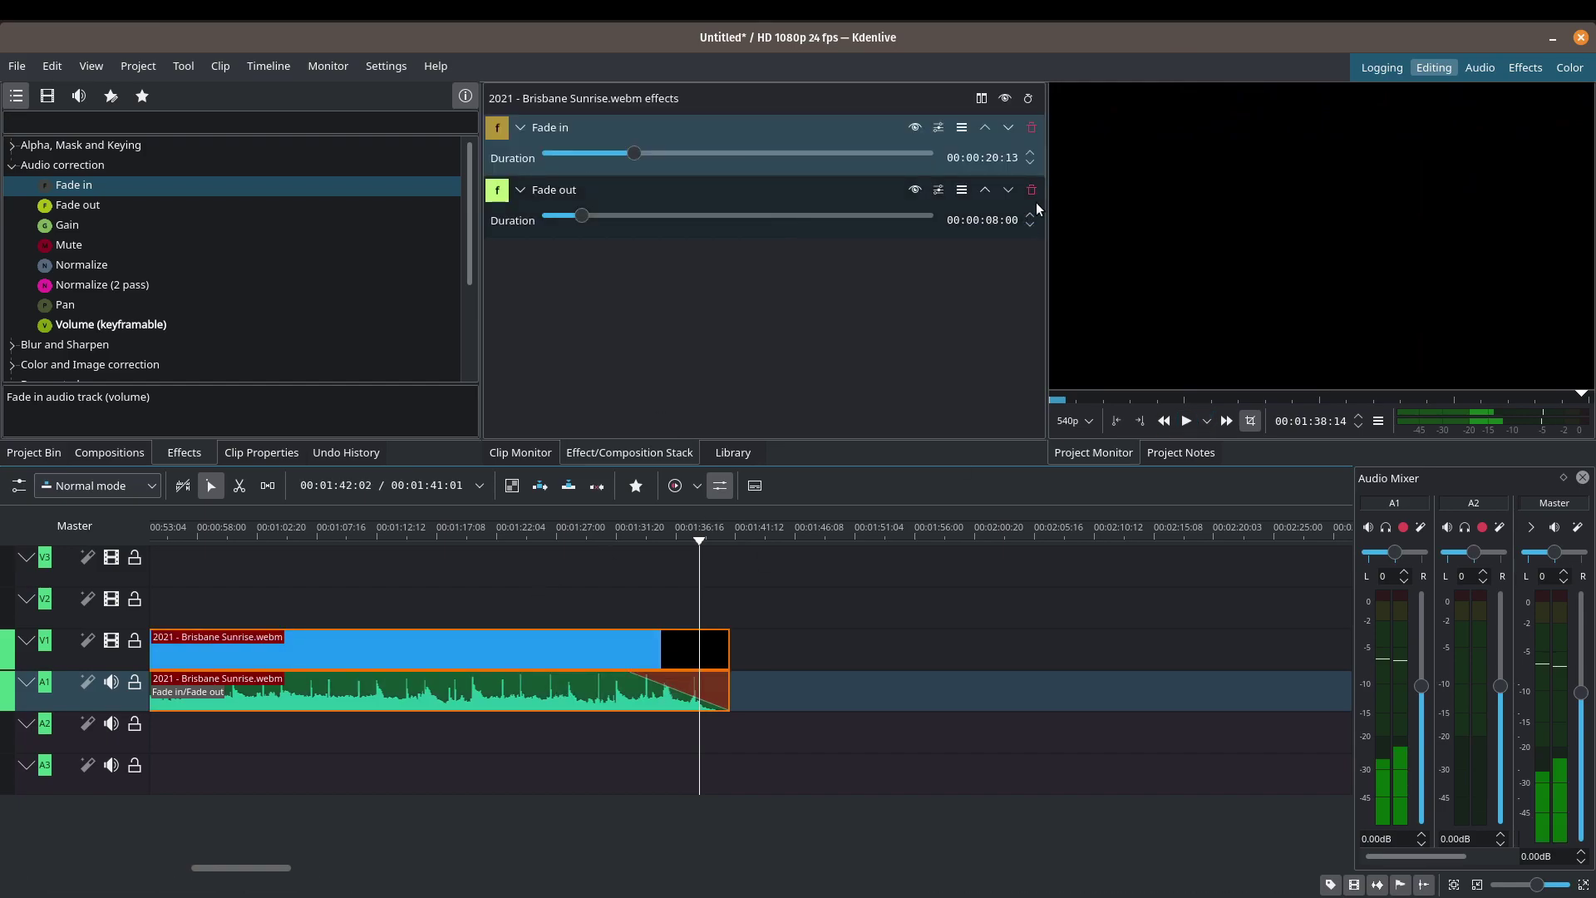
click(913, 190)
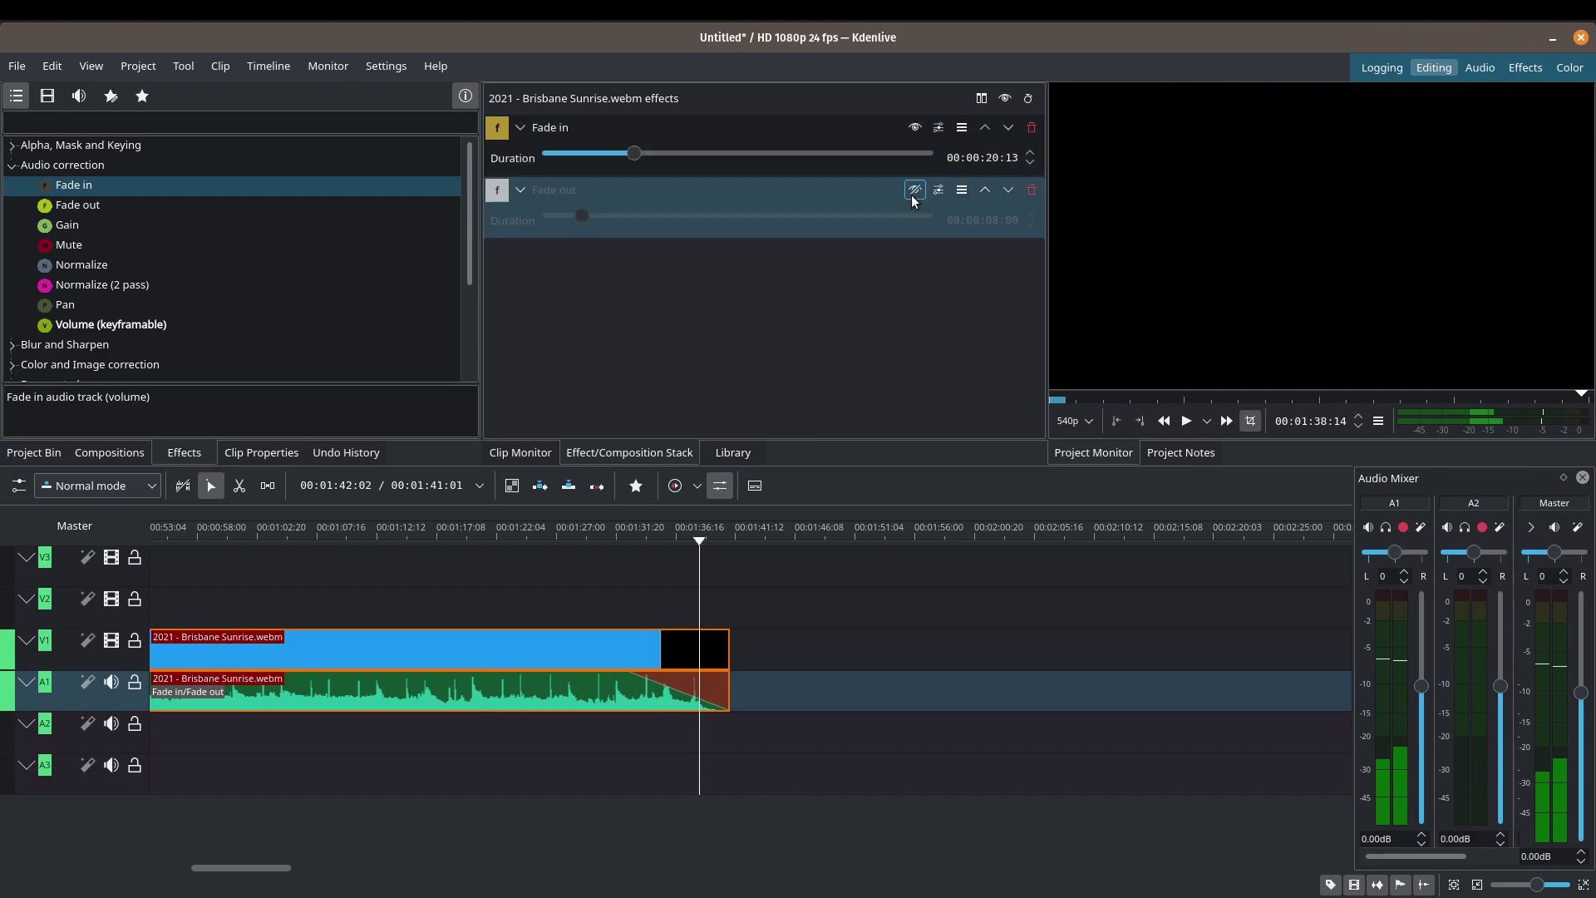
click(659, 565)
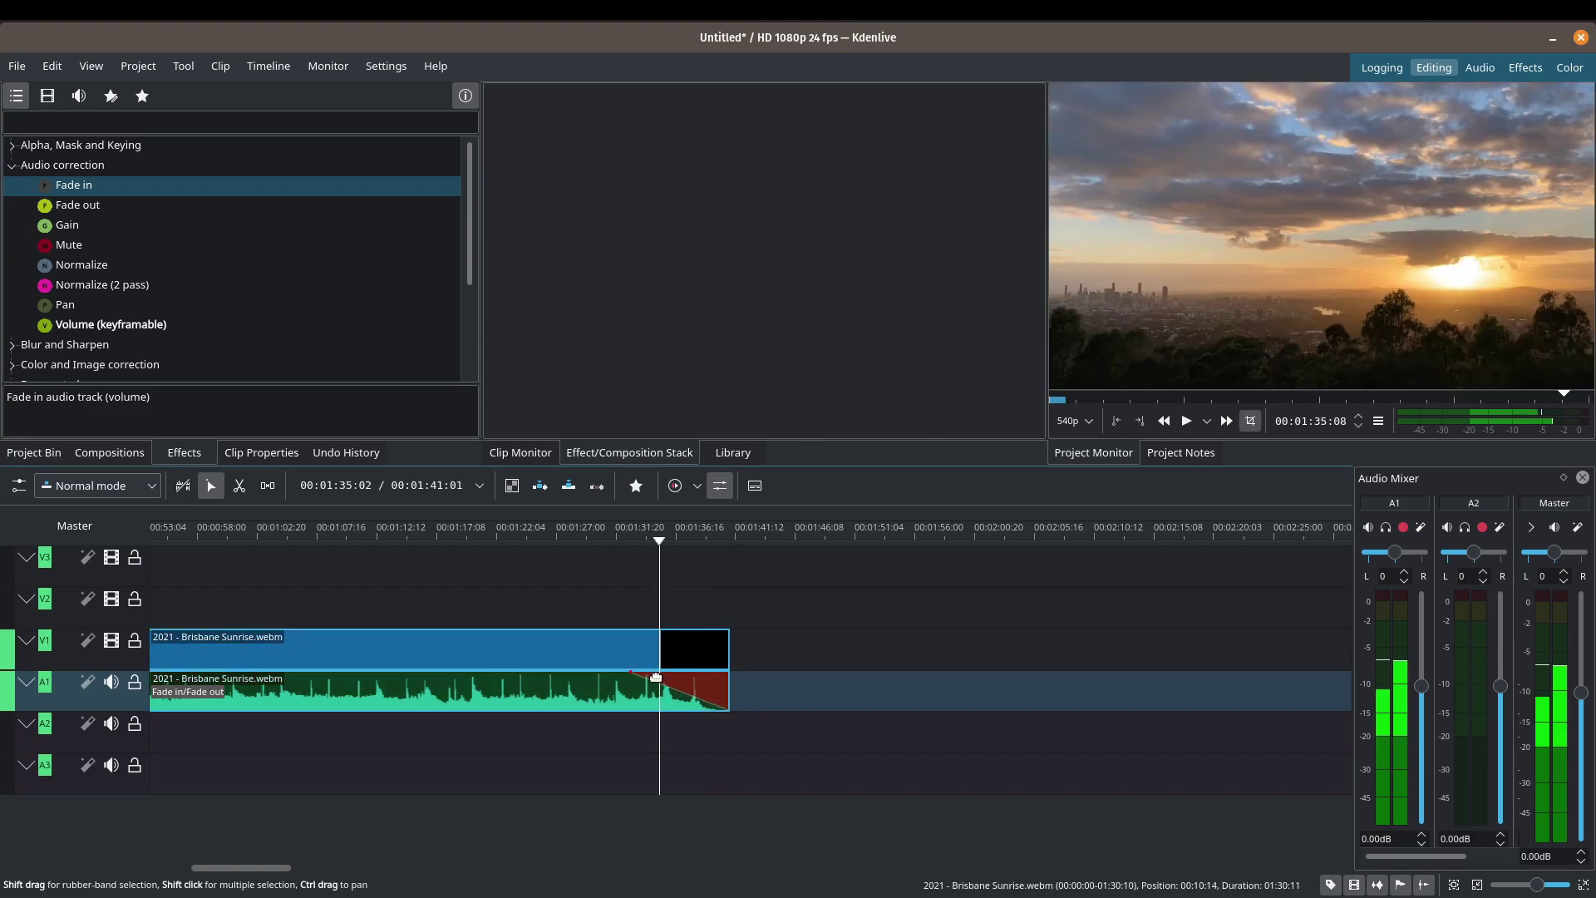
click(1186, 421)
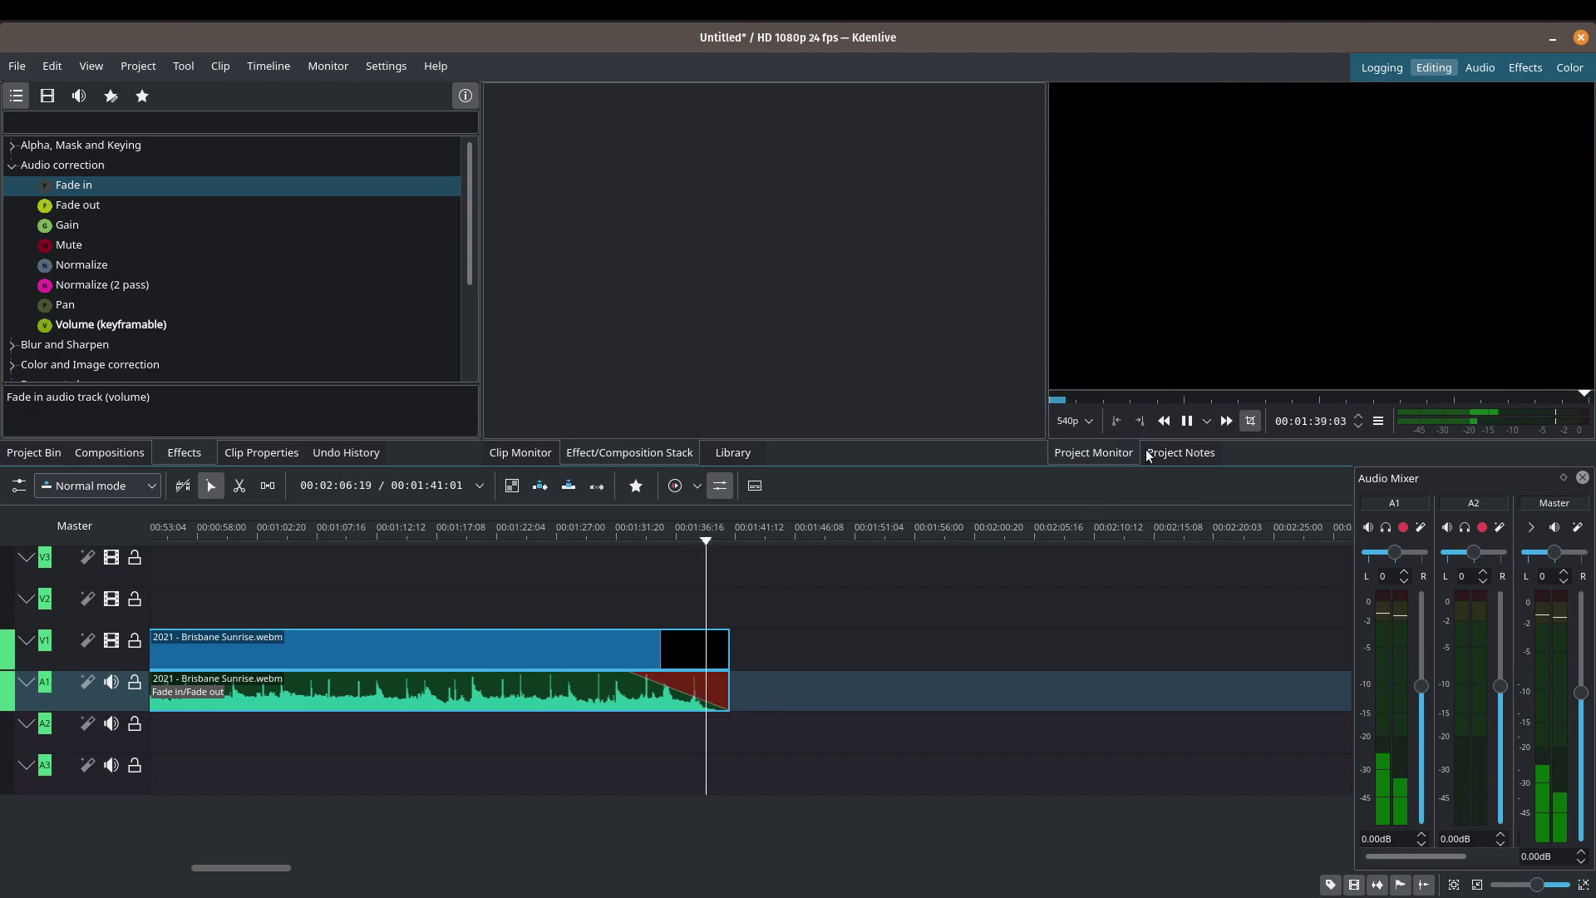
click(1187, 421)
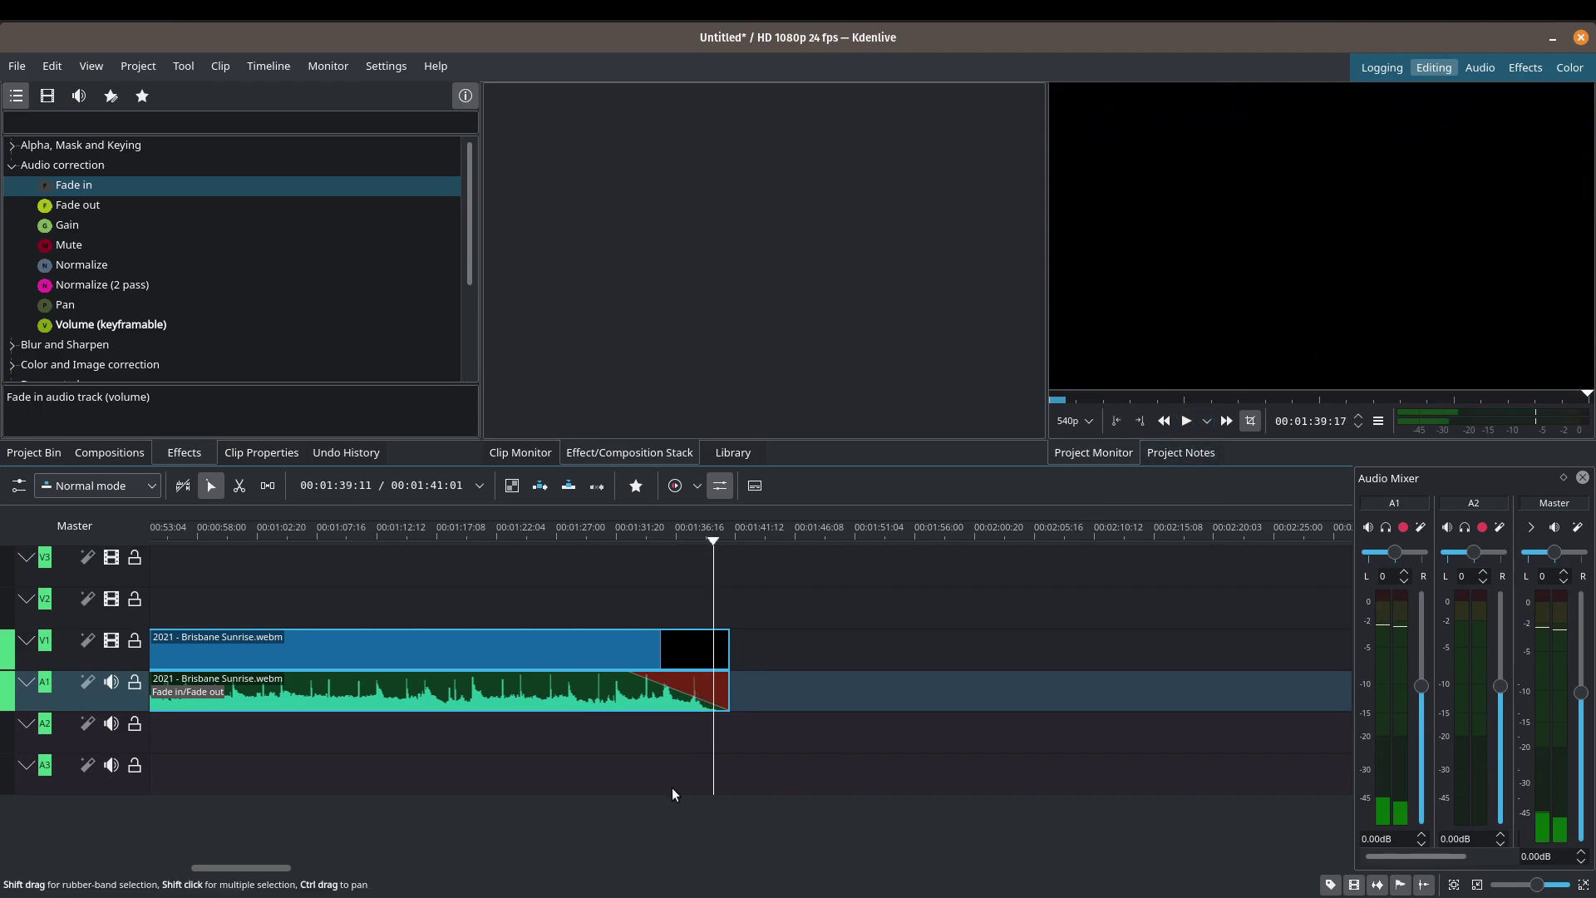
click(670, 697)
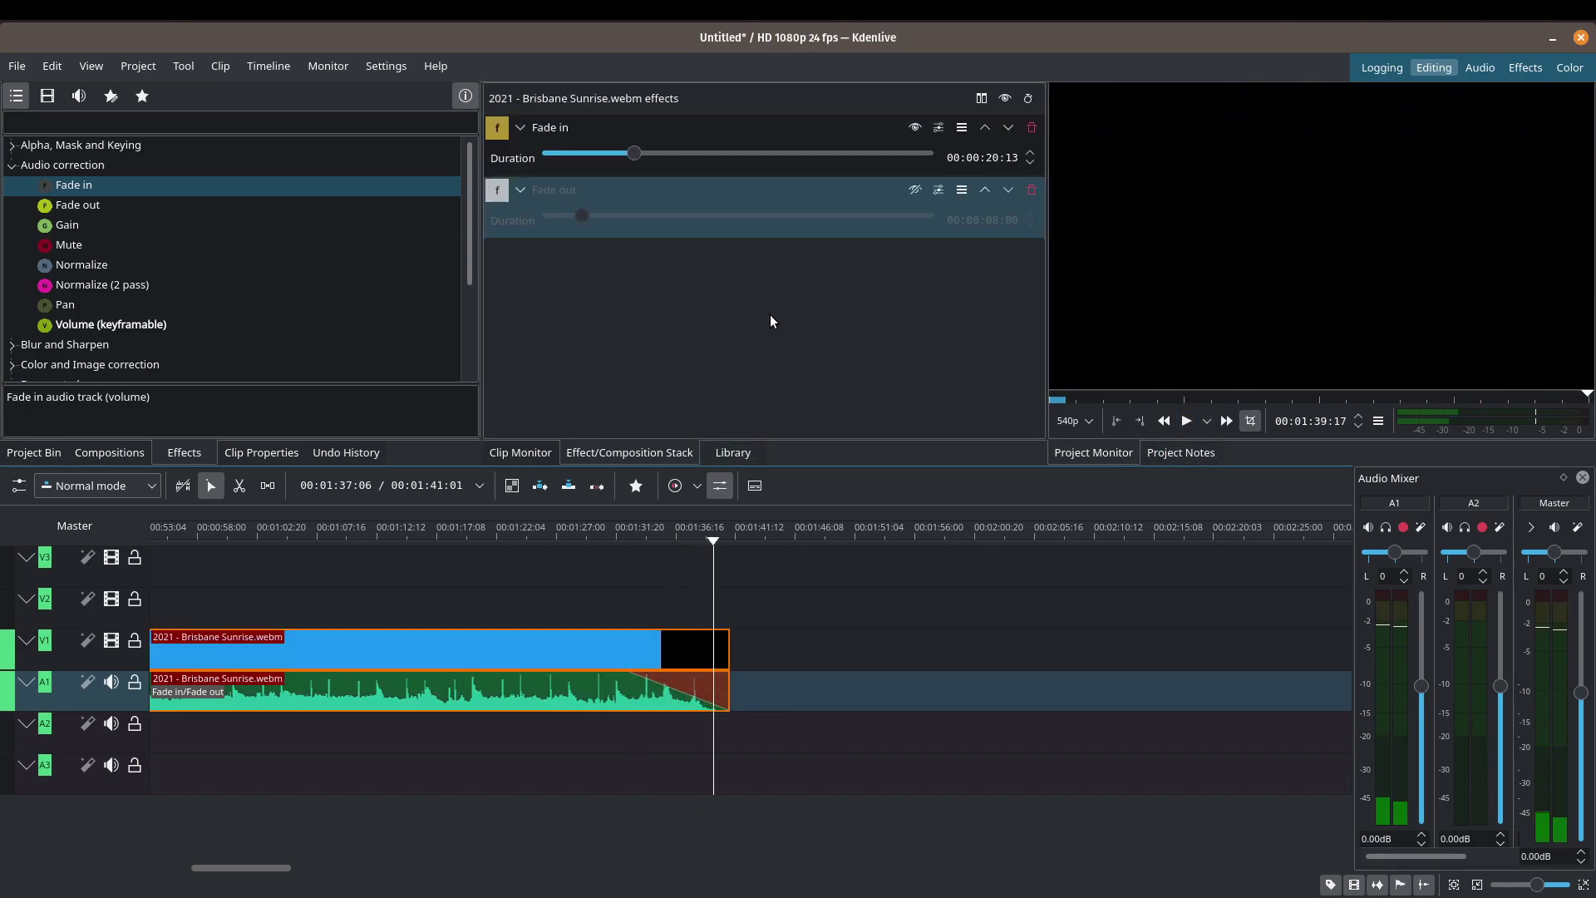
- Remove the Fade out and Fade in effects from the clip's audio
click(1032, 190)
click(1031, 127)
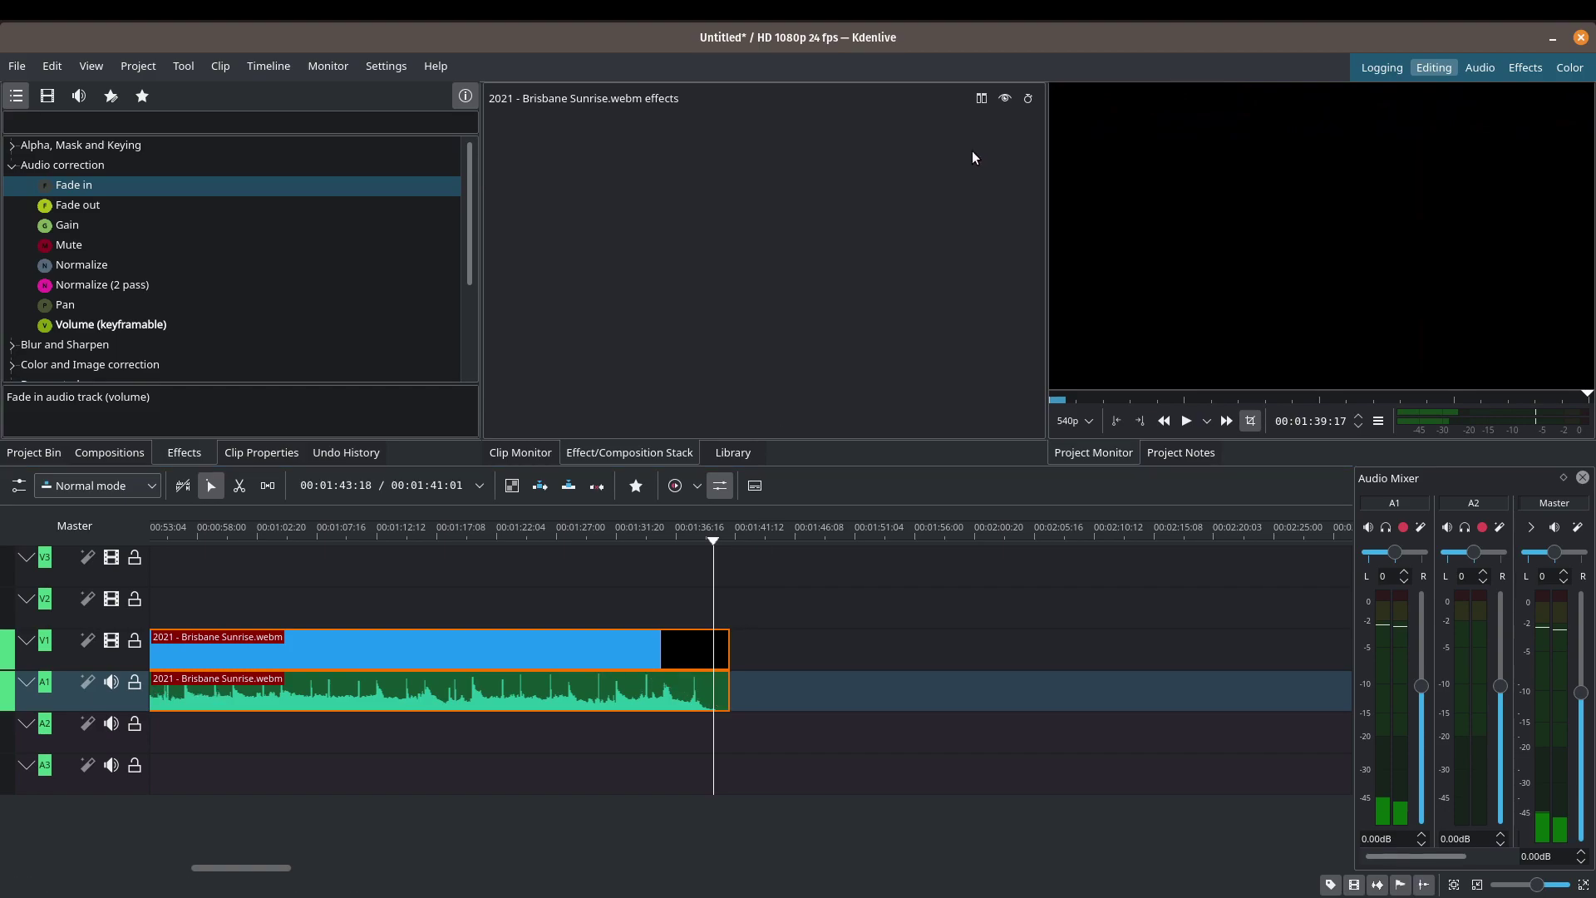
- Add a Gain effect of 161% to the clip's audio, and check the sound at earlier points in the clip
click(150, 217)
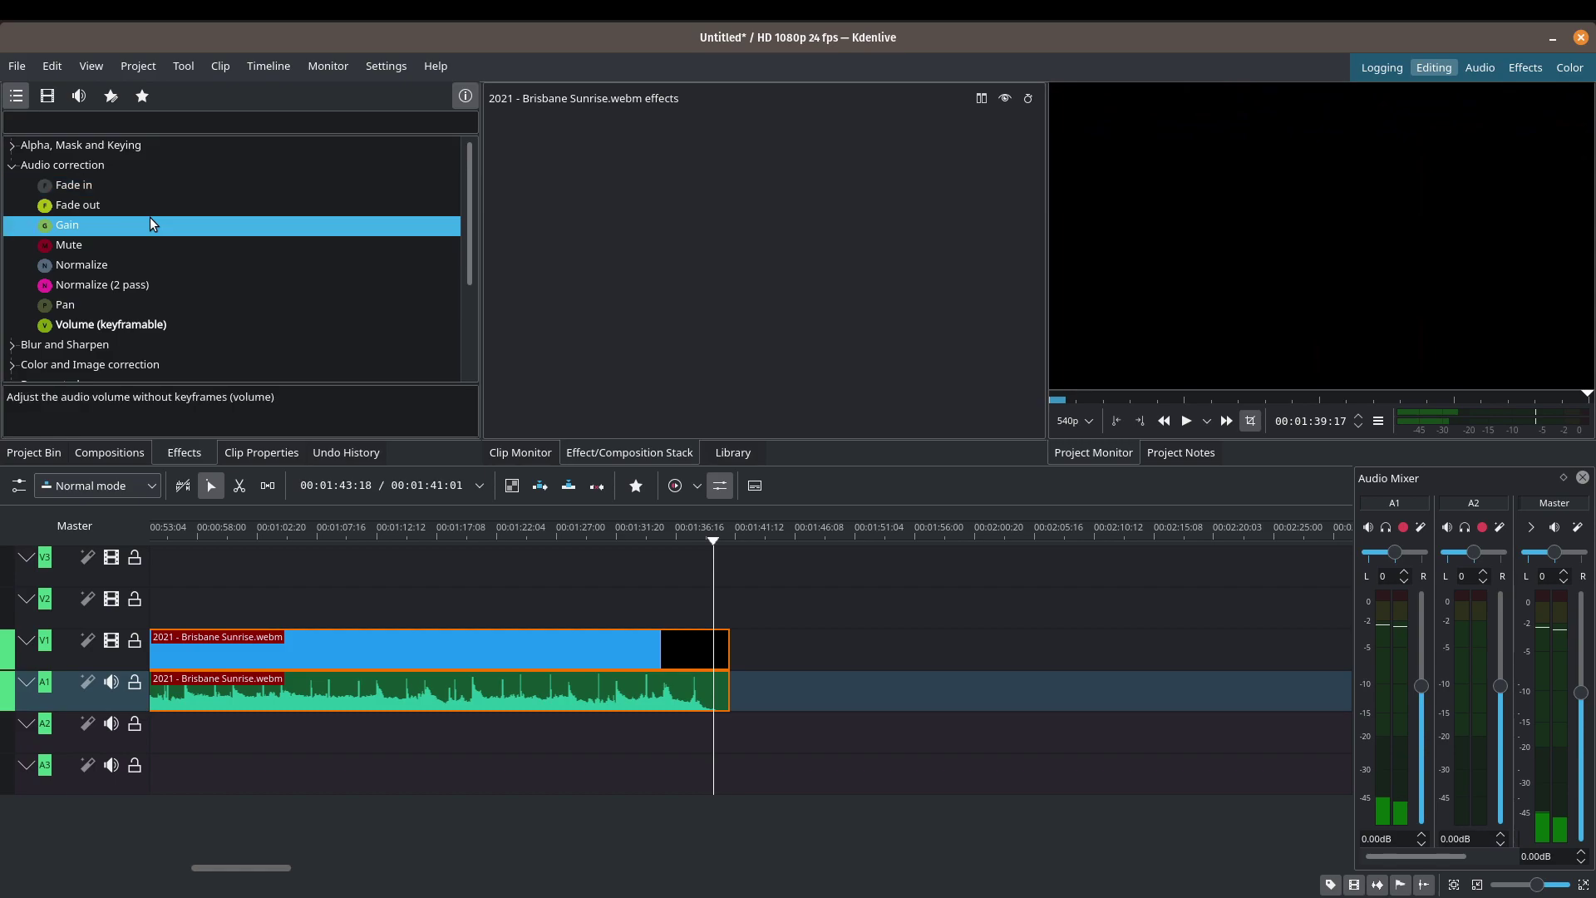
drag(150, 217, 472, 598)
drag(525, 683, 519, 678)
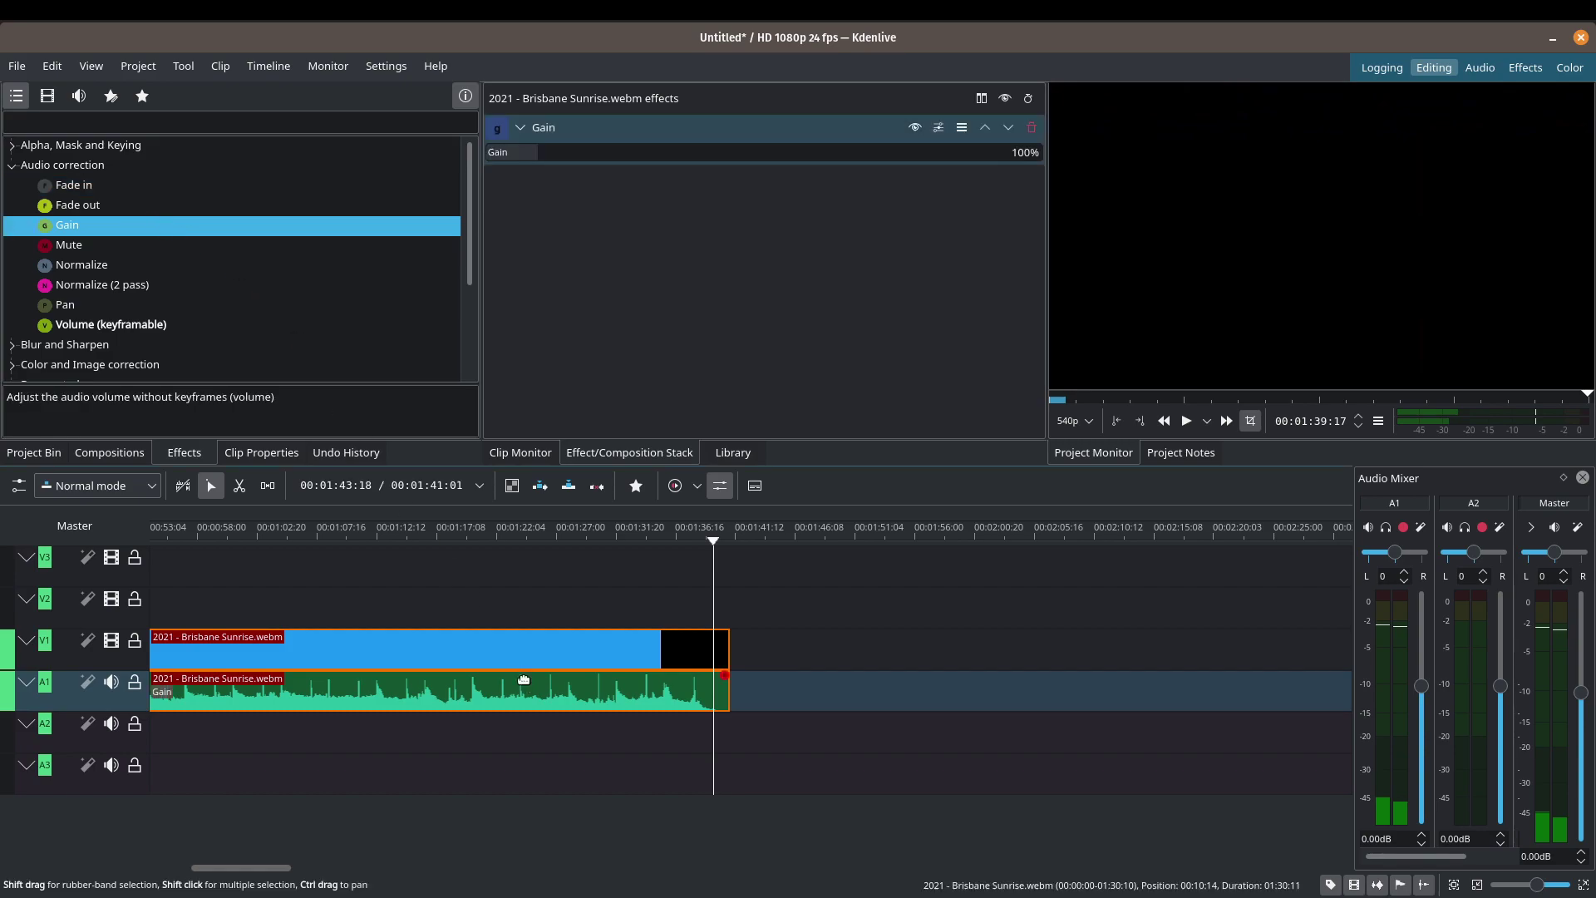
drag(536, 153, 570, 157)
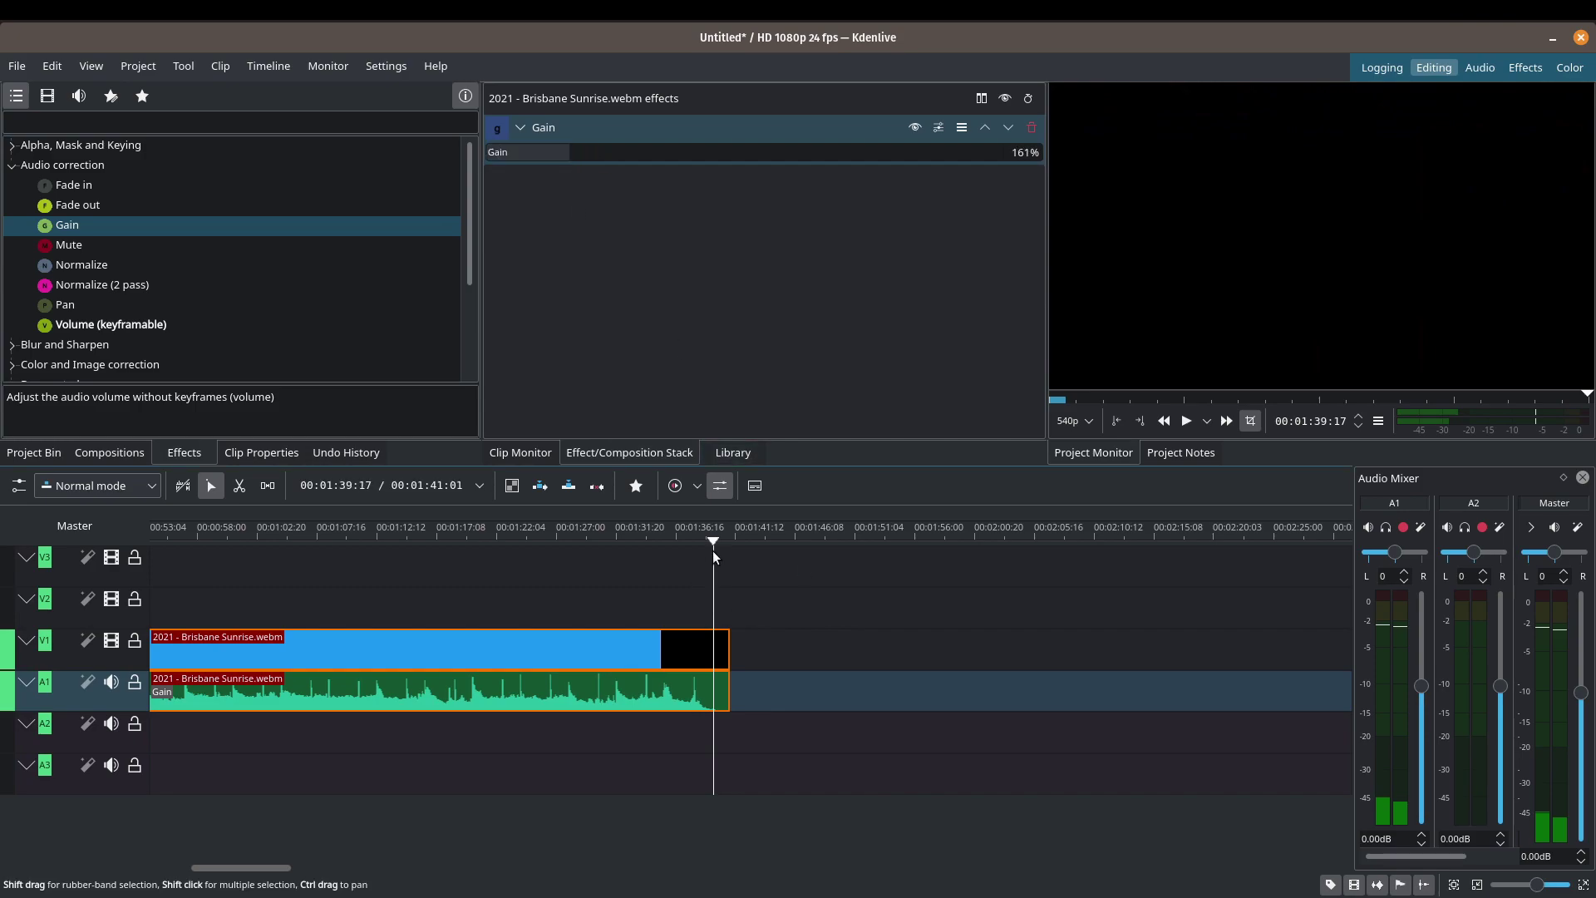
drag(715, 539, 402, 574)
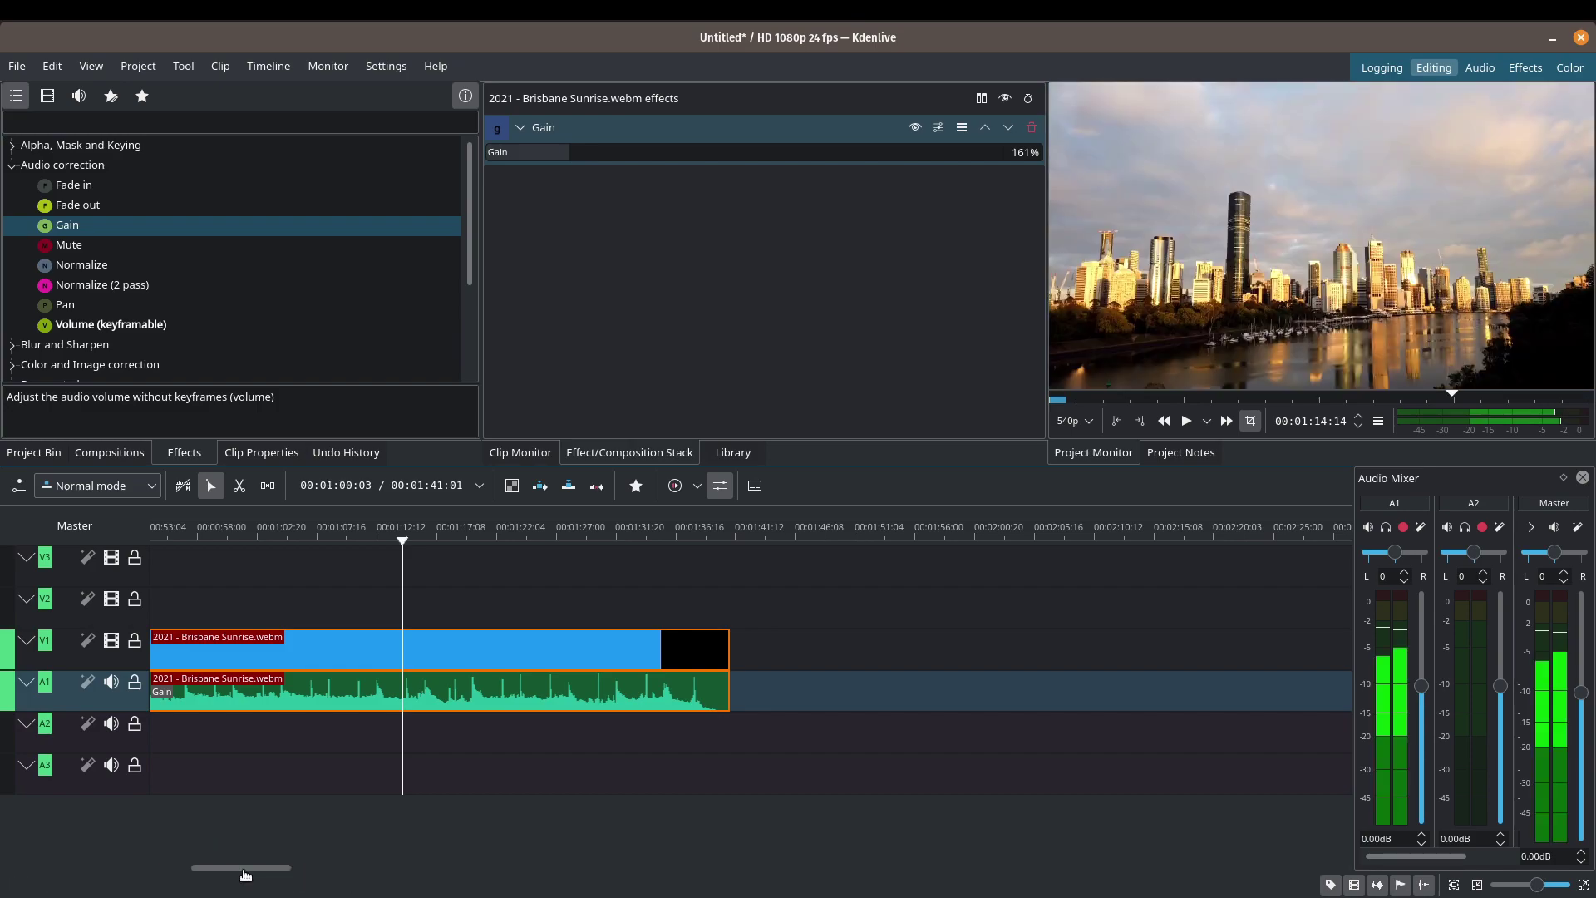
click(221, 773)
scroll(347, 772, left, 8)
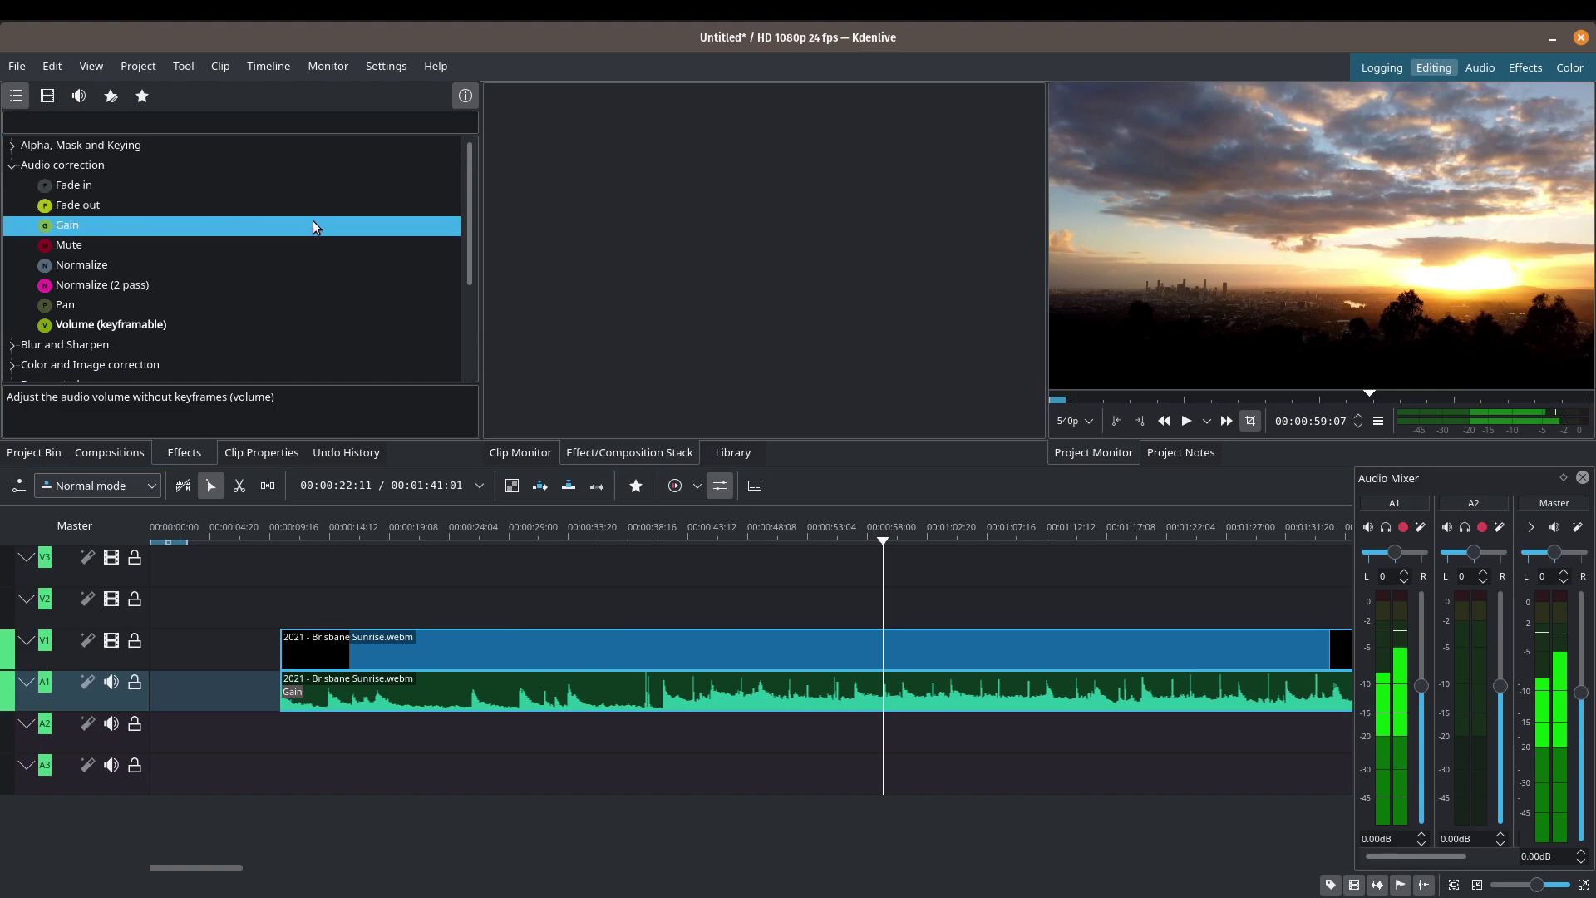
- Replace the Gain effect on the clip's audio with the Mute effect
double_click(133, 244)
drag(123, 242, 472, 555)
drag(555, 689, 555, 689)
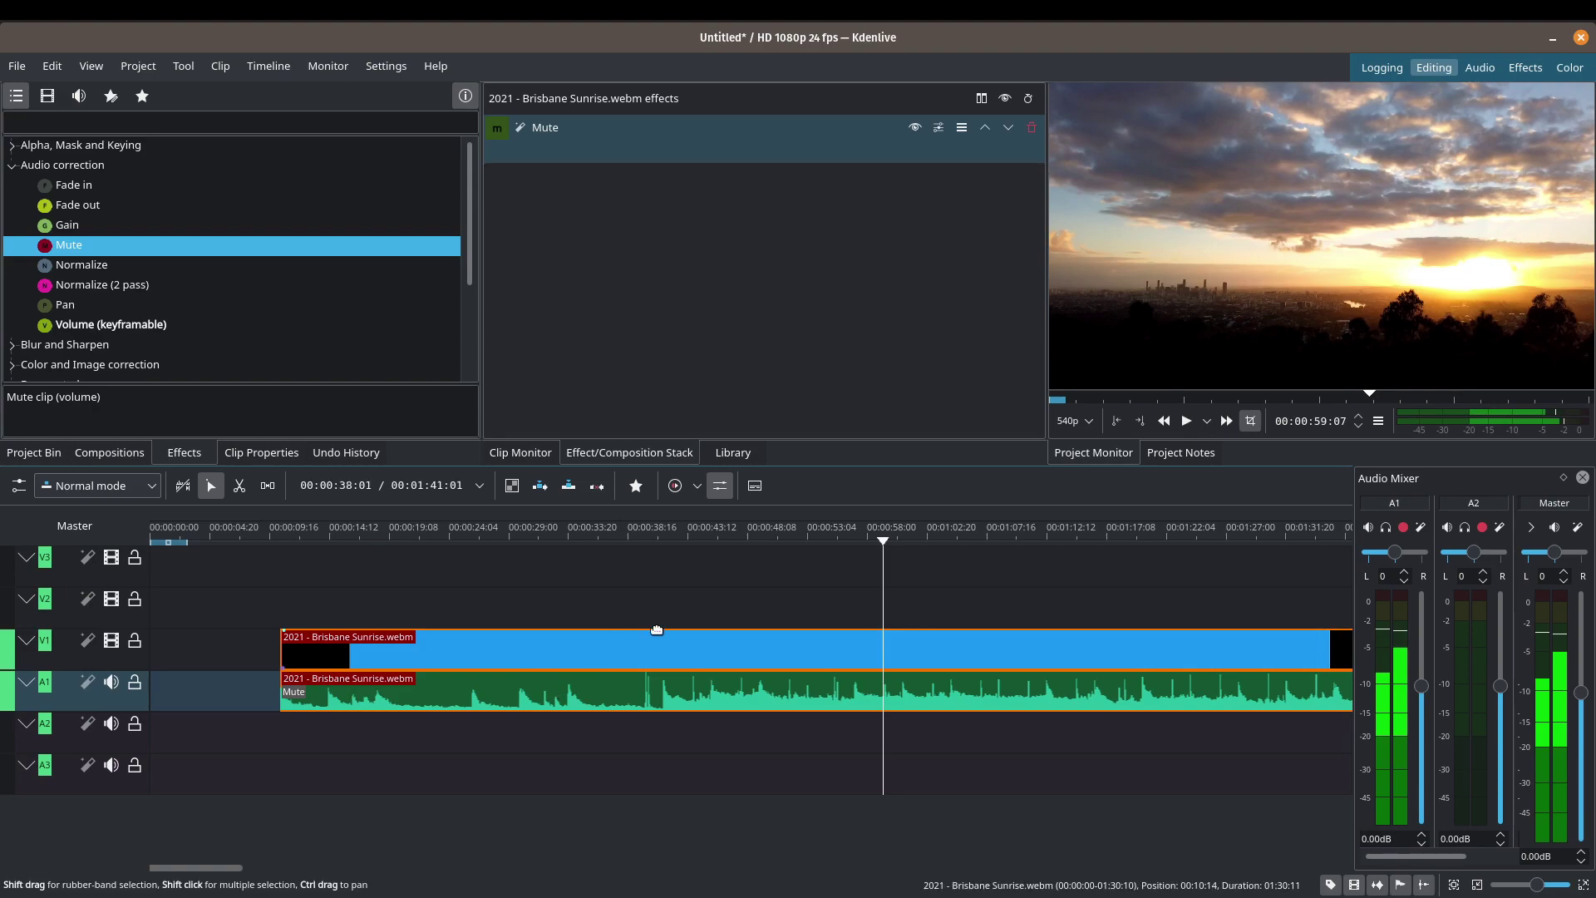
- Play the clip from 00:00:37:18 to check the Mute effect, and remove that effect from the audio
drag(879, 550, 615, 572)
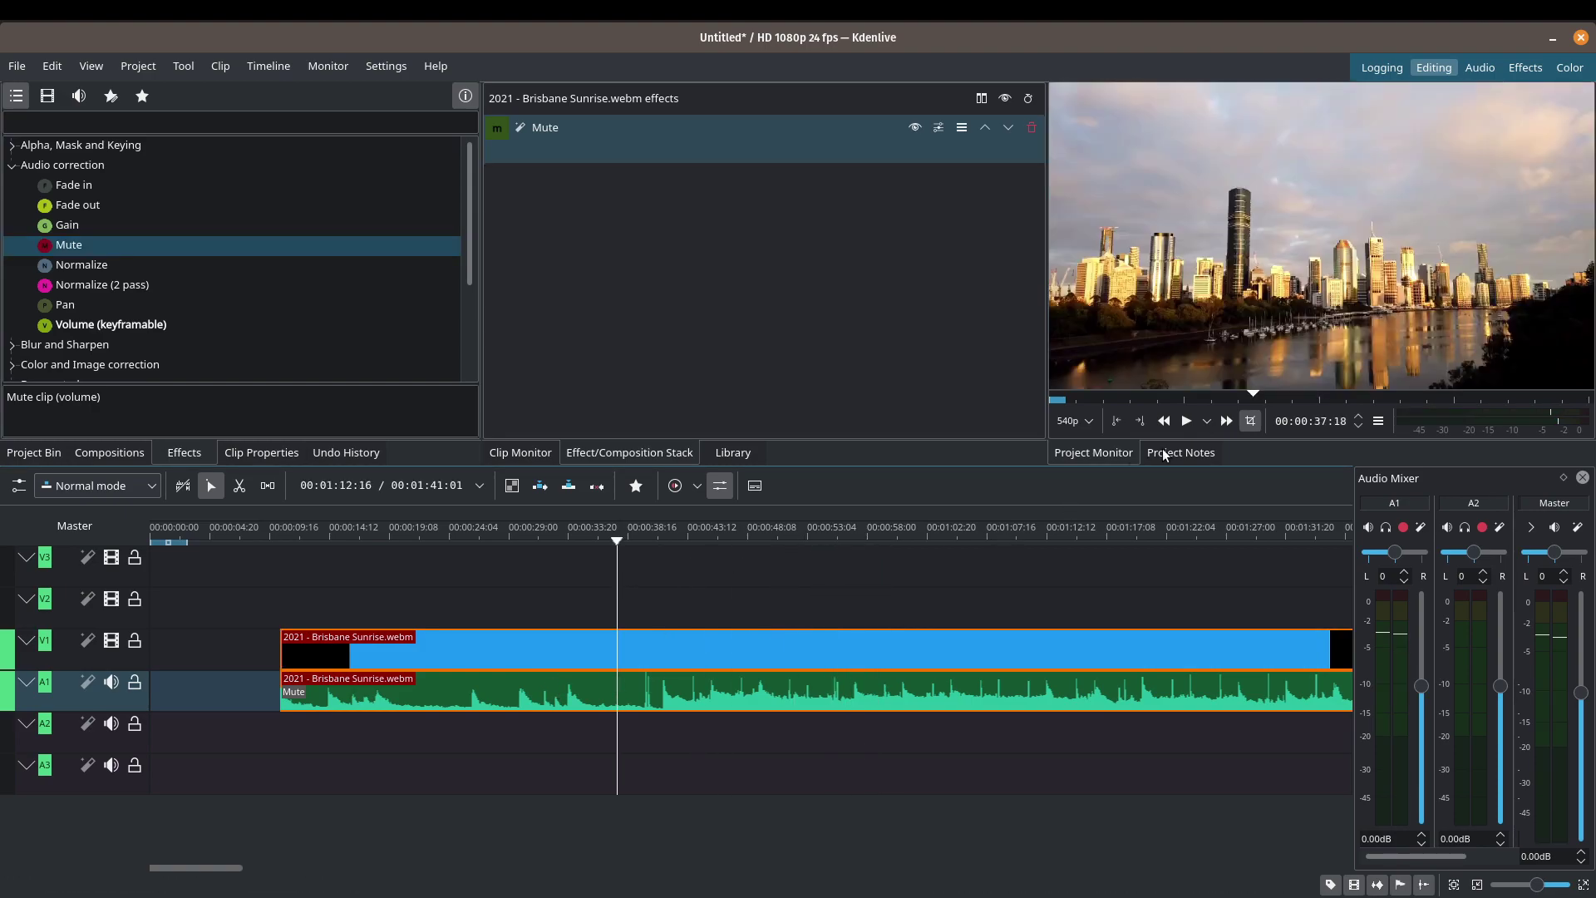
click(1184, 424)
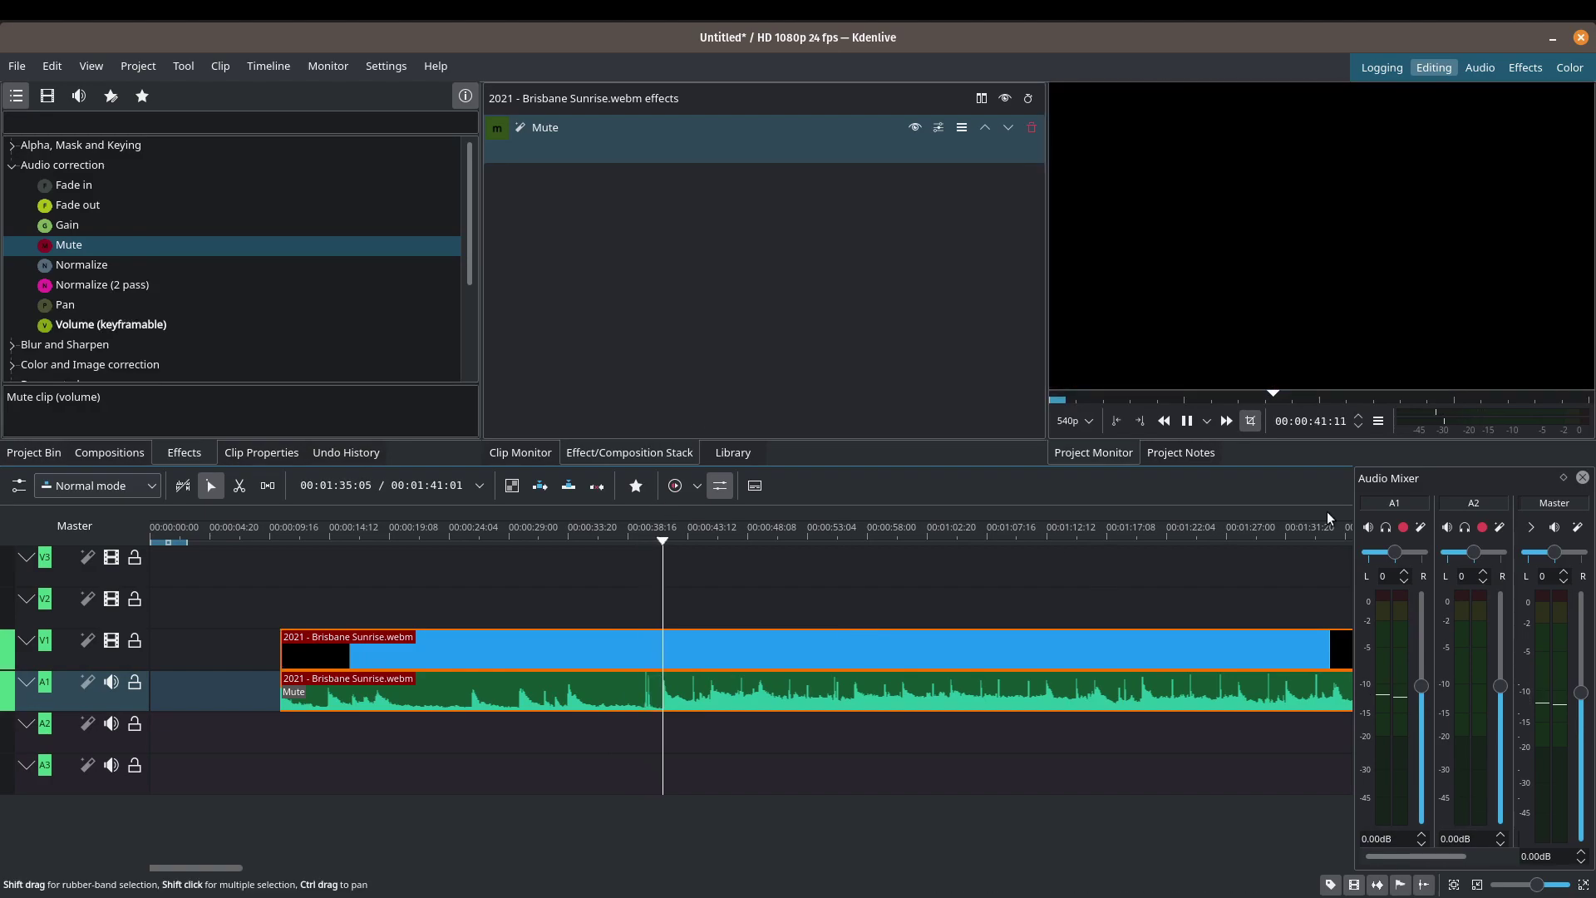
click(1187, 422)
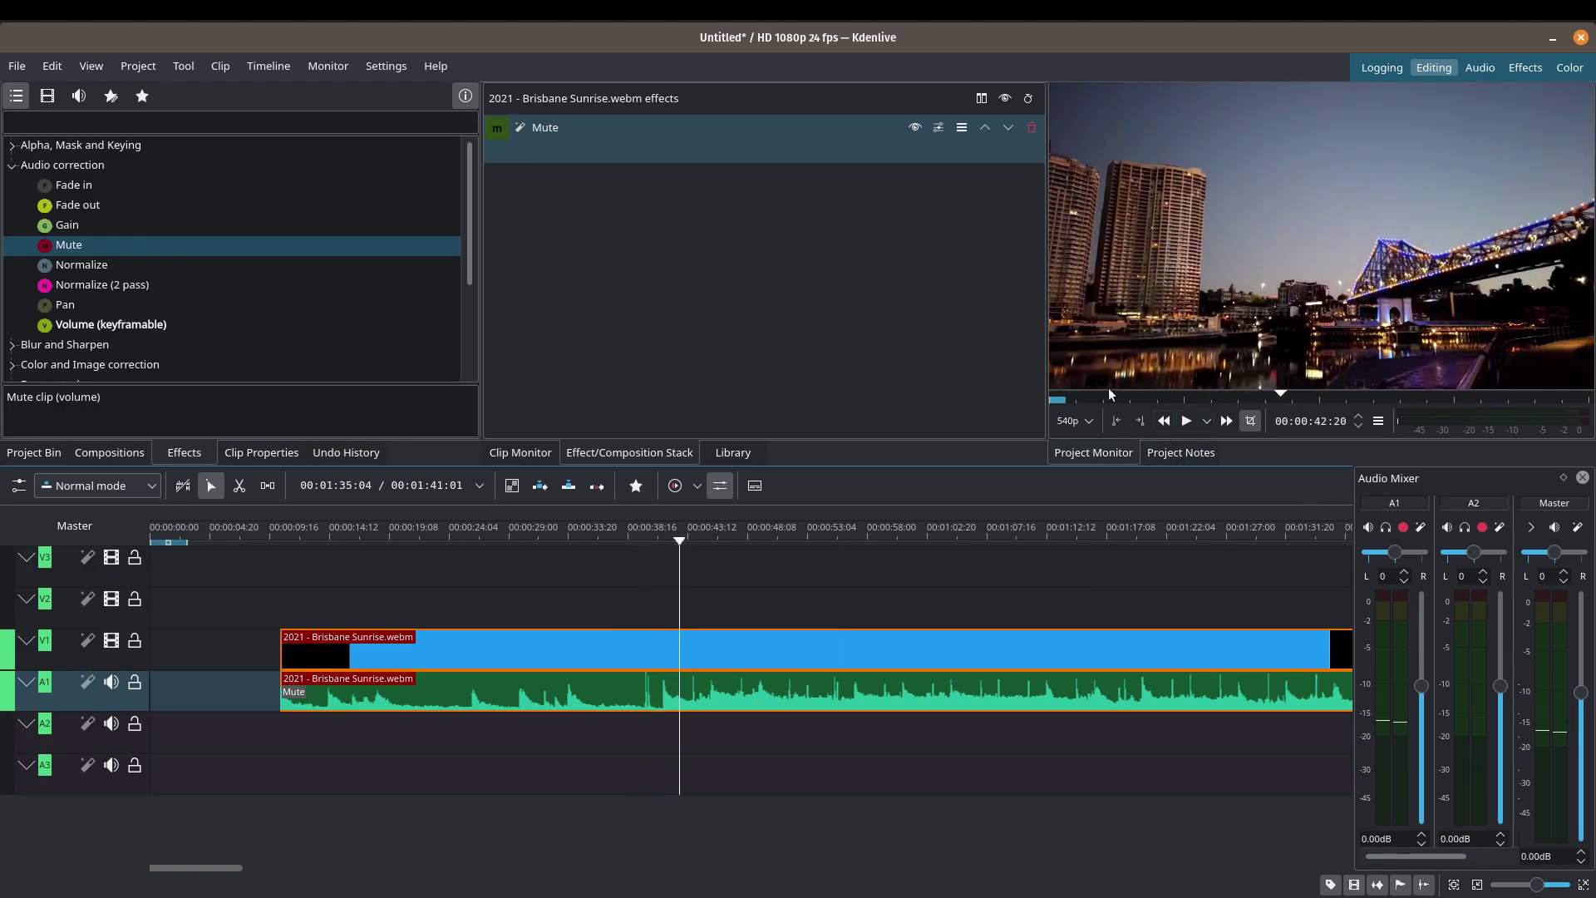
click(1031, 129)
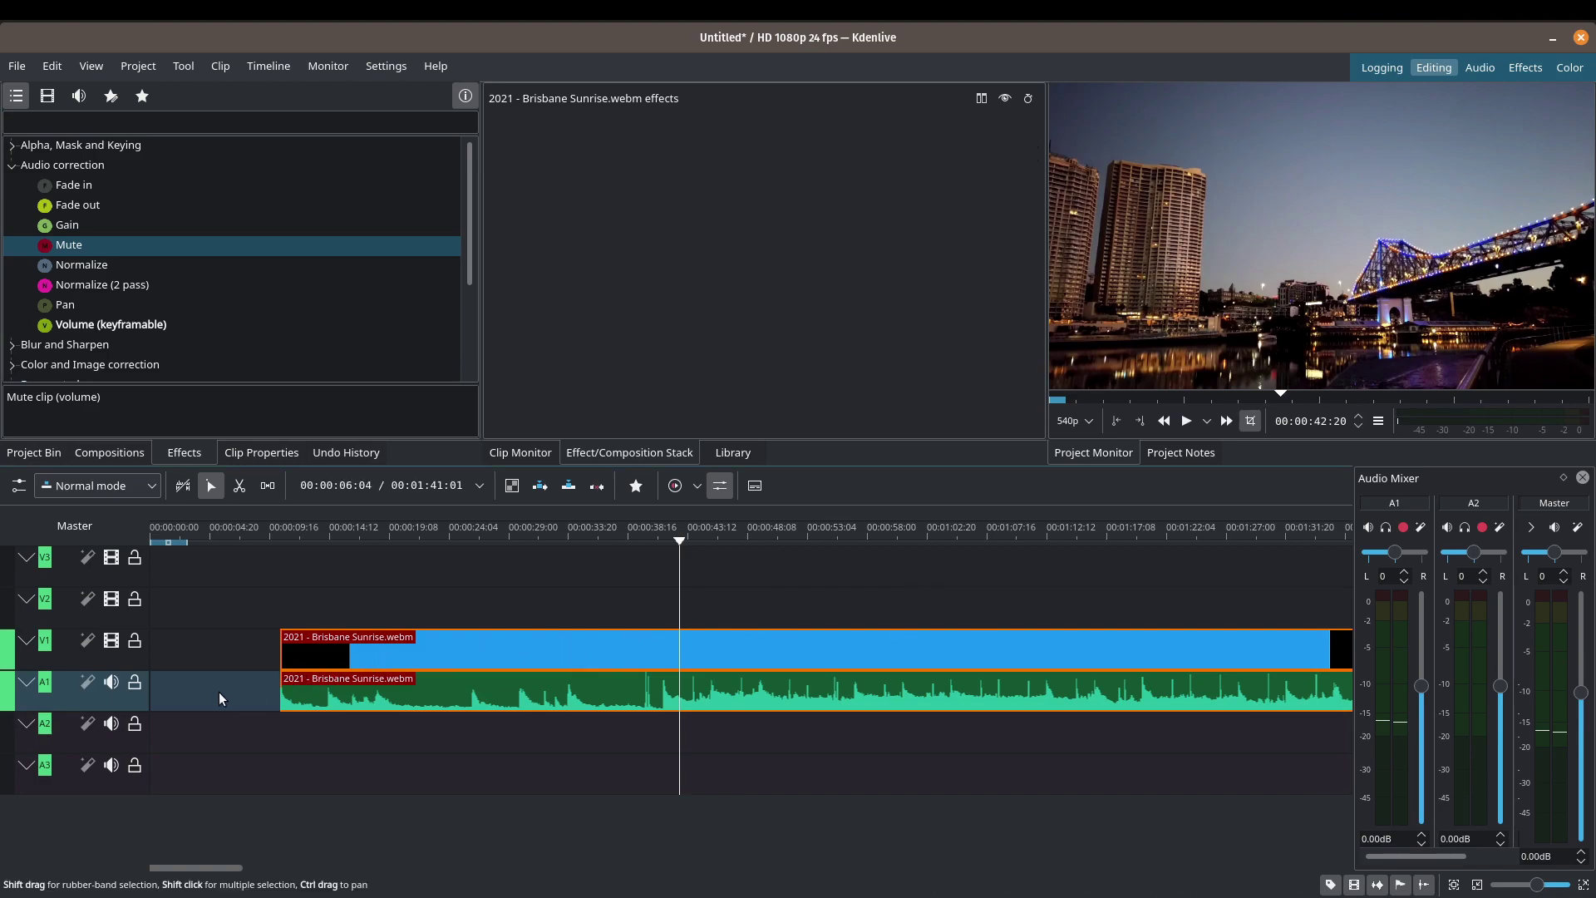
- Mute the whole A1 track to test playback from 00:00:39:07, and unmute it
click(112, 682)
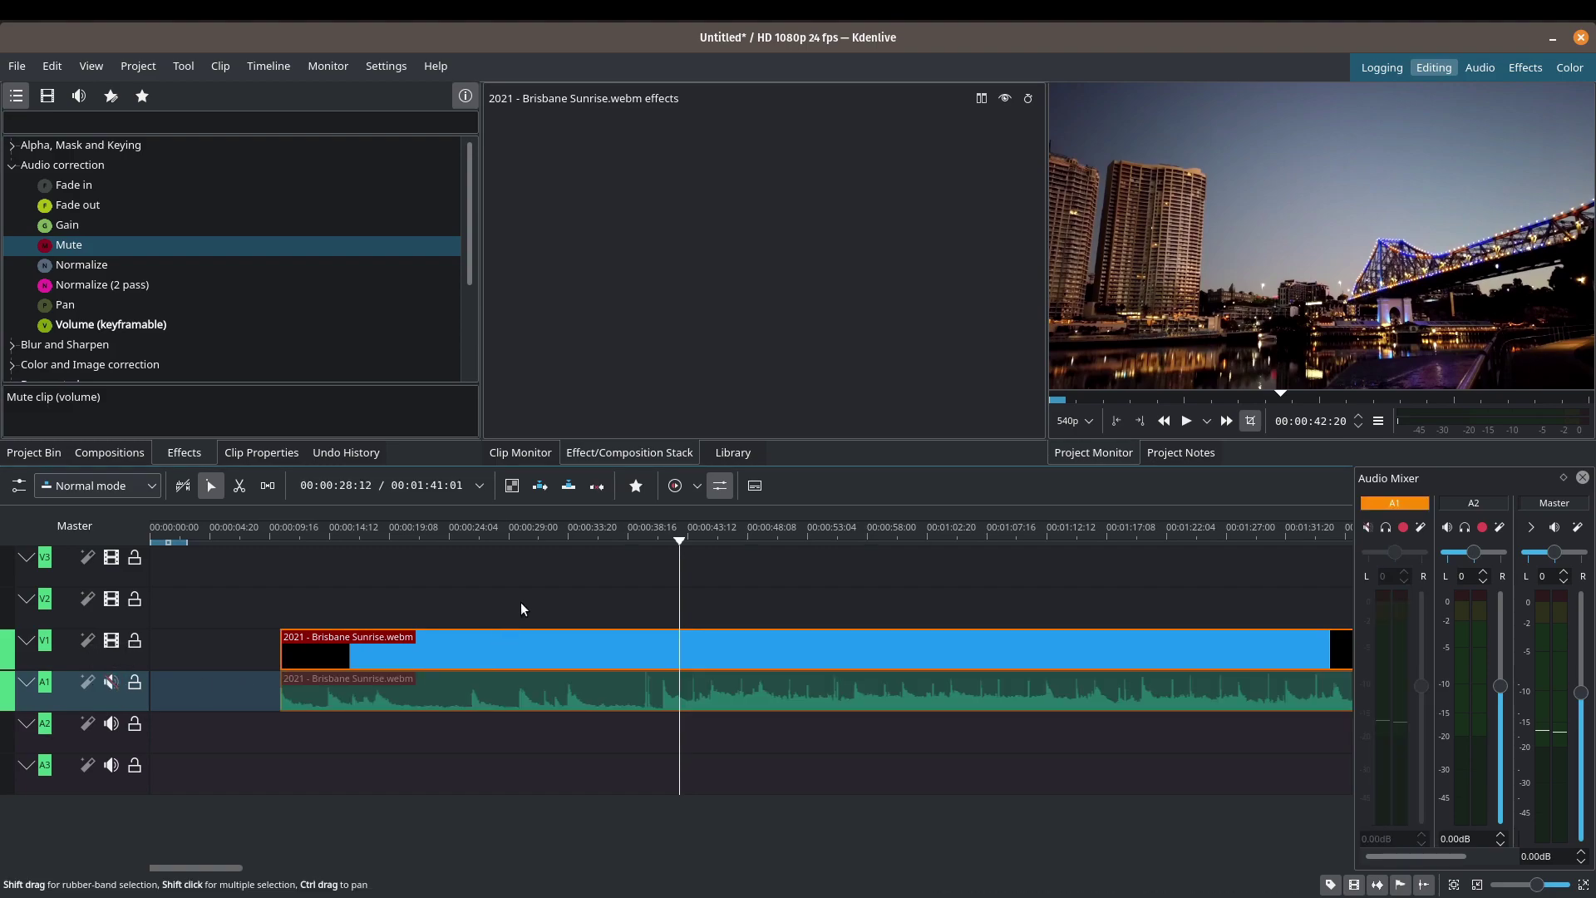
drag(680, 539, 635, 540)
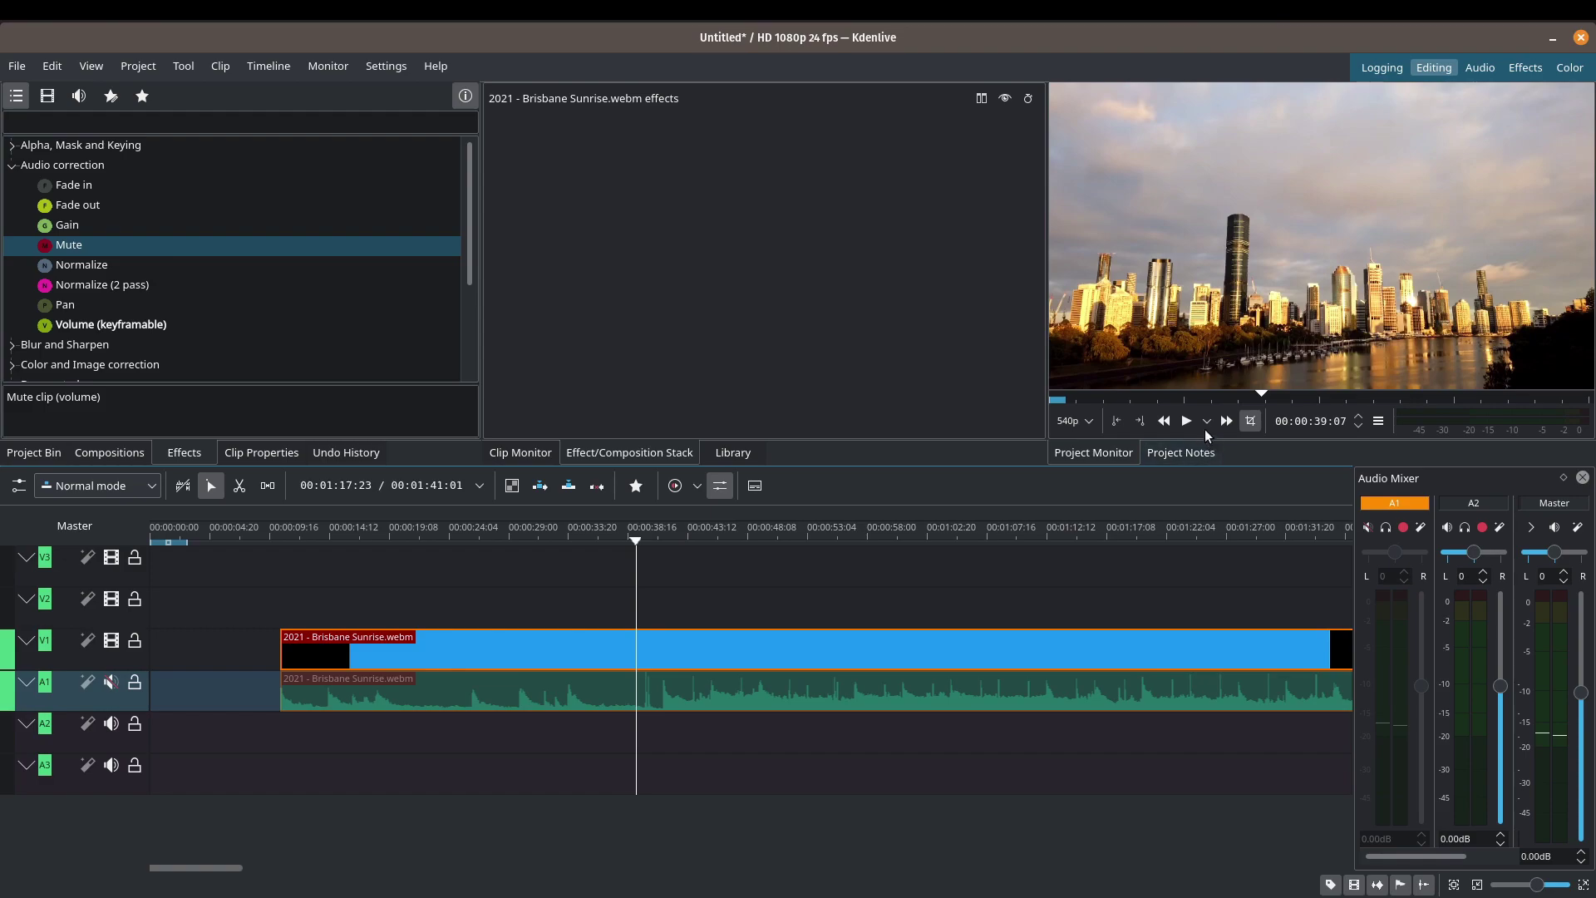
click(1187, 421)
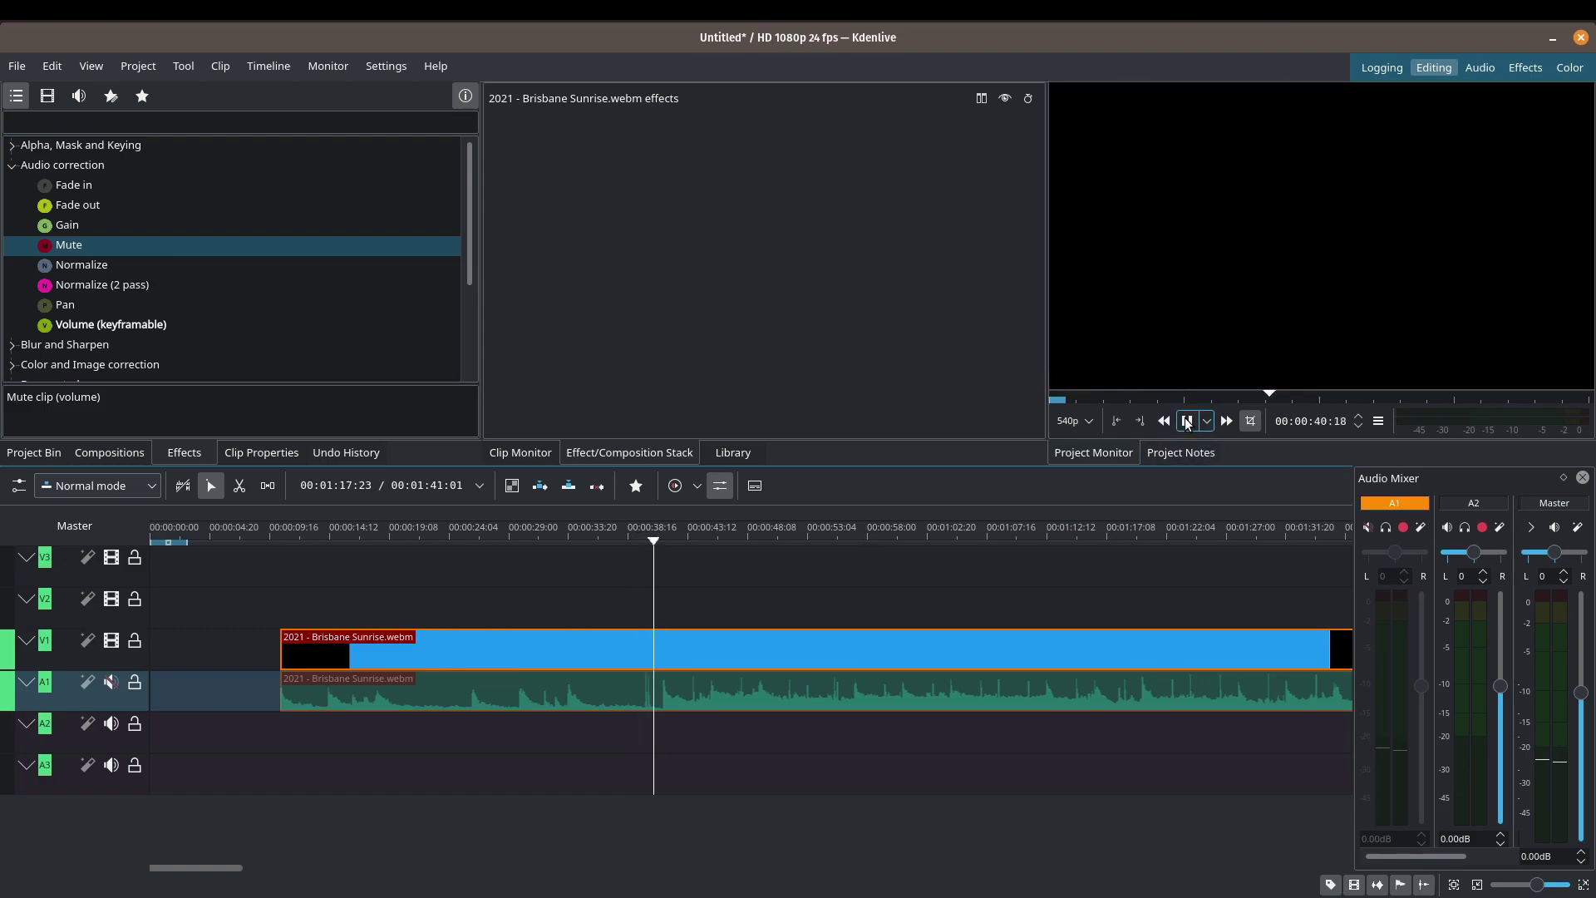
click(1186, 422)
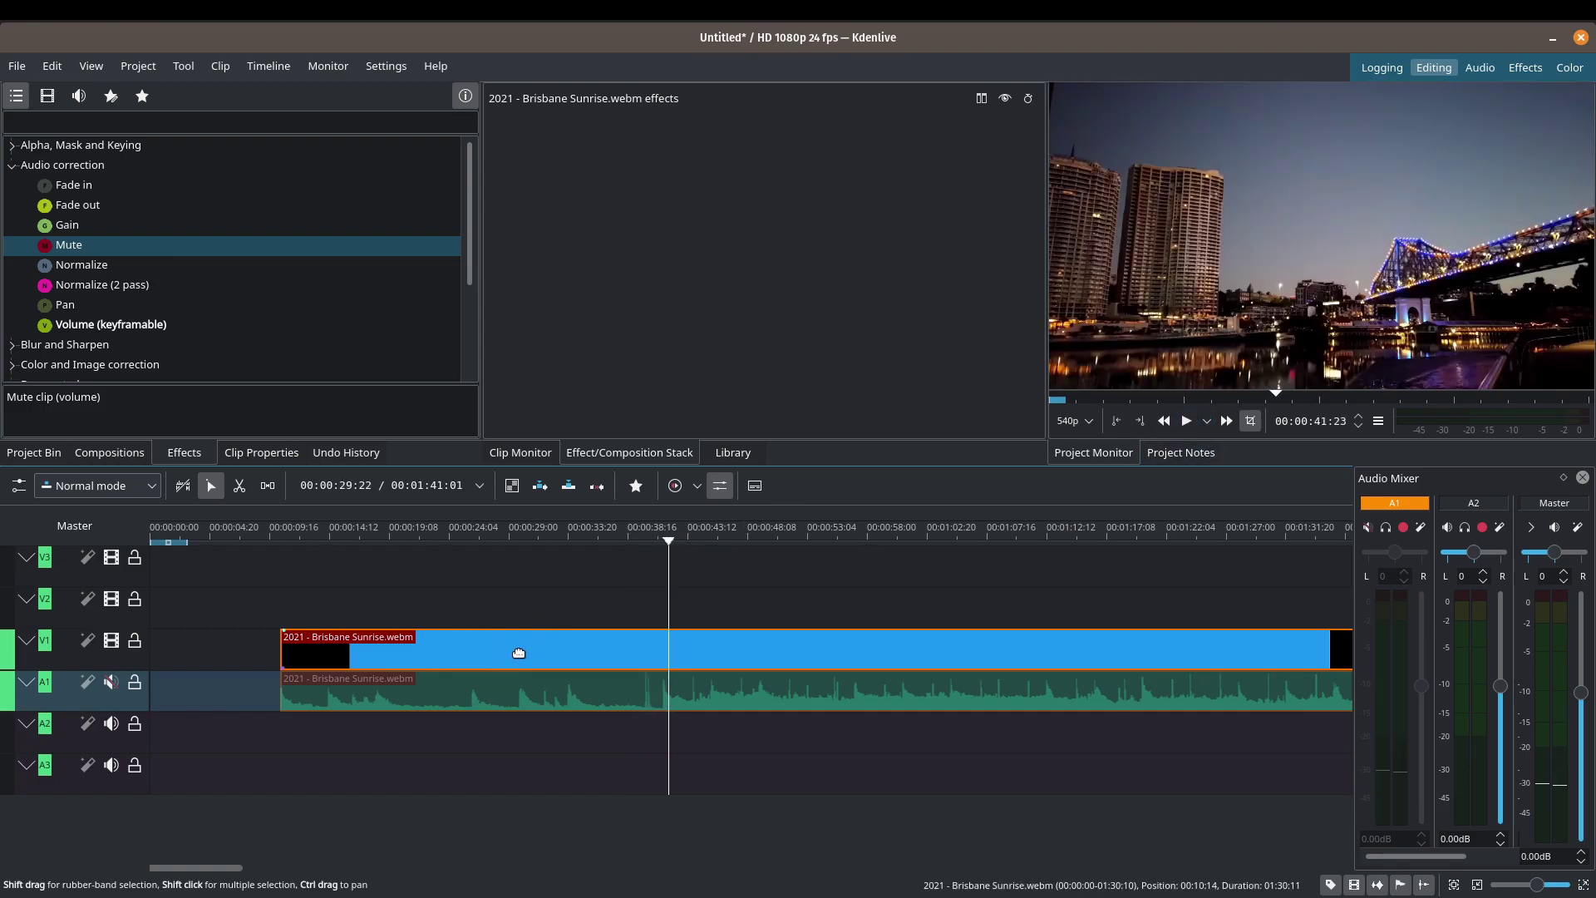
click(111, 681)
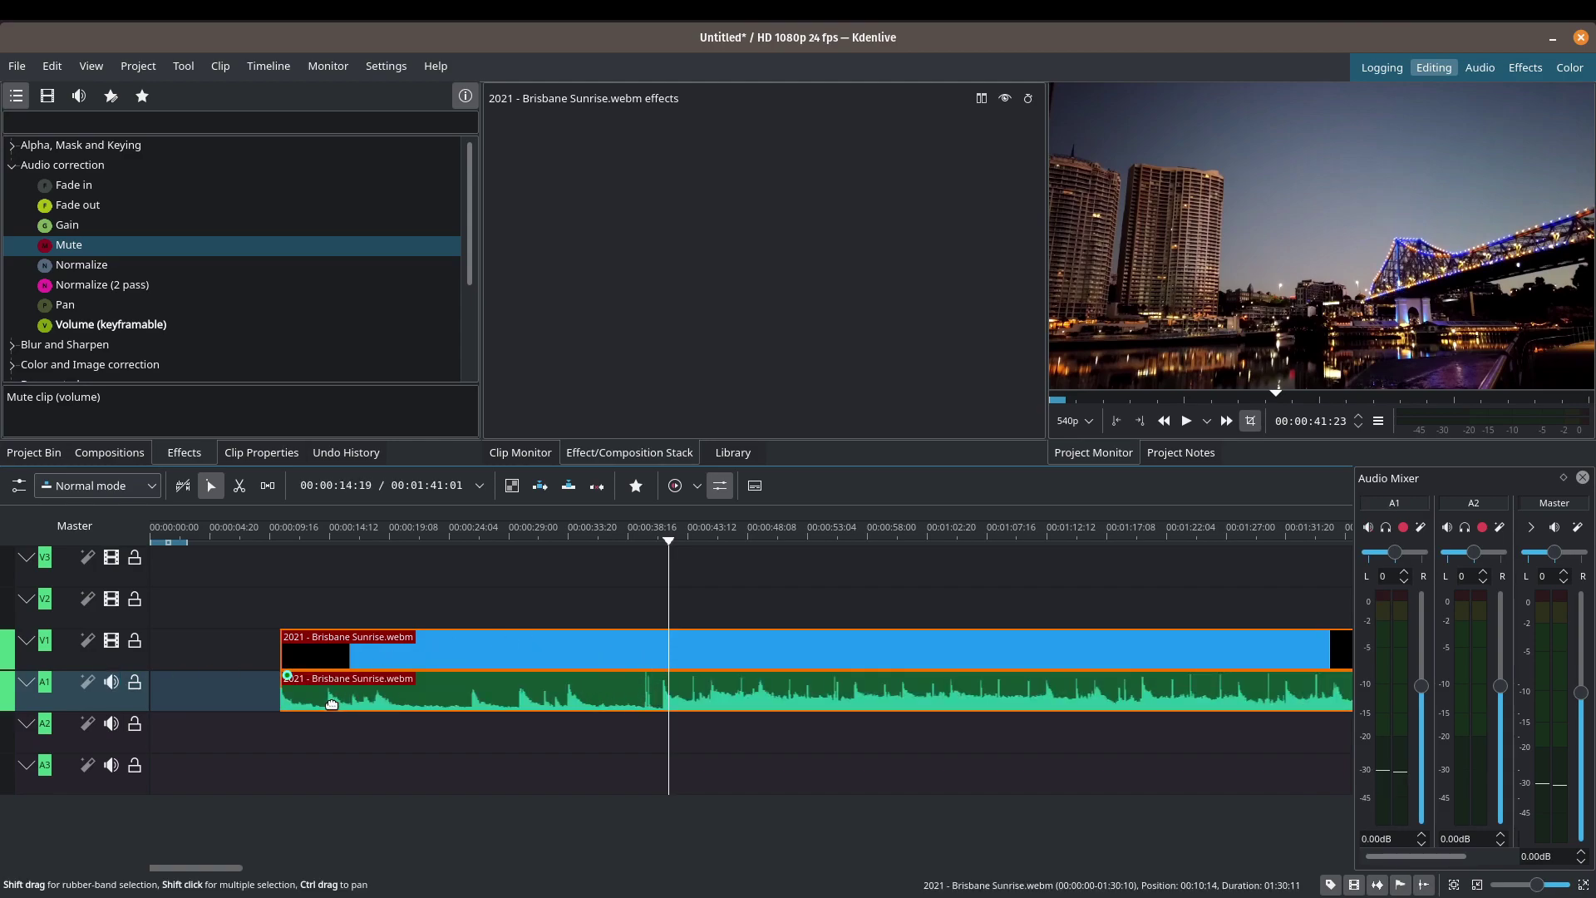
- Read the descriptions of the Normalize, Normalize (2 pass) and Volume (keyframable) audio effects
click(204, 268)
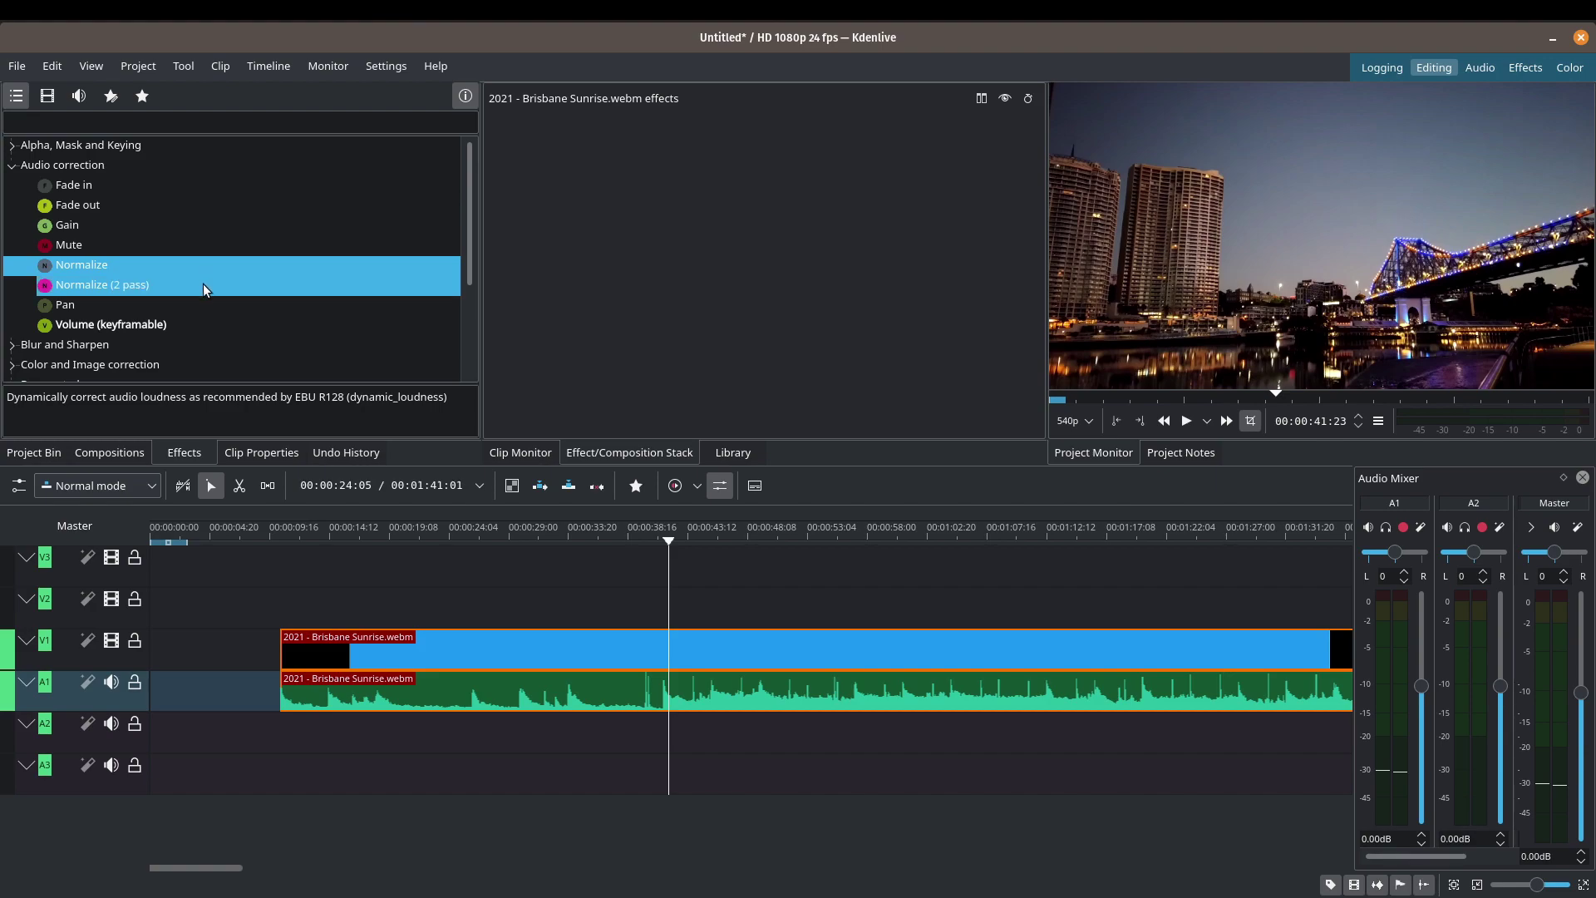
click(203, 285)
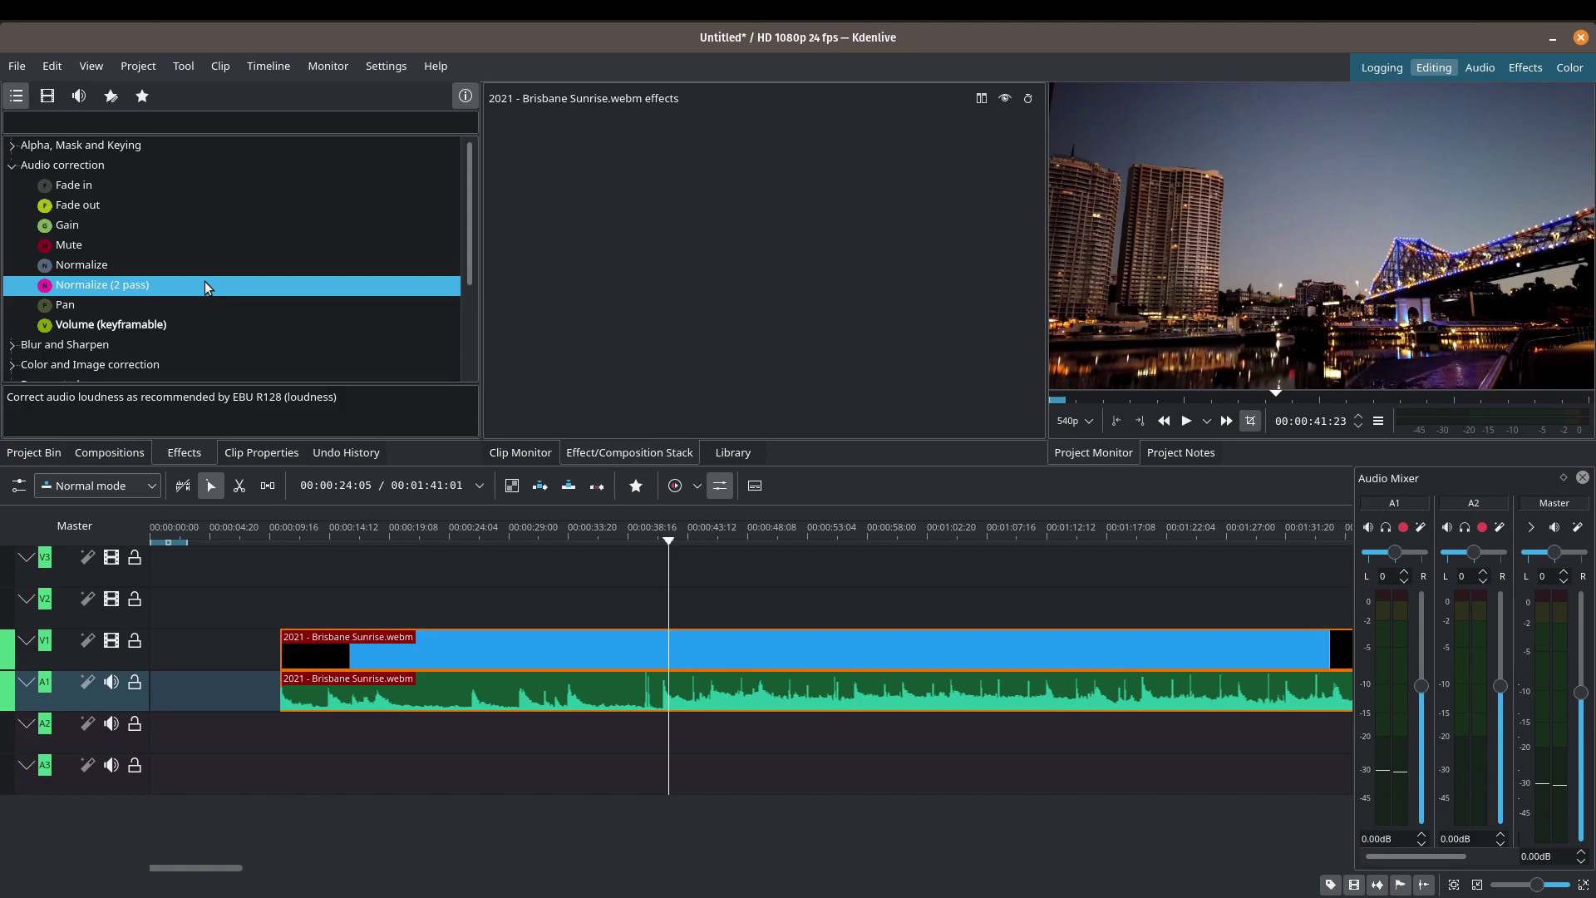
click(291, 311)
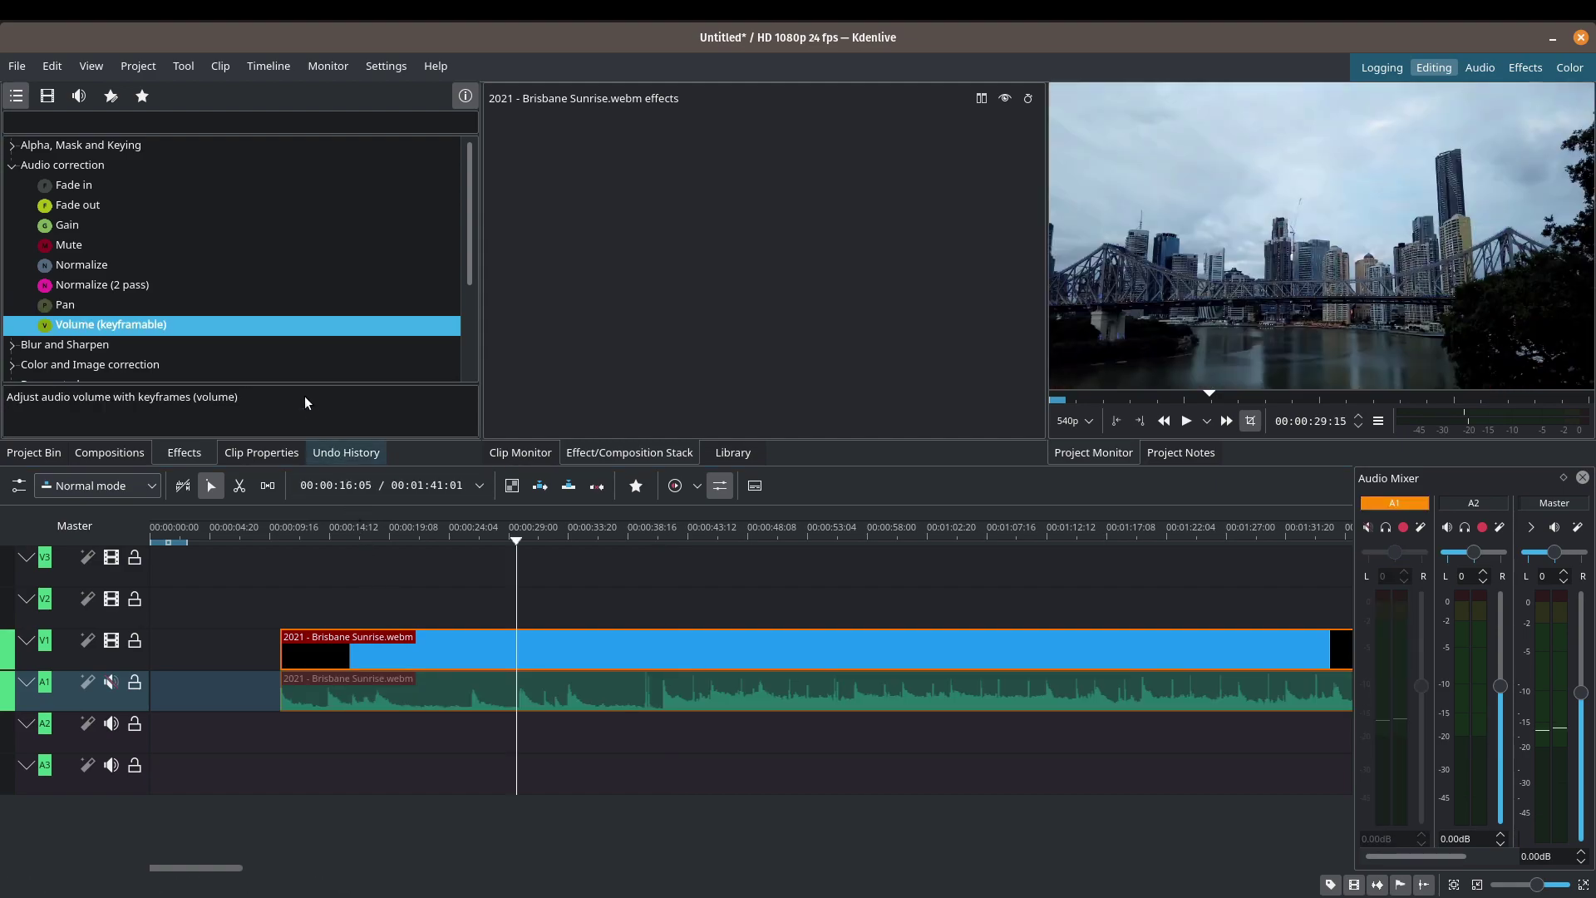
- Apply the Volume (keyframable) effect to the clip's audio on track A1
click(212, 327)
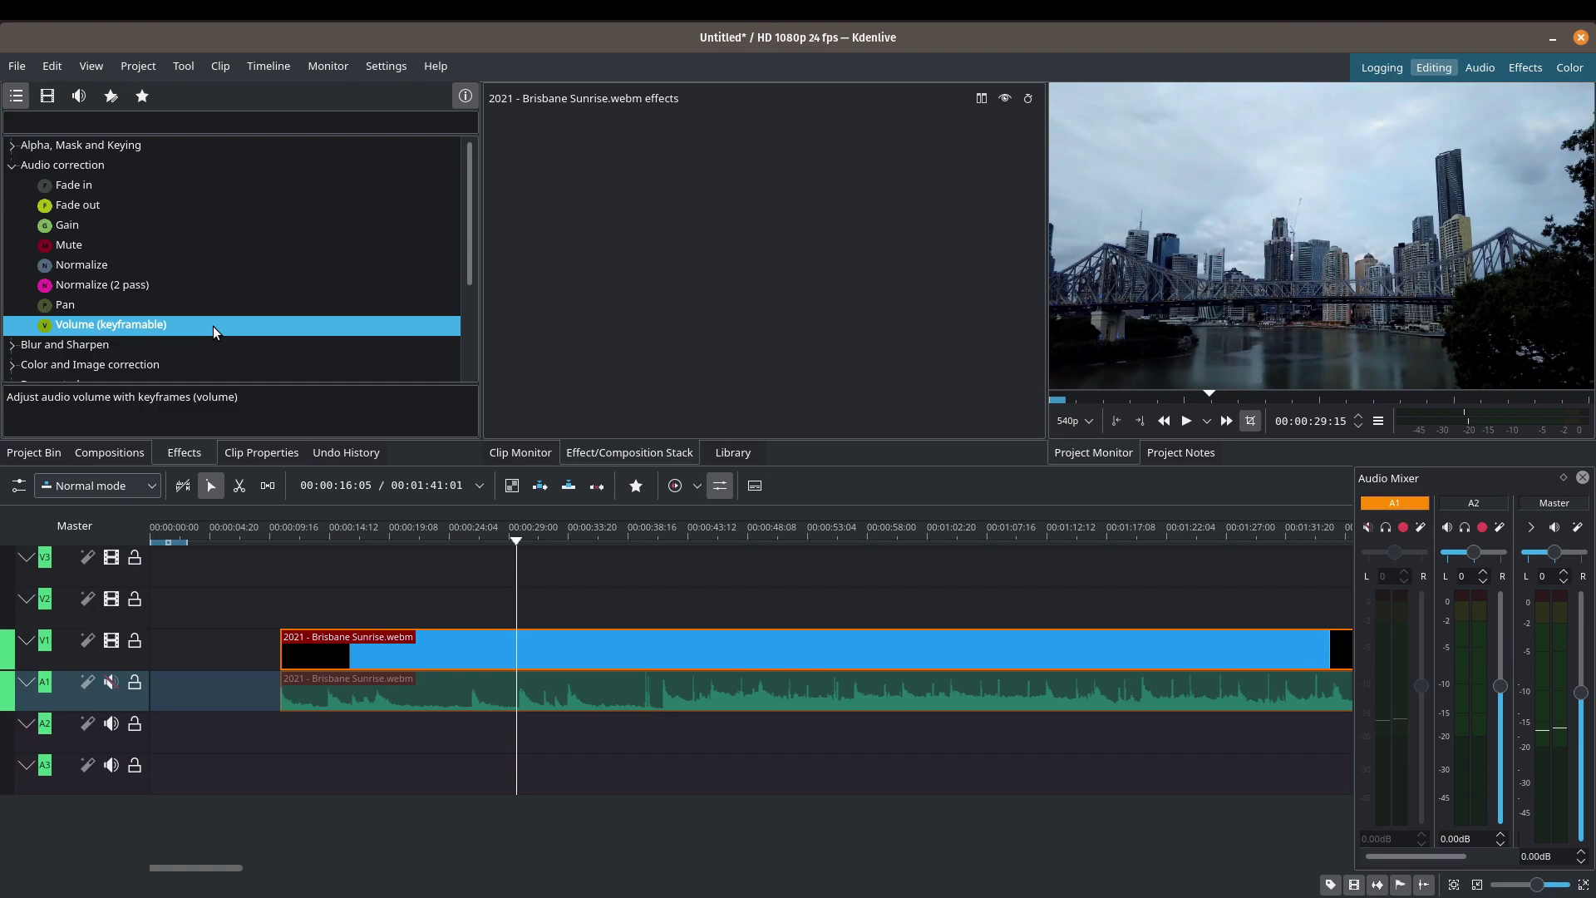
drag(213, 326, 602, 691)
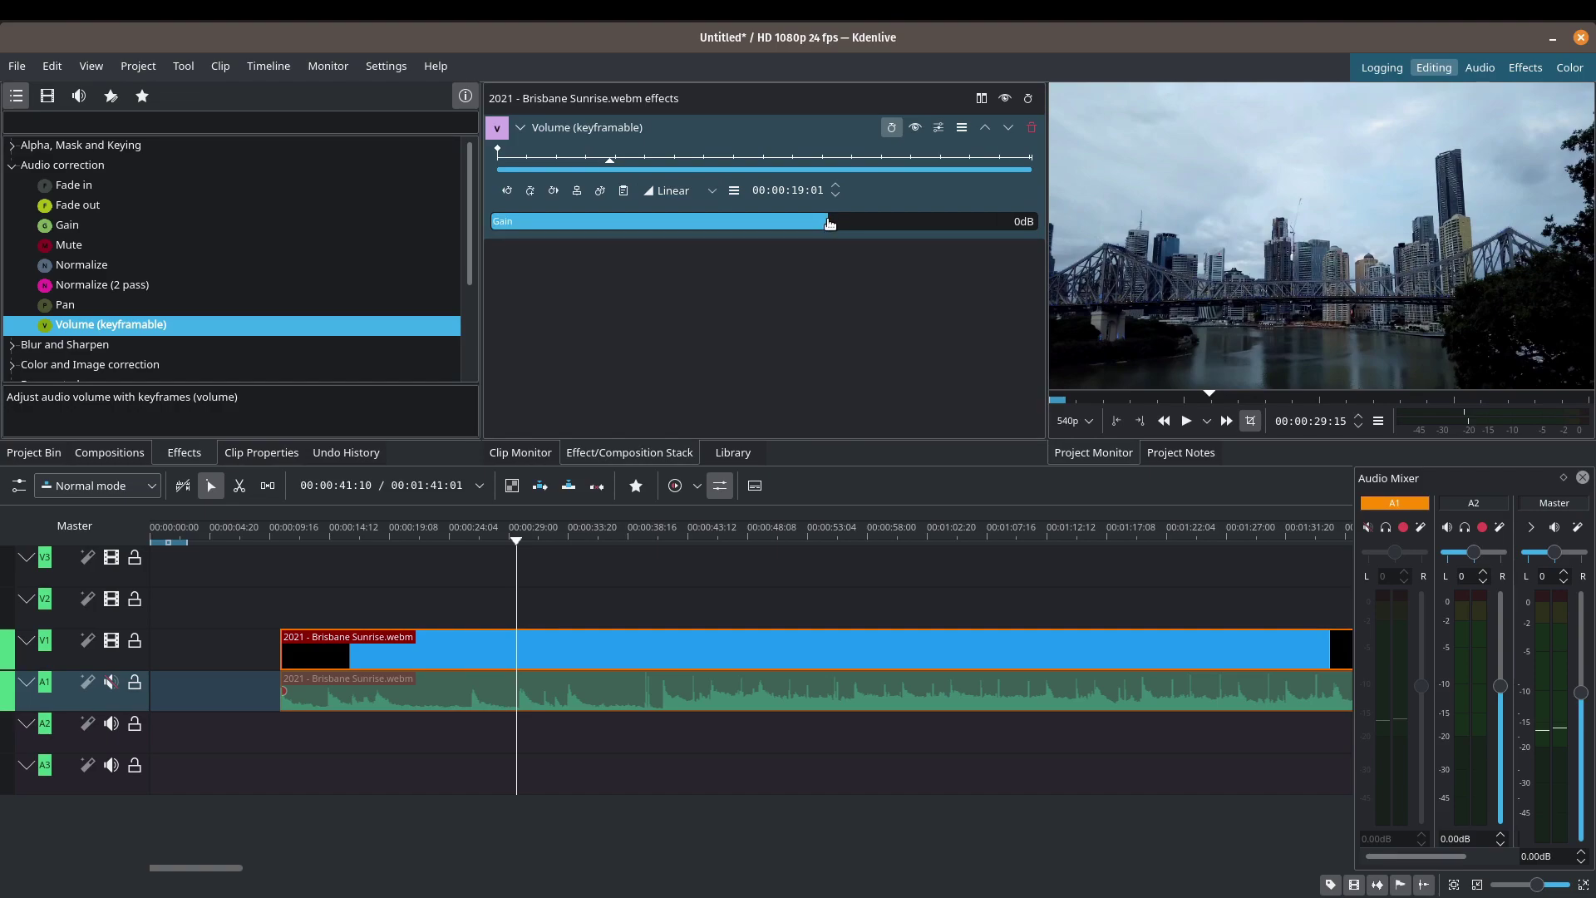
- Raise the Volume effect's gain to 16 dB, and reset it to 0 dB
drag(821, 225, 882, 222)
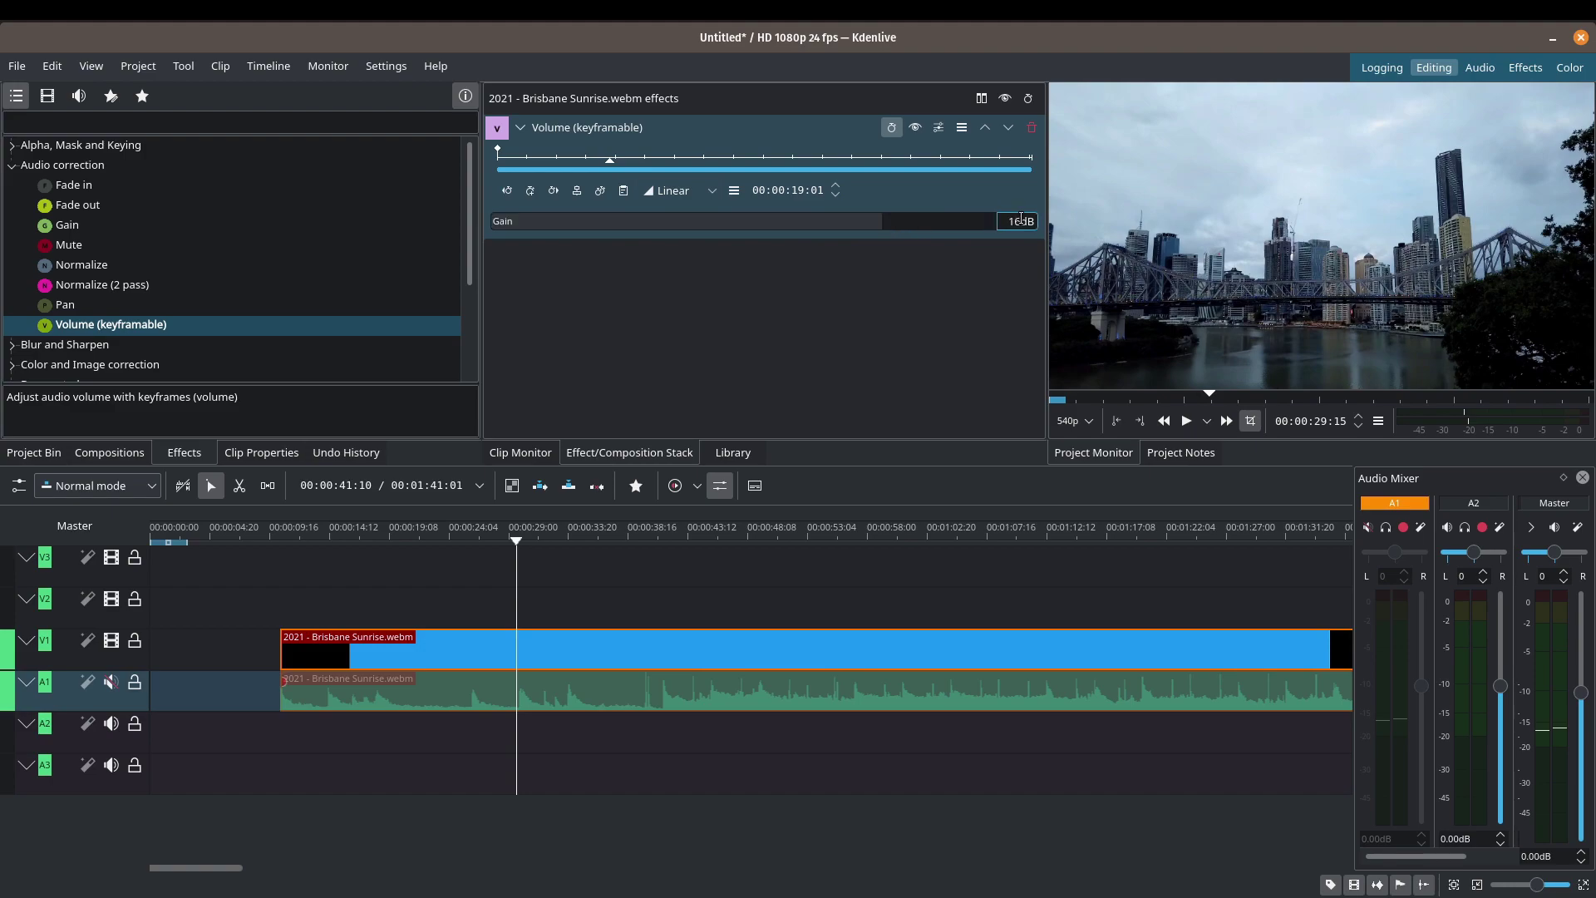
double_click(1003, 220)
text(0)
key(Return)
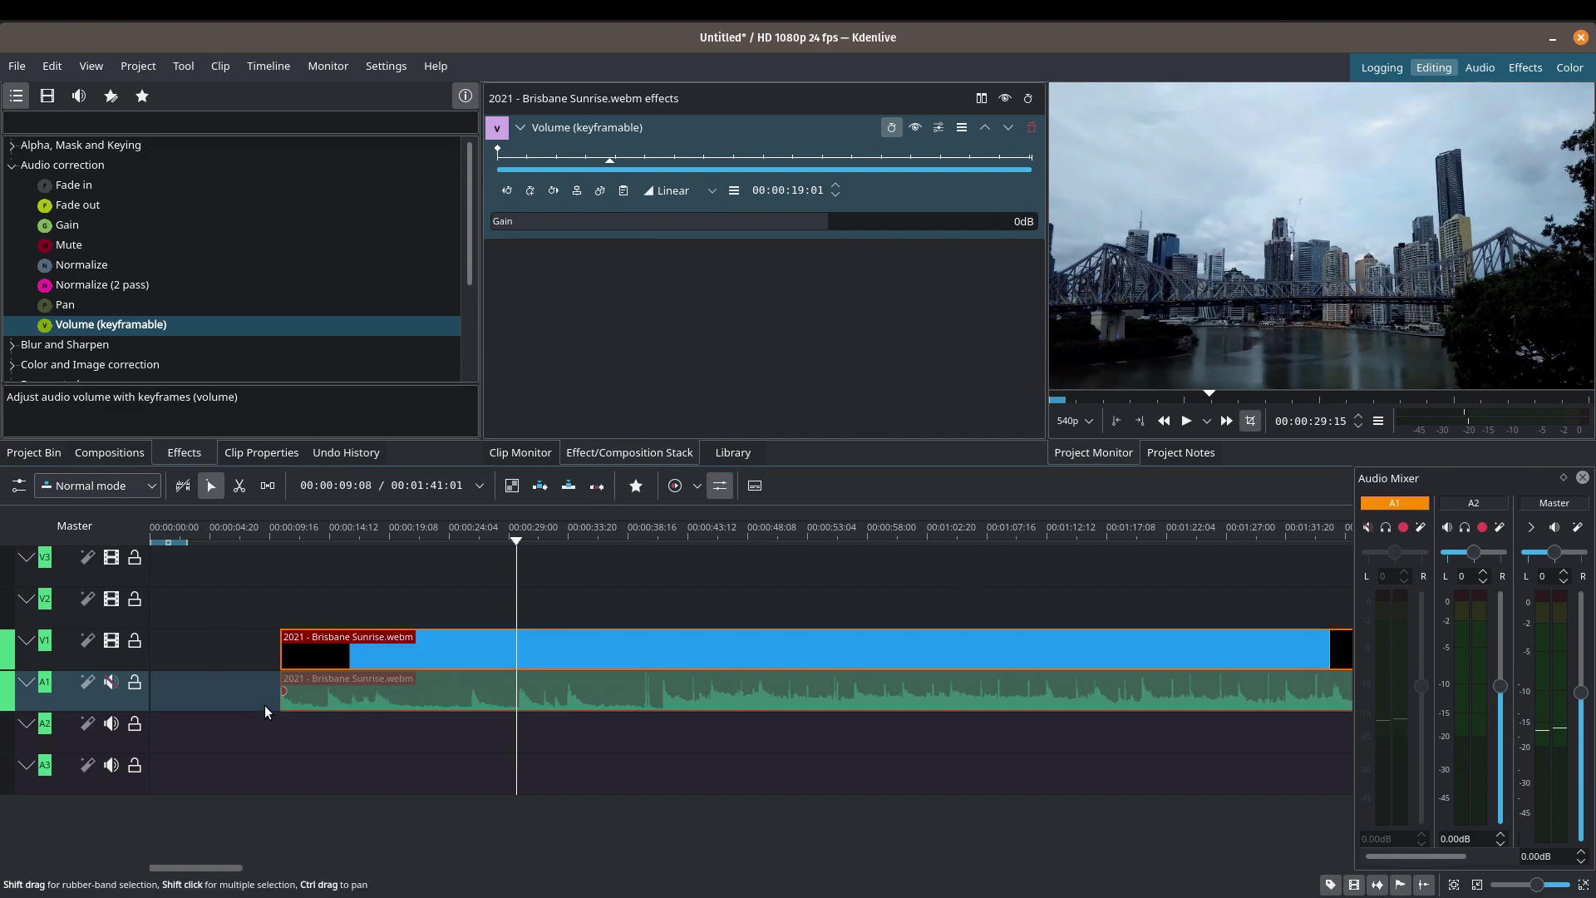
- Raise the Volume effect's gain to 23 dB for the whole clip, and undo the change
mouse_move(286, 699)
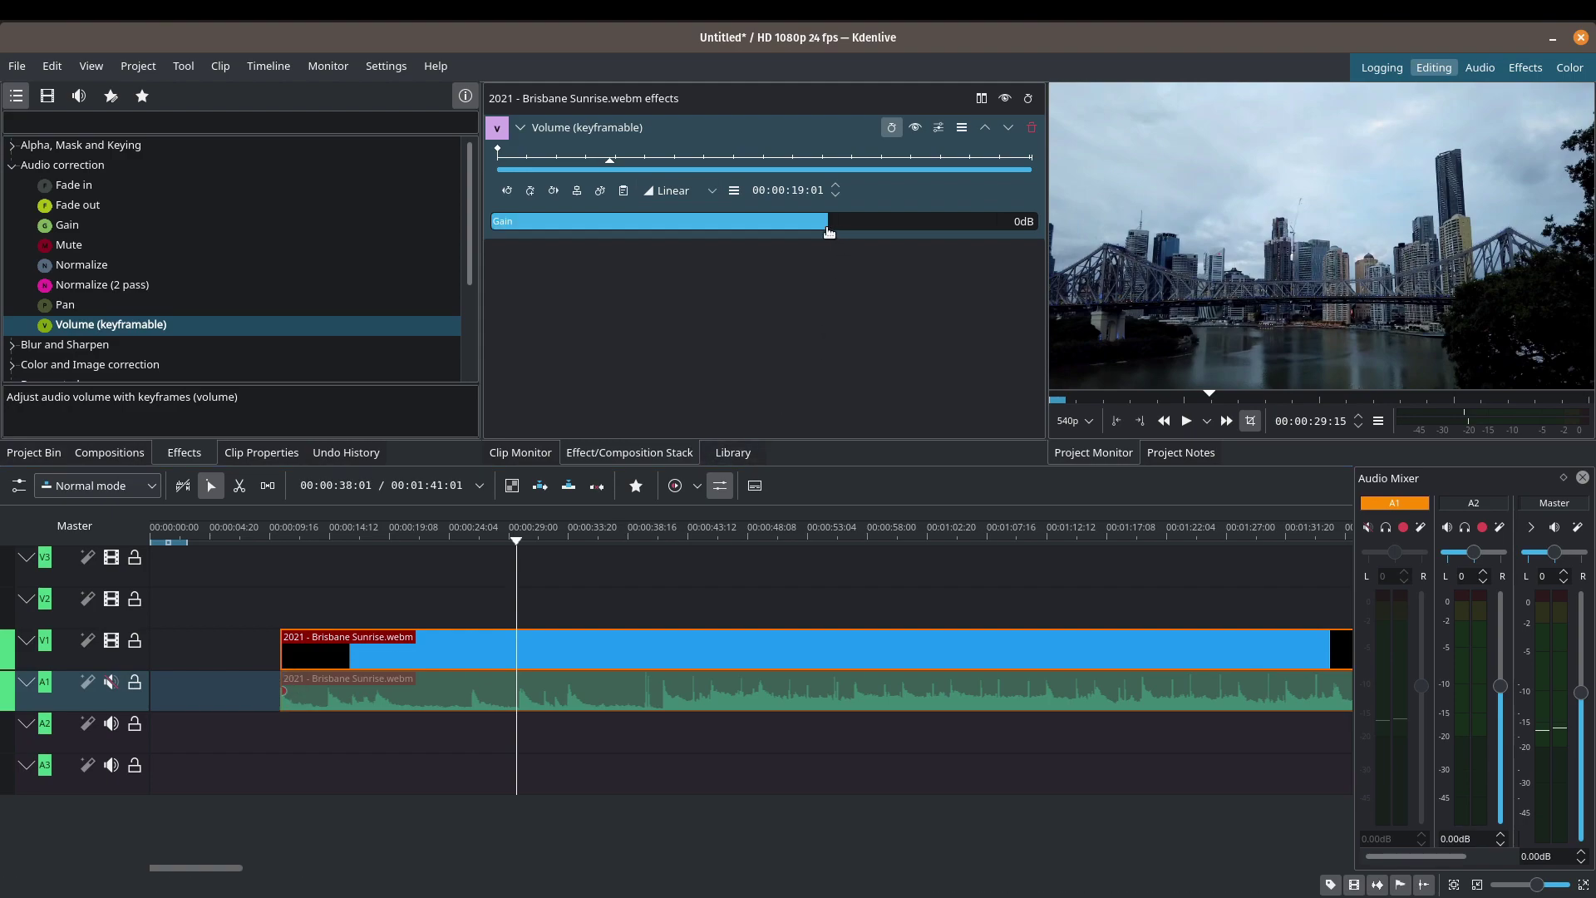
drag(828, 231, 901, 227)
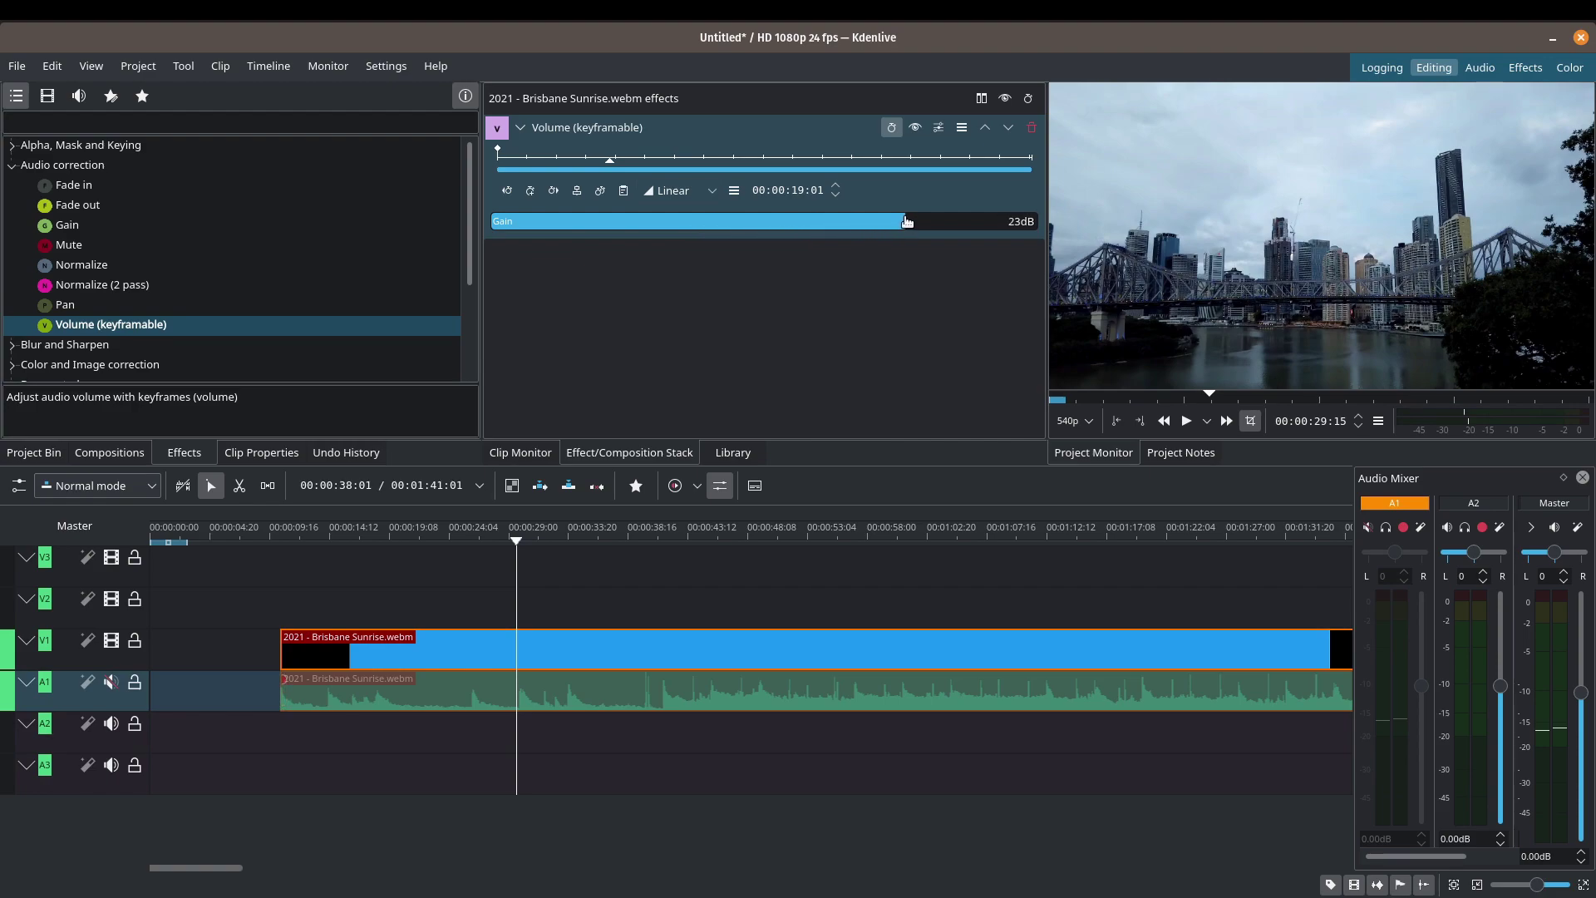
key(ctrl+z)
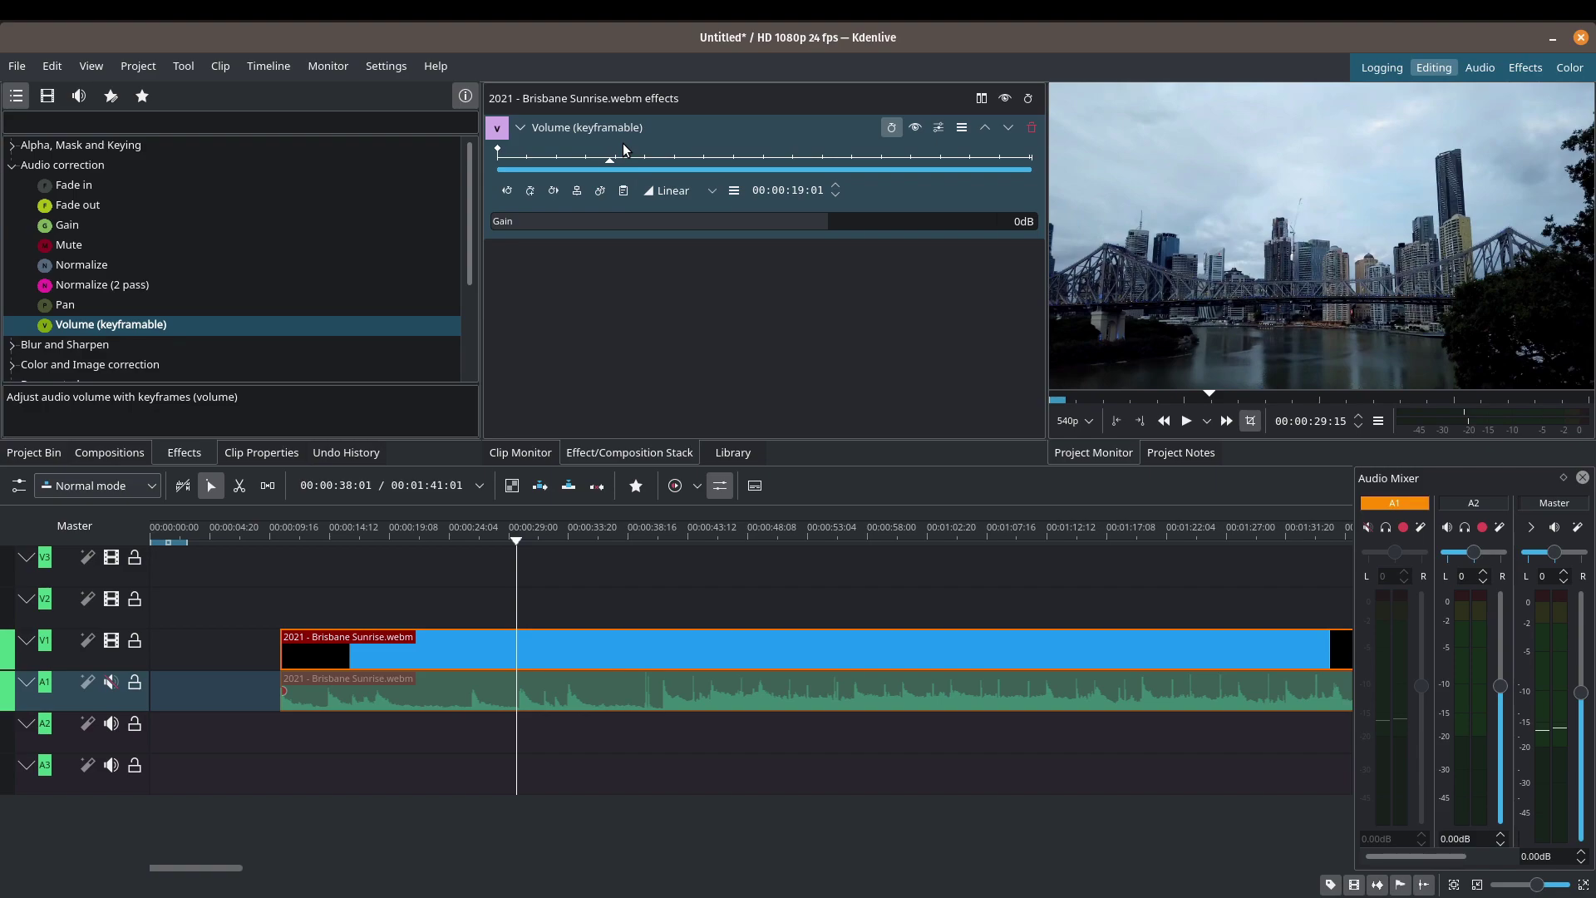
- Scrub between about 00:00:29 and 00:00:32 on the timeline and the Volume effect's keyframe ruler to compare their positions
click(111, 683)
click(111, 683)
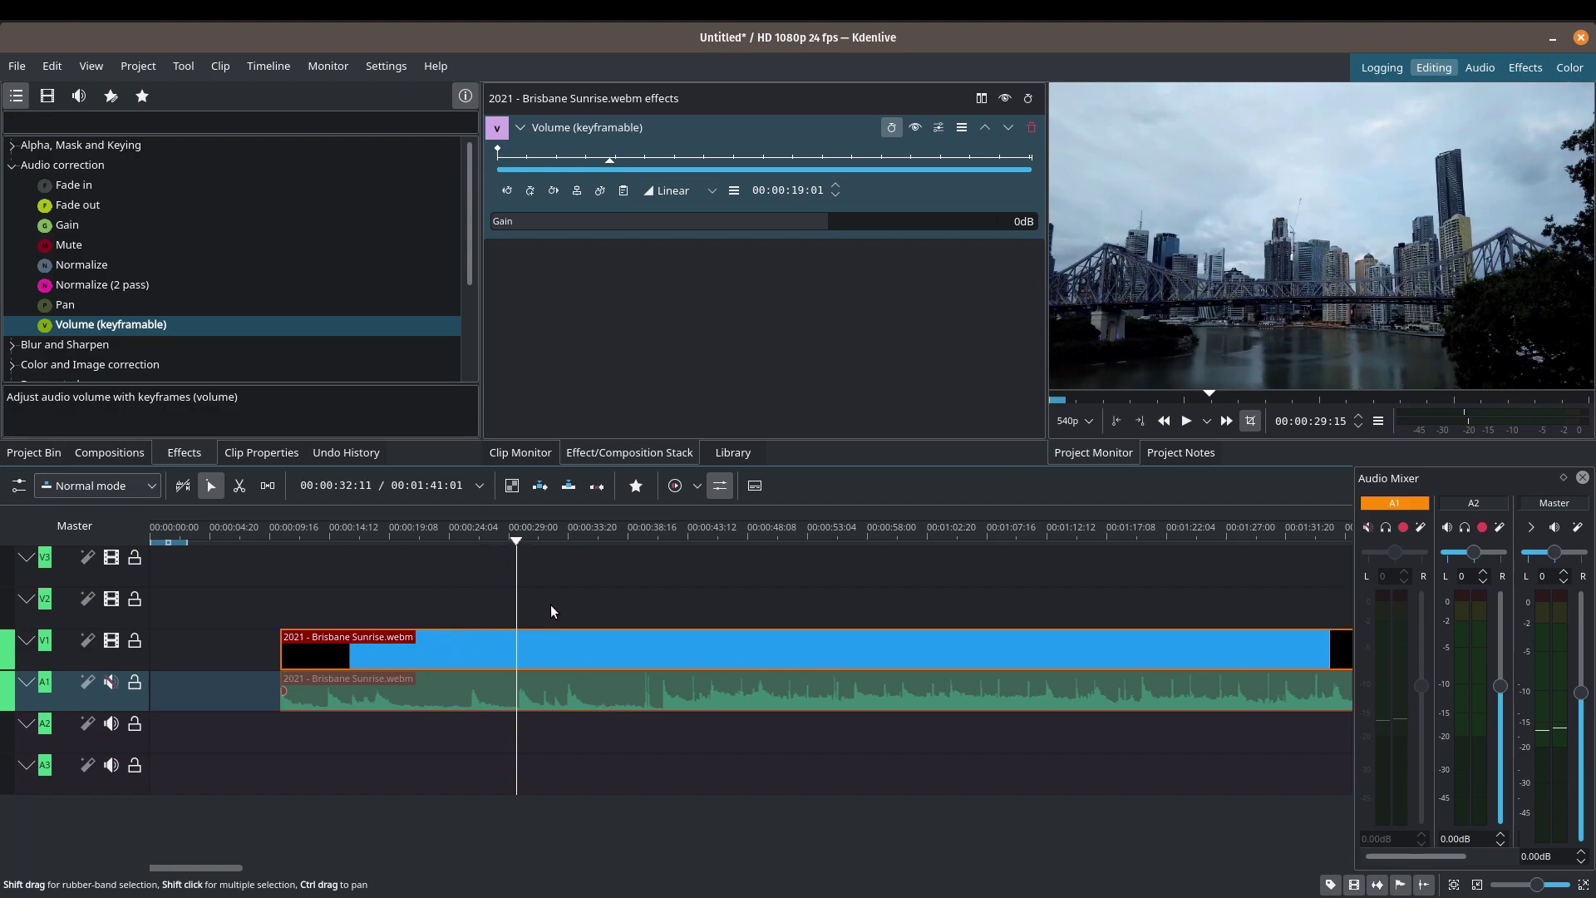
drag(516, 541, 552, 547)
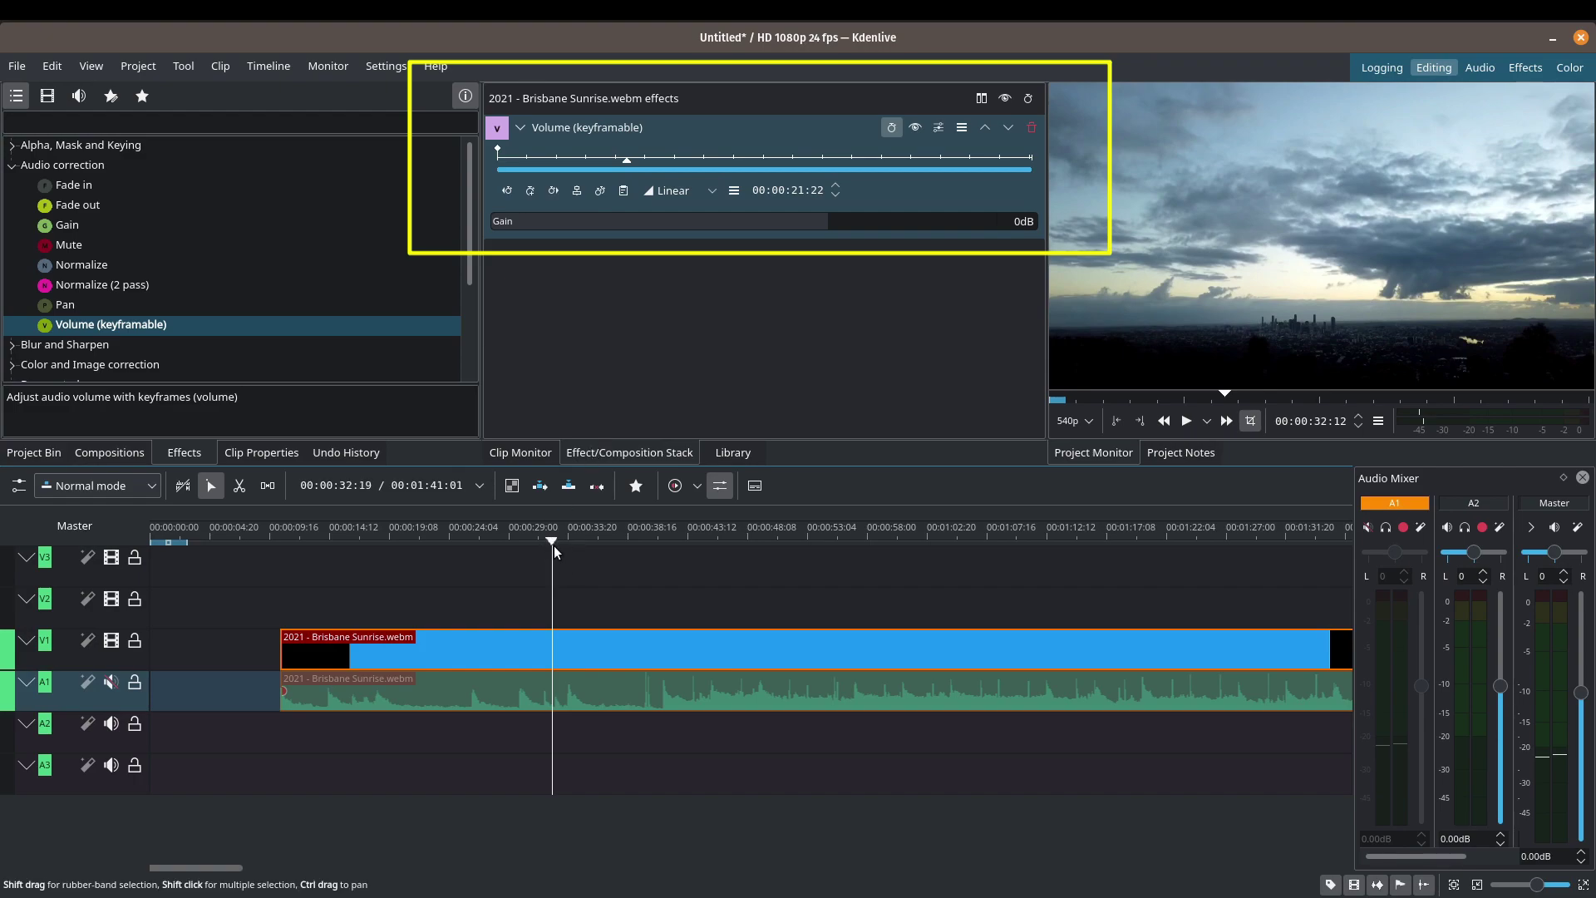
drag(552, 541, 507, 584)
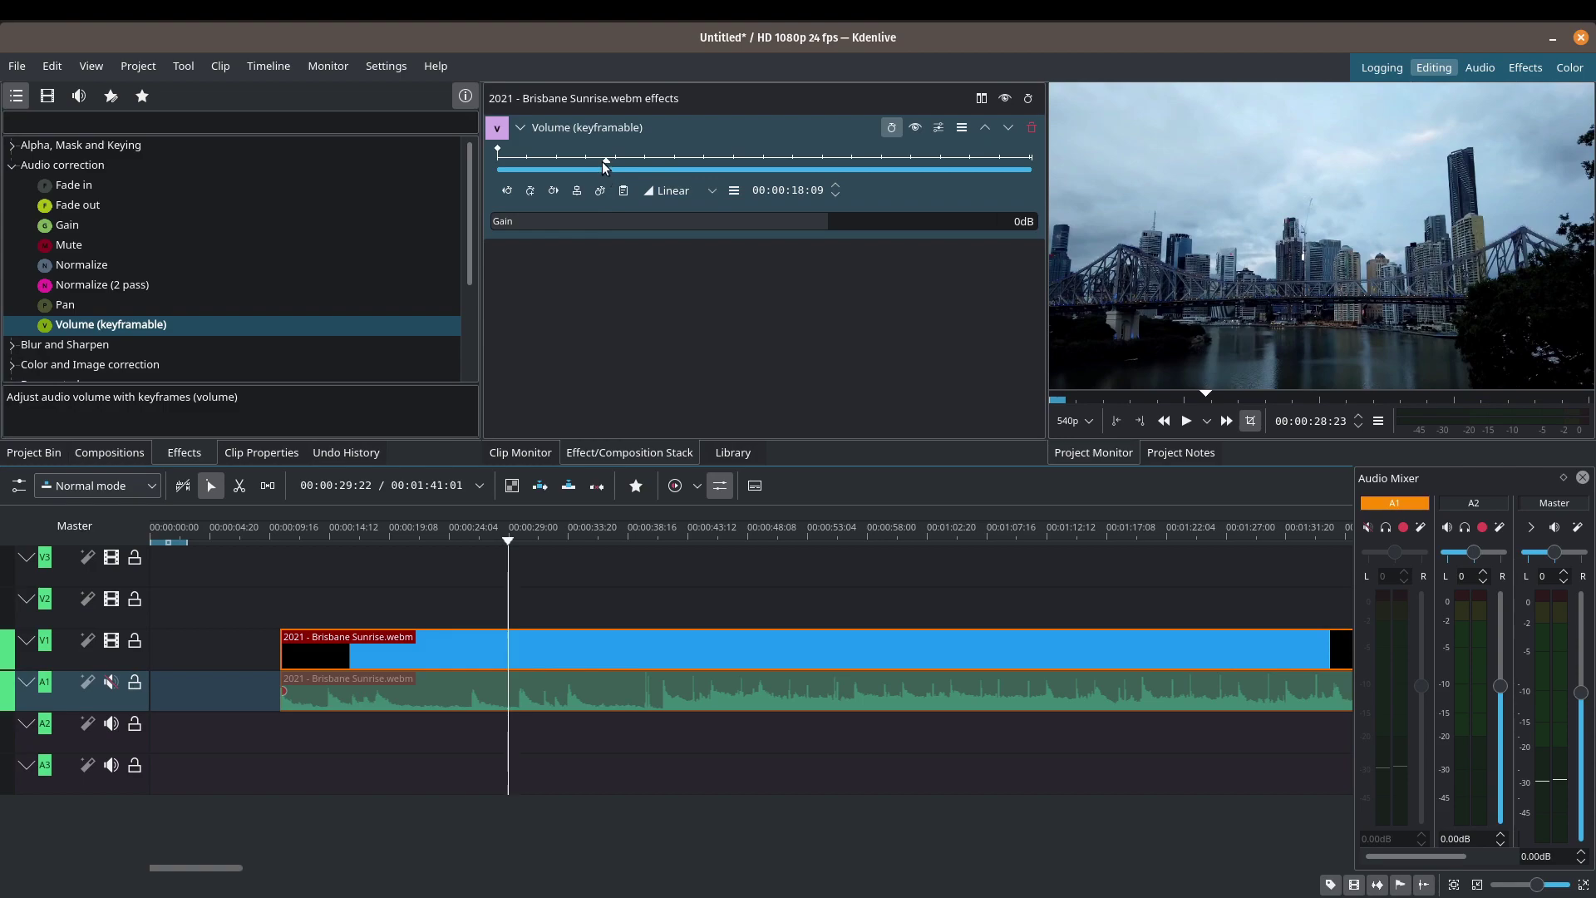
scroll(606, 167, down, 3)
mouse_move(606, 167)
mouse_down()
mouse_move(702, 155)
mouse_move(625, 145)
mouse_up()
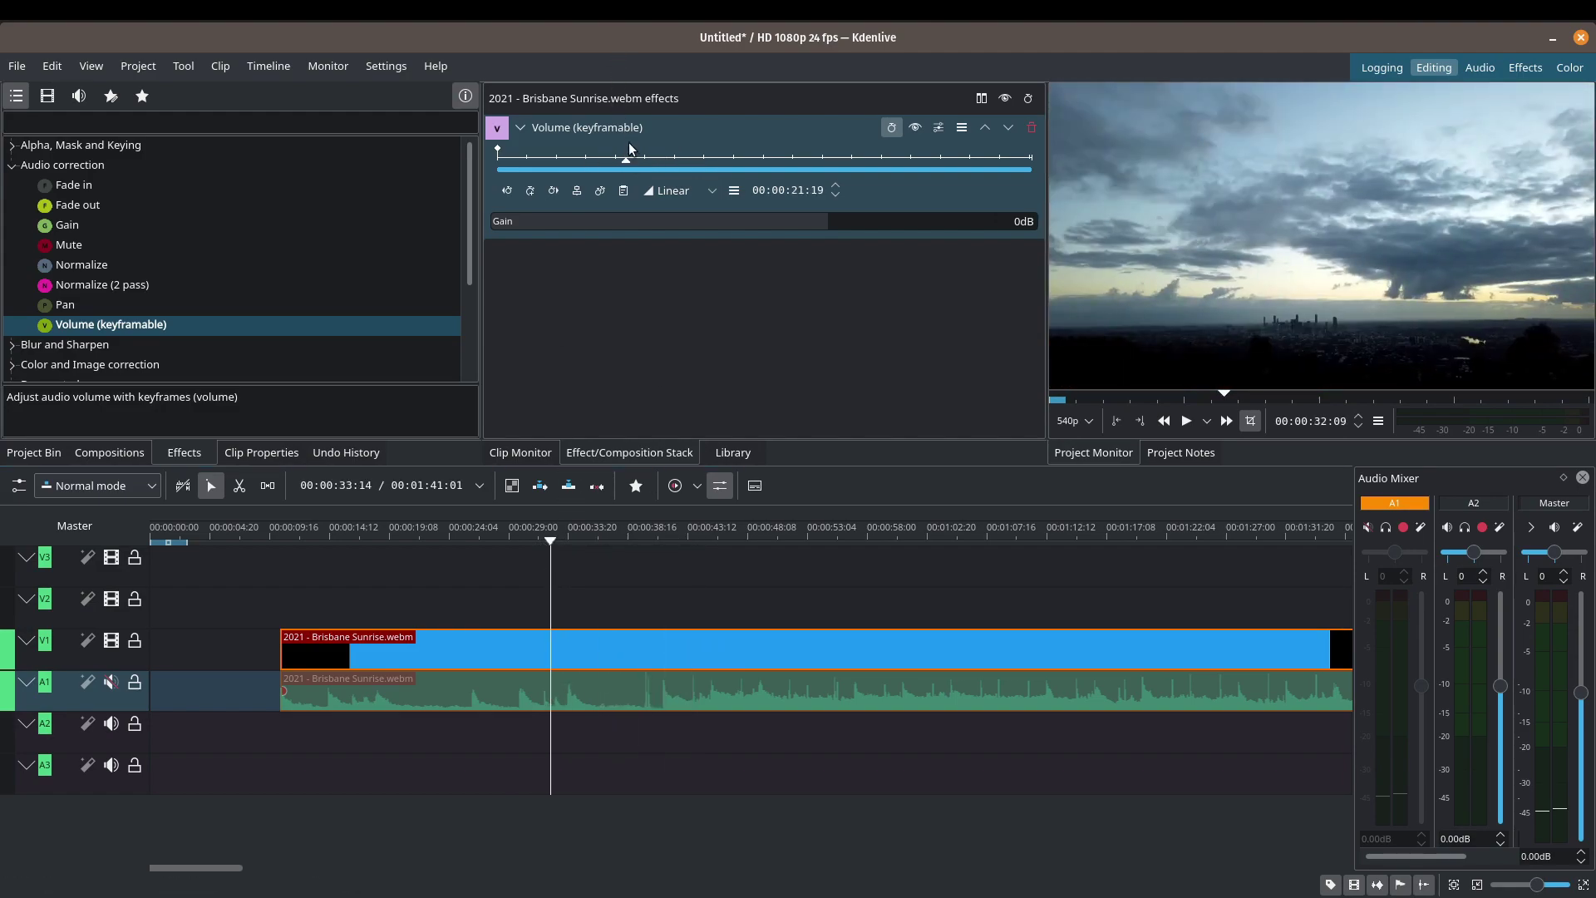
mouse_move(625, 154)
mouse_down()
mouse_move(641, 157)
mouse_move(607, 158)
mouse_move(620, 157)
mouse_up()
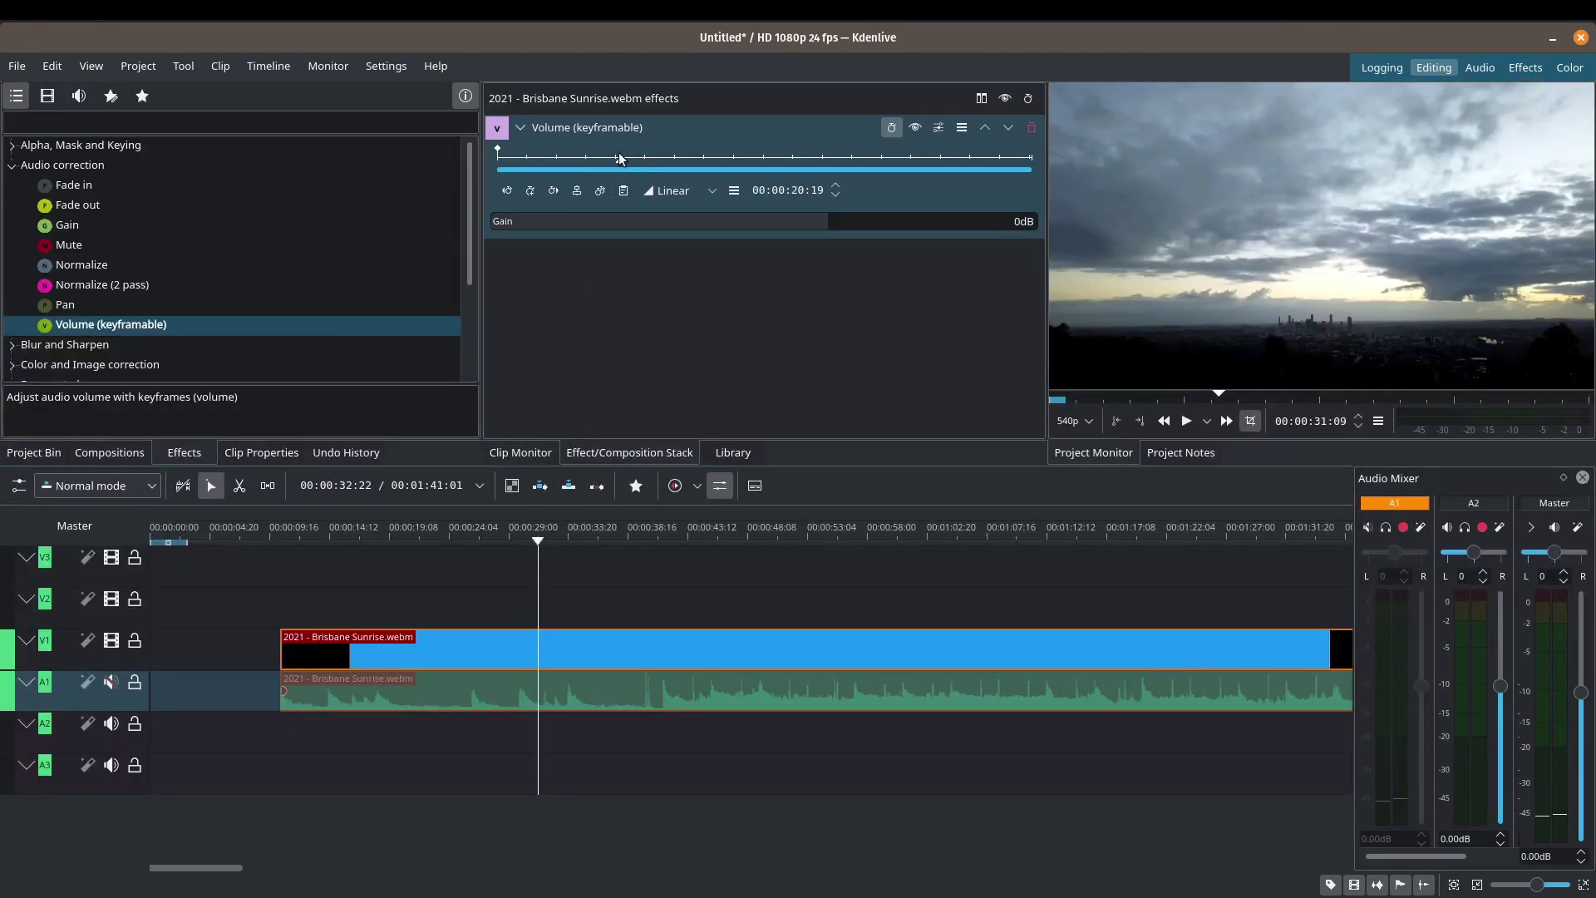
- Add a keyframe to the Volume effect at timeline position 00:00:29:15
drag(535, 538, 515, 543)
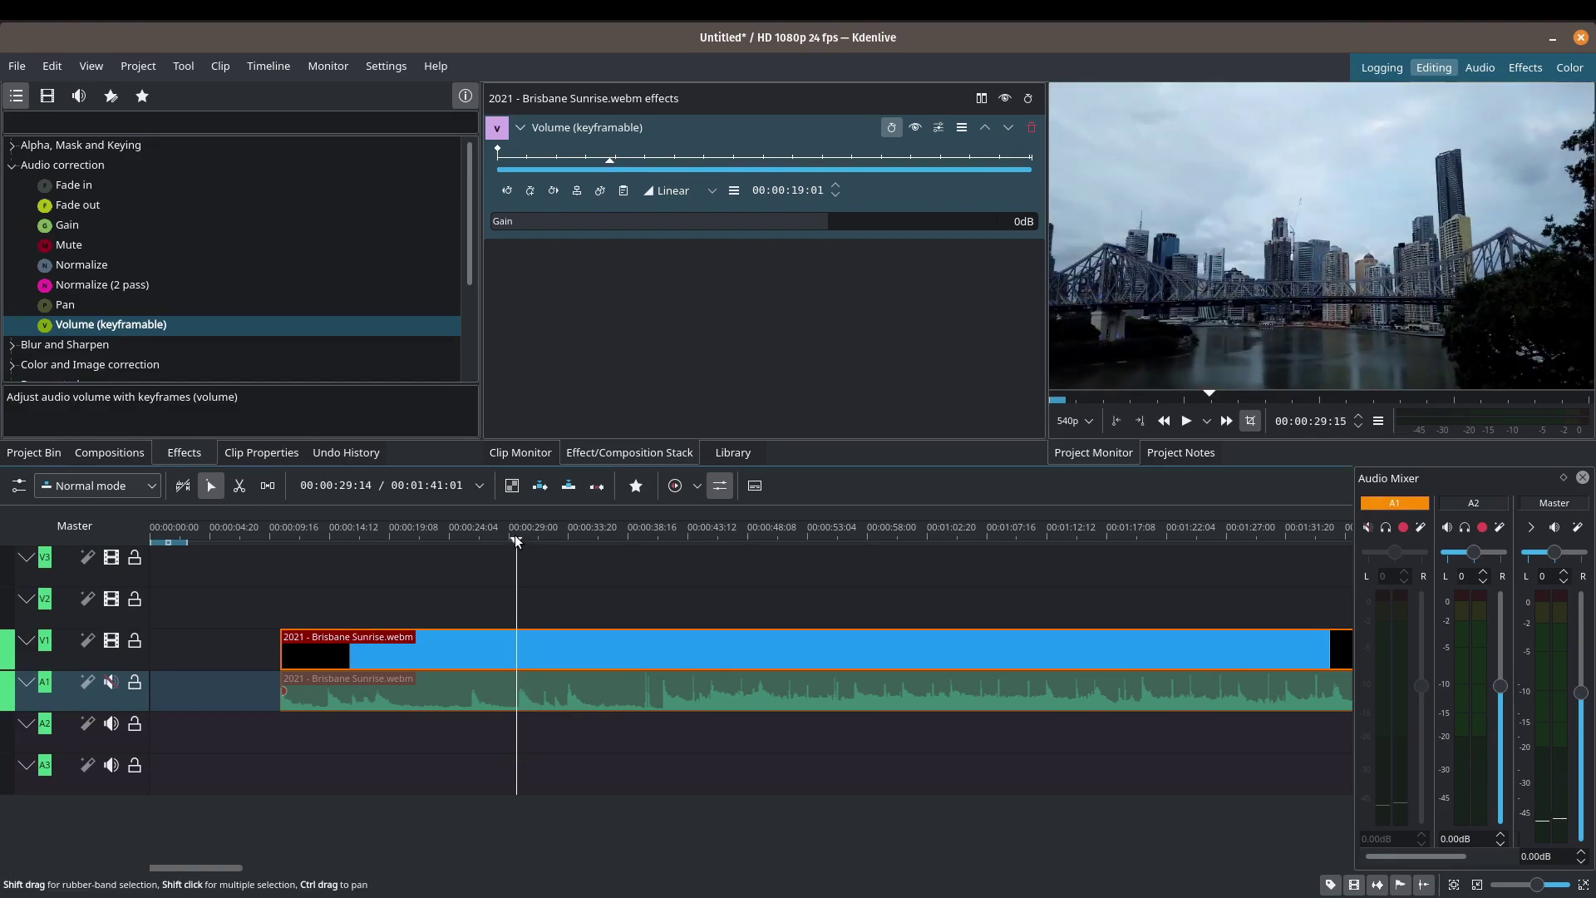
click(531, 191)
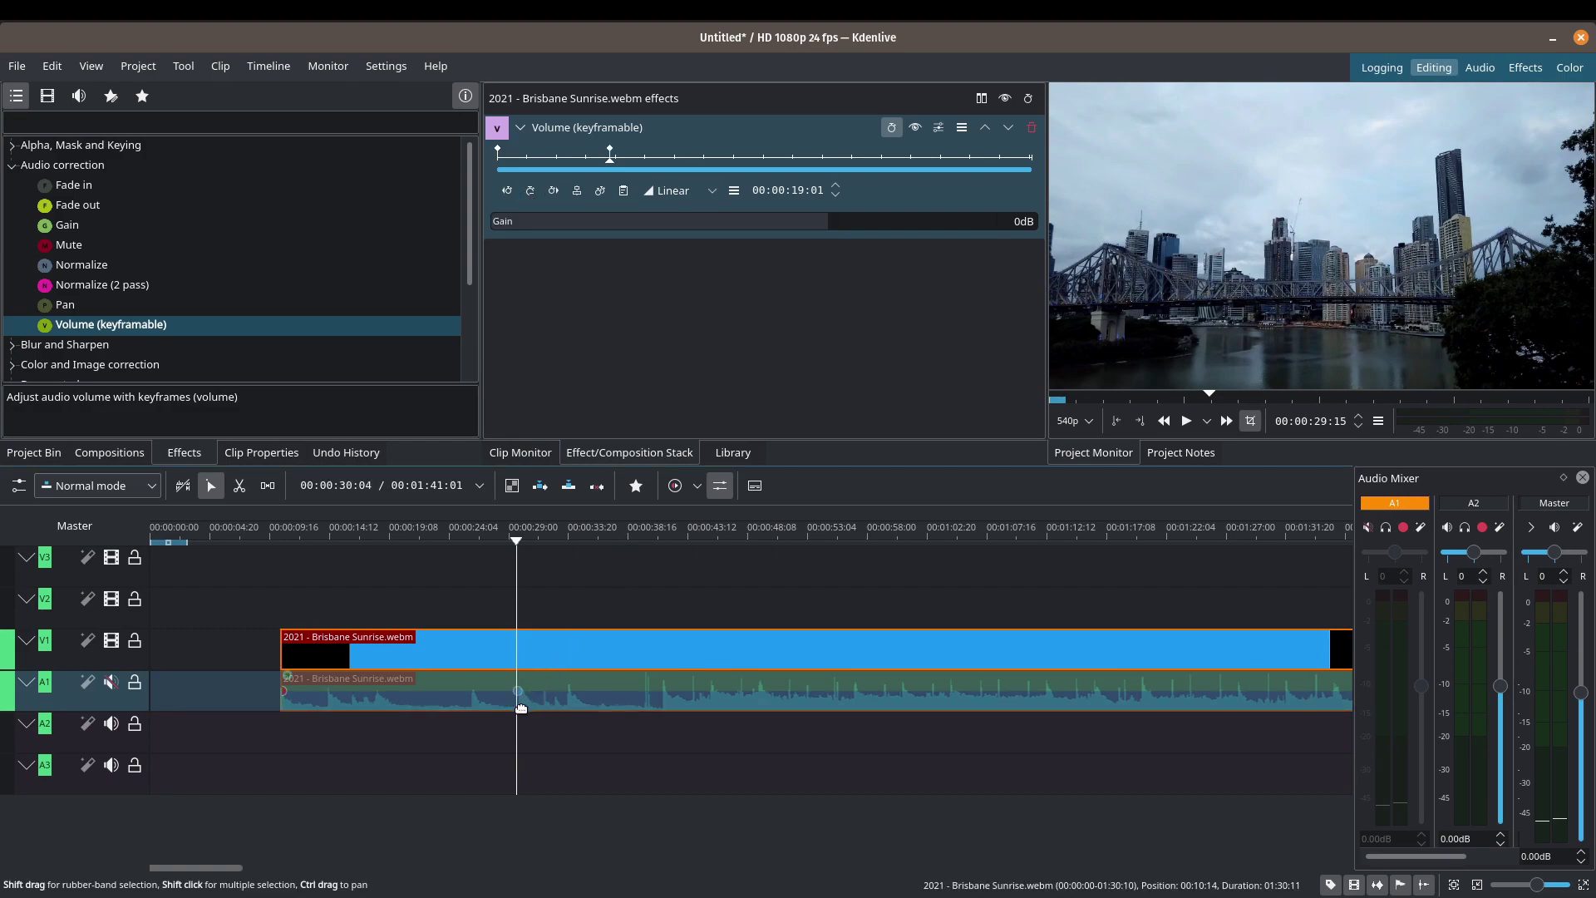
mouse_move(515, 696)
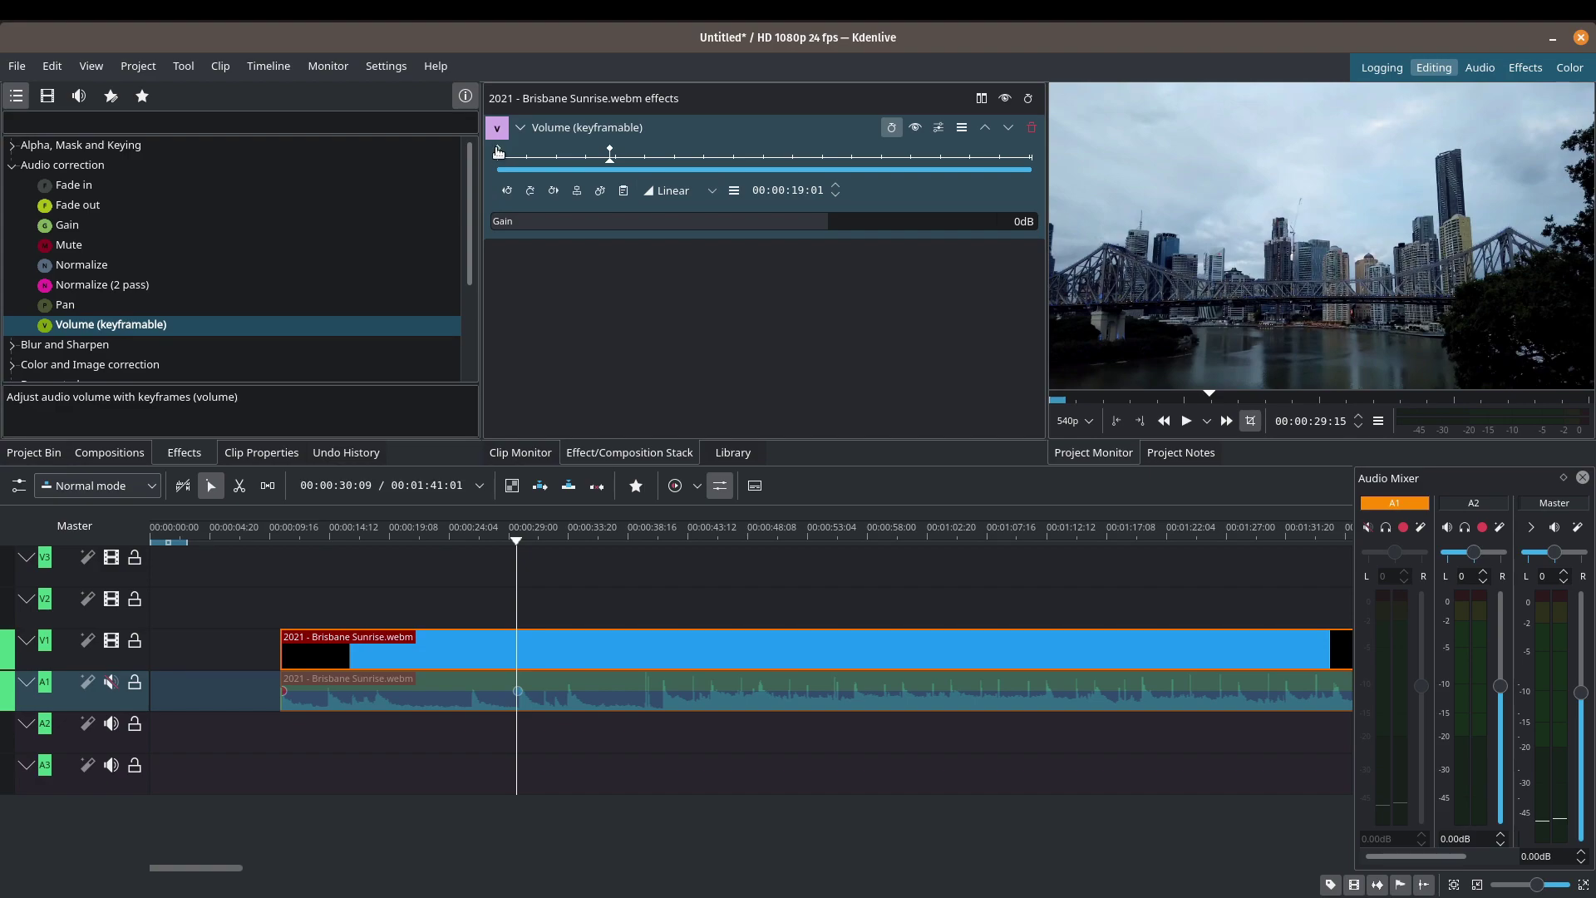
key(ctrl+plus)
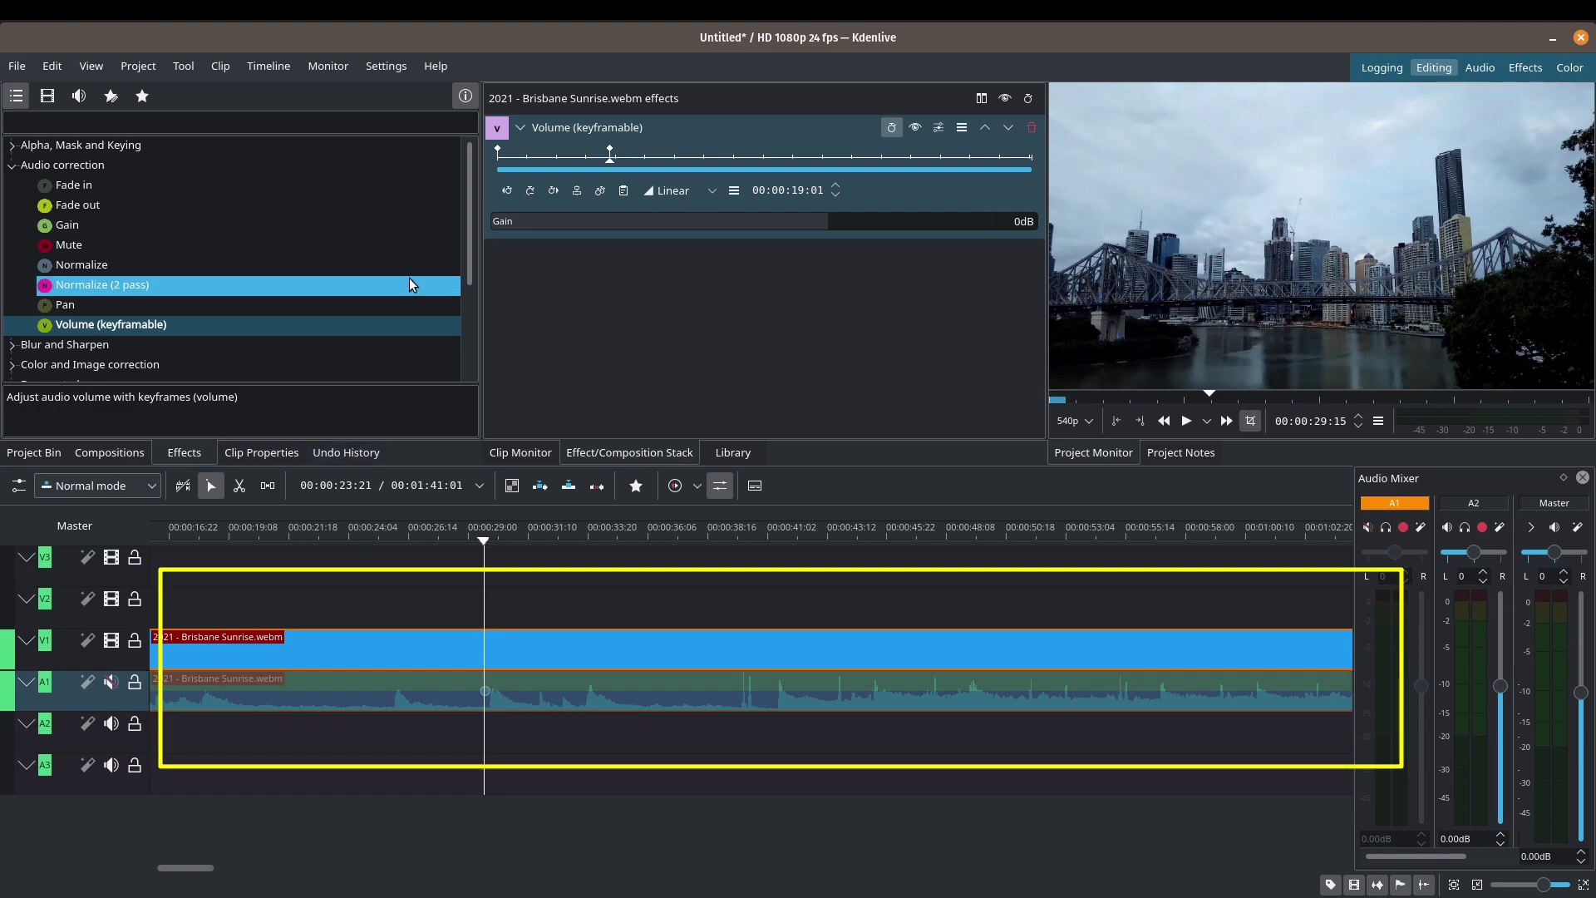
- Add a Volume keyframe at timeline position 00:00:35:07 and set its gain to -30 dB
drag(484, 544, 623, 549)
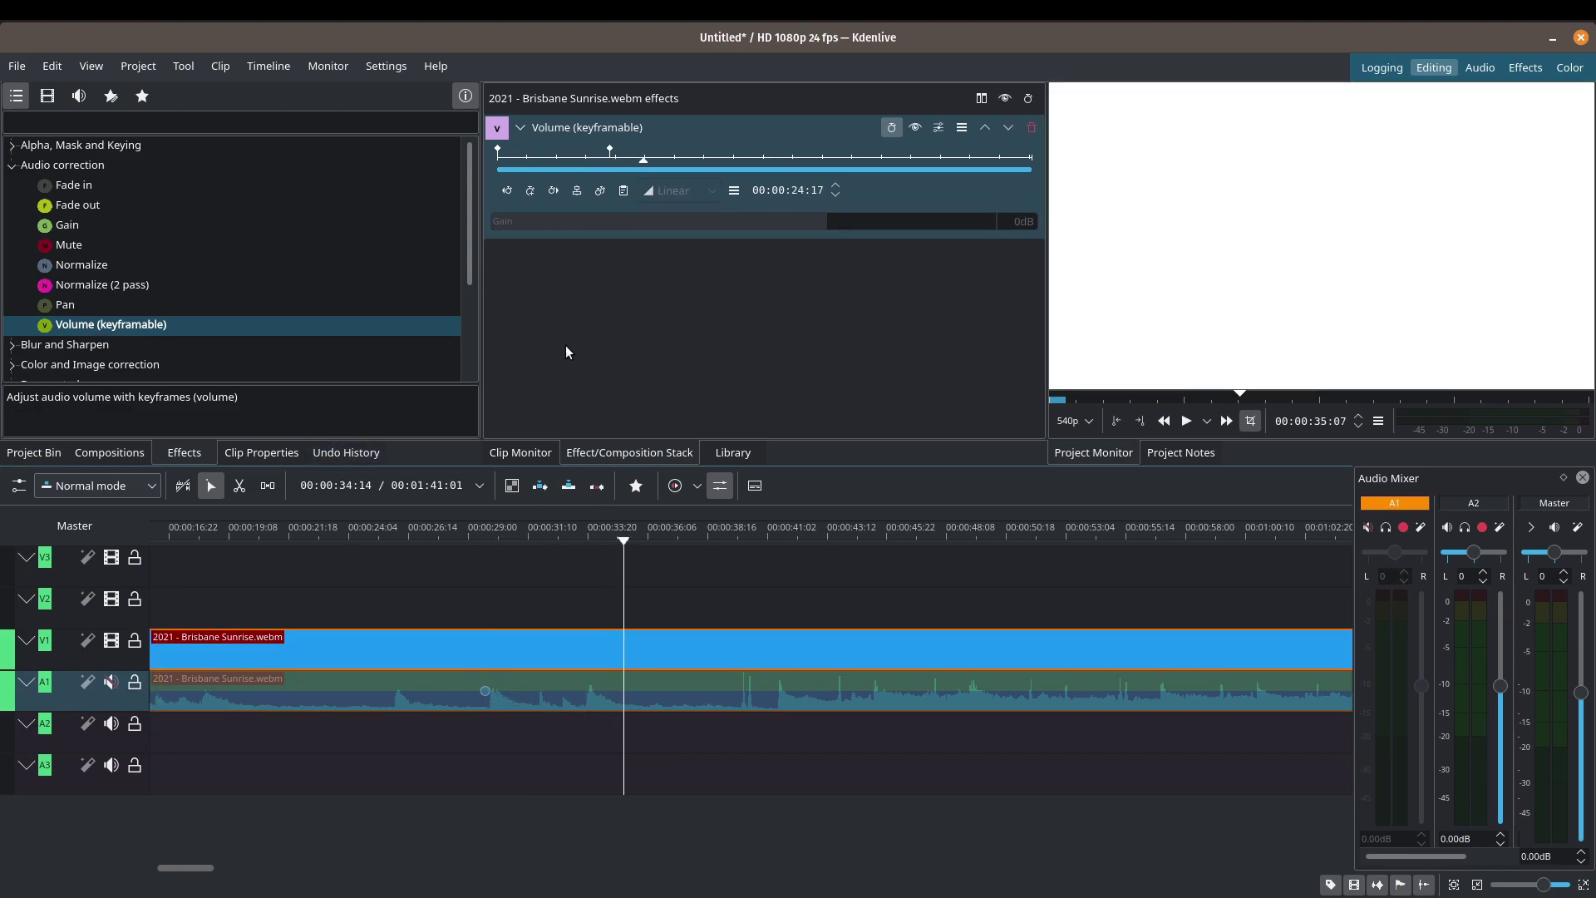
click(530, 191)
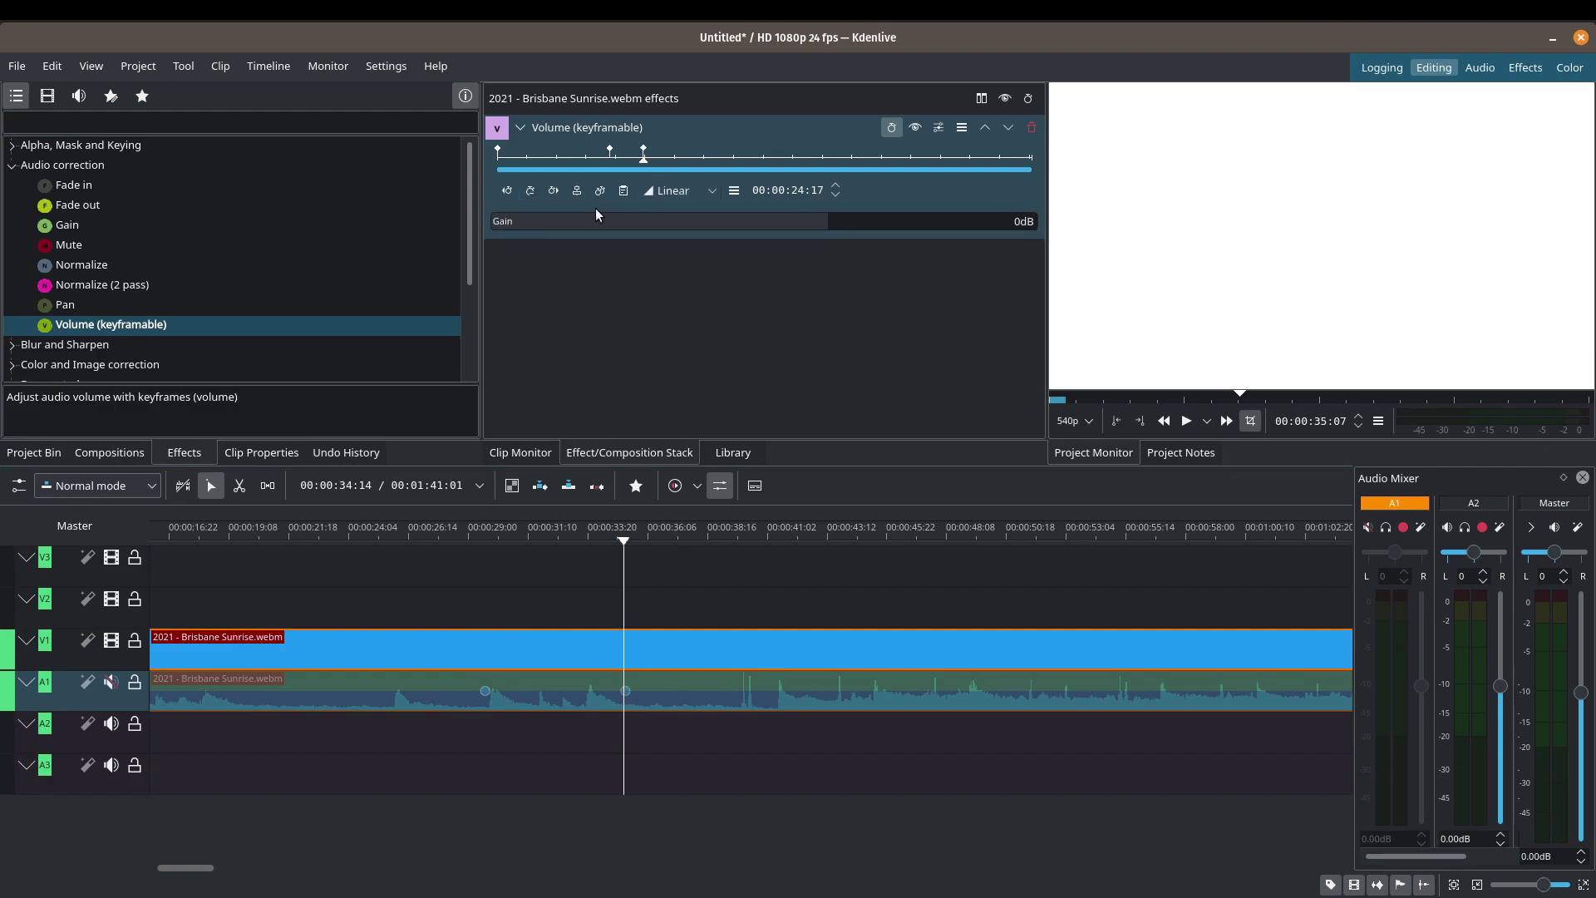
click(645, 151)
drag(817, 225, 728, 225)
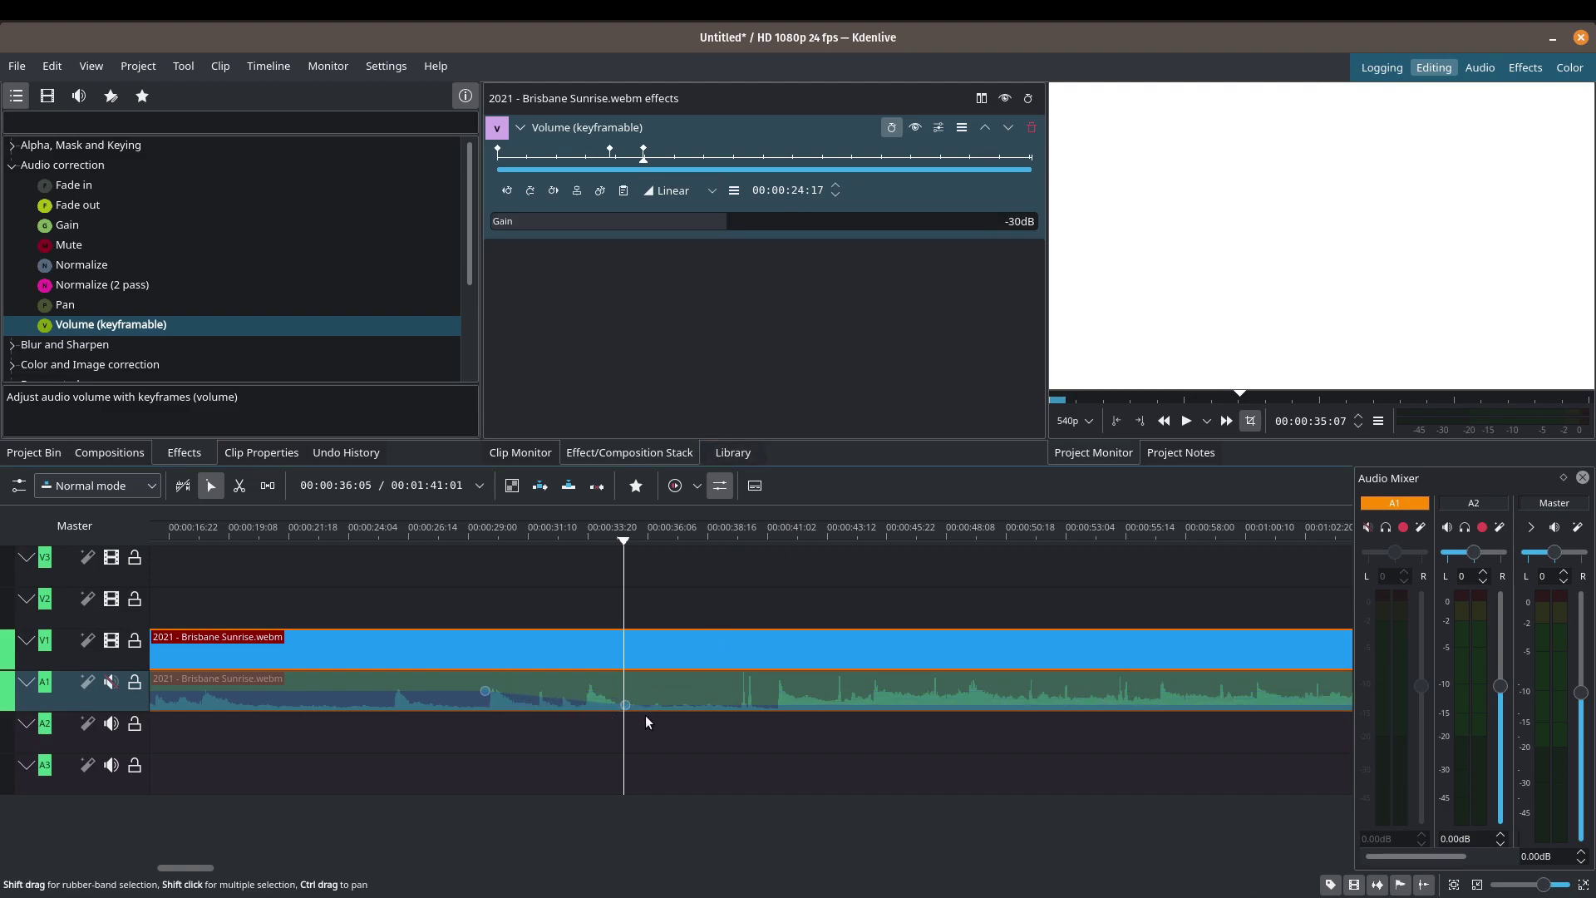
- Add a Volume keyframe at timeline position 00:00:38:07 and set its gain to 20 dB
drag(622, 539, 698, 551)
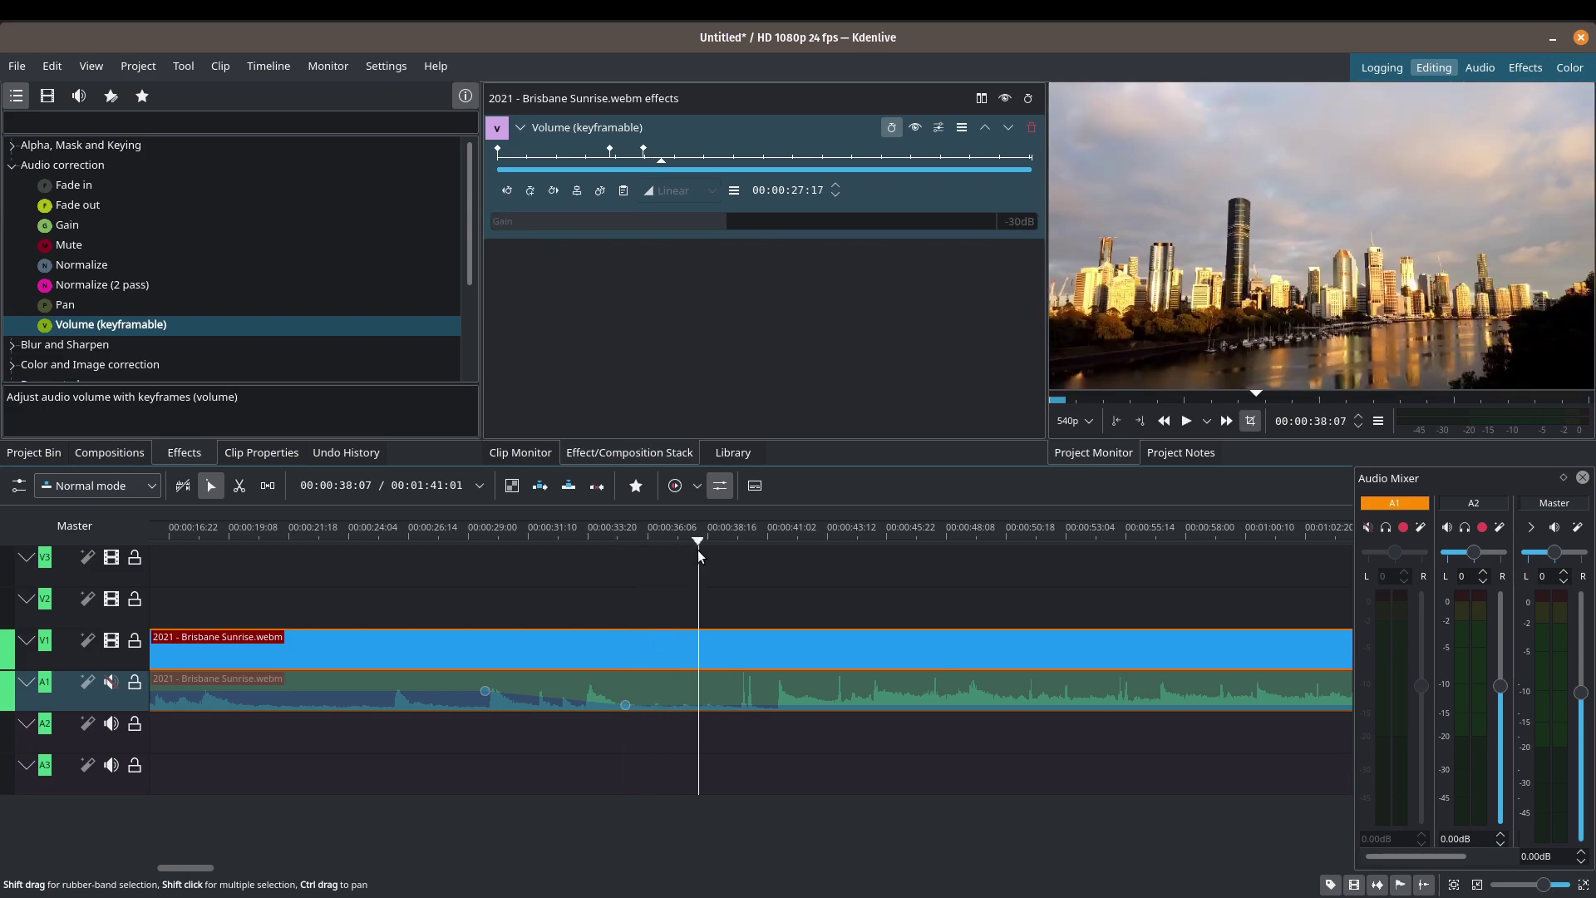
click(530, 190)
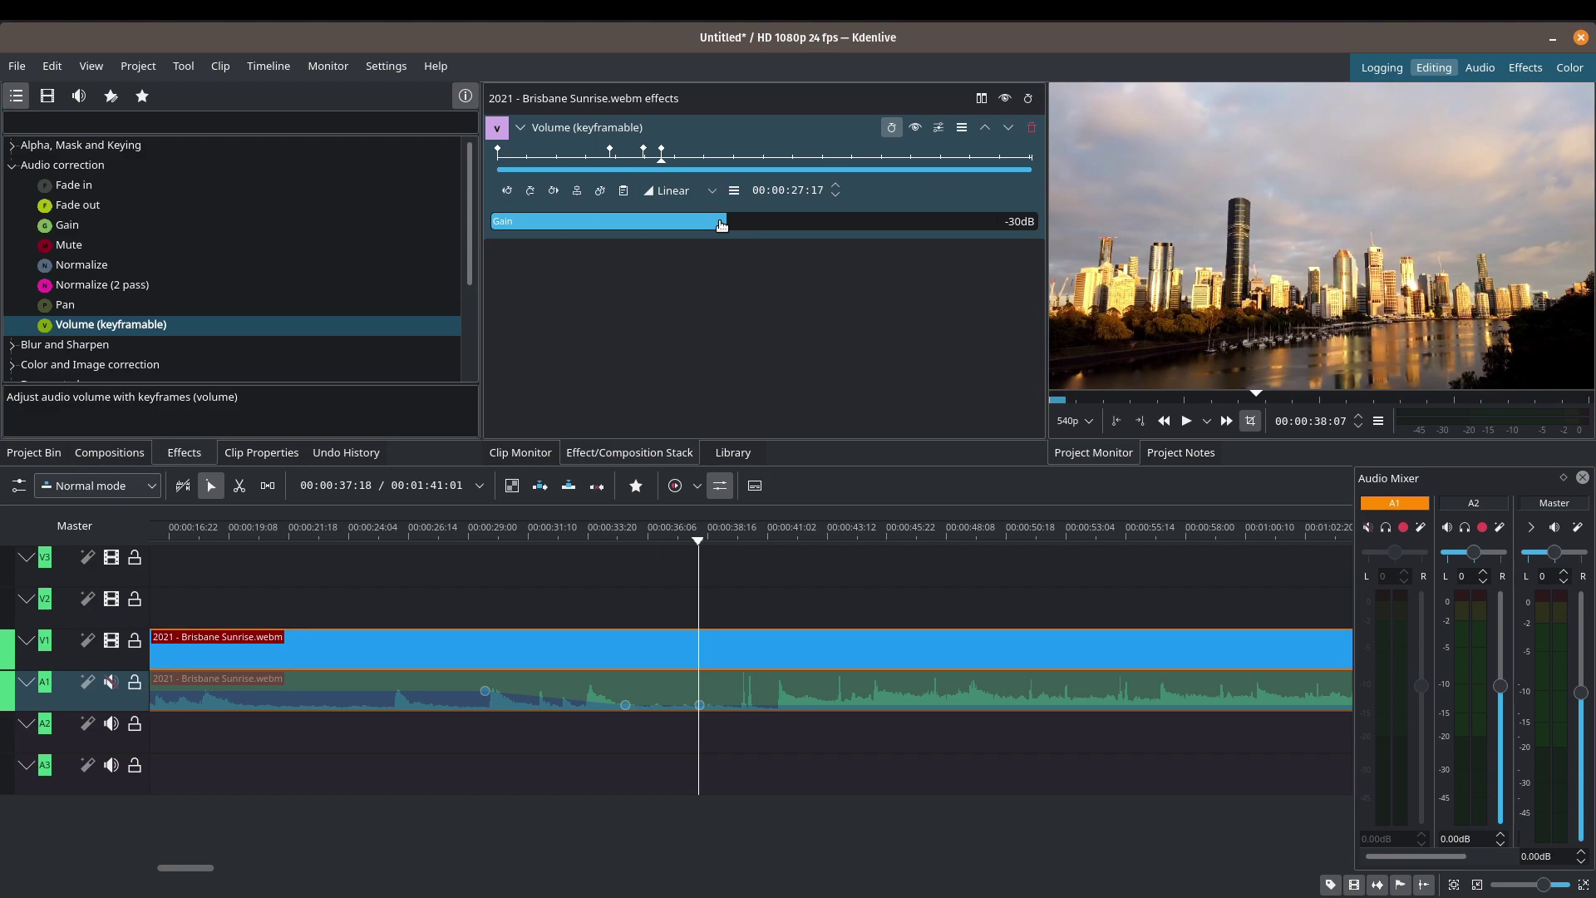
drag(722, 224, 894, 208)
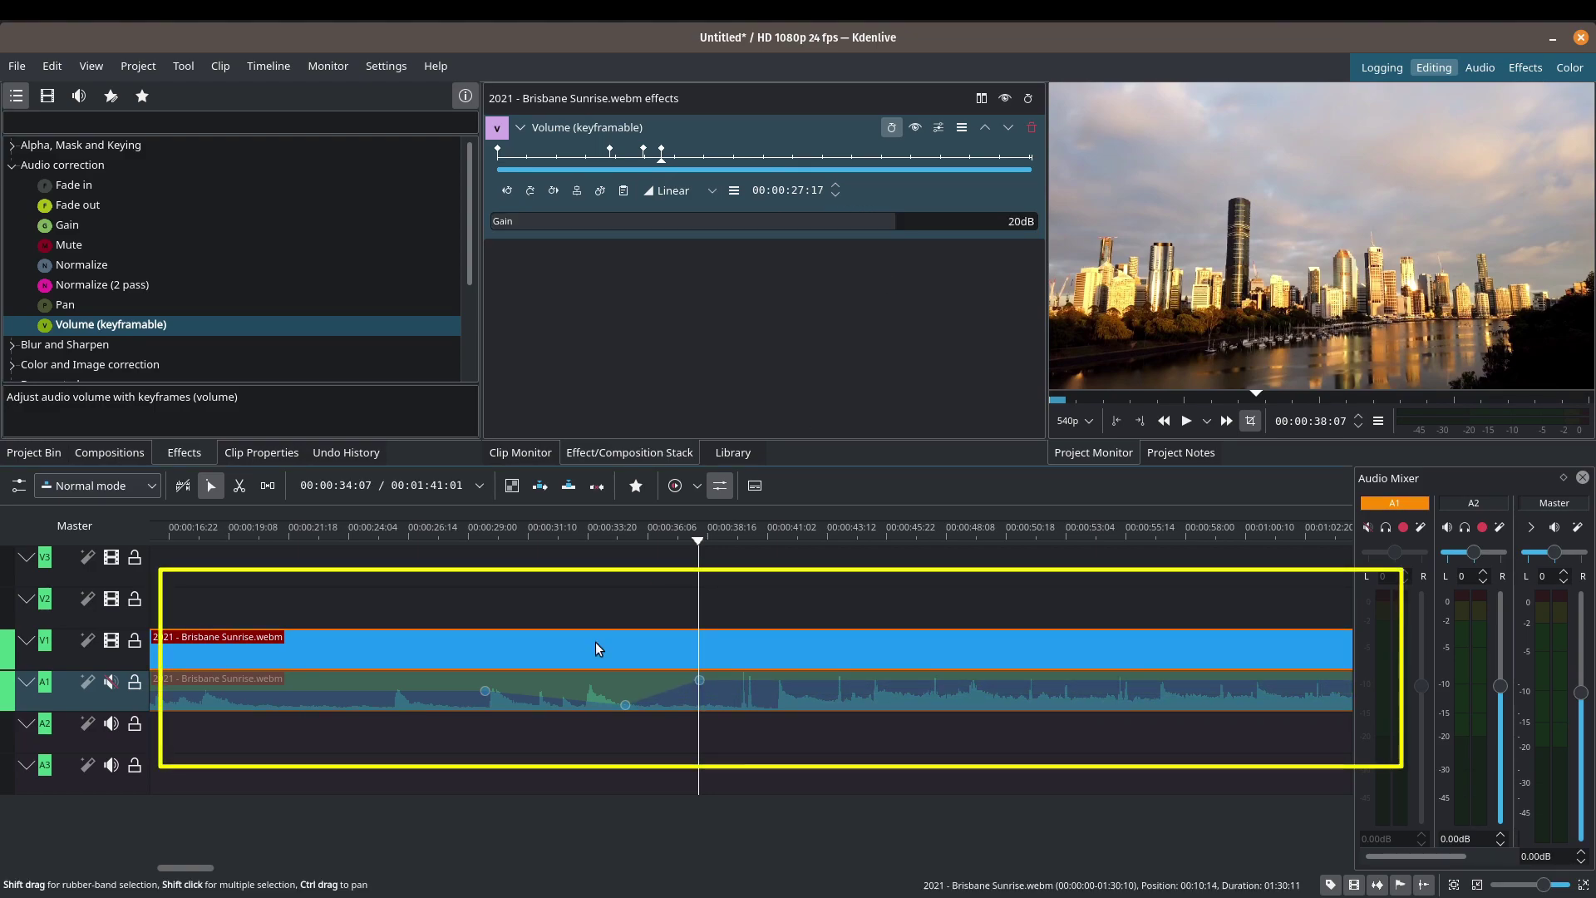
- Return to the keyframe at 00:00:29:15 and play through the volume changes to about 00:00:41
click(507, 191)
click(507, 192)
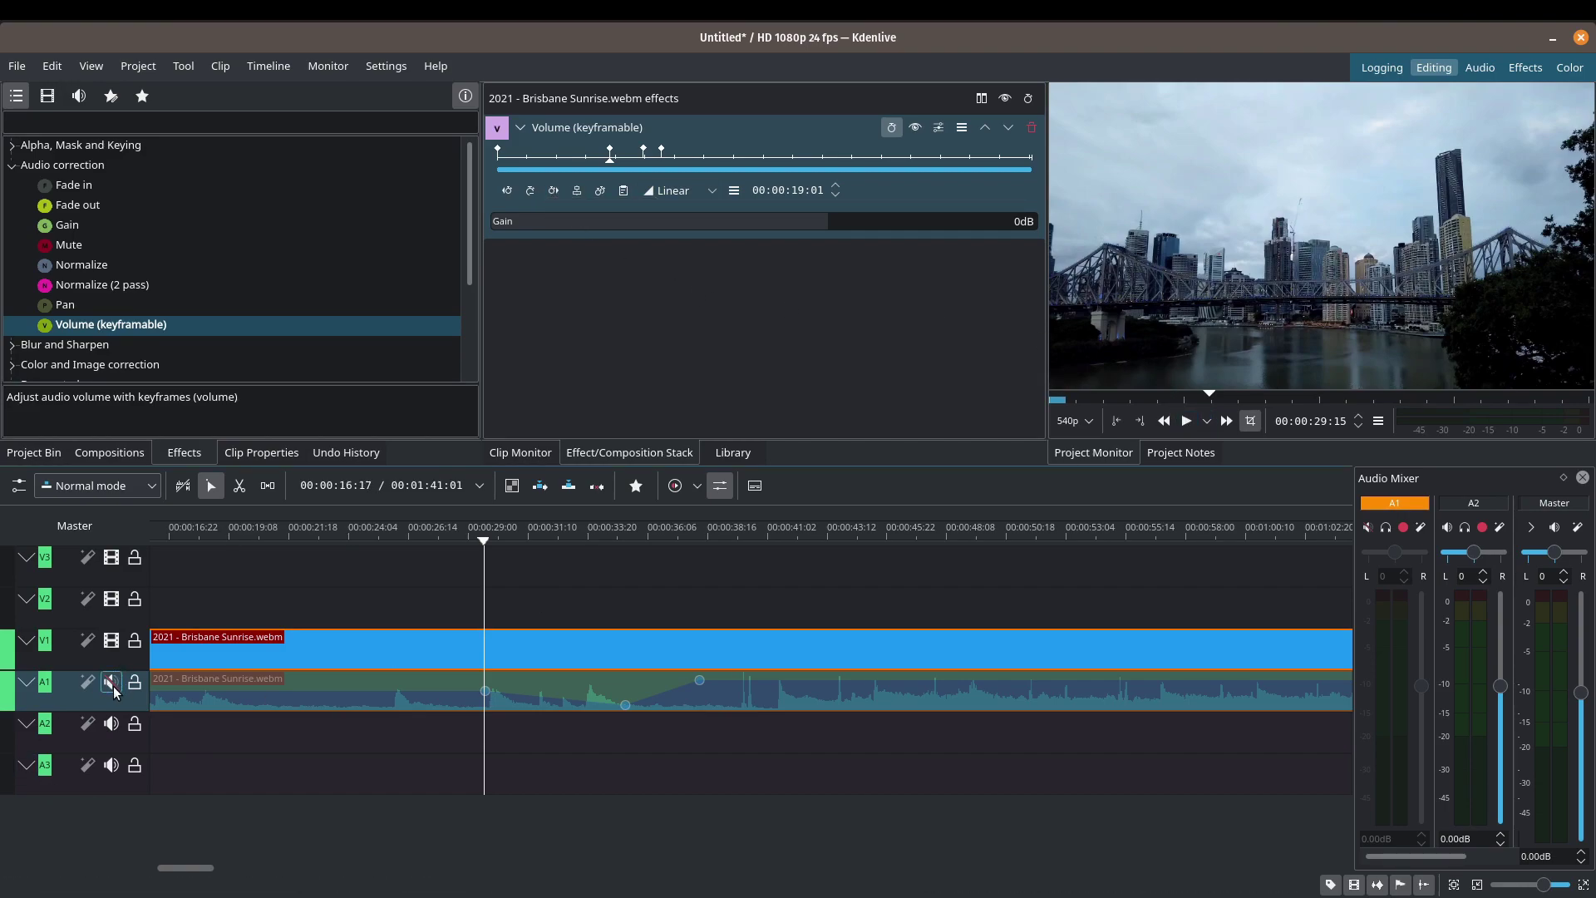
click(1183, 422)
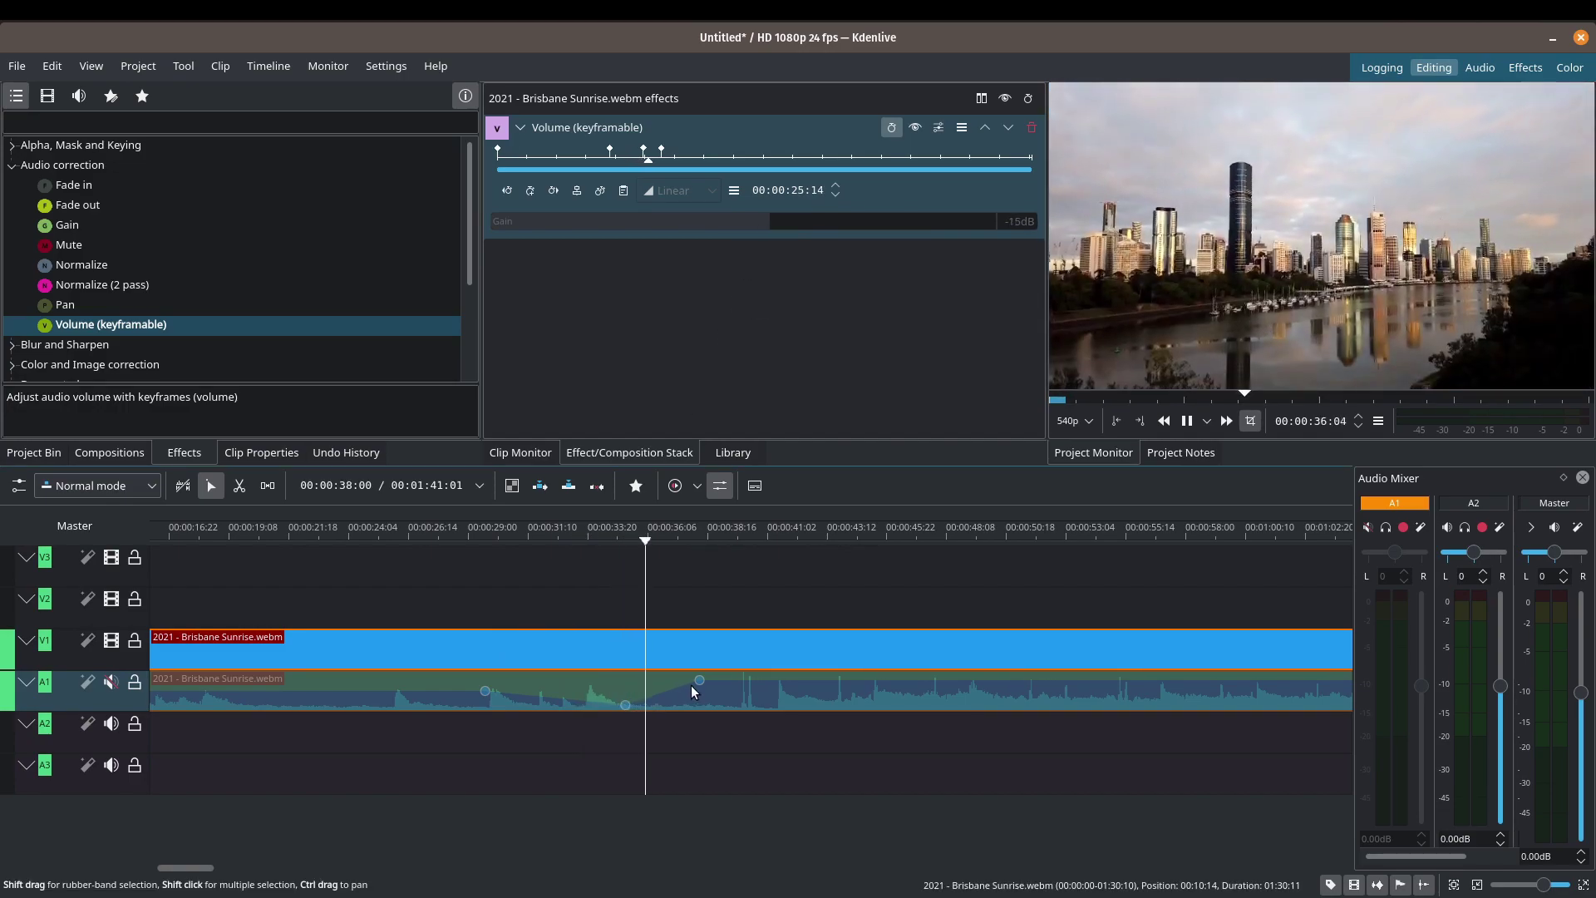
mouse_move(700, 682)
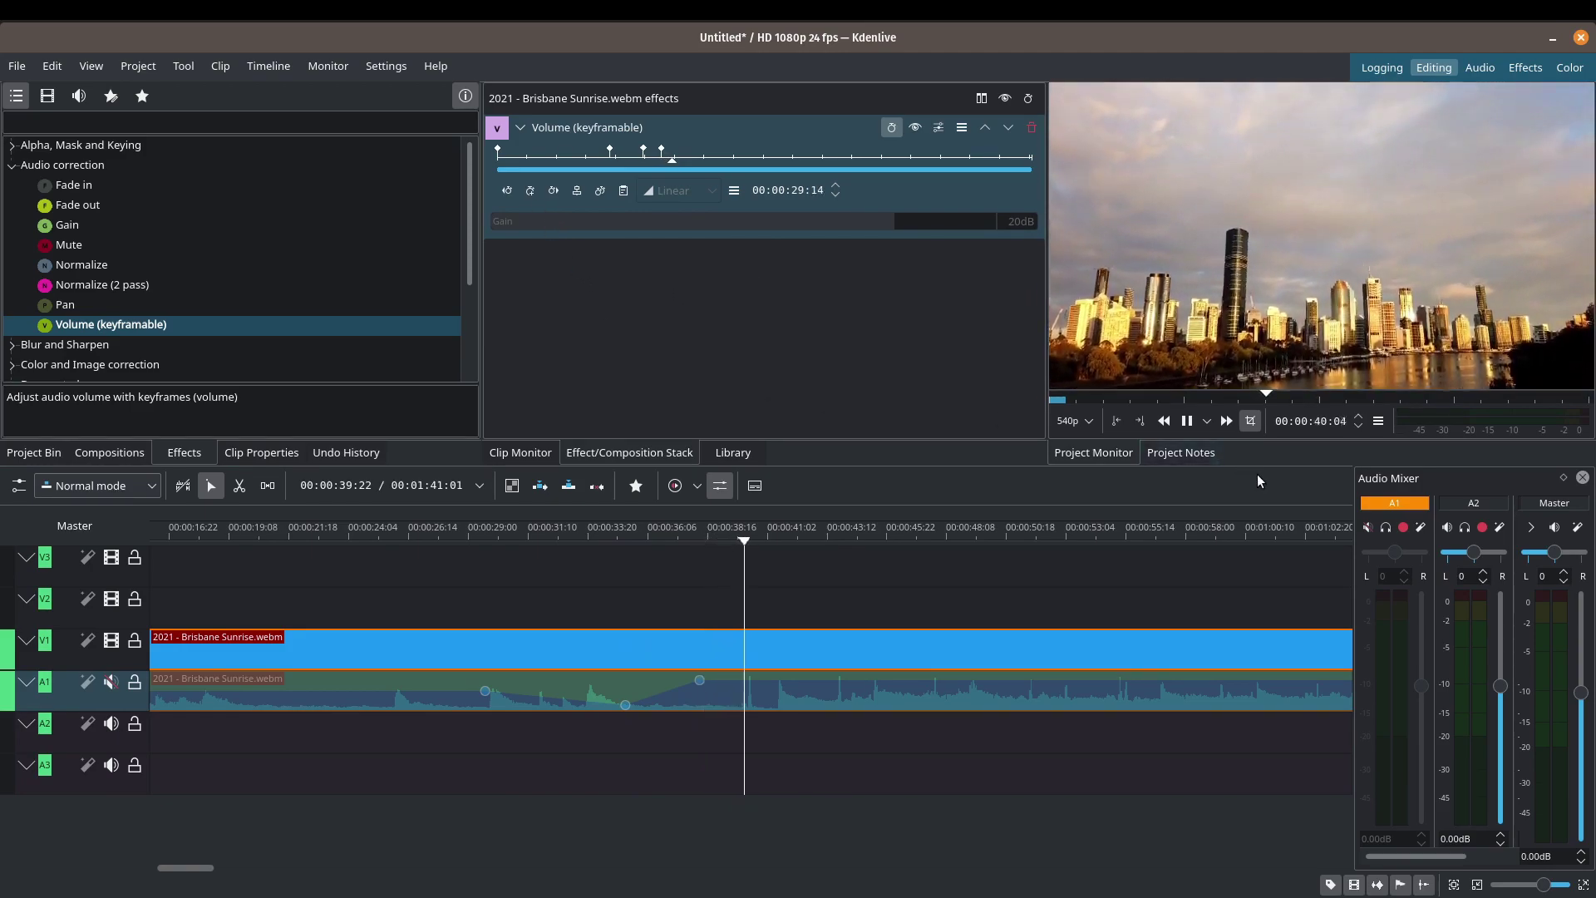
click(1191, 422)
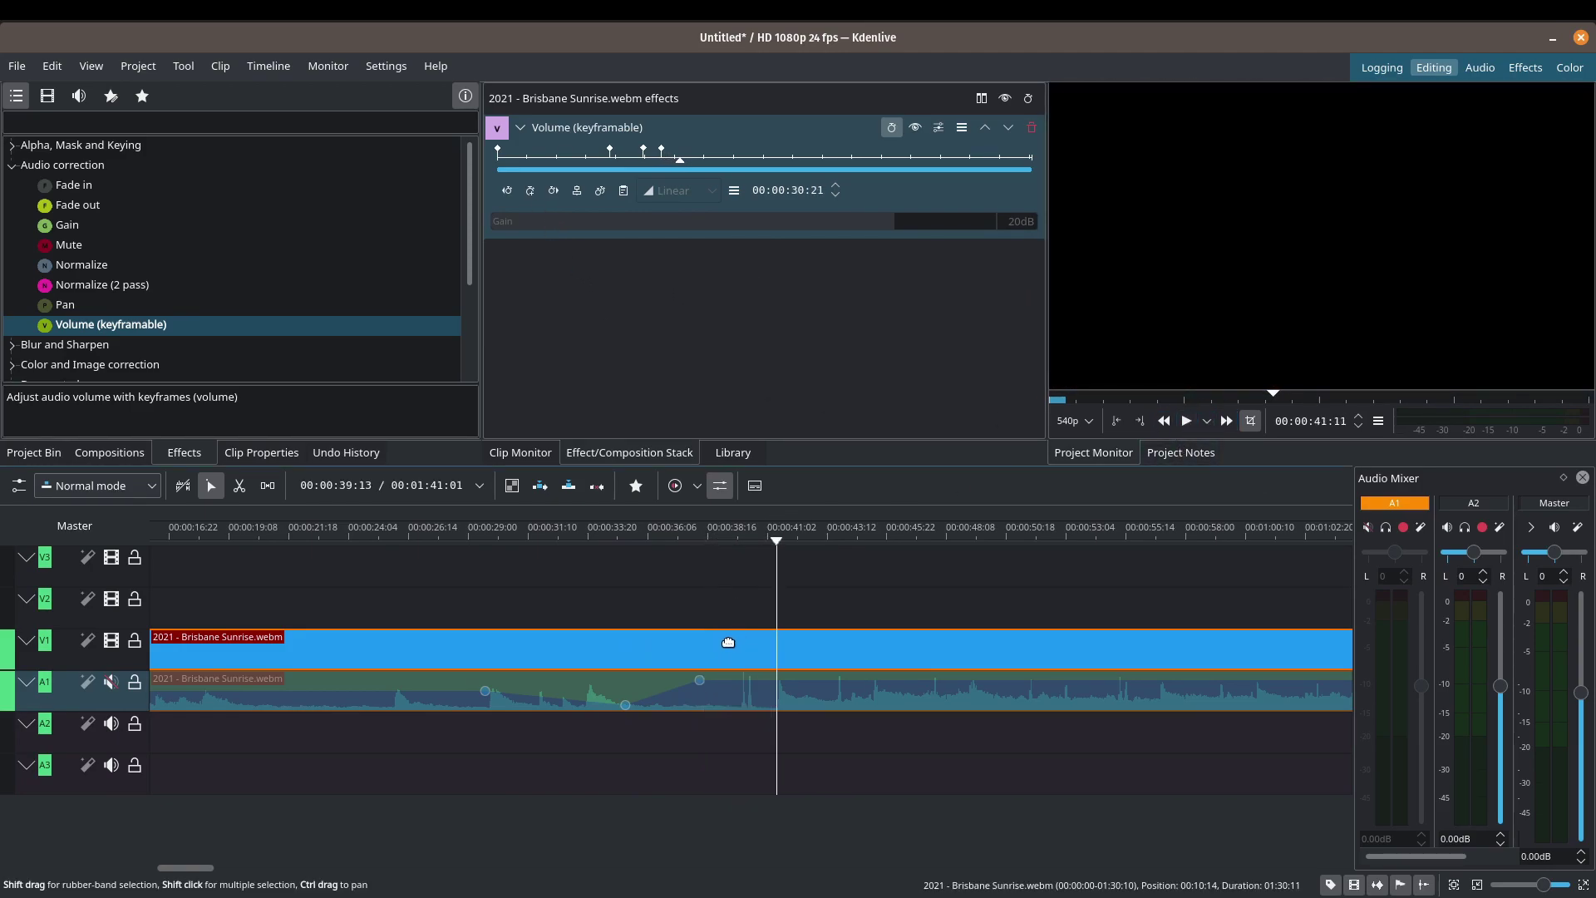
- Add a Volume keyframe at 00:00:29:17, two frames after the keyframe at 00:00:29:15
drag(773, 540, 486, 560)
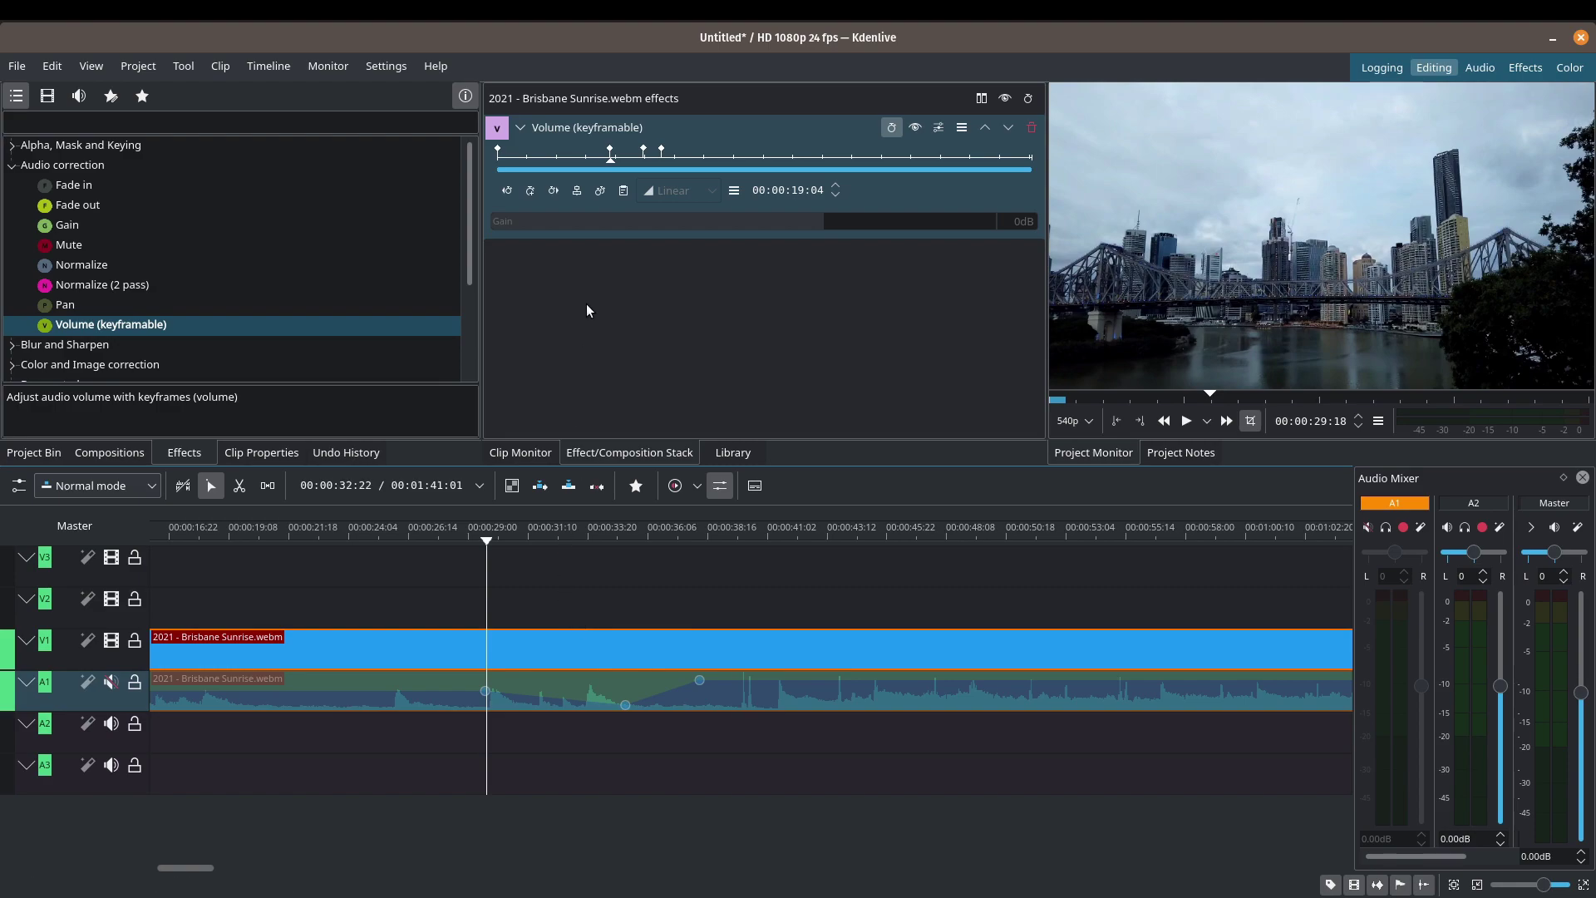
click(505, 191)
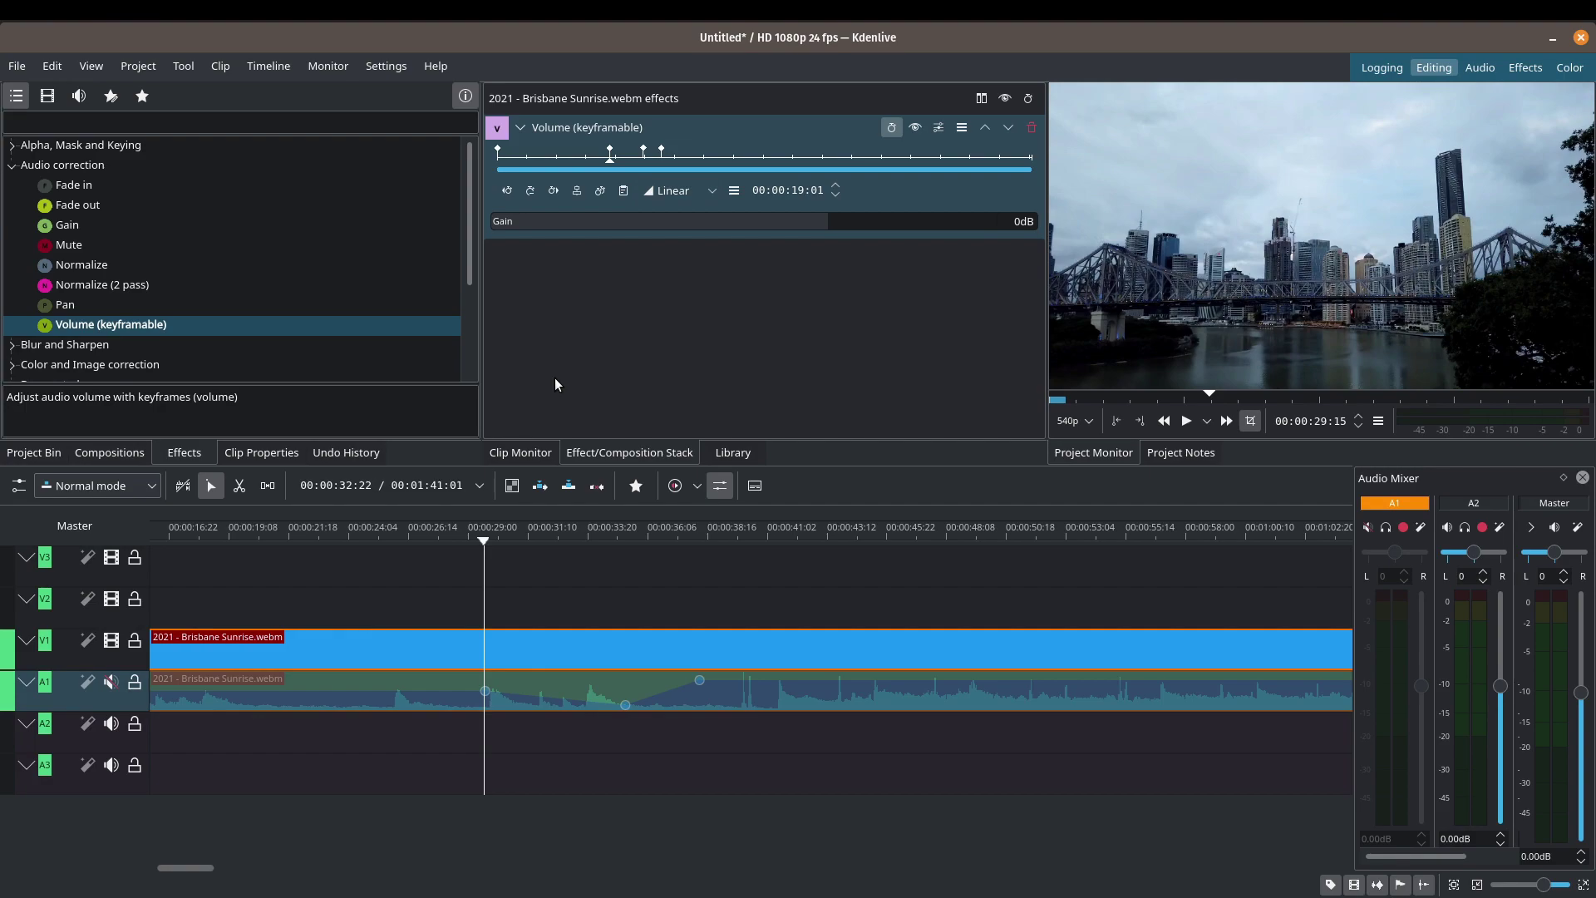
key(Right)
key(Right)
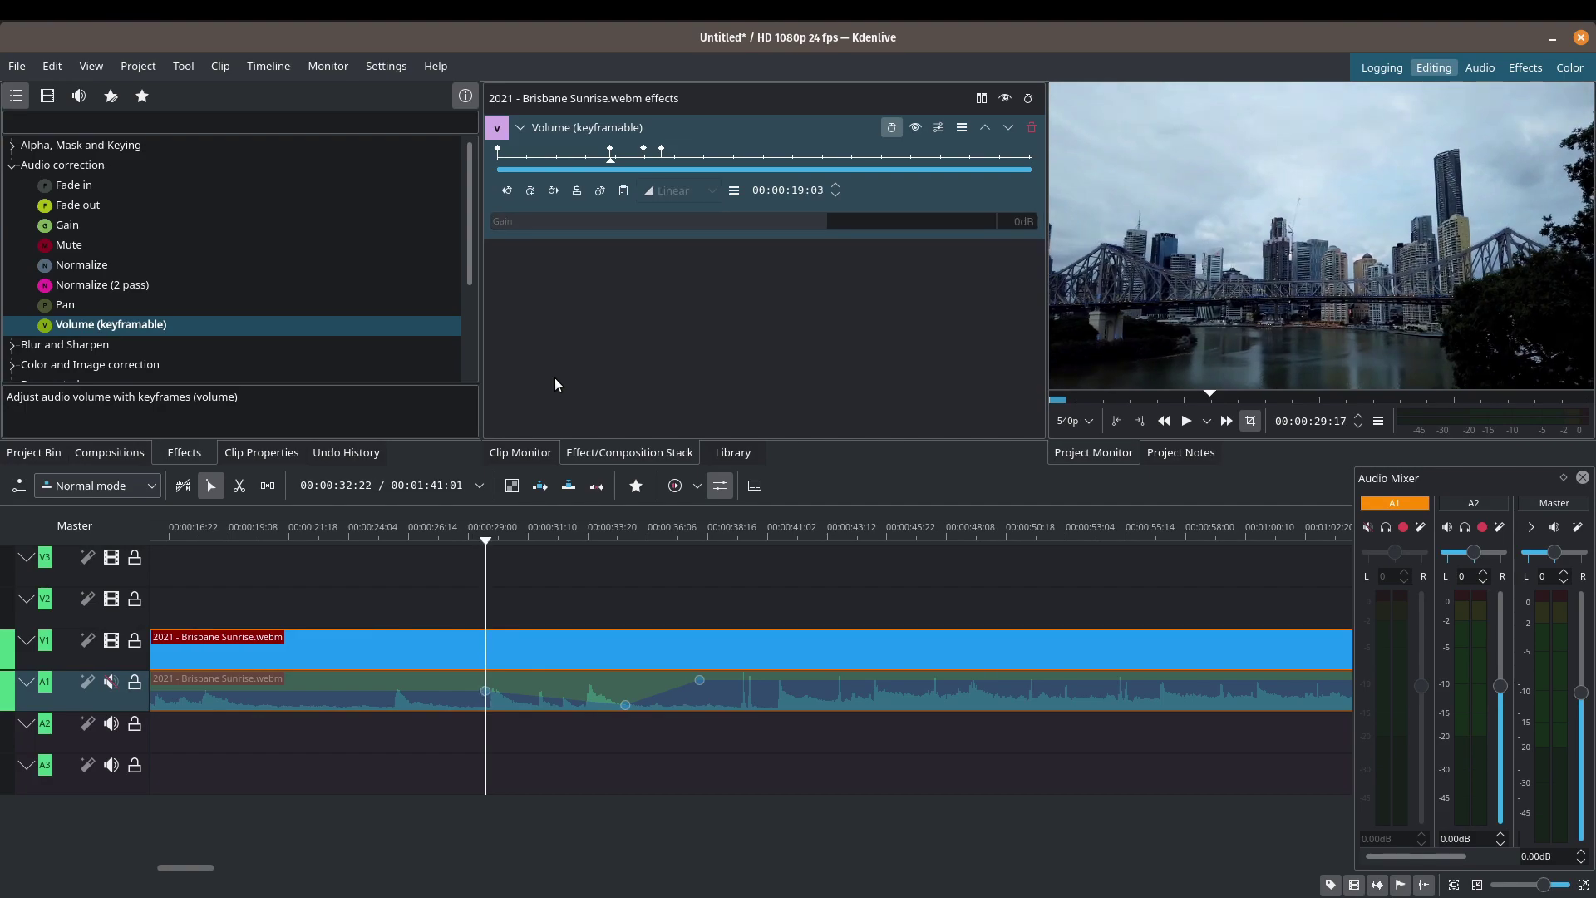
click(530, 191)
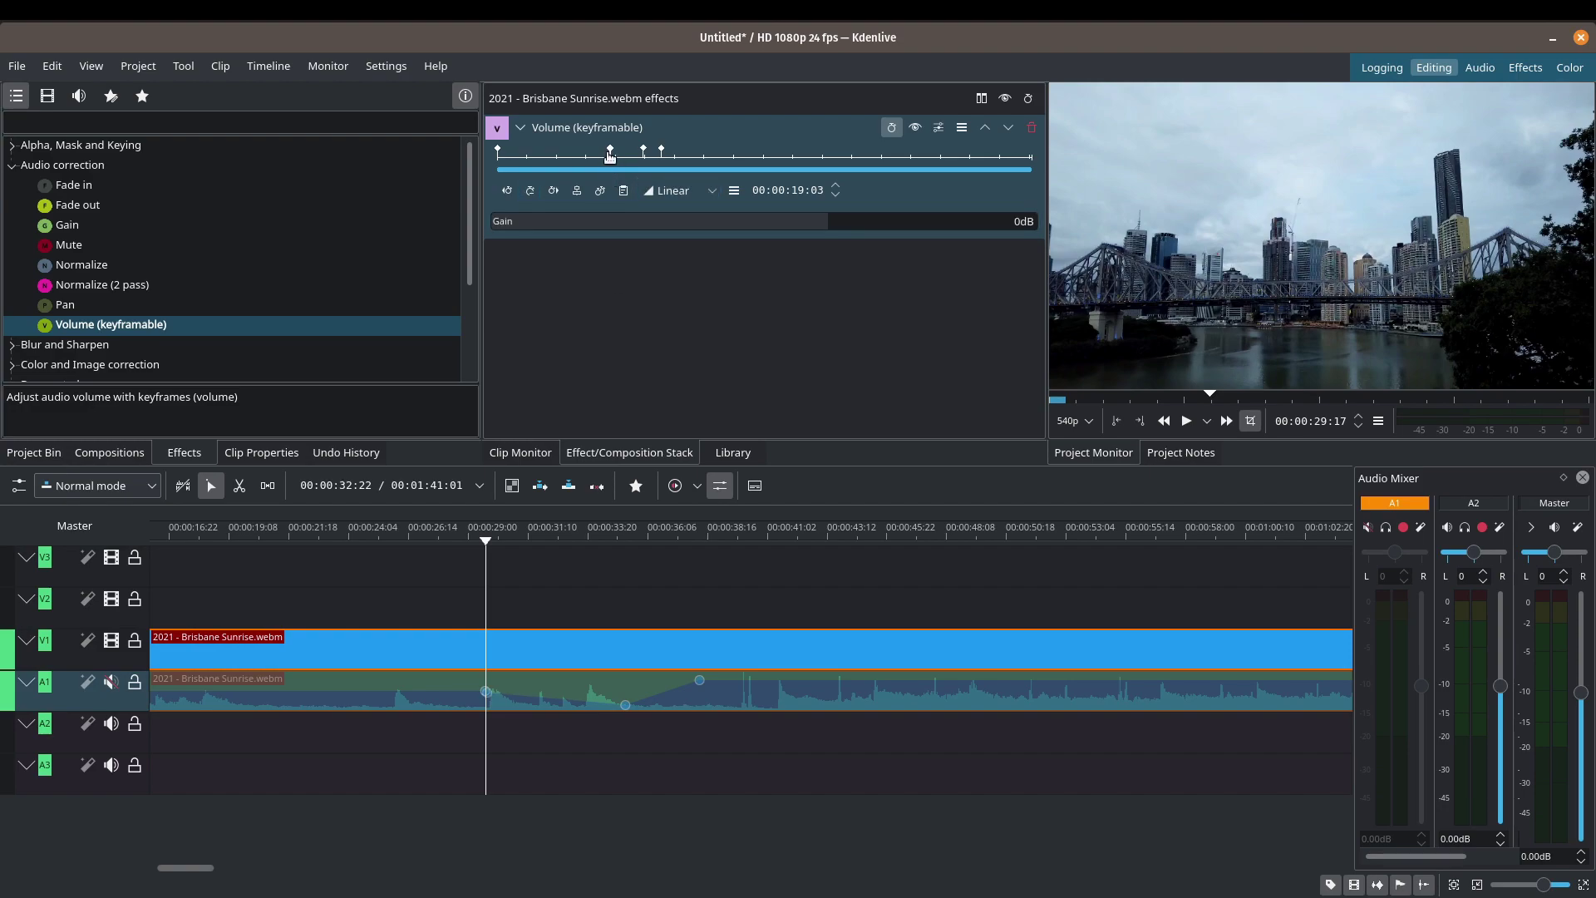
- Zoom the keyframe ruler in on the two adjacent keyframes and set the gain of the one at 00:00:29:17 to -18 dB
drag(1029, 170, 611, 173)
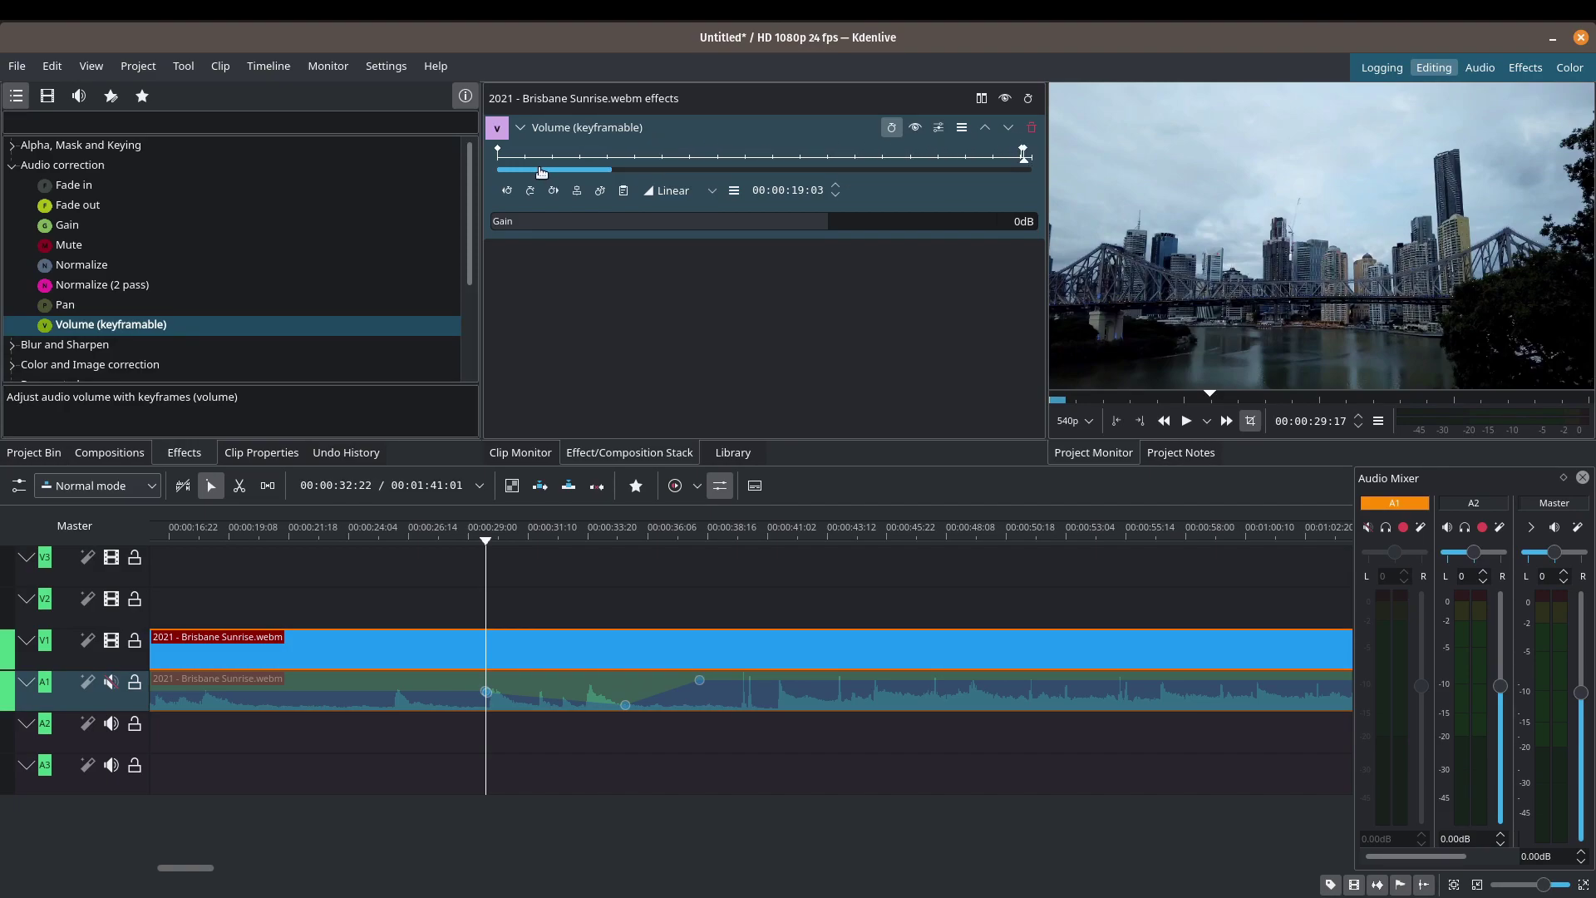
click(565, 166)
drag(561, 173, 645, 169)
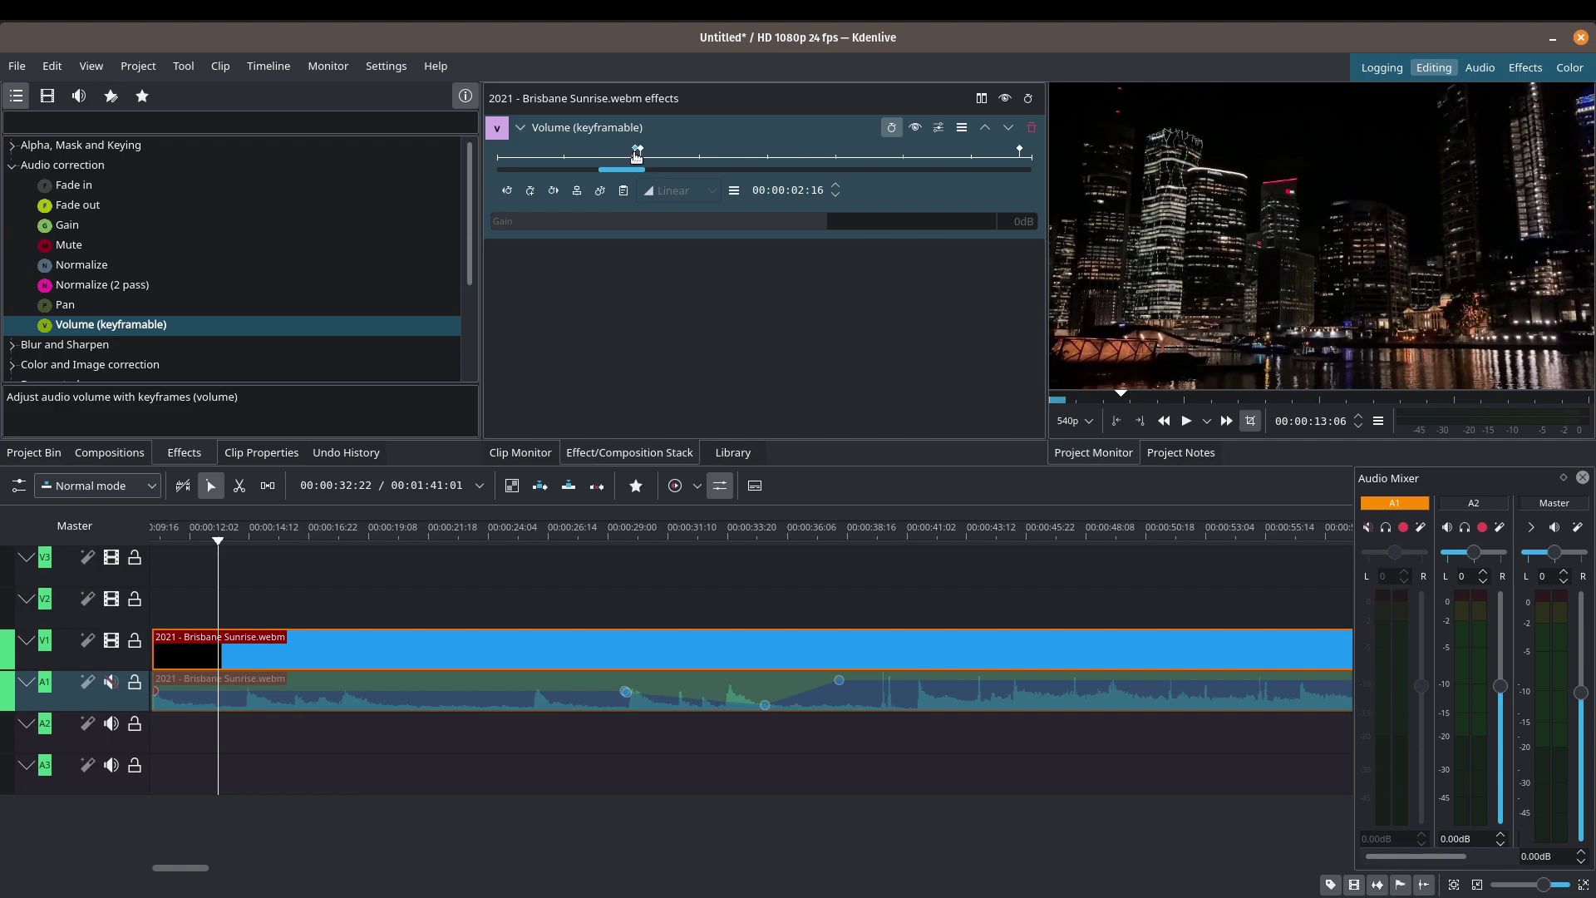
click(640, 151)
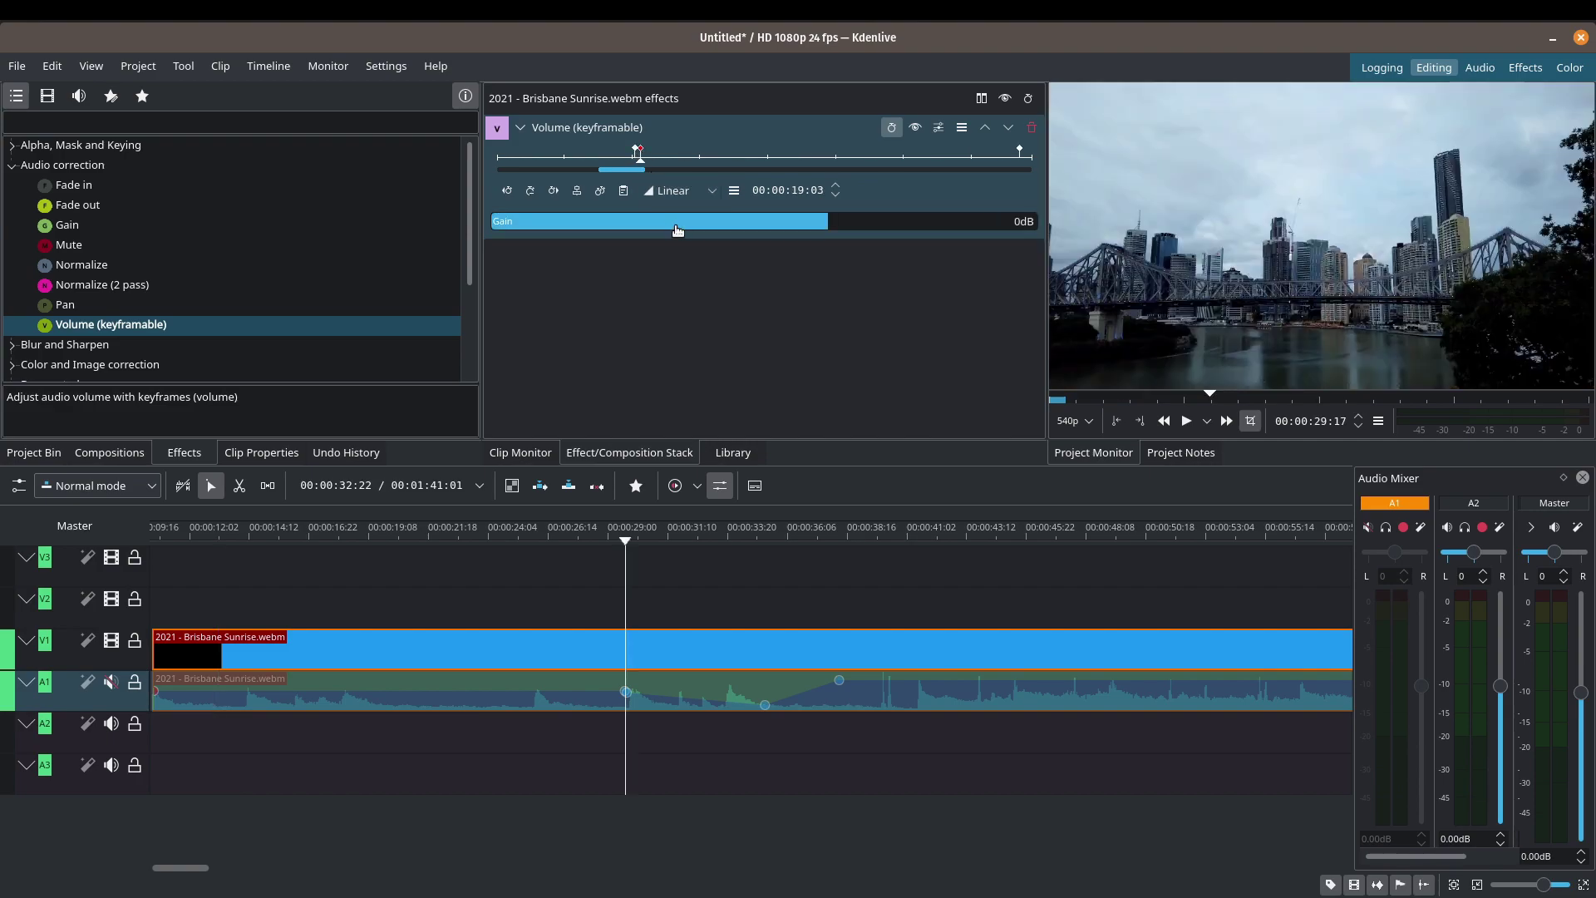
click(506, 192)
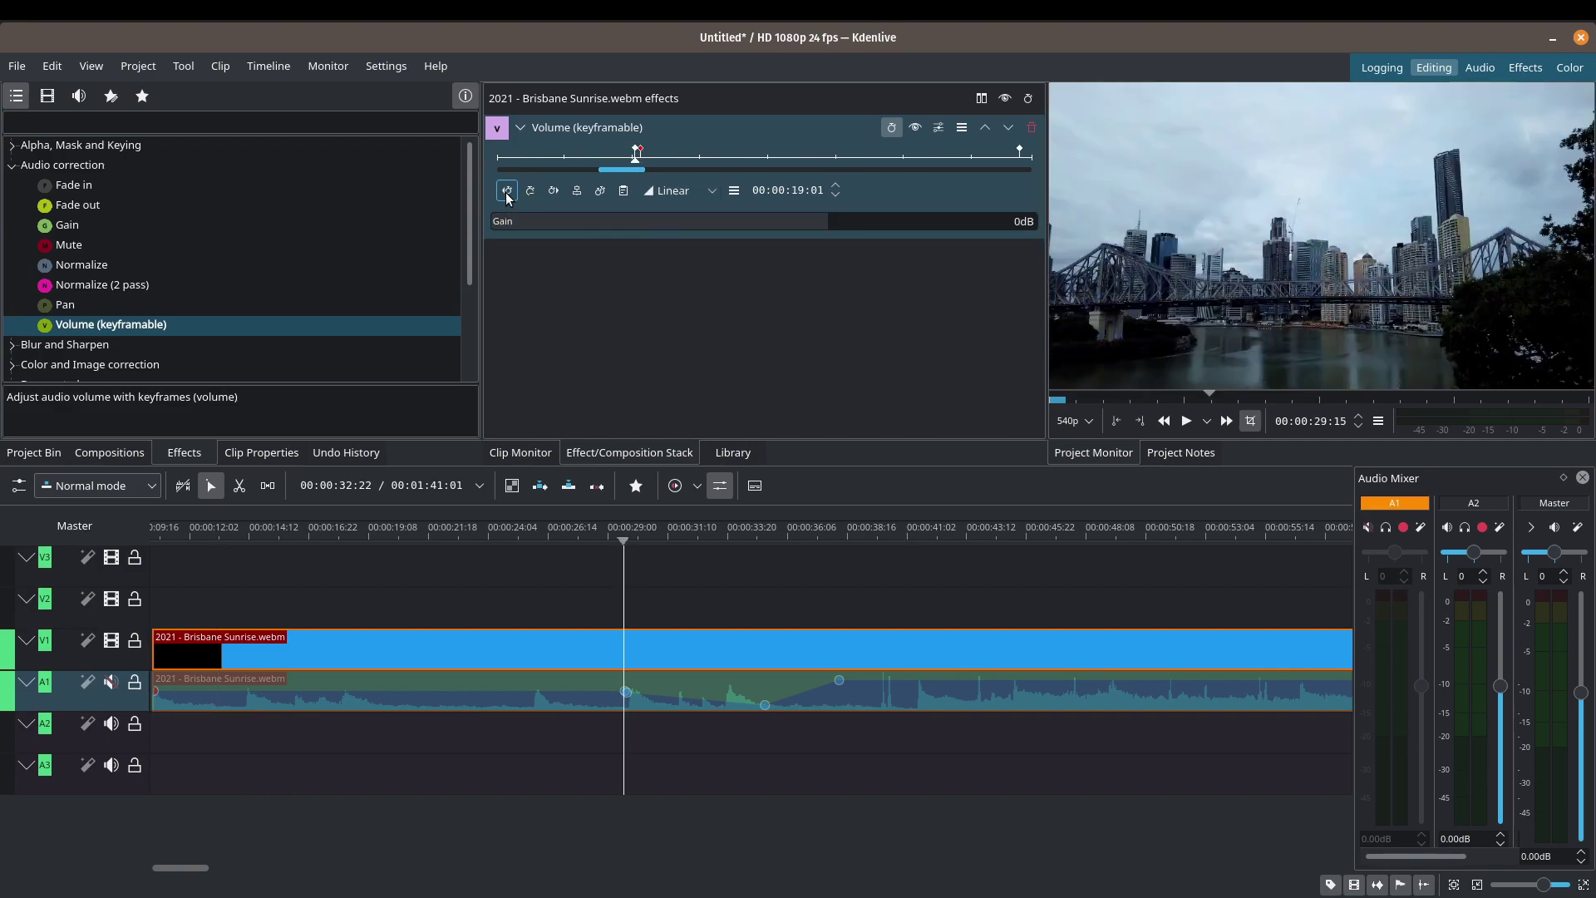
click(553, 191)
drag(824, 227, 766, 224)
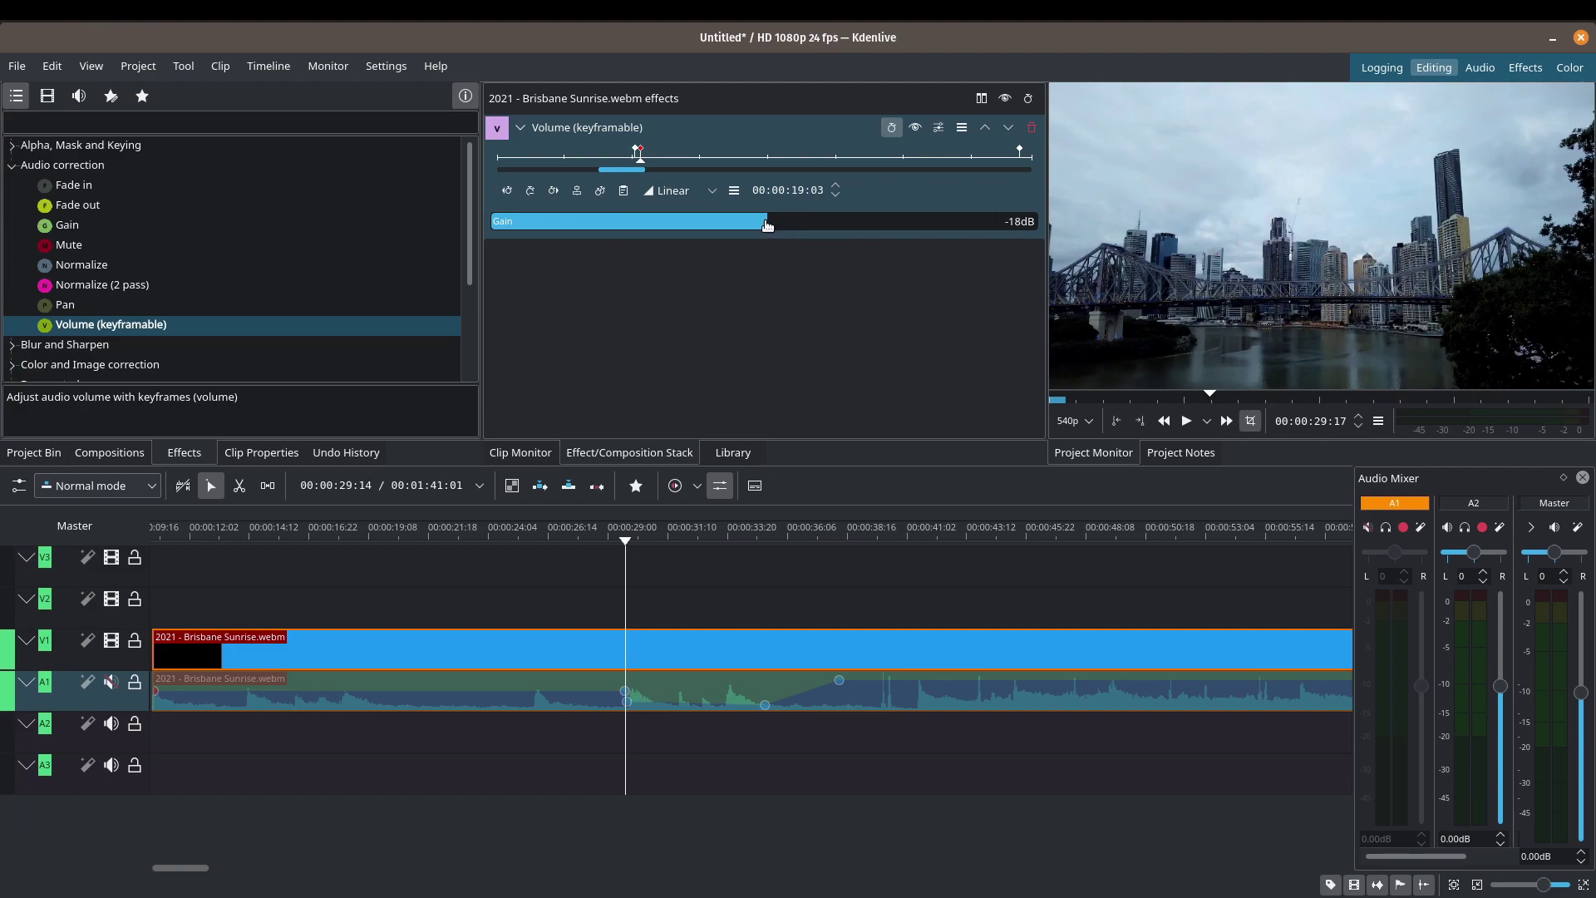
- Add a Volume keyframe at 00:00:35:05, two frames before the -30 dB keyframe
click(550, 196)
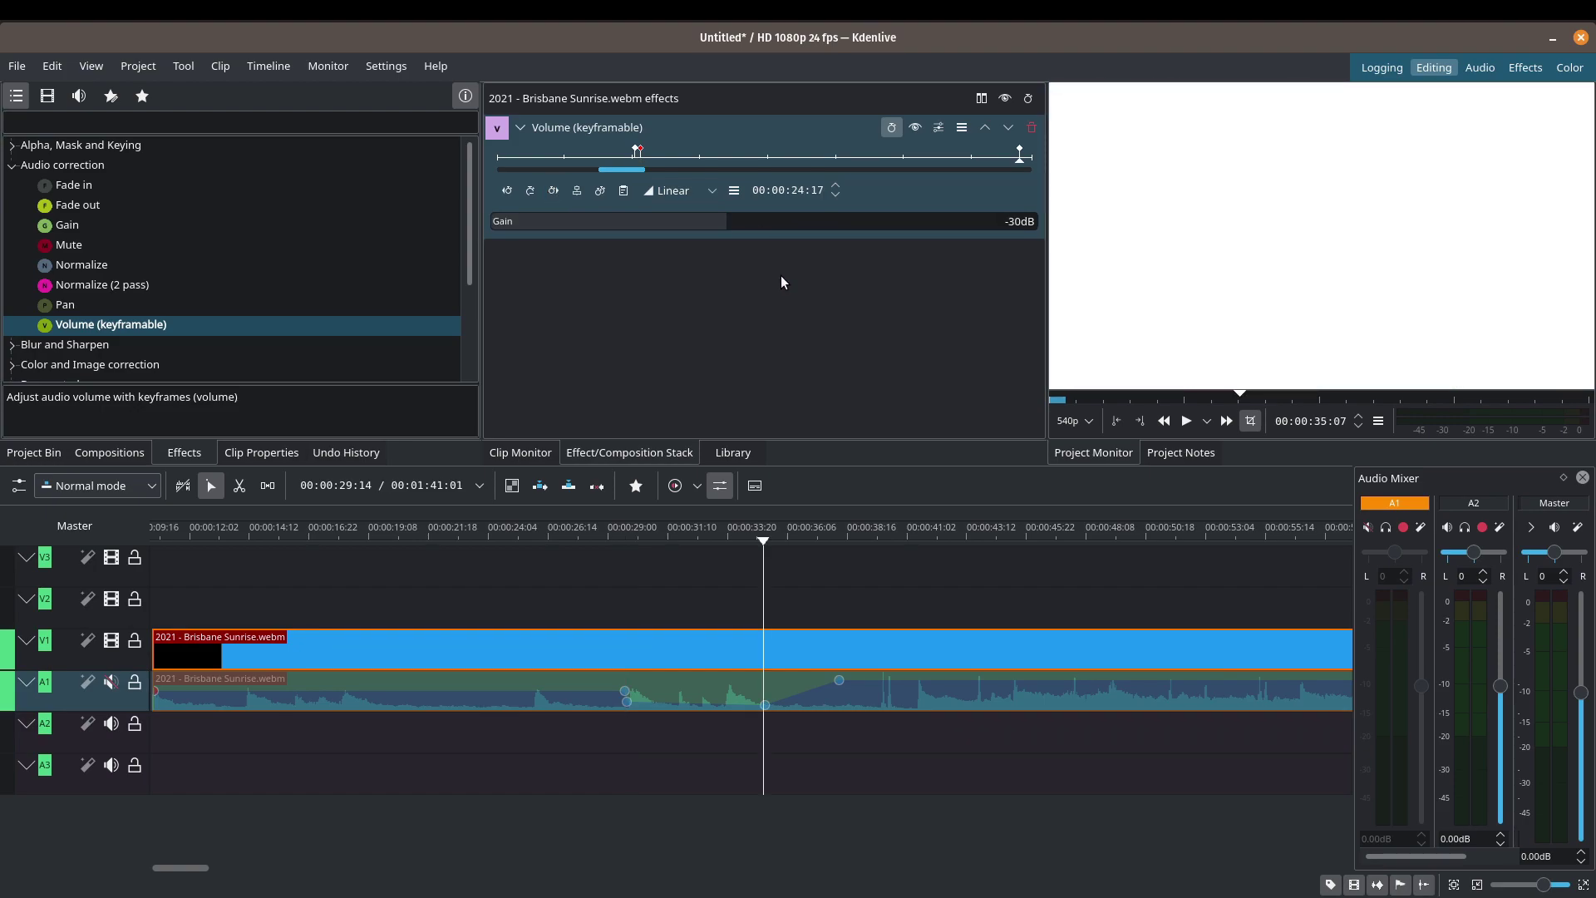
key(Left)
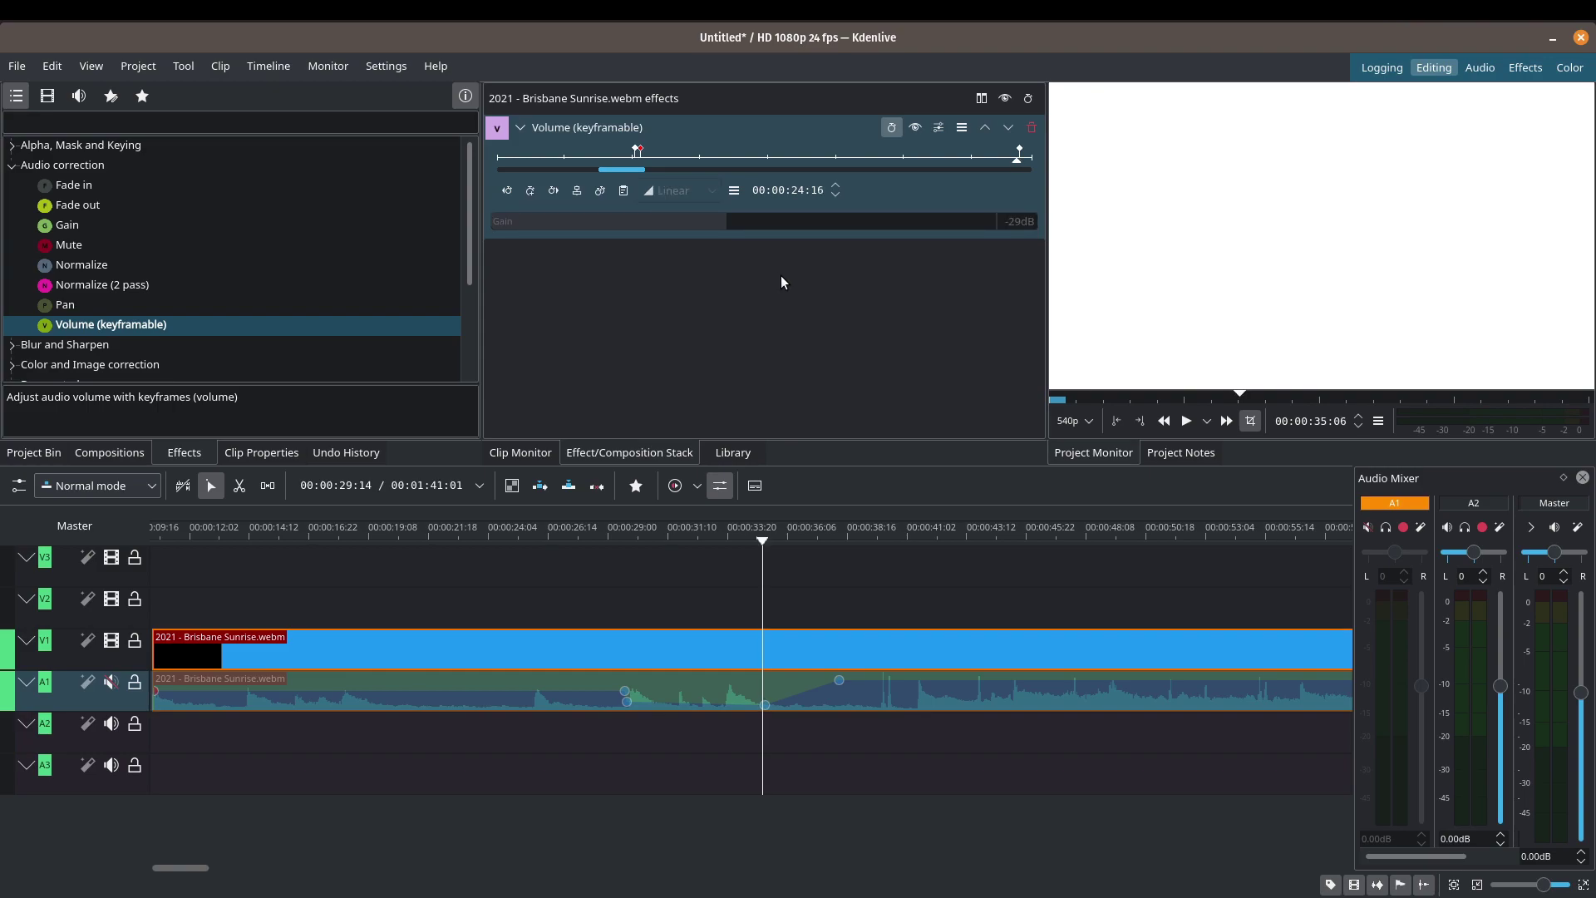
click(528, 197)
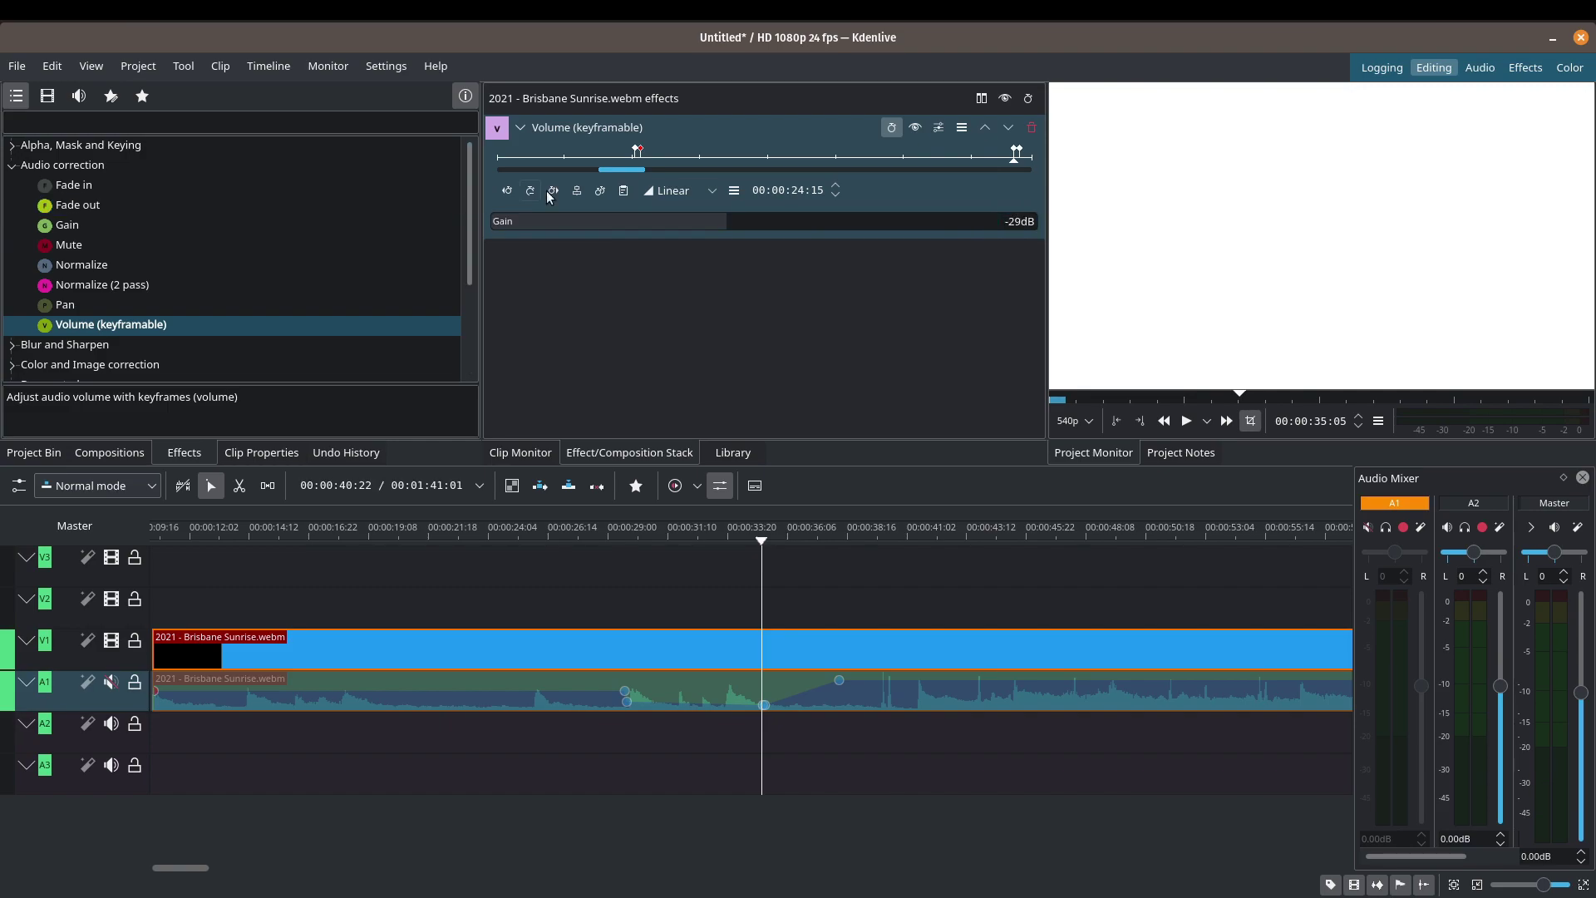
- Set the gain of the keyframe at 00:00:35:07 to 0 dB
key(Right)
key(Right)
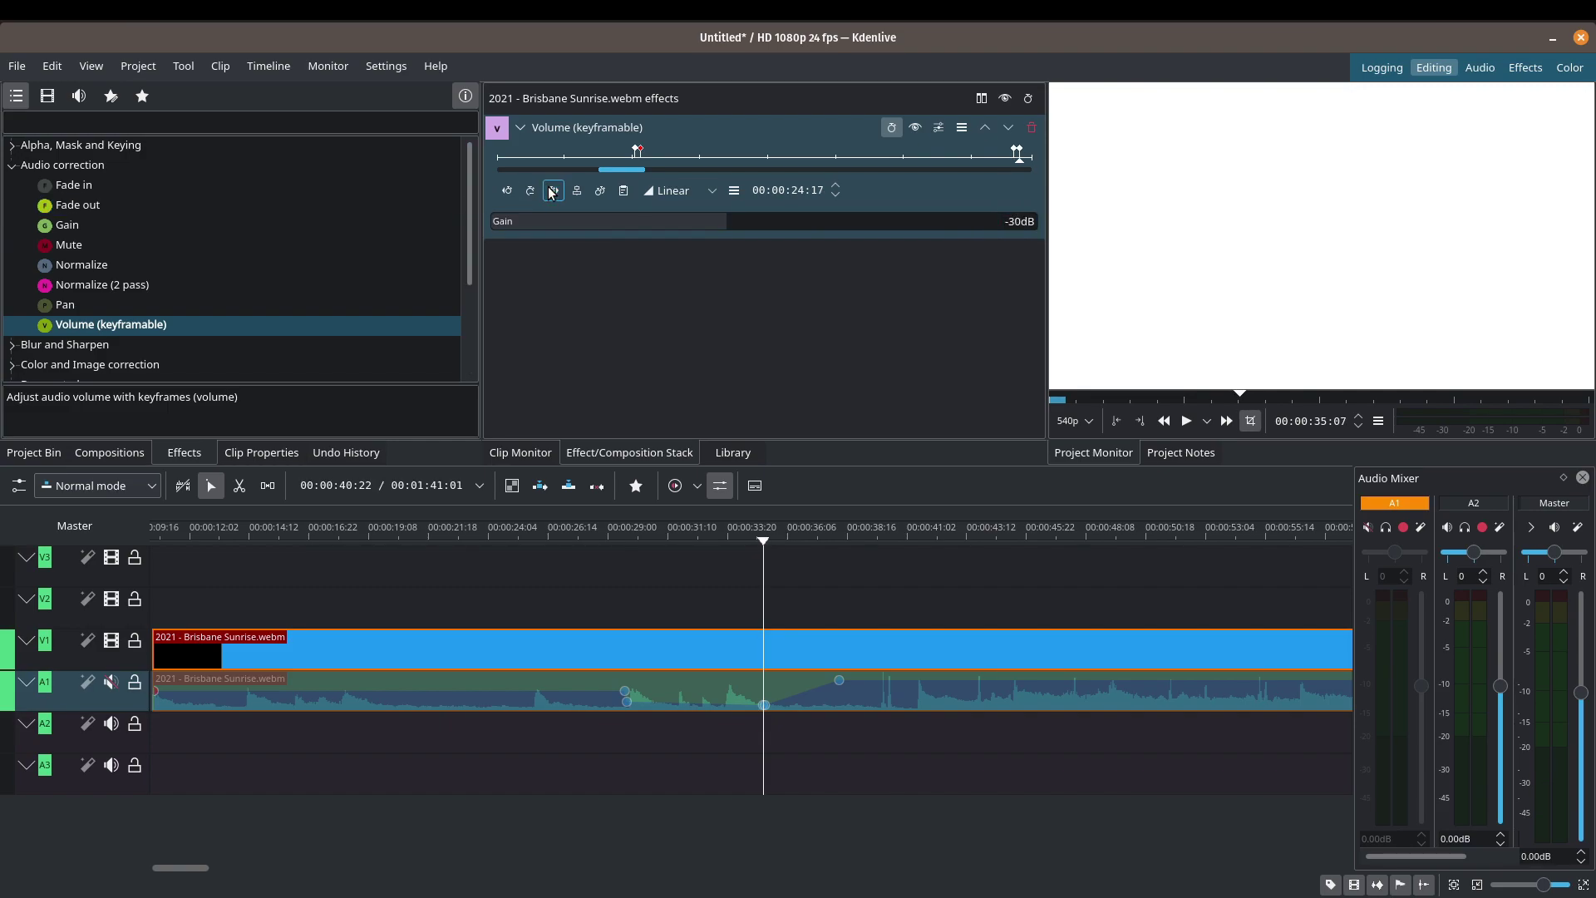
double_click(1020, 222)
text(0)
key(Return)
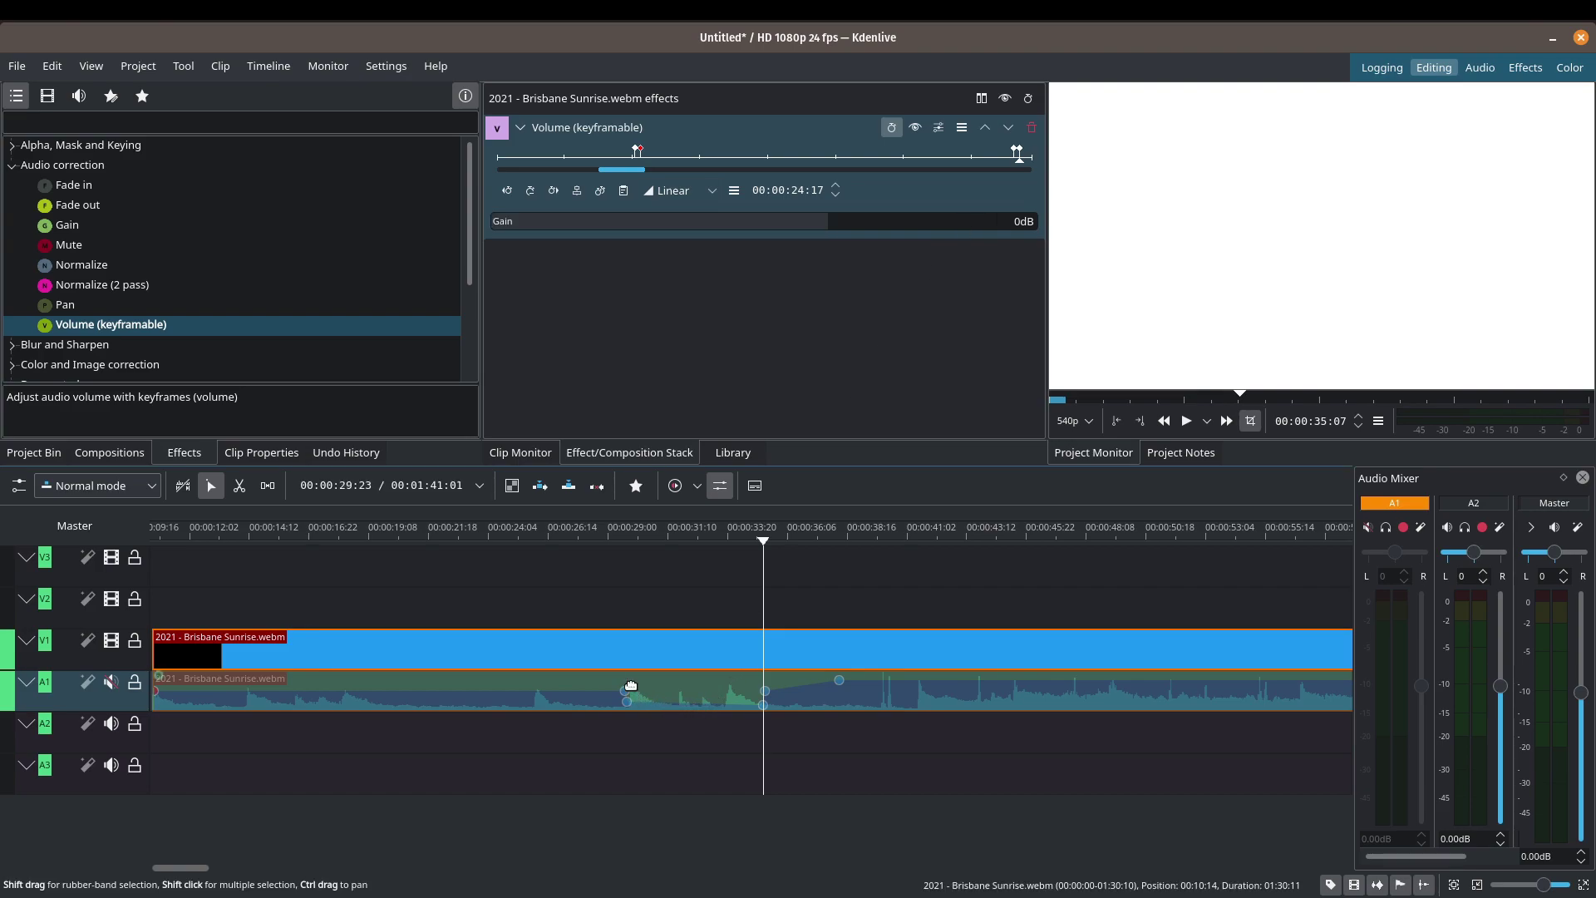
- Inspect the abrupt volume changes on the audio clip and delete the 20 dB keyframe at 00:00:38:07
scroll(705, 691, up, 1)
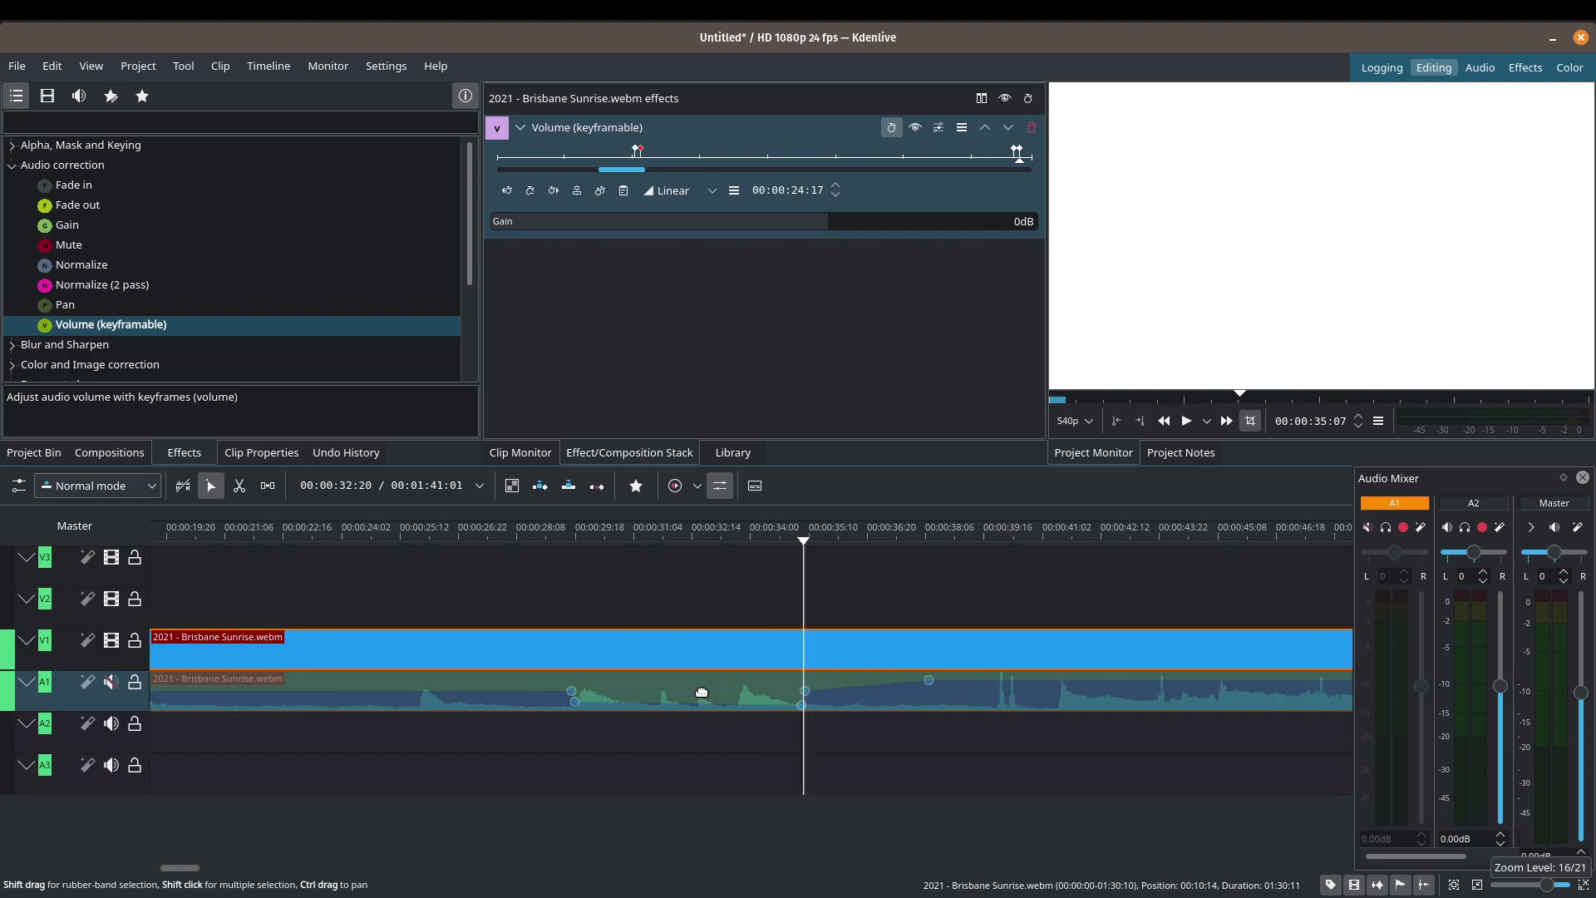
scroll(702, 692, up, 1)
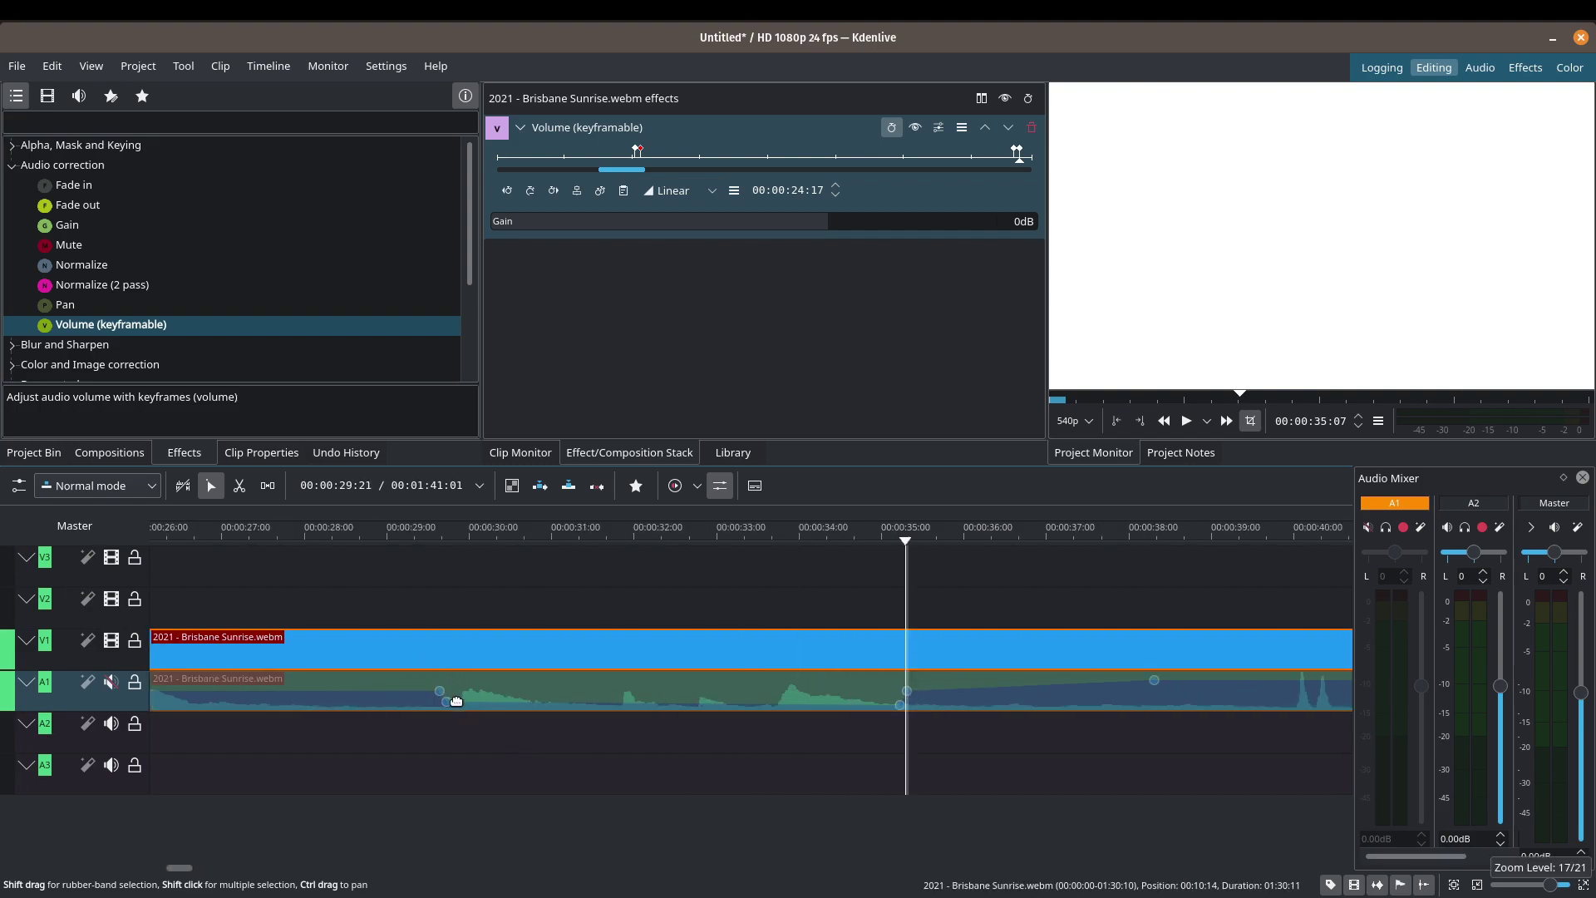
mouse_move(900, 704)
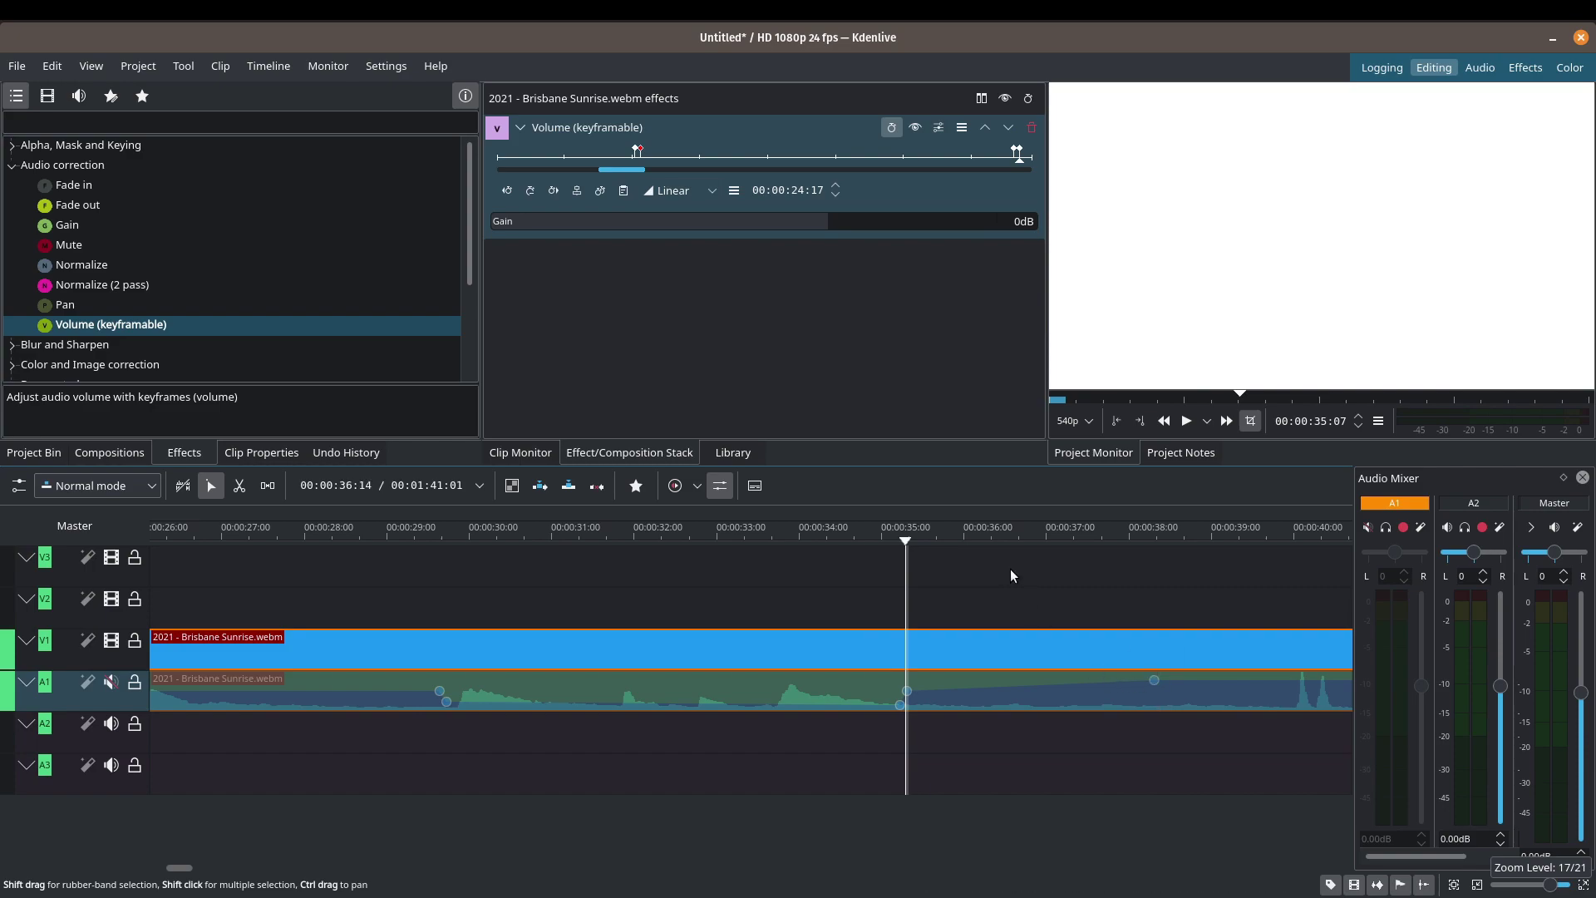
click(554, 191)
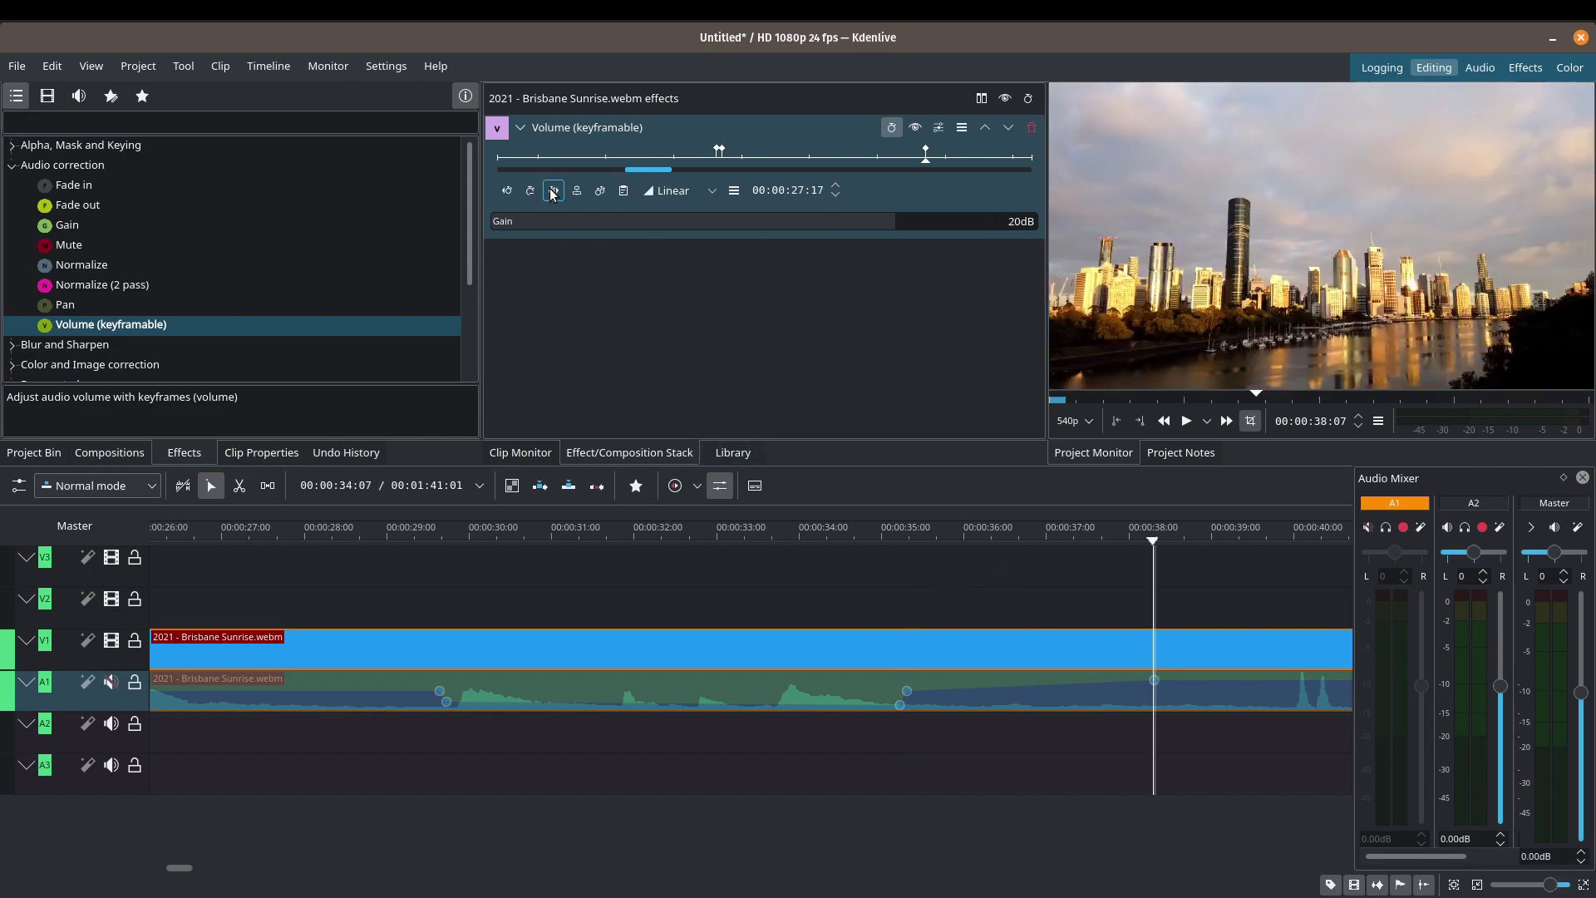
click(530, 190)
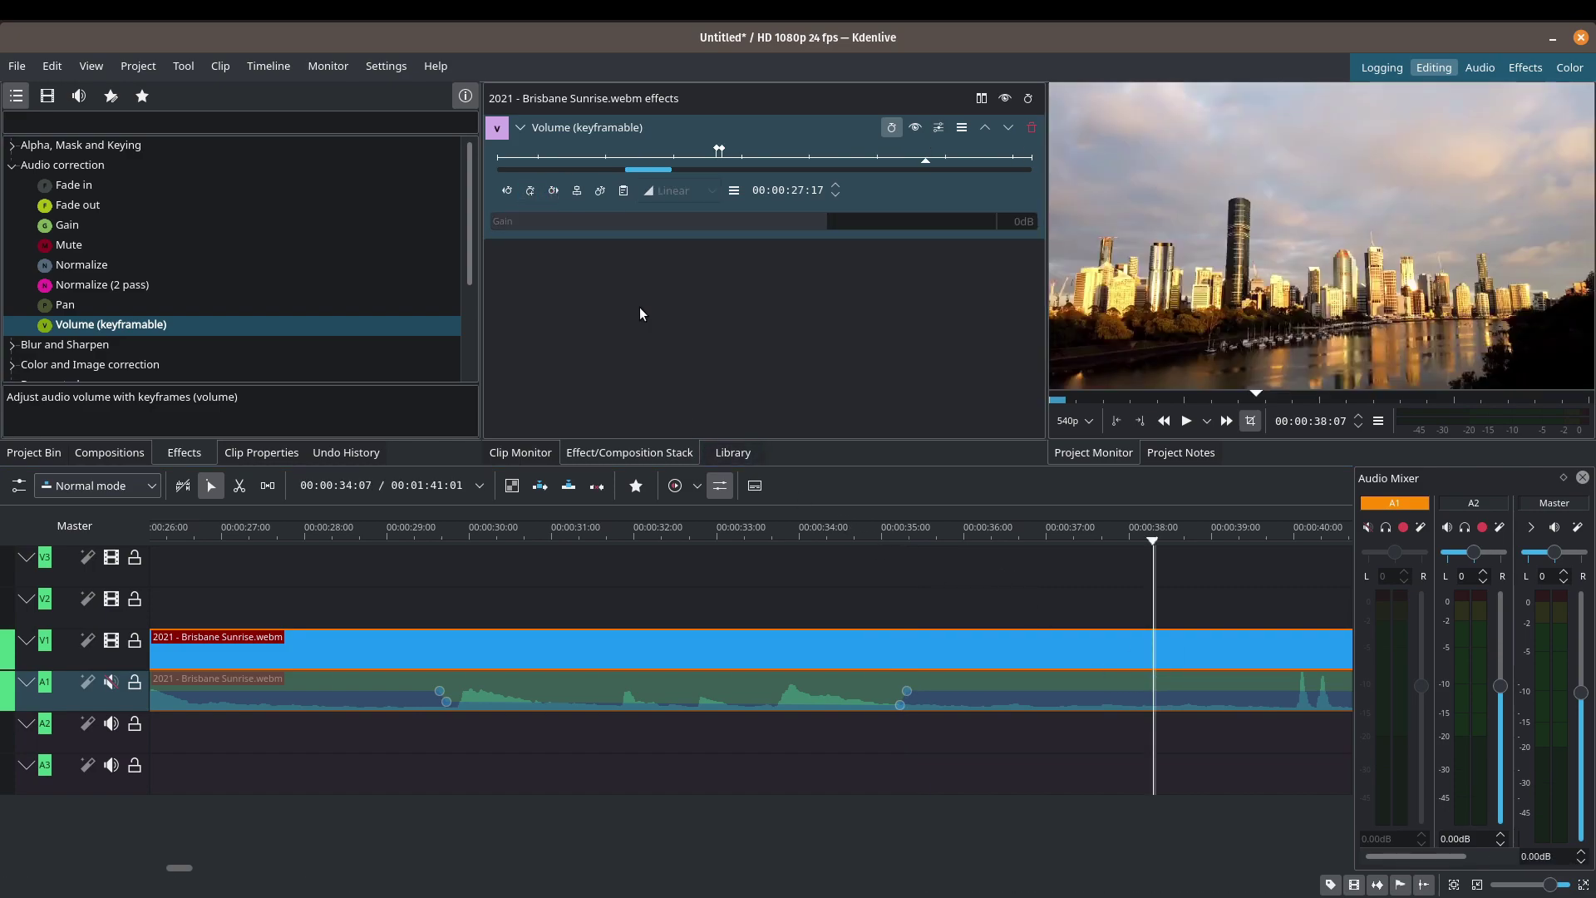
- Unmute audio track A1 and play the timeline from 00:00:27:11 through the lowered section to about 00:00:39
click(509, 189)
click(508, 189)
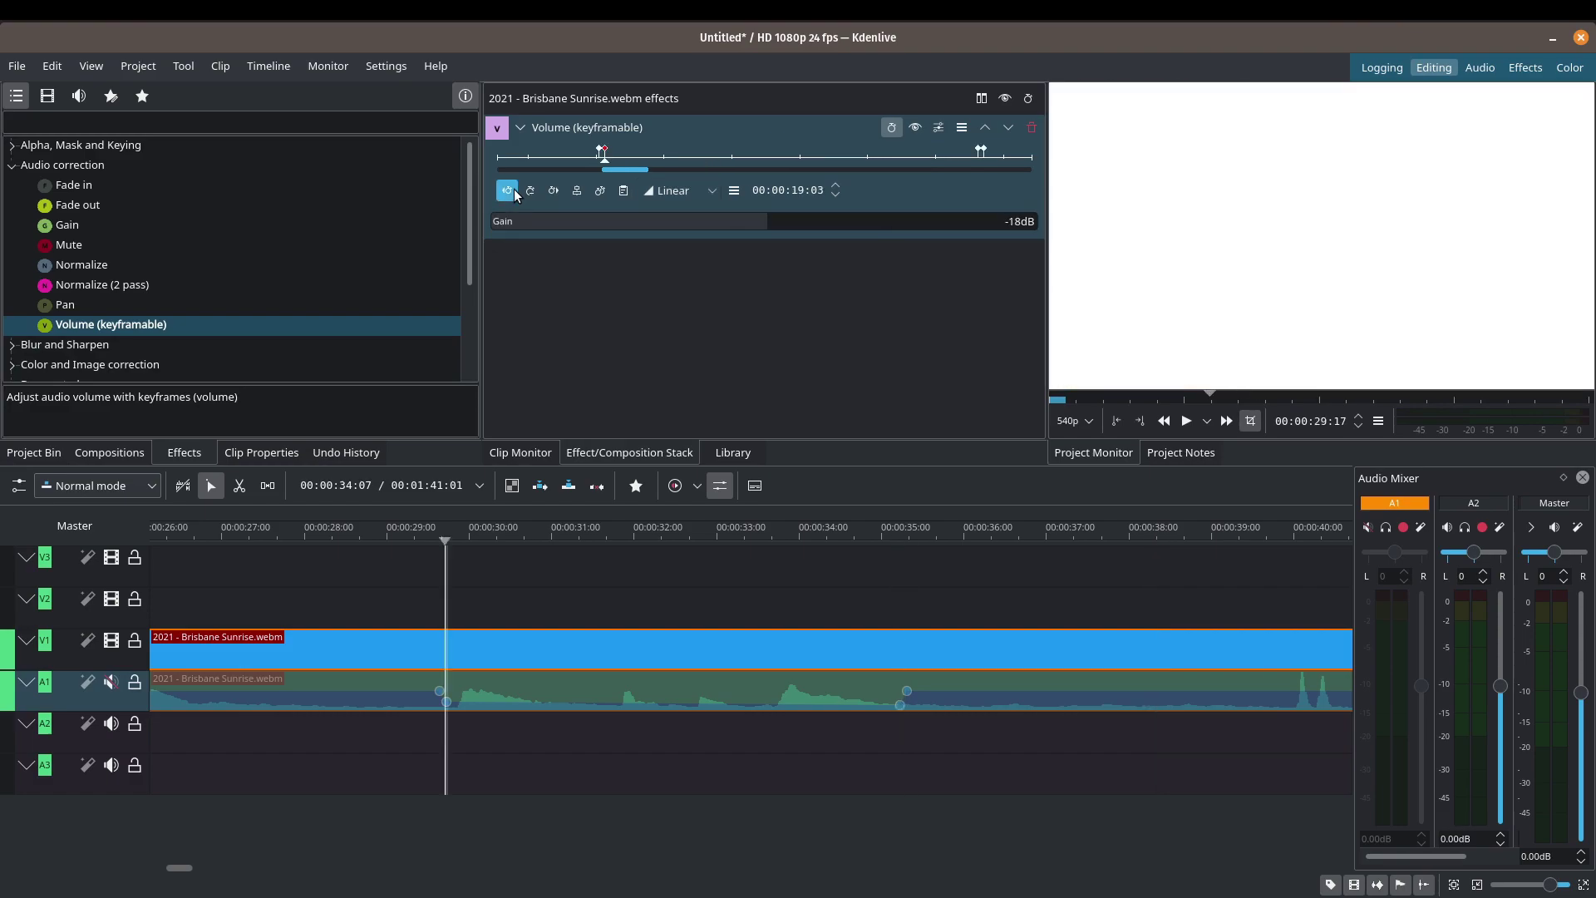
click(514, 188)
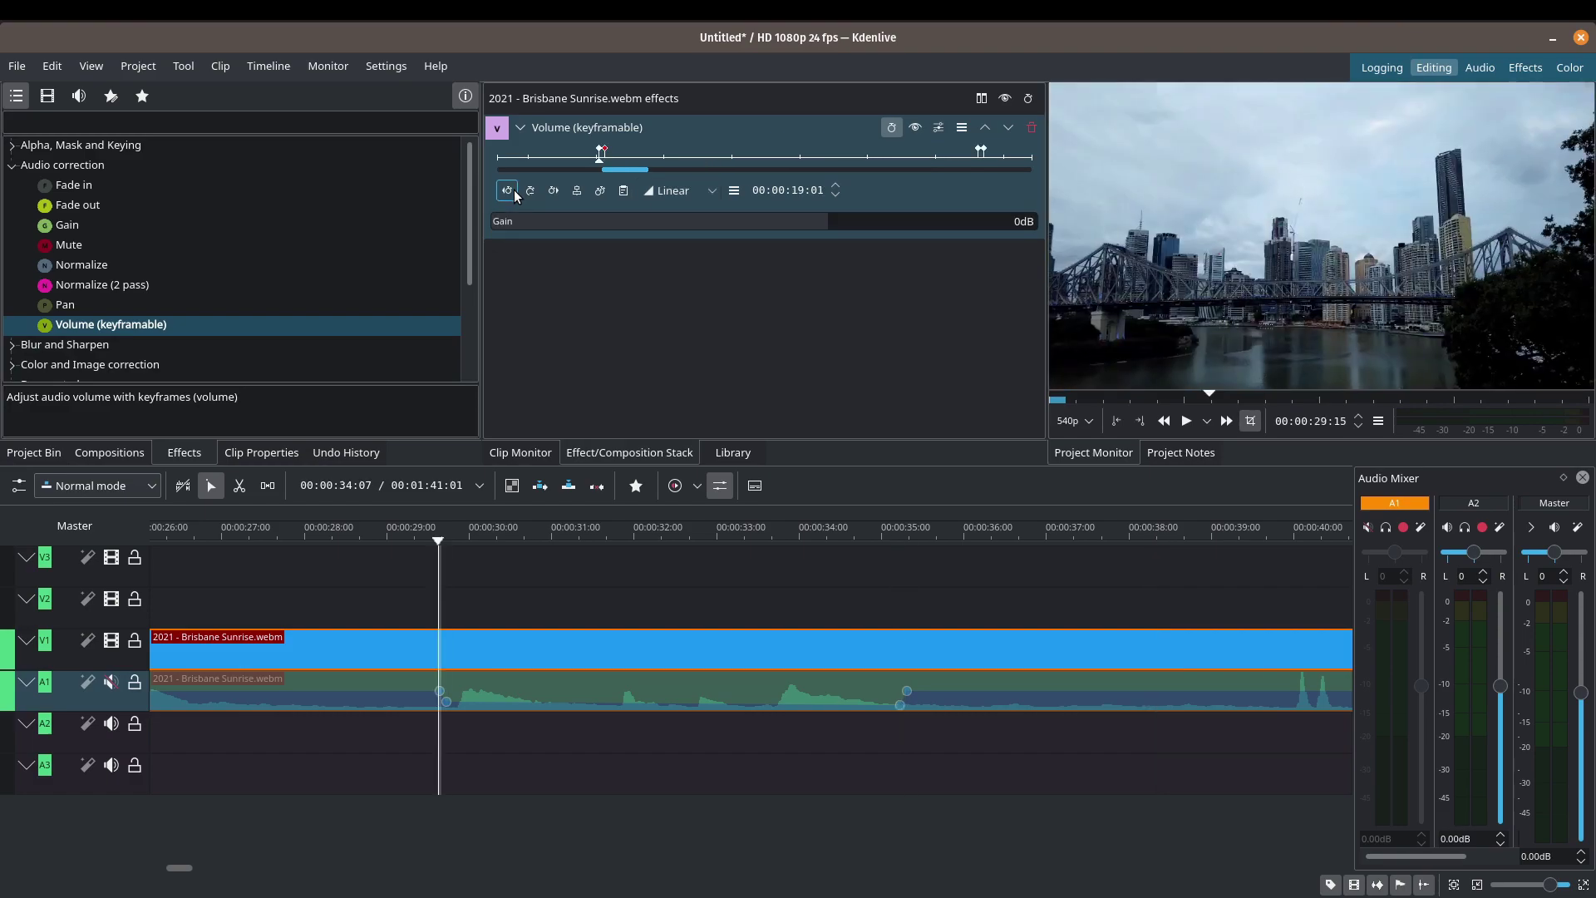
drag(437, 540, 259, 540)
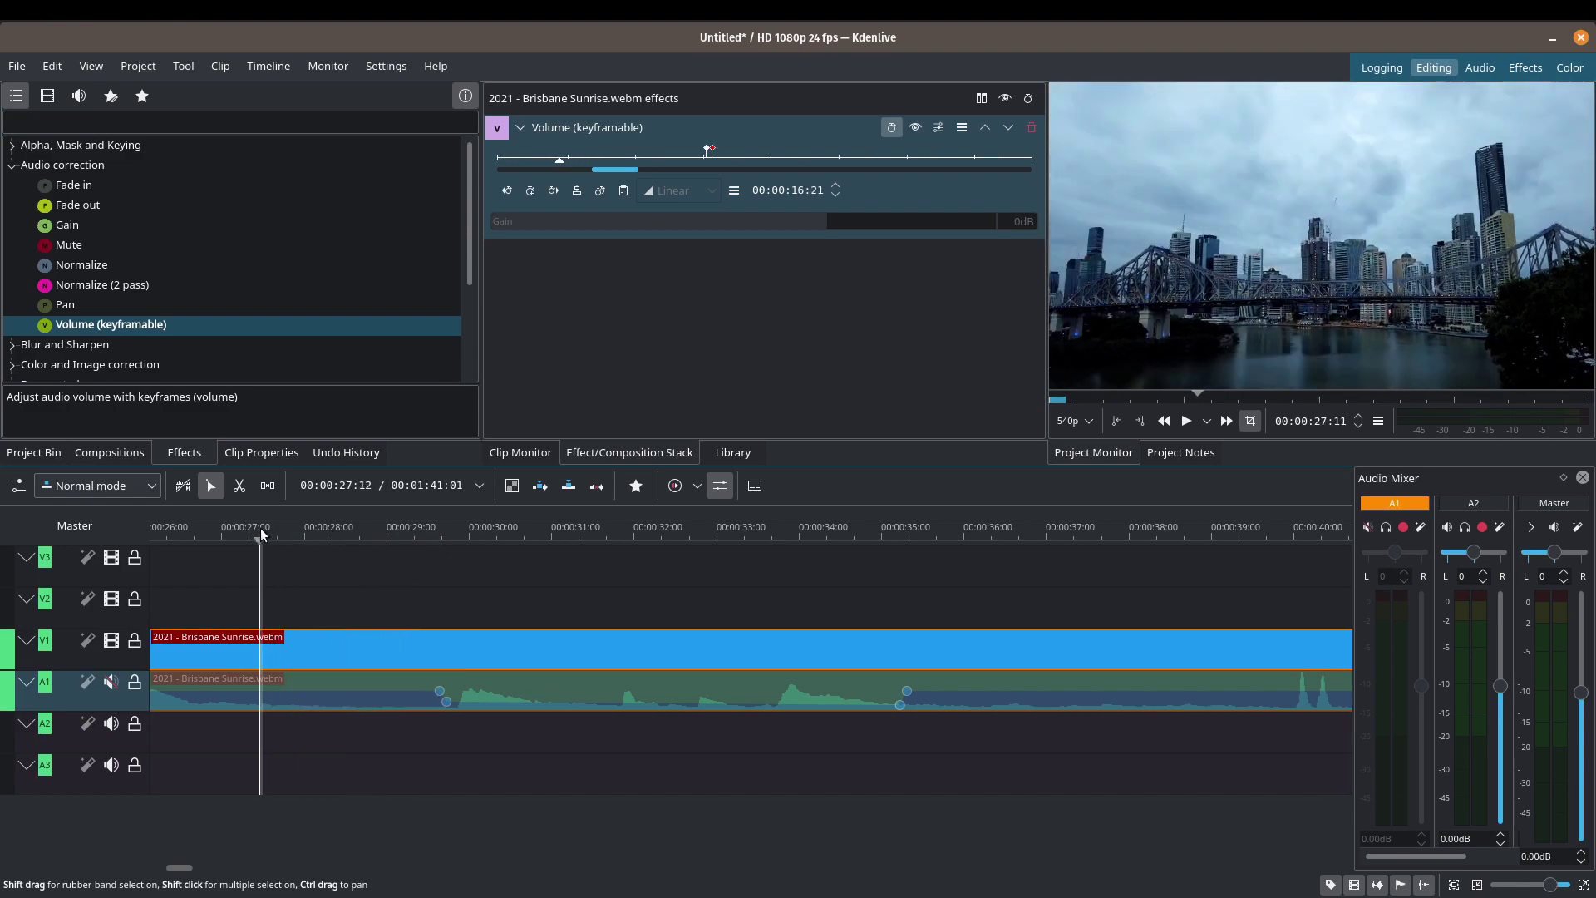
click(110, 683)
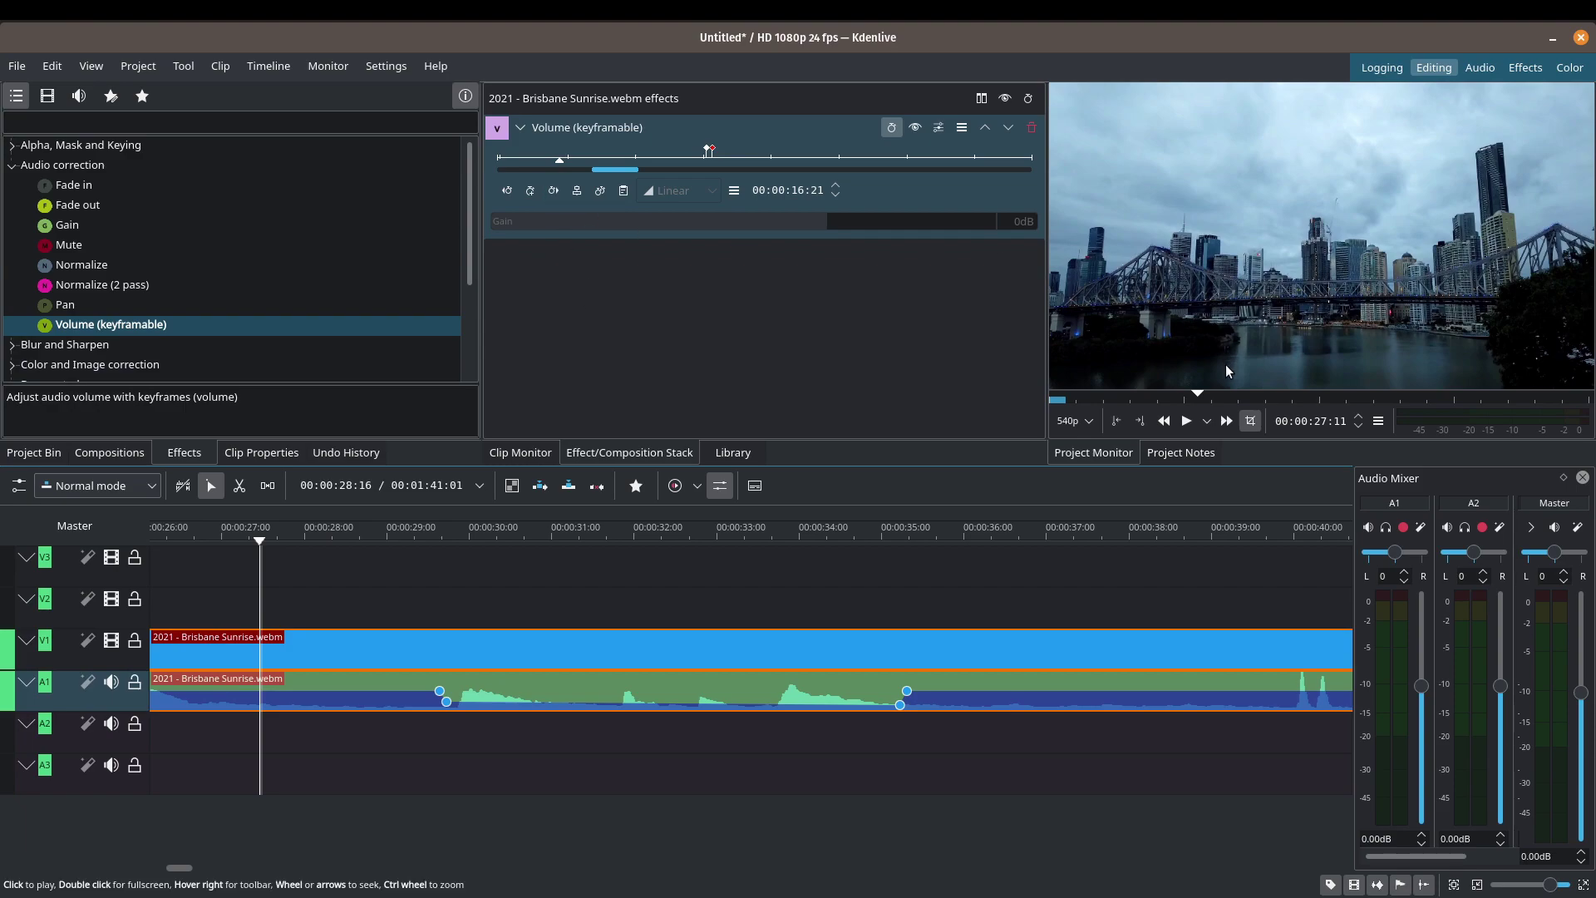
click(1186, 422)
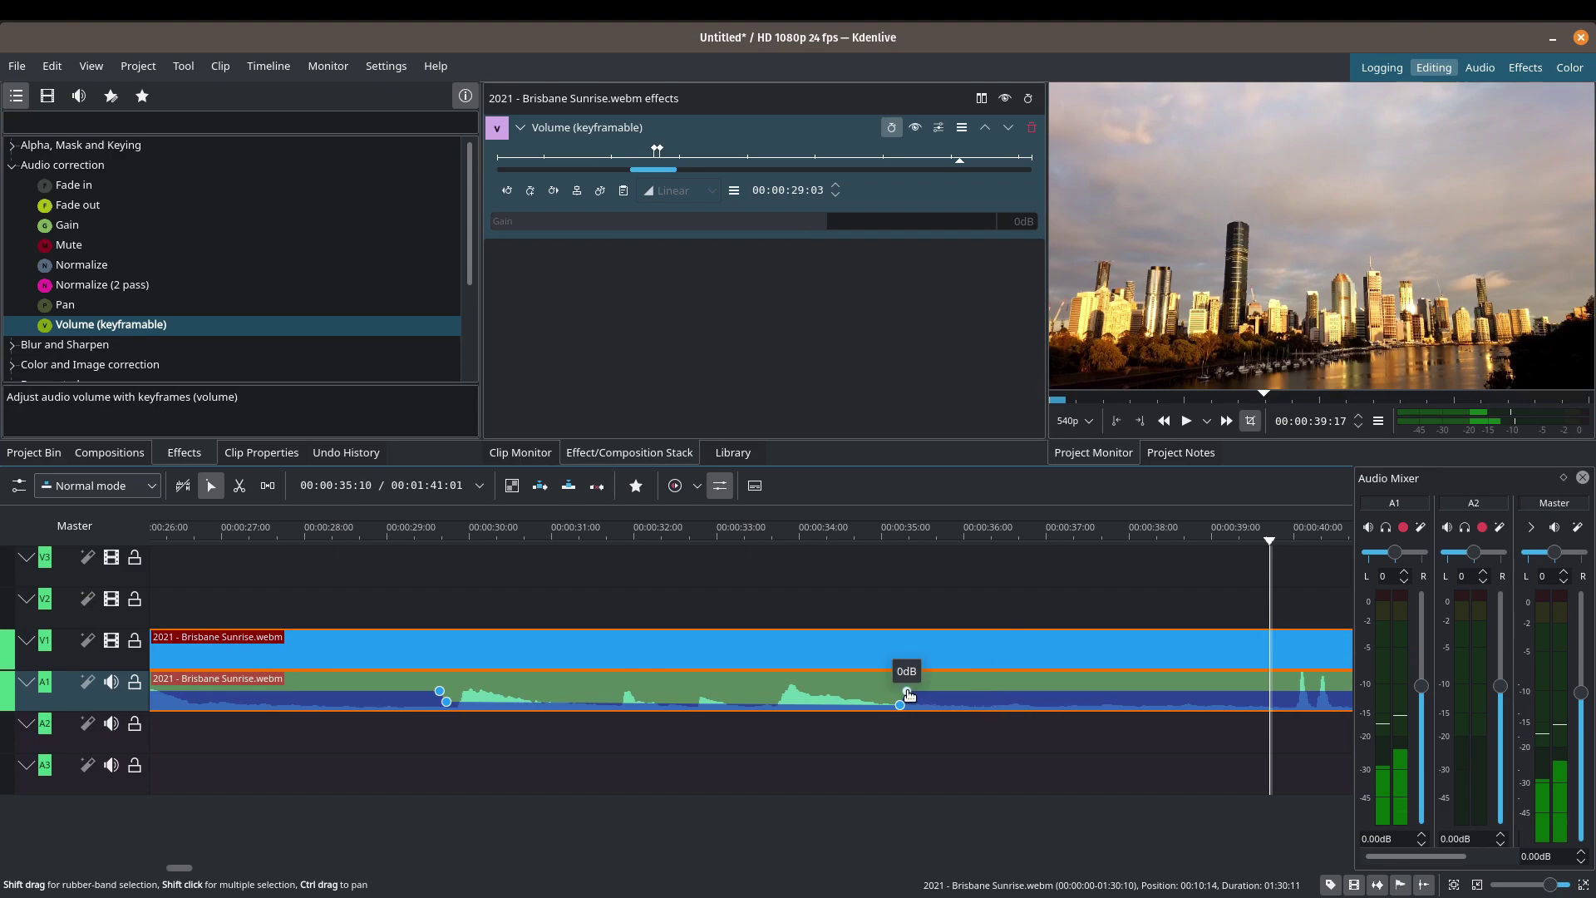
- Move the 0 dB keyframe at the end of the lowered section to about midway between 00:00:36 and 00:00:37
drag(907, 694, 1020, 691)
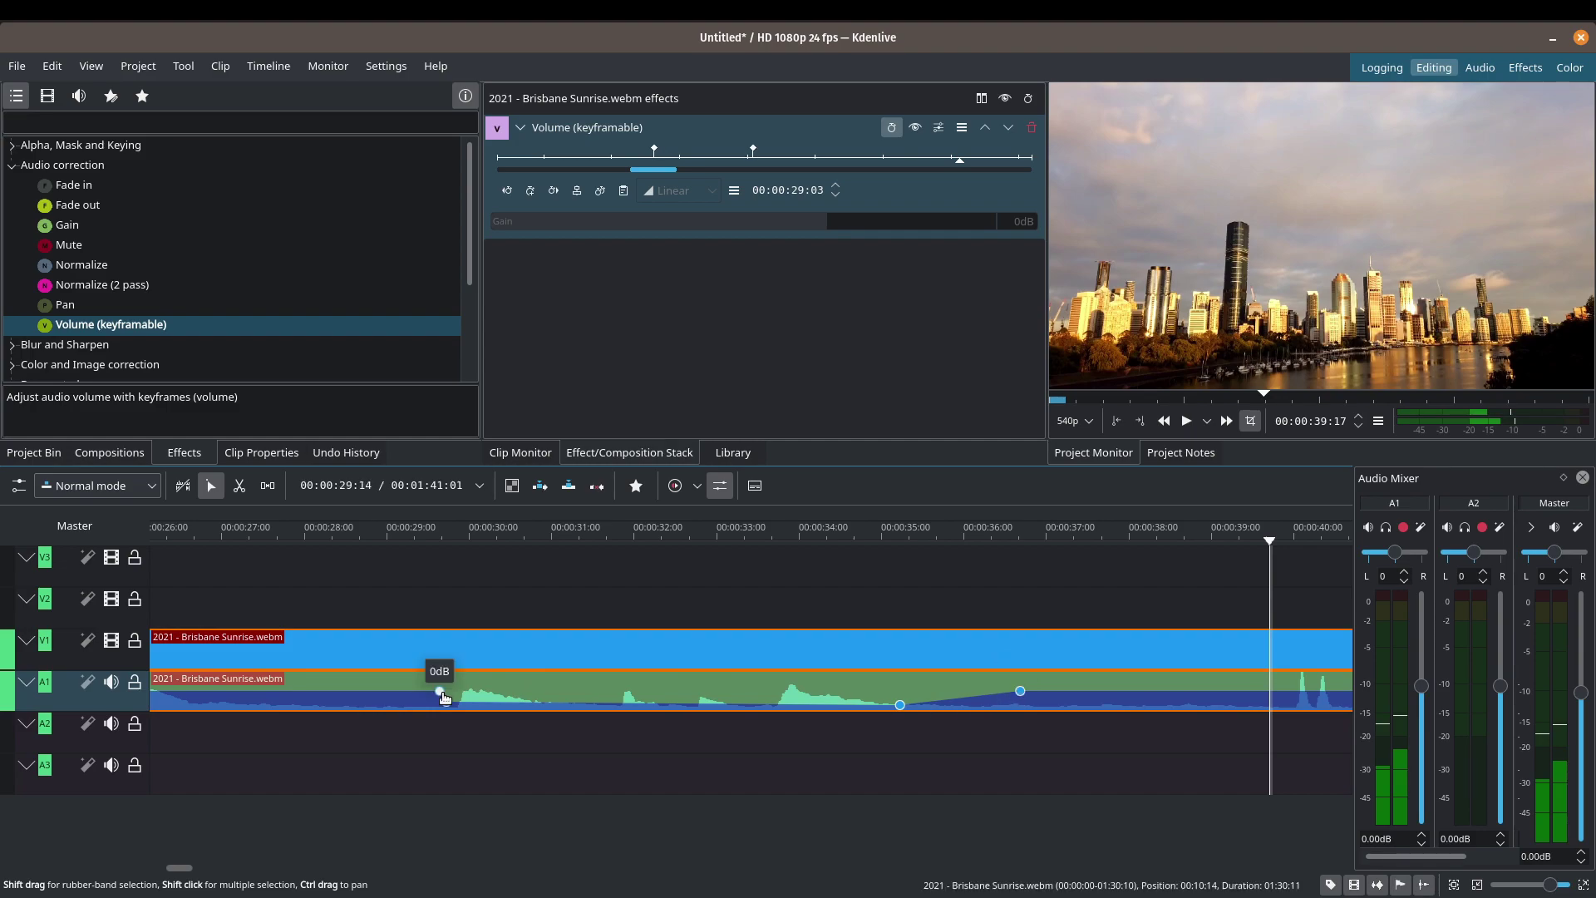
- Move the 0 dB keyframe before the lowered section back to 00:00:28:17 and set the 00:00:29:17 keyframe's gain to -30 dB
drag(441, 696, 364, 696)
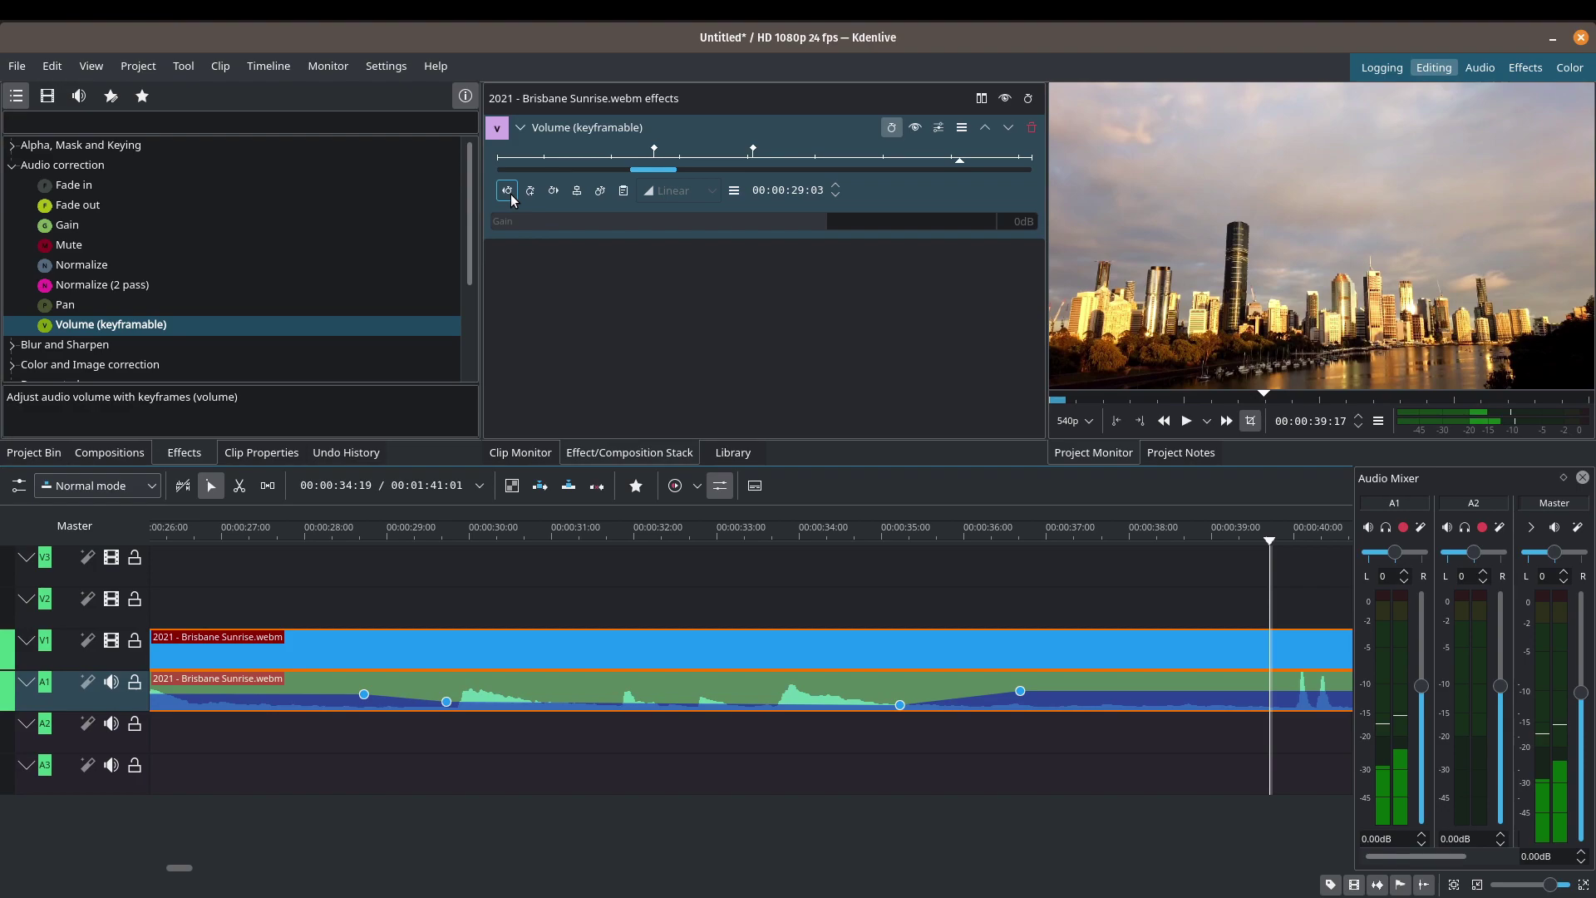
mouse_move(1025, 694)
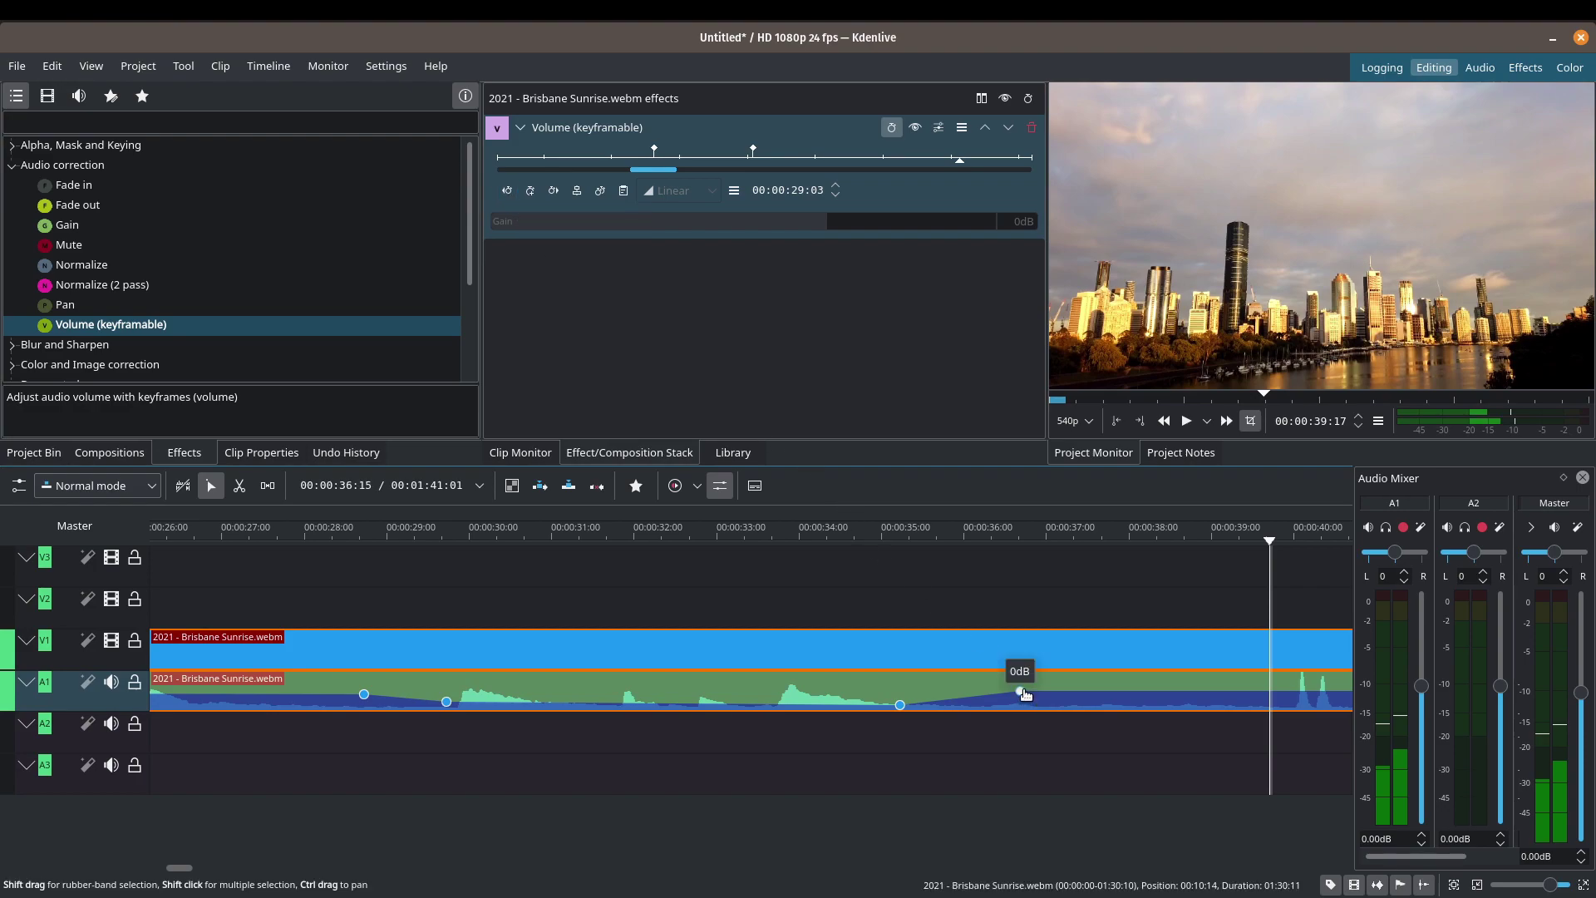
click(507, 191)
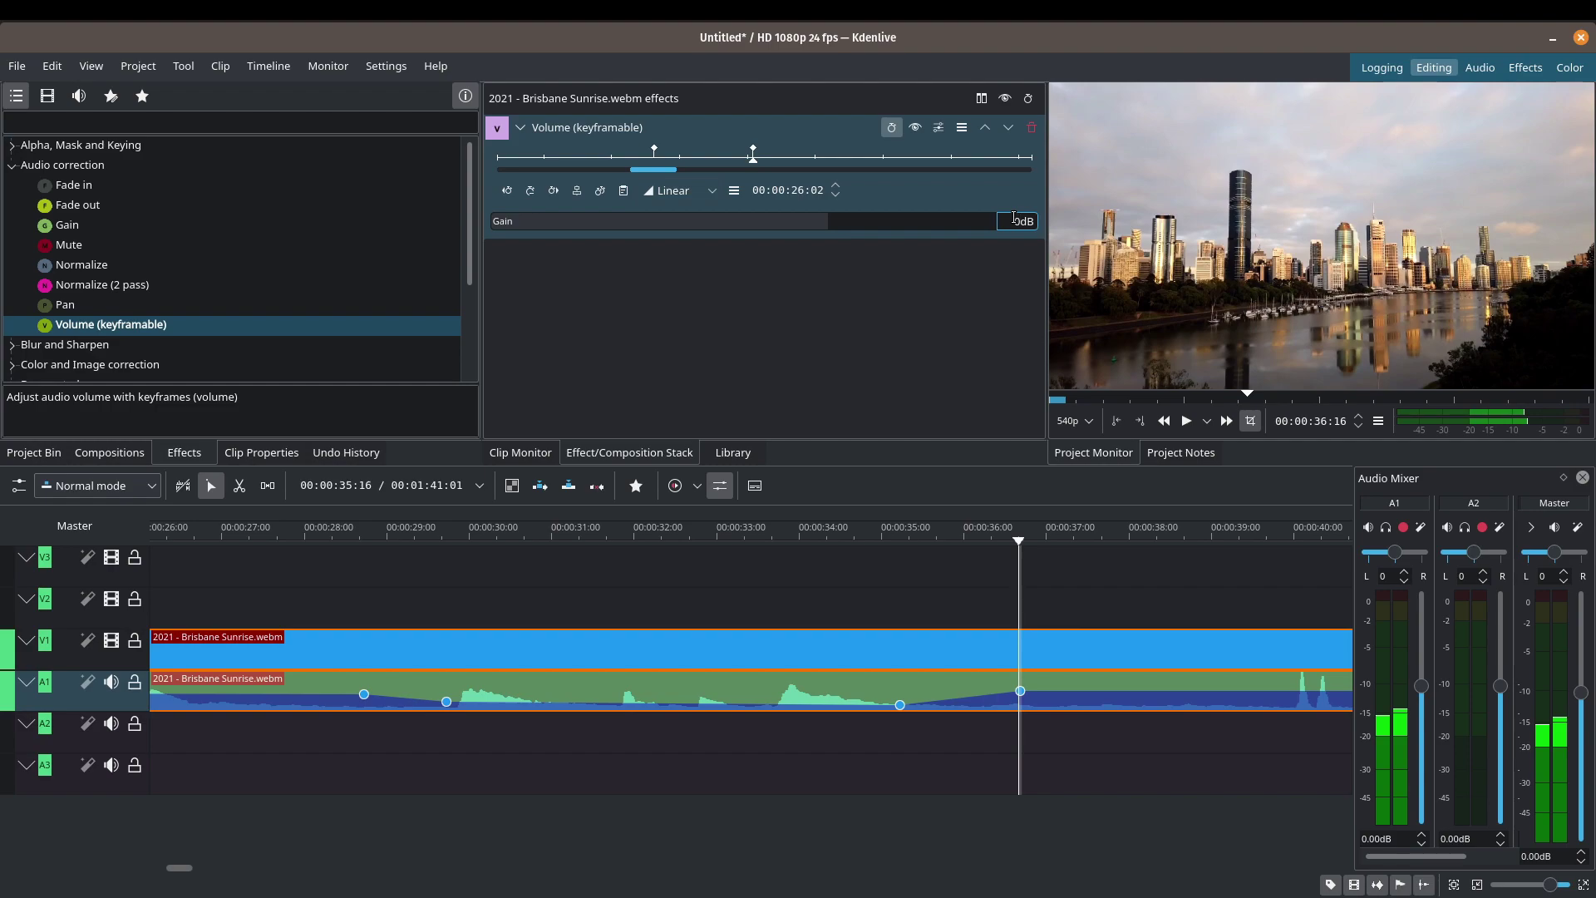
click(507, 190)
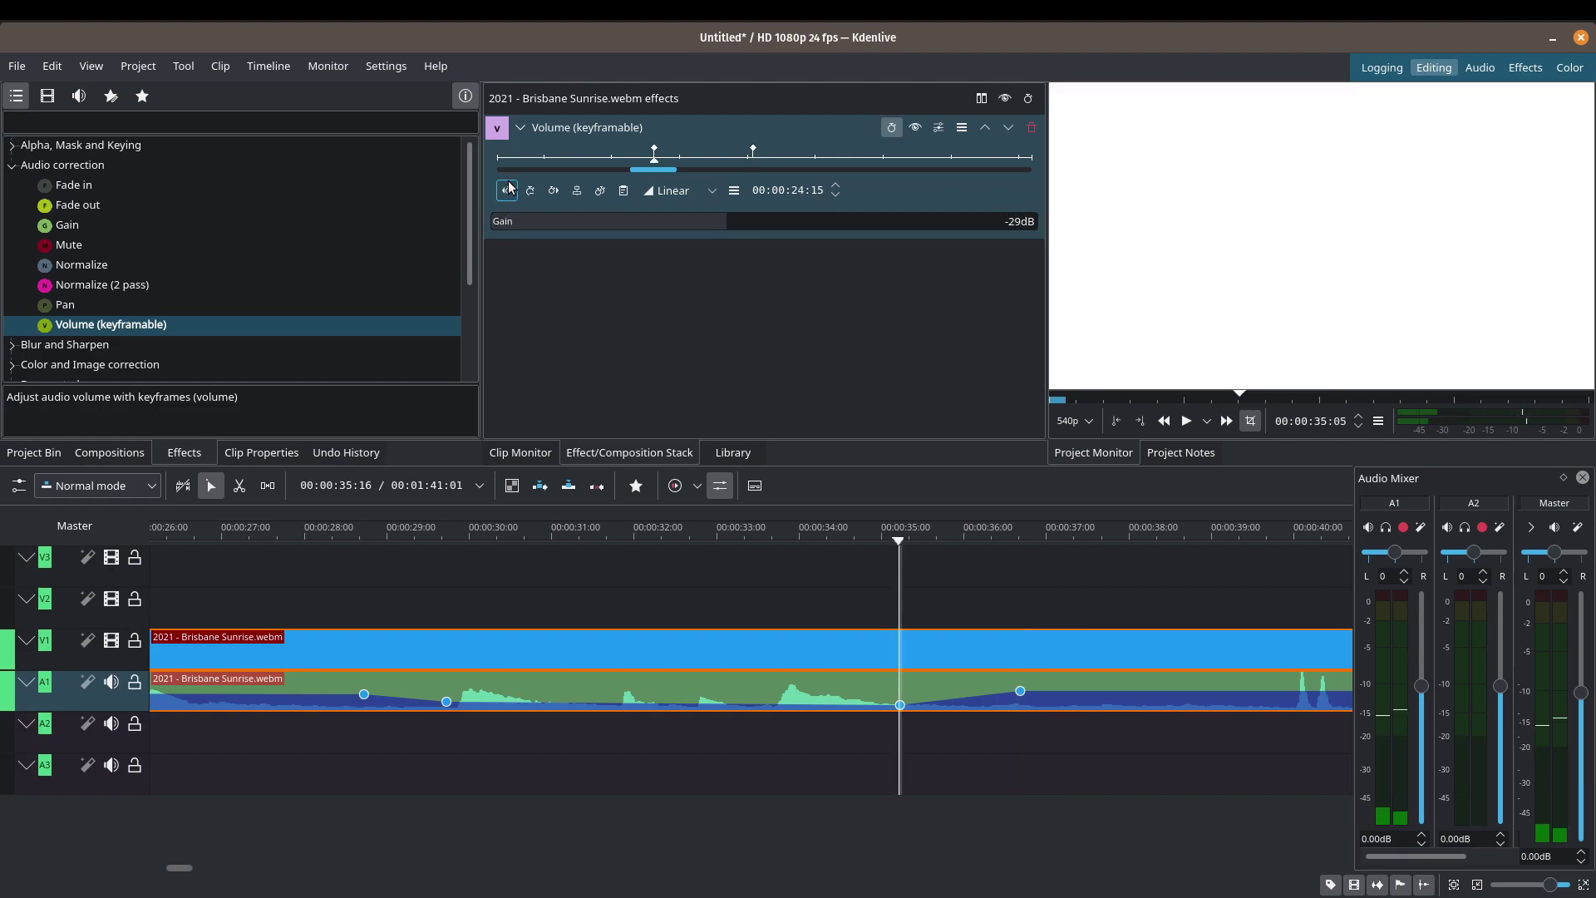
drag(1008, 222, 1019, 225)
click(509, 190)
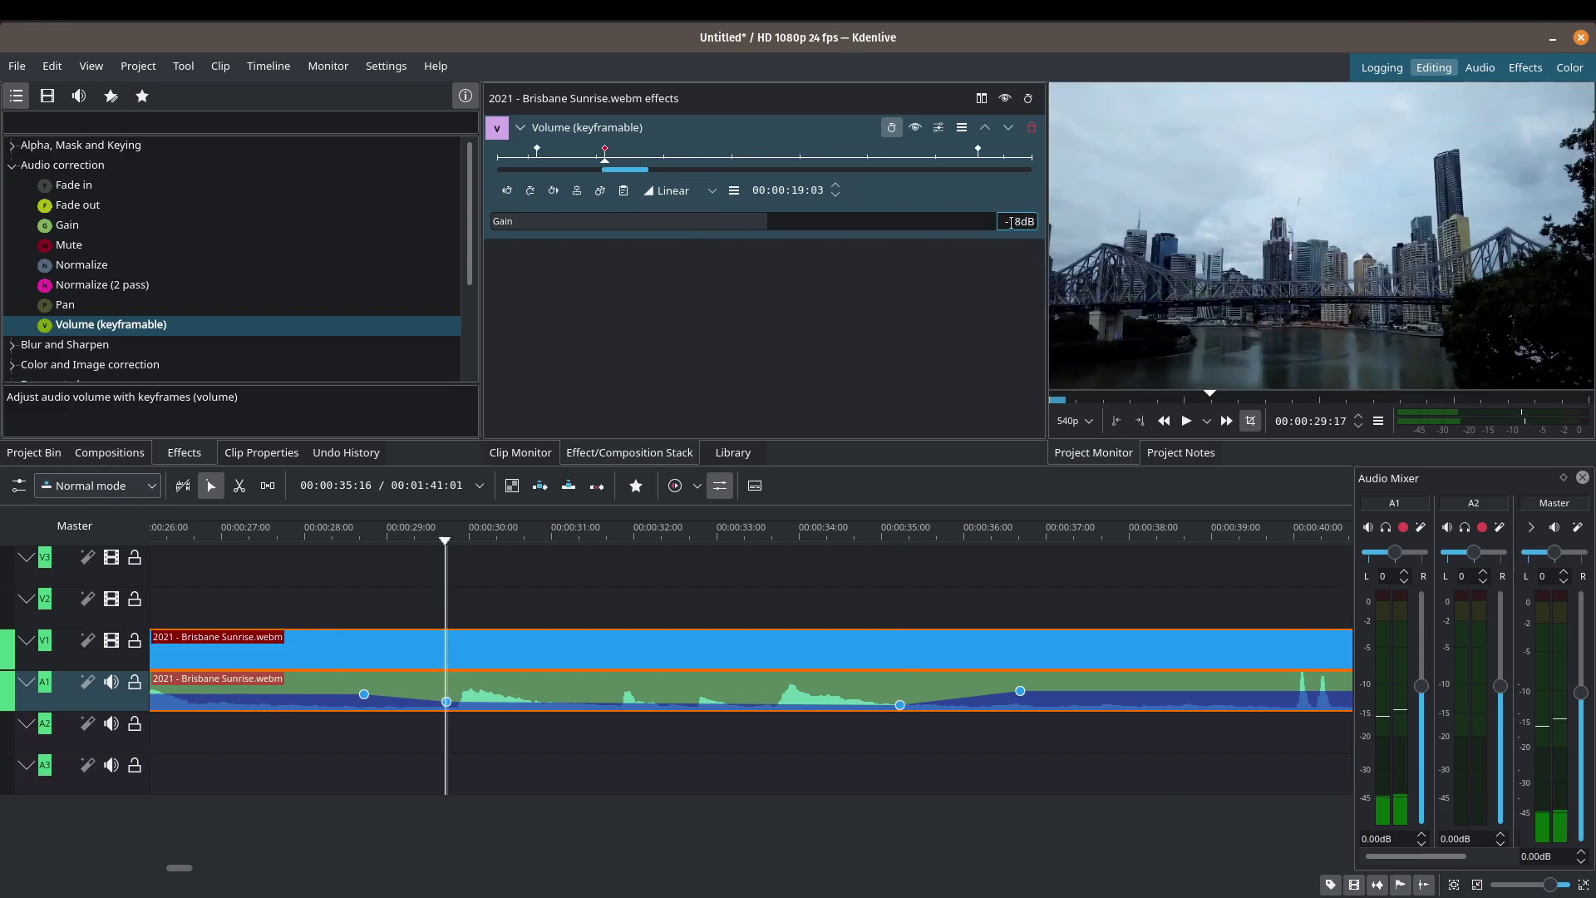
text(30)
key(Return)
- Set the gain of the keyframe at 00:00:28:17 to 0 dB and check the neighbouring keyframe
click(508, 190)
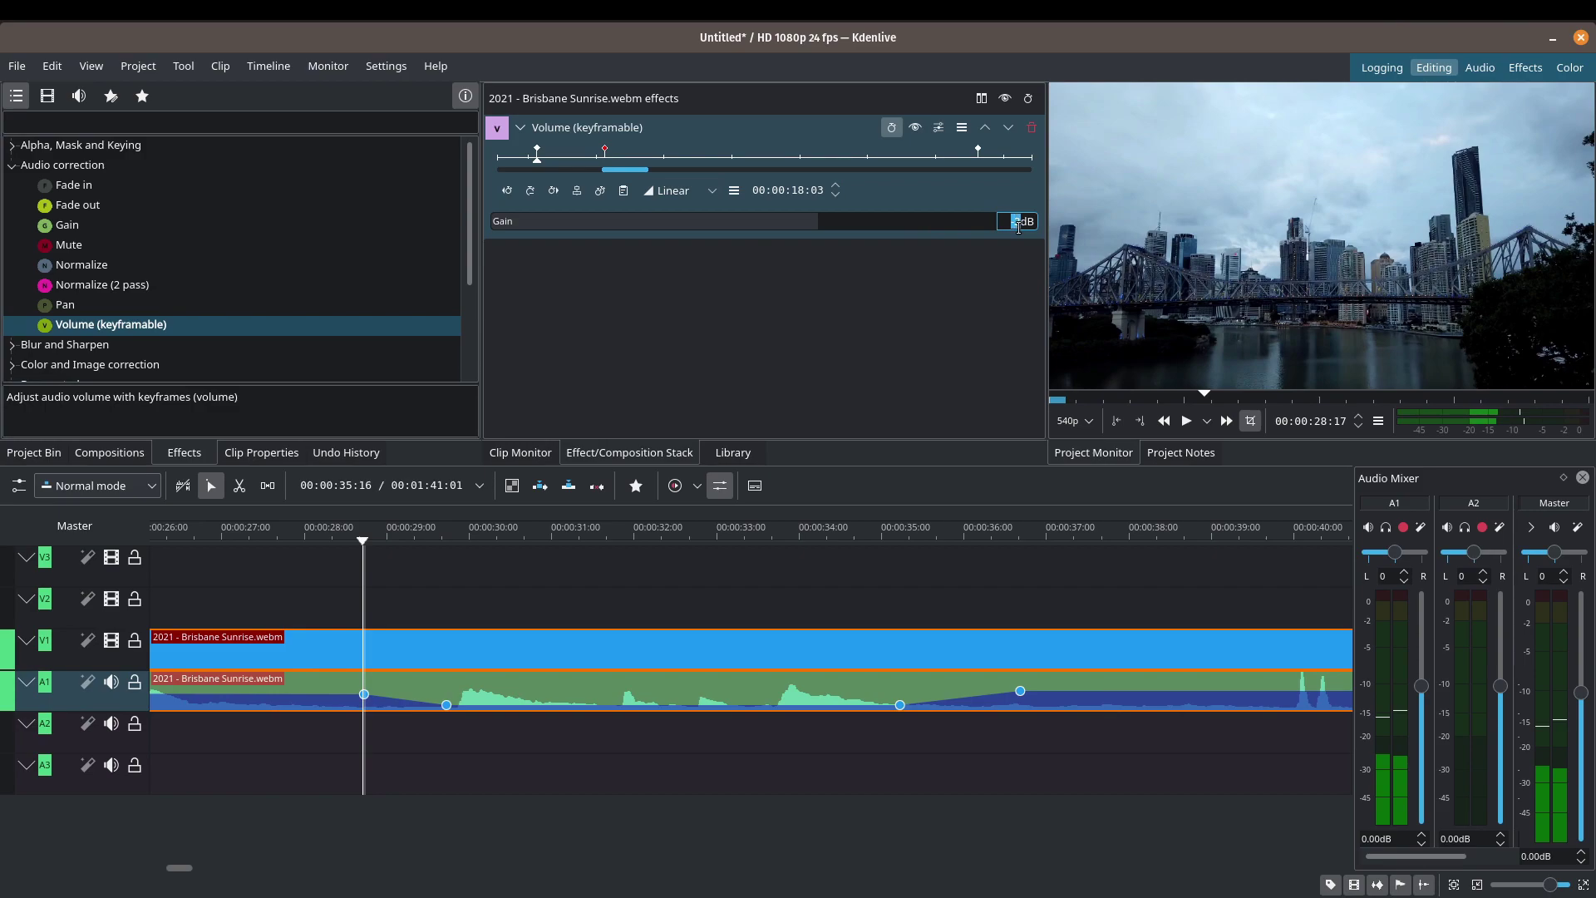
text(0)
key(Return)
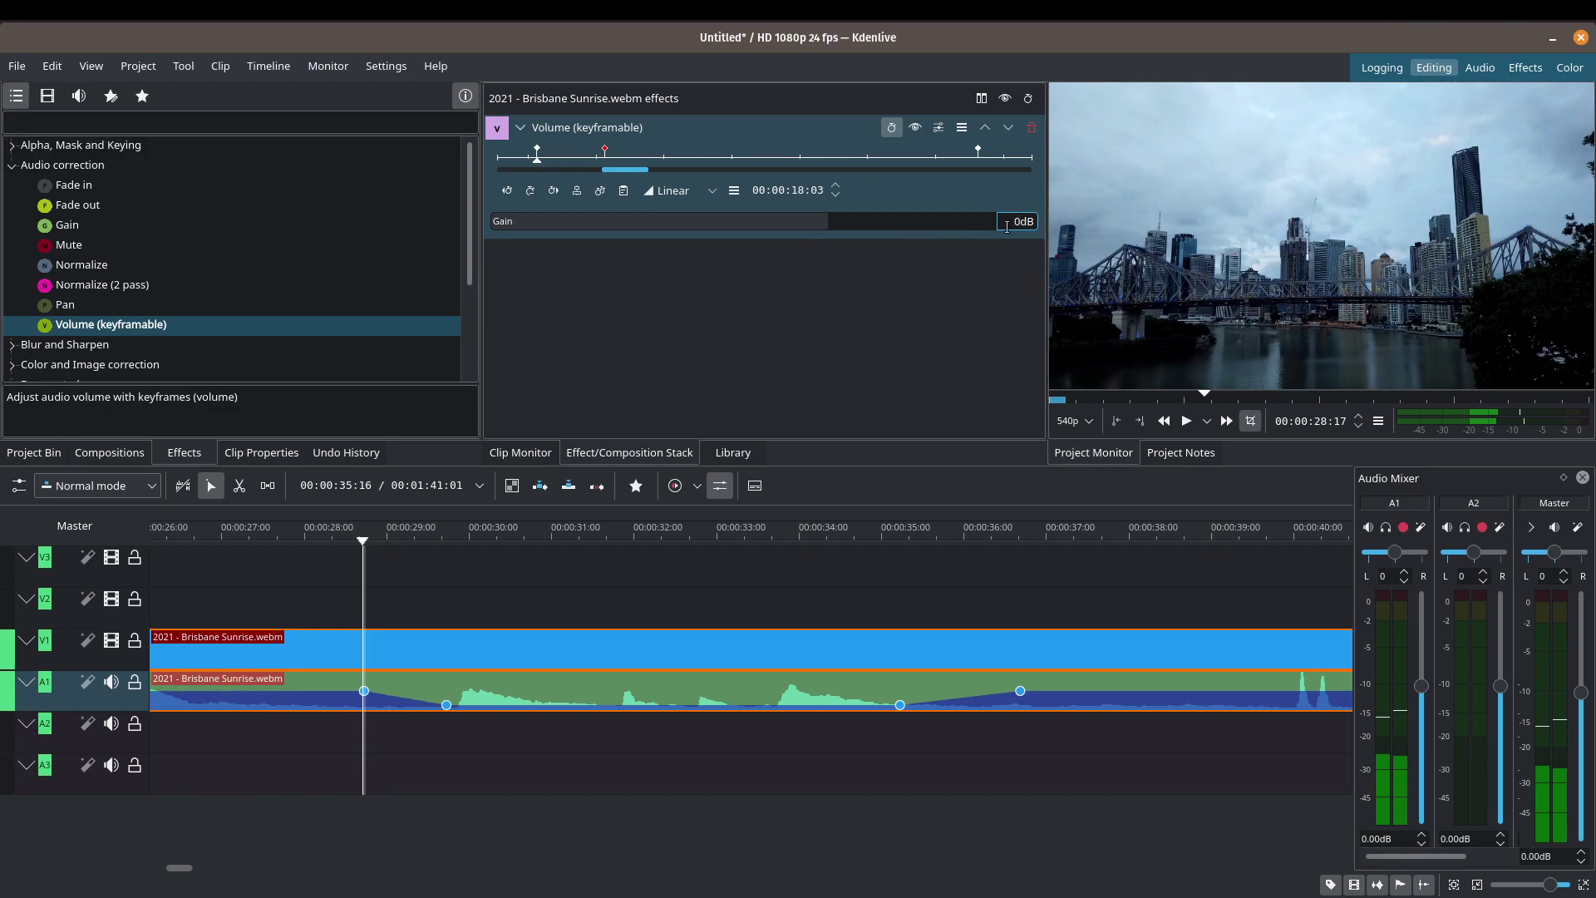
click(553, 191)
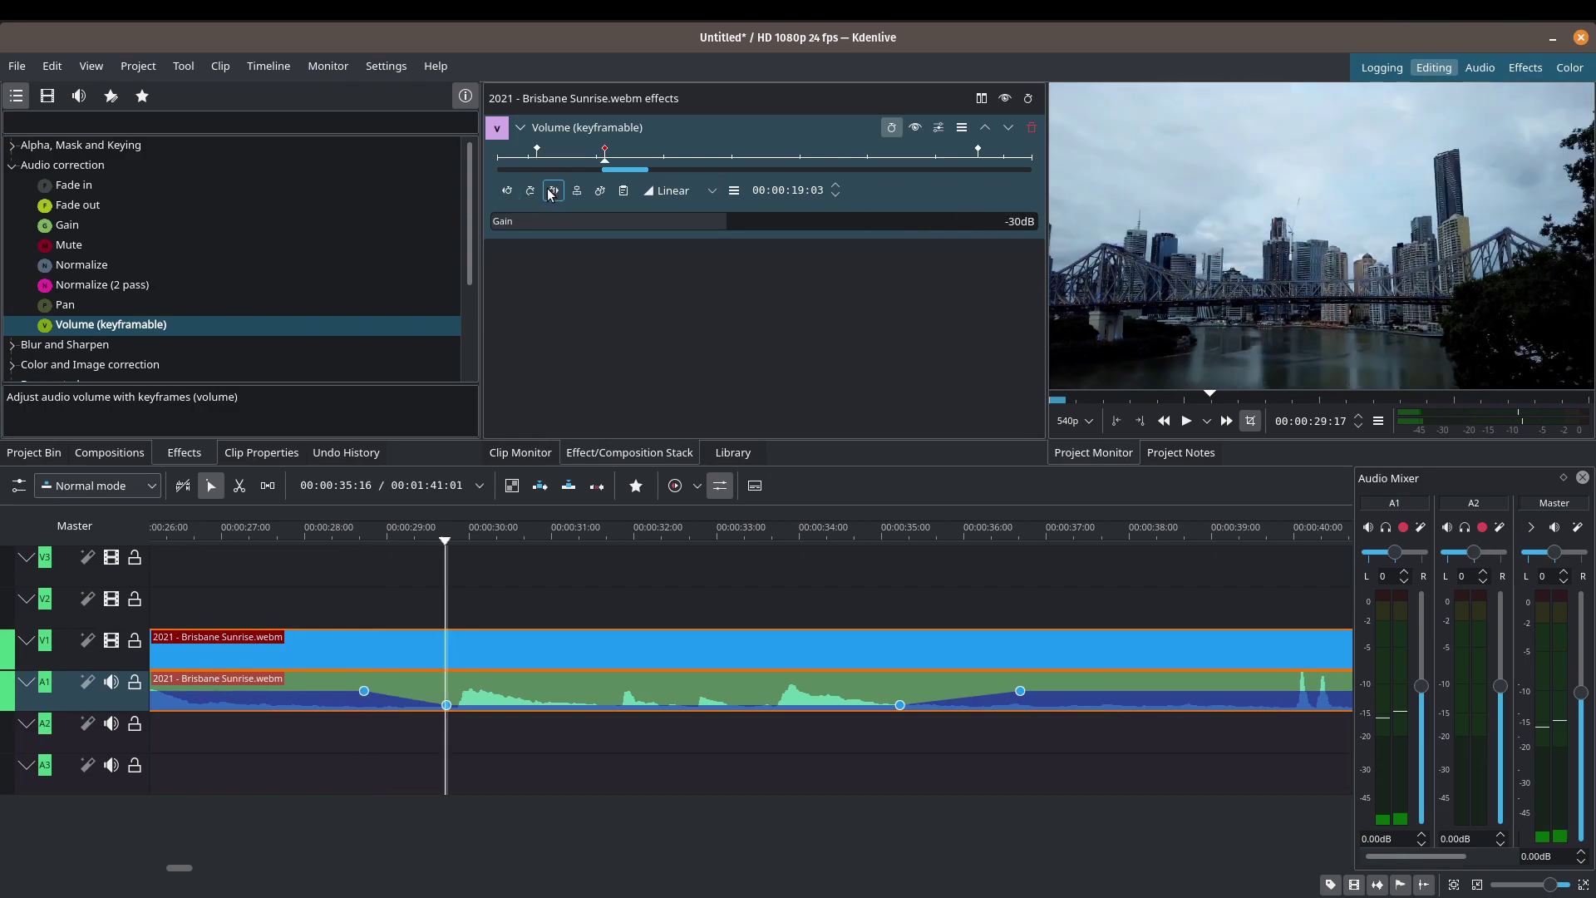
click(507, 191)
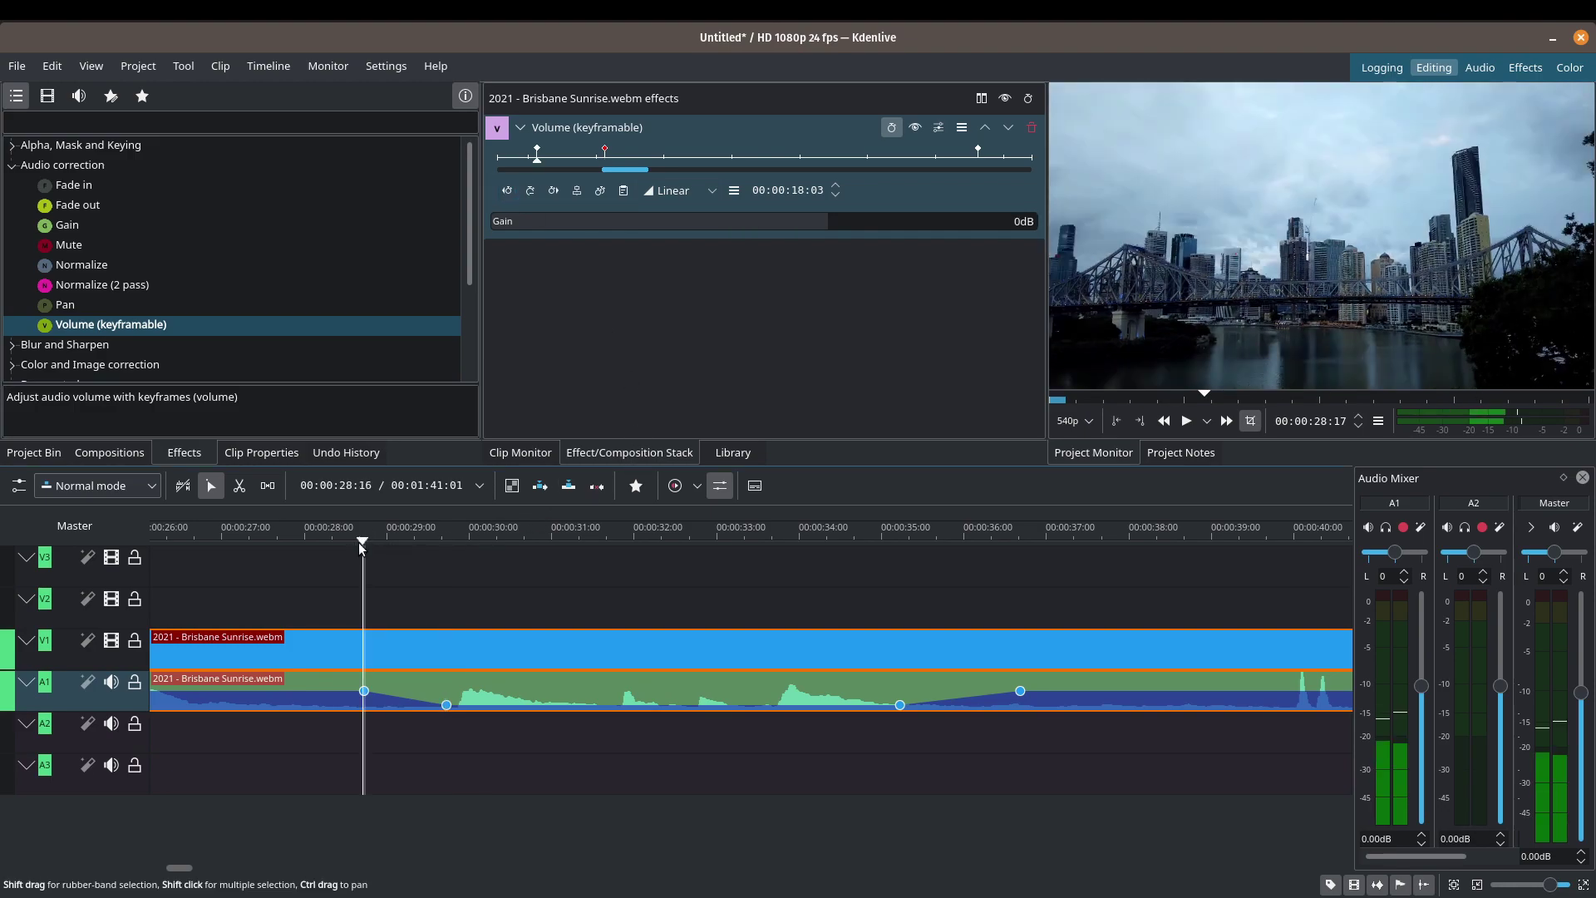
- Play the timeline from 00:00:28:13 through the gradual volume changes to about 00:00:38
drag(360, 541, 349, 543)
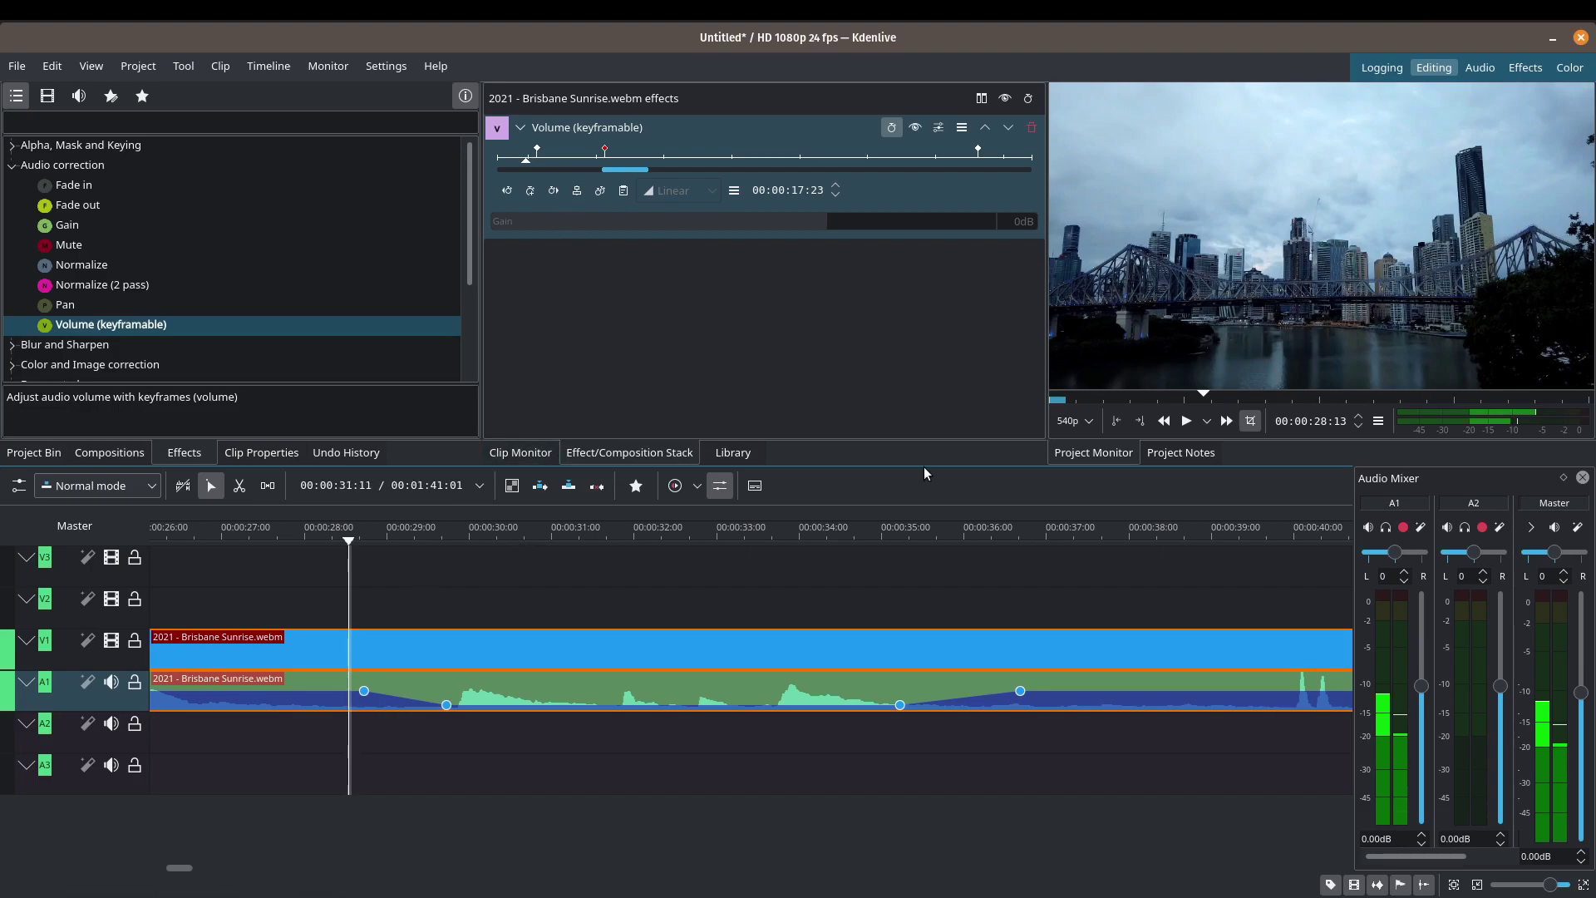
click(1187, 421)
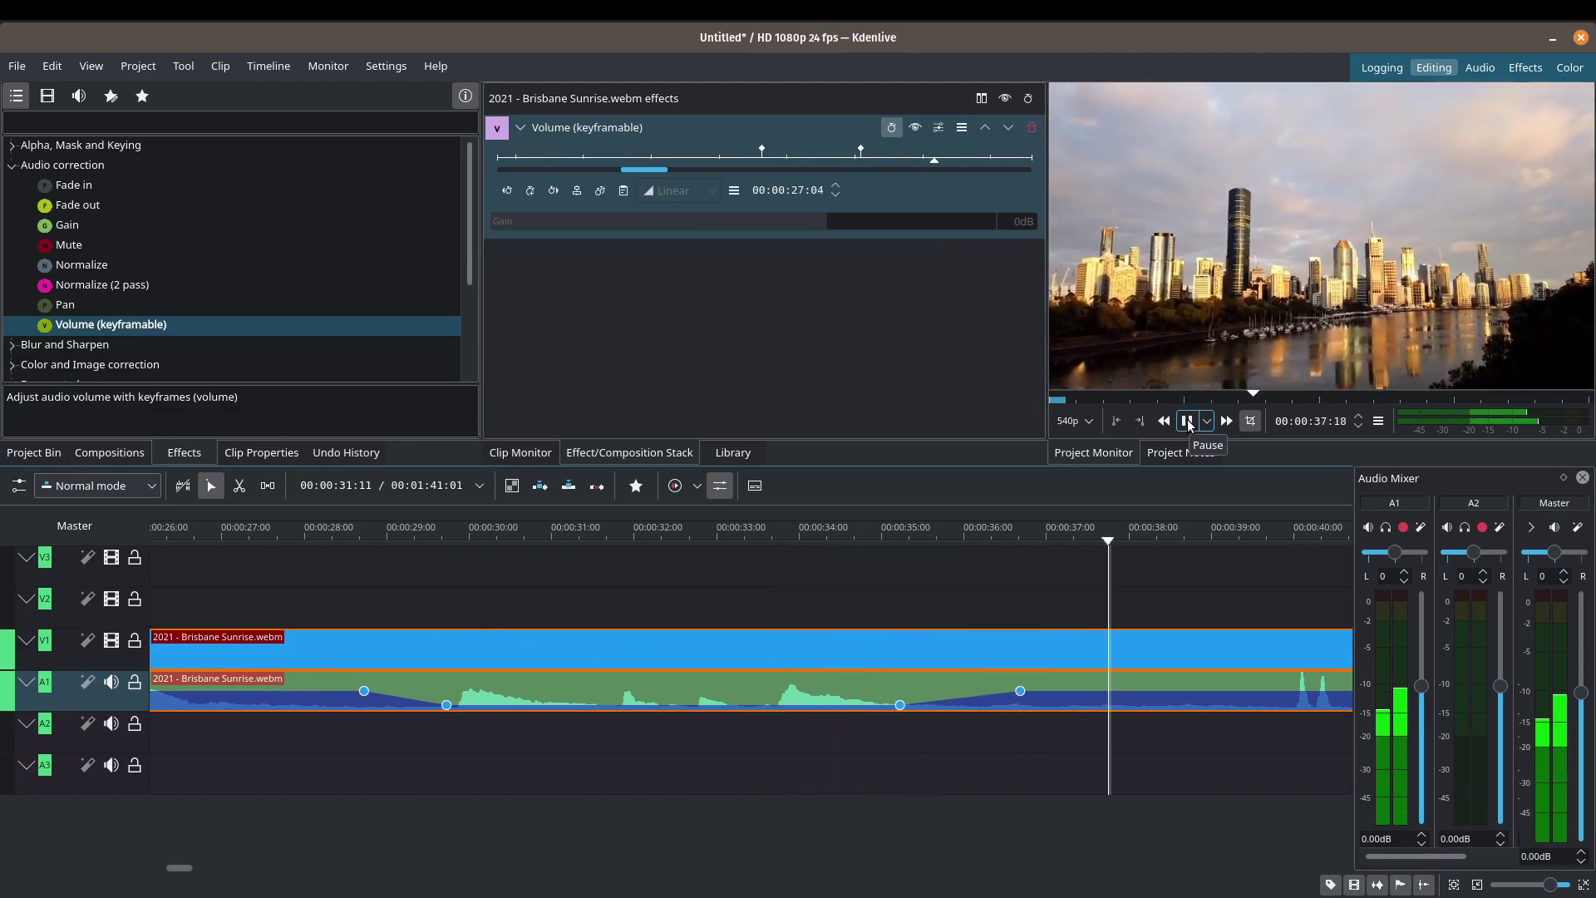
click(1187, 420)
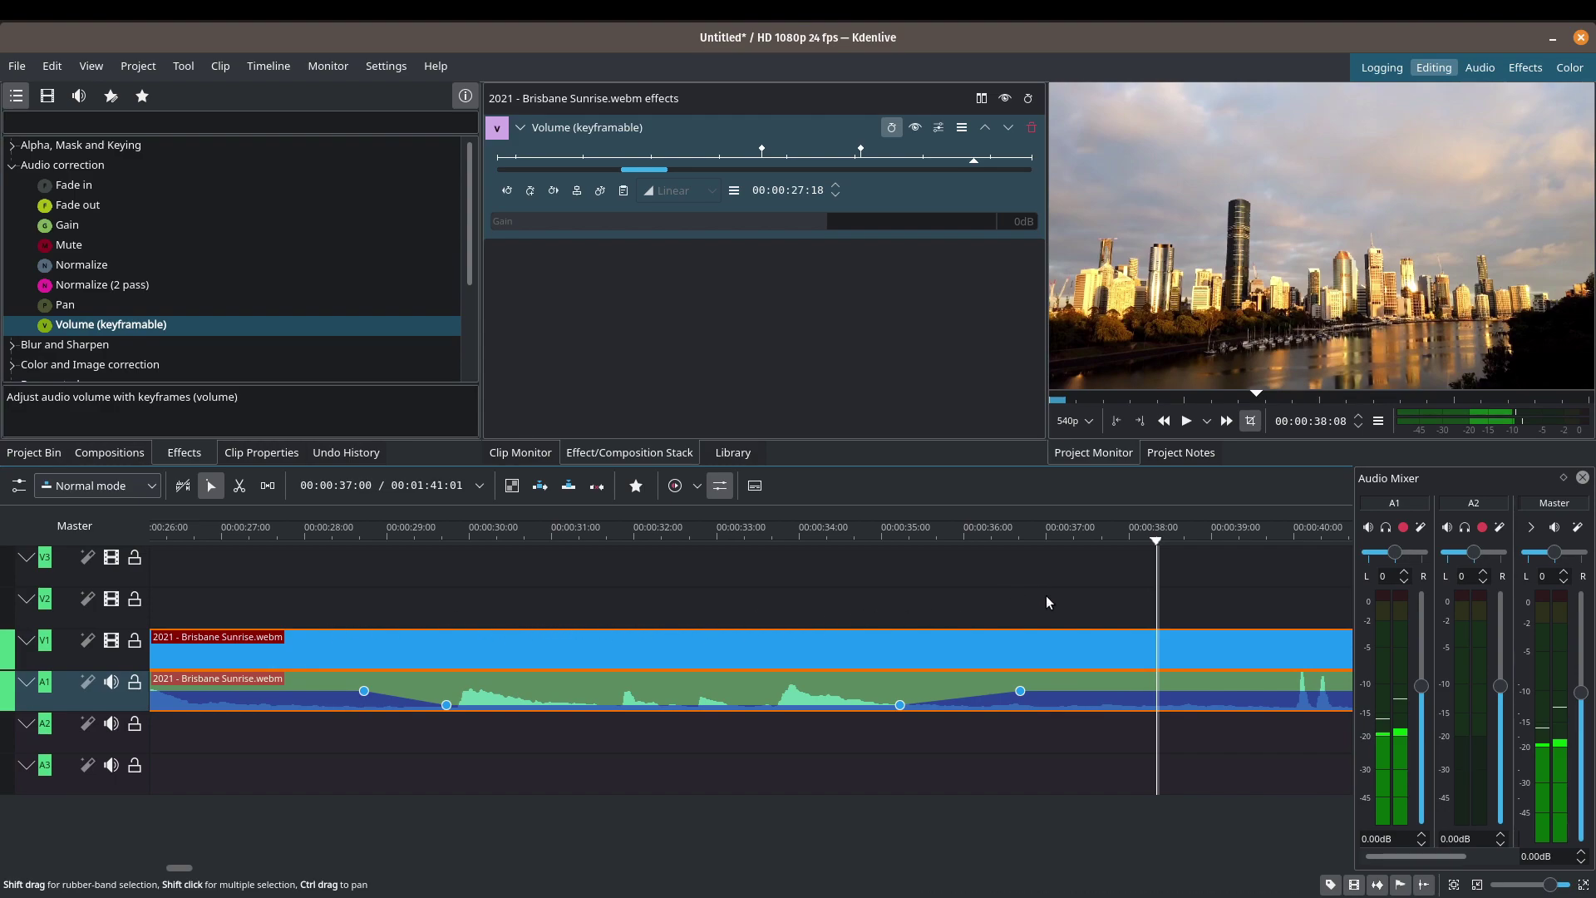
- Remove the Volume (keyframable) effect from the Brisbane Sunrise audio clip
key(ctrl+minus)
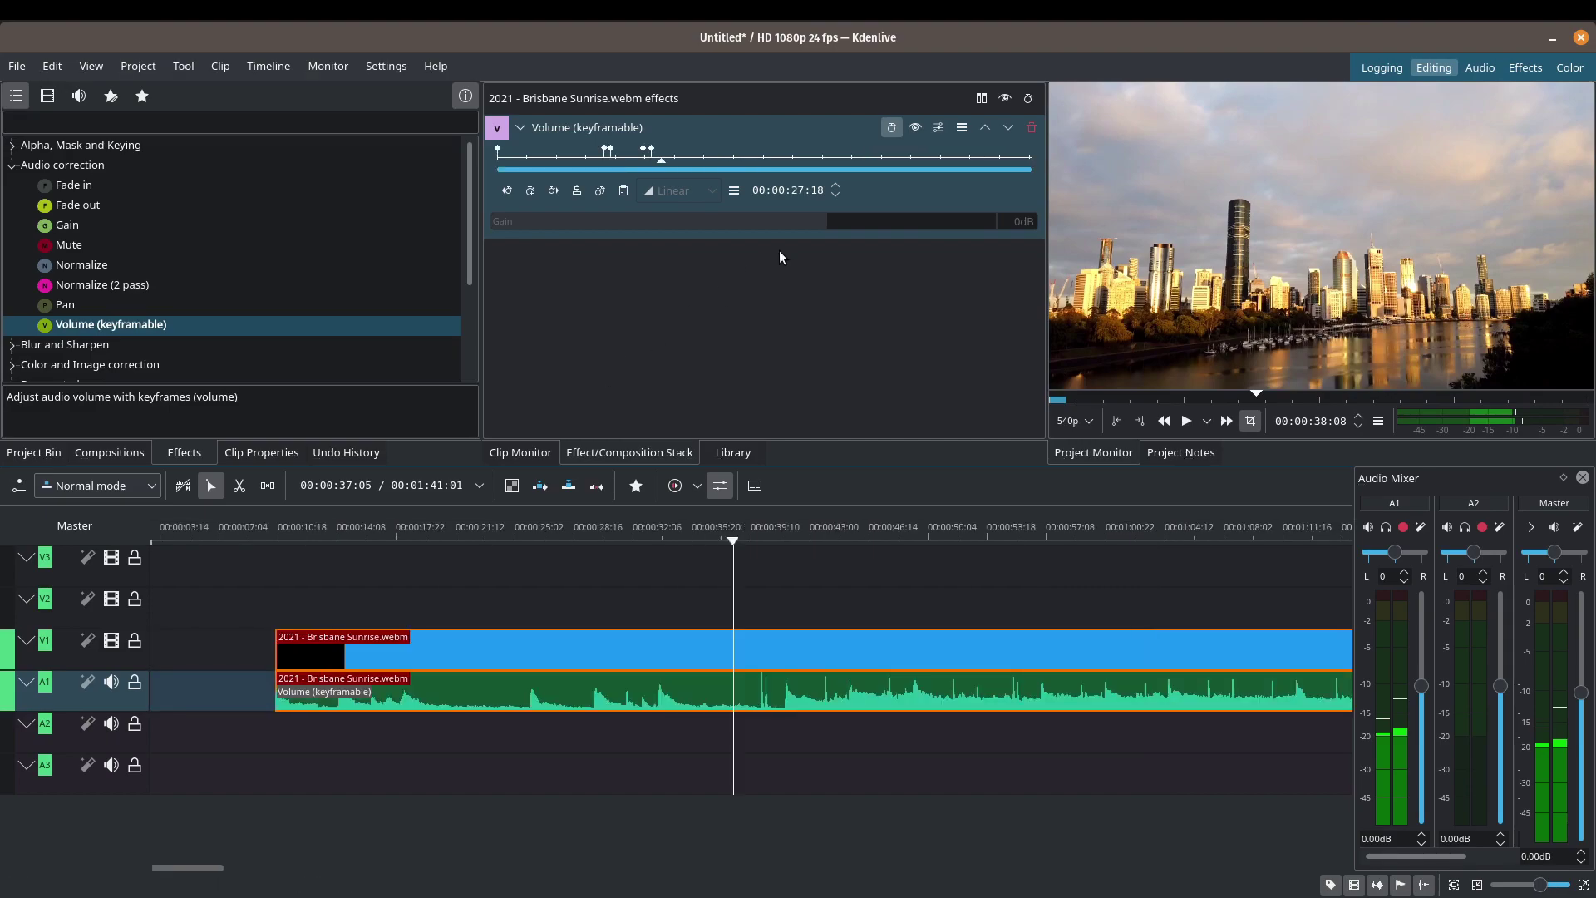
click(1031, 127)
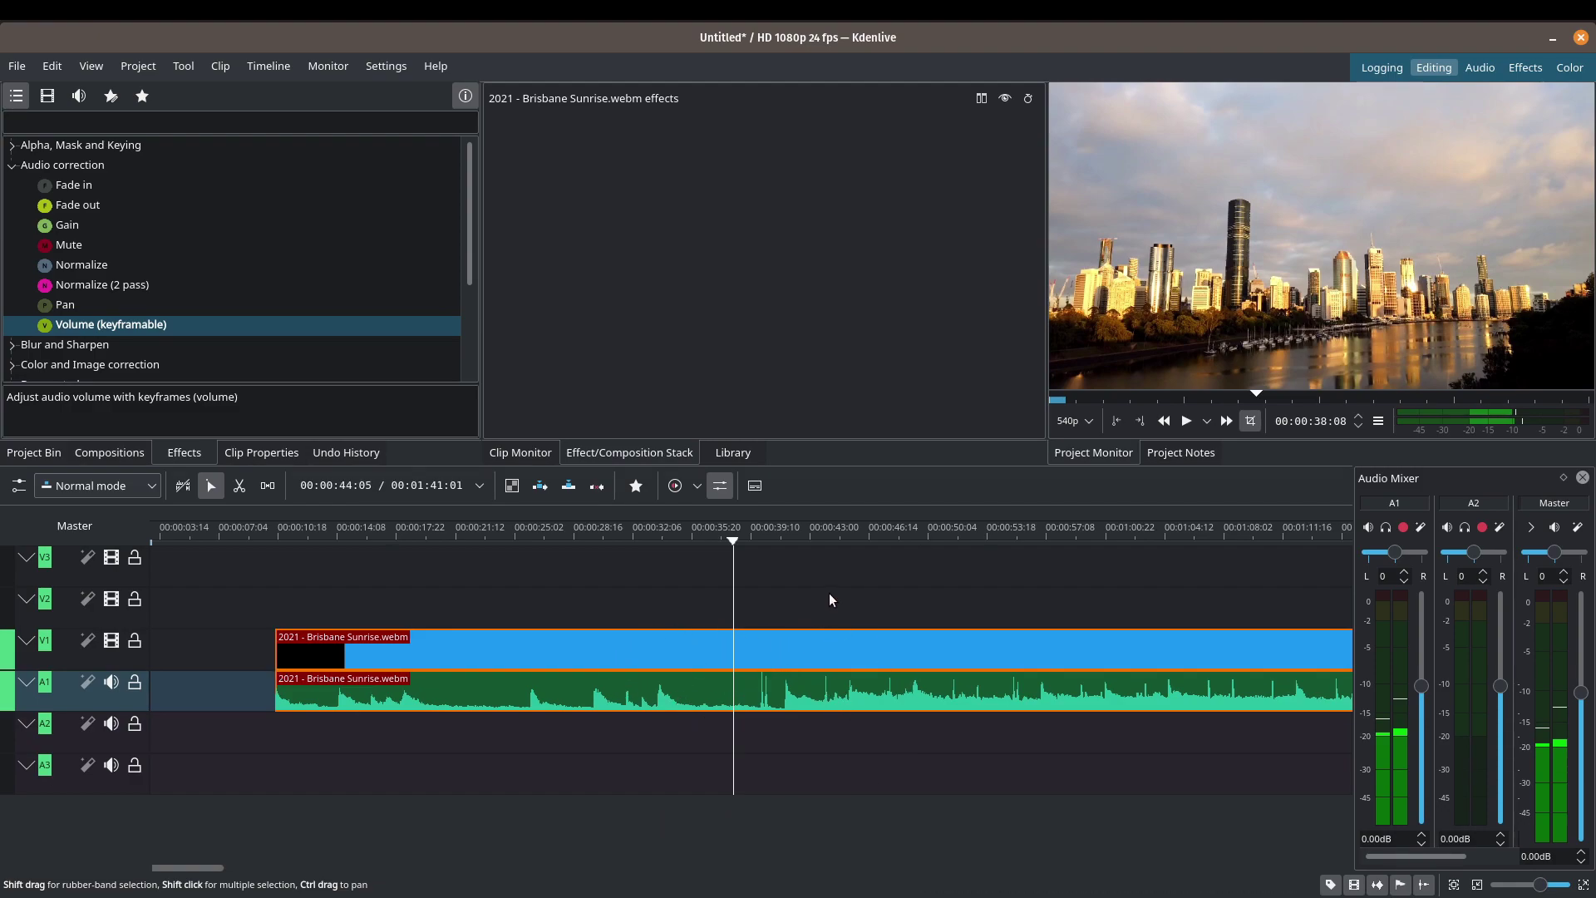
- Ungroup the Brisbane Sunrise video and audio clips and delete the audio clip from track A1
click(486, 646)
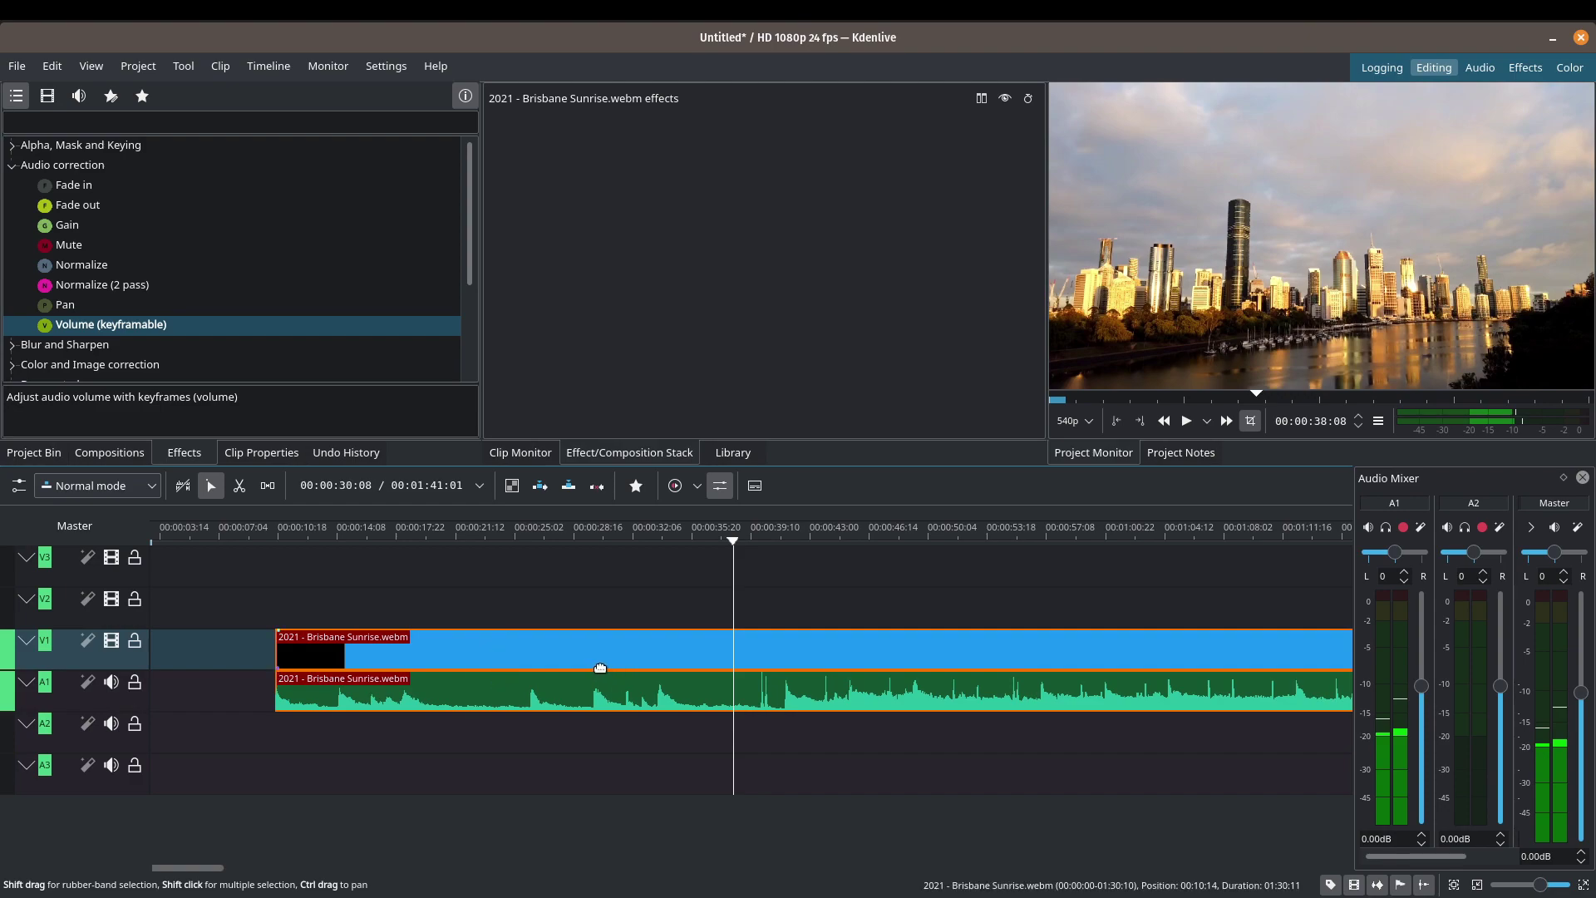
right_click(597, 674)
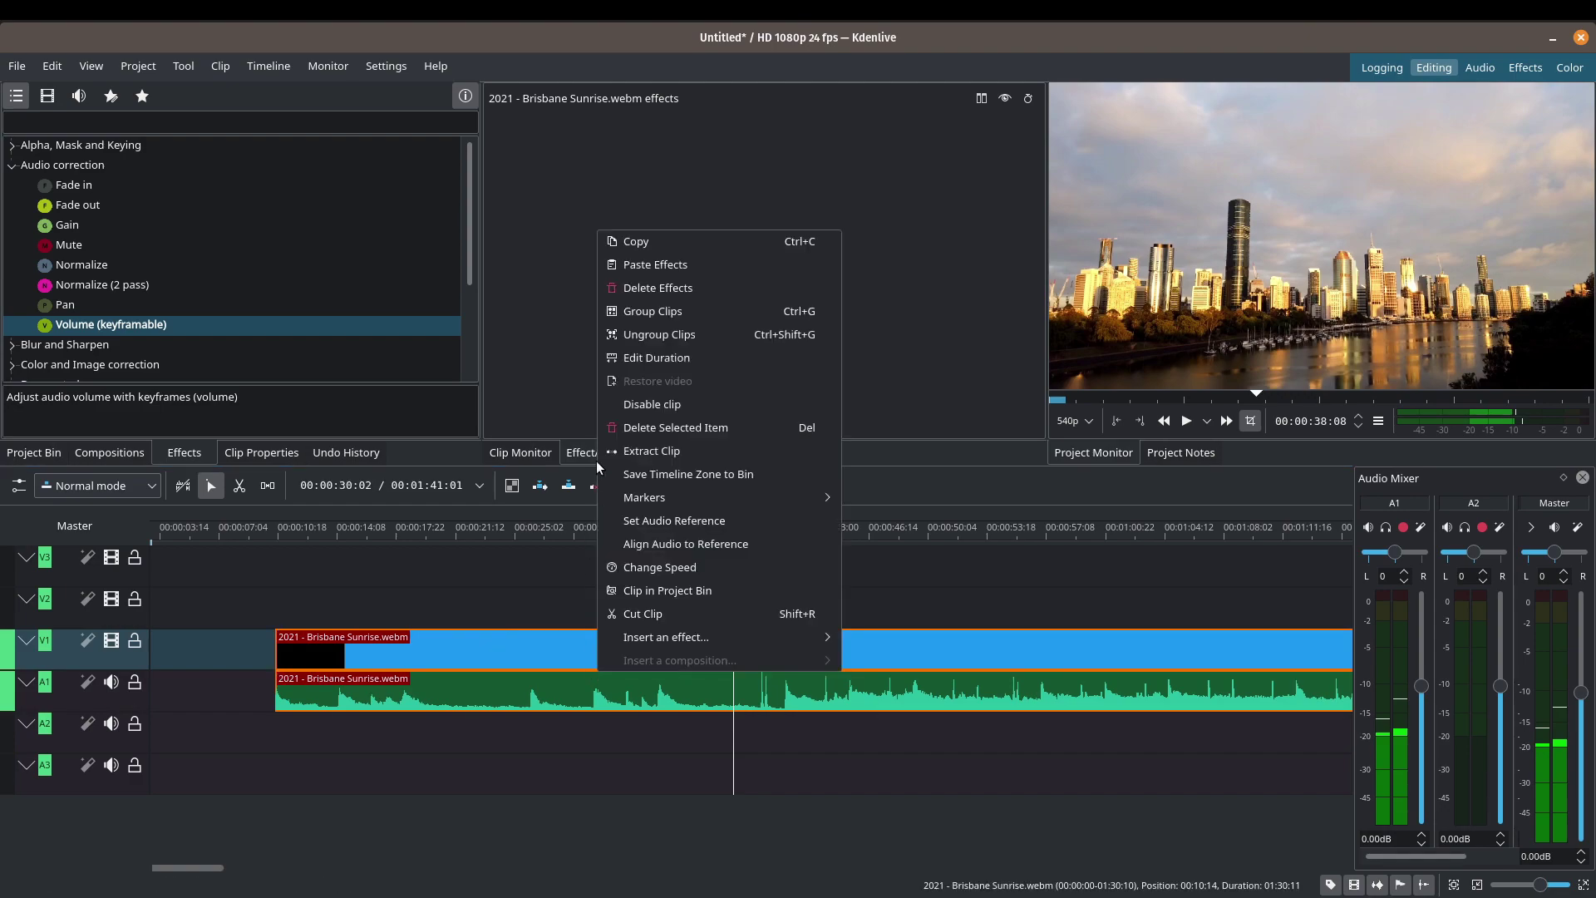
click(603, 332)
click(504, 684)
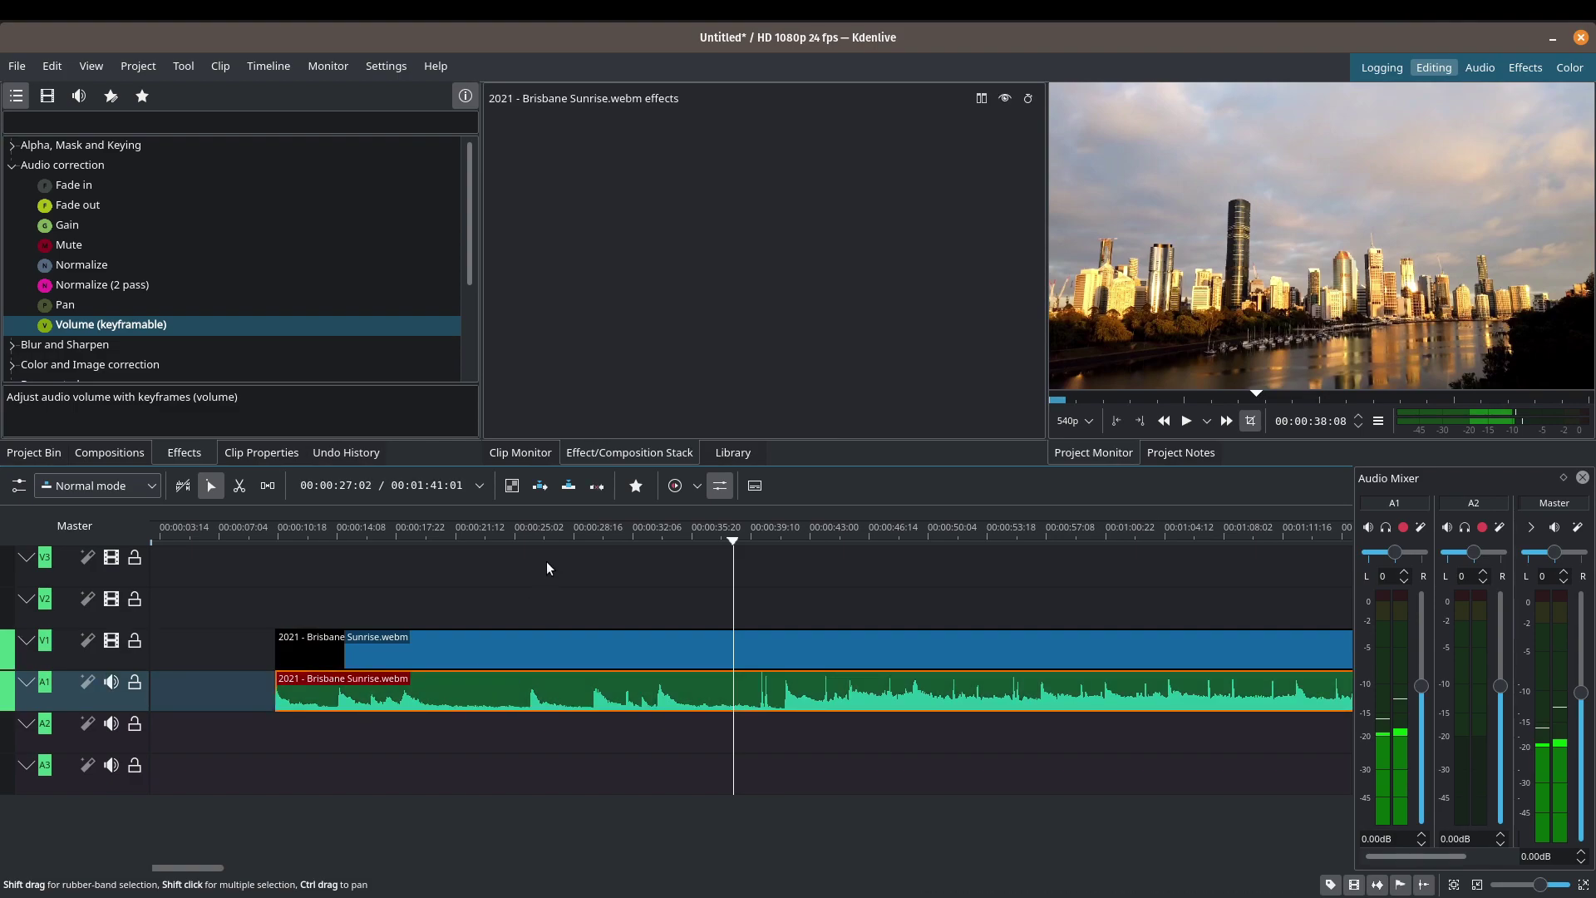
key(Delete)
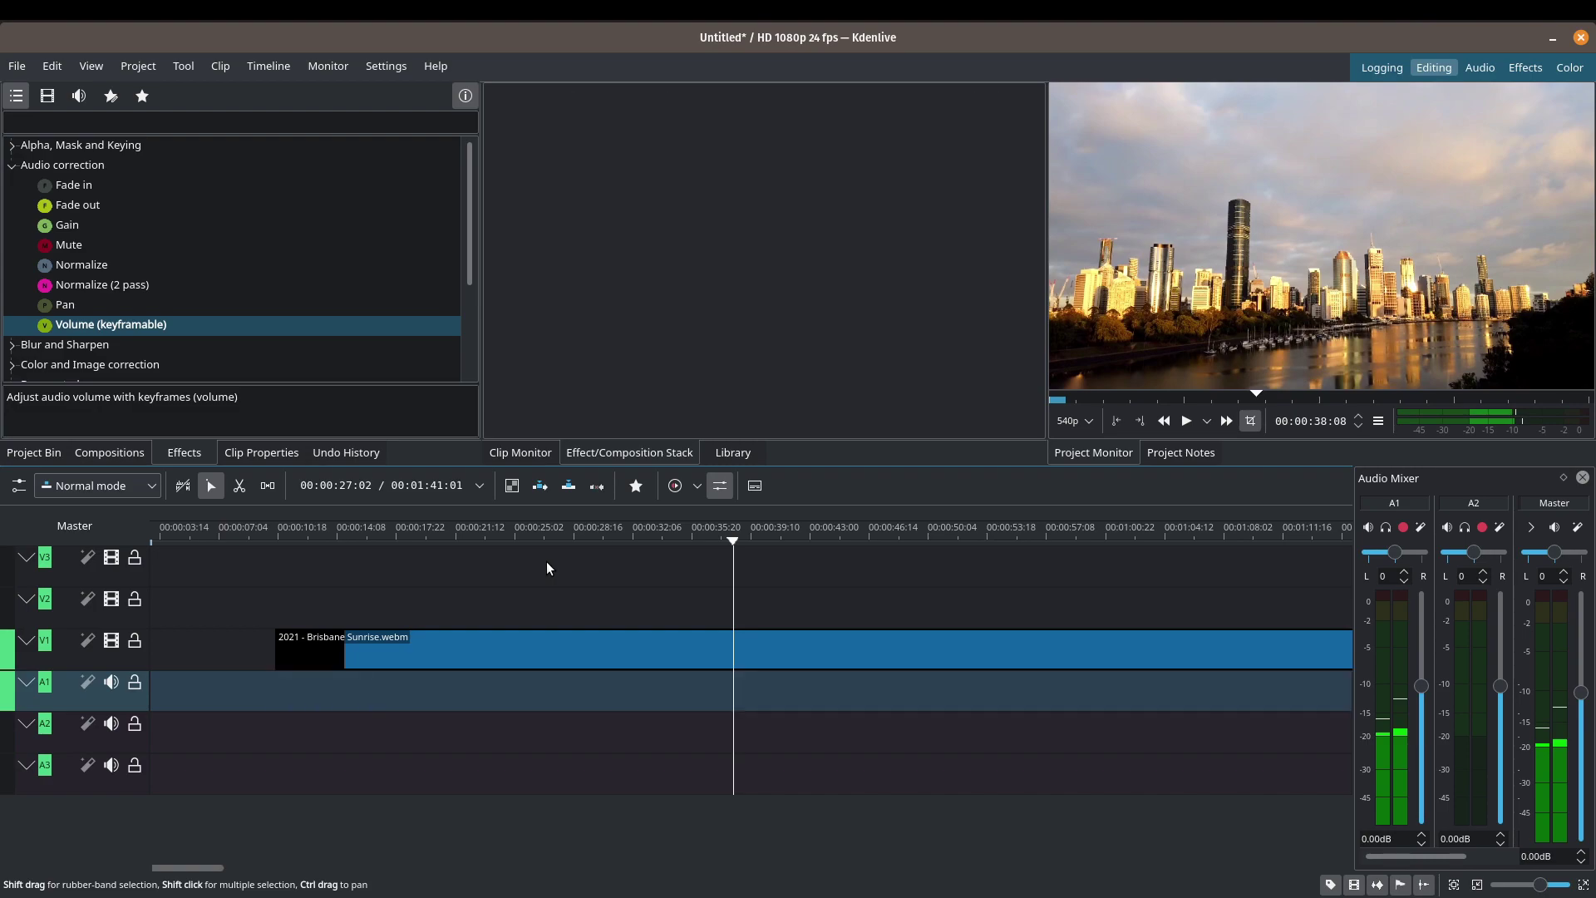
- Move the Brisbane Sunrise video clip on track V1 to the start of the timeline
drag(582, 649, 508, 648)
drag(723, 652, 599, 649)
- Import the music file "Mama - Emmit Fenn.mp3" from the file manager into the project bin
click(33, 452)
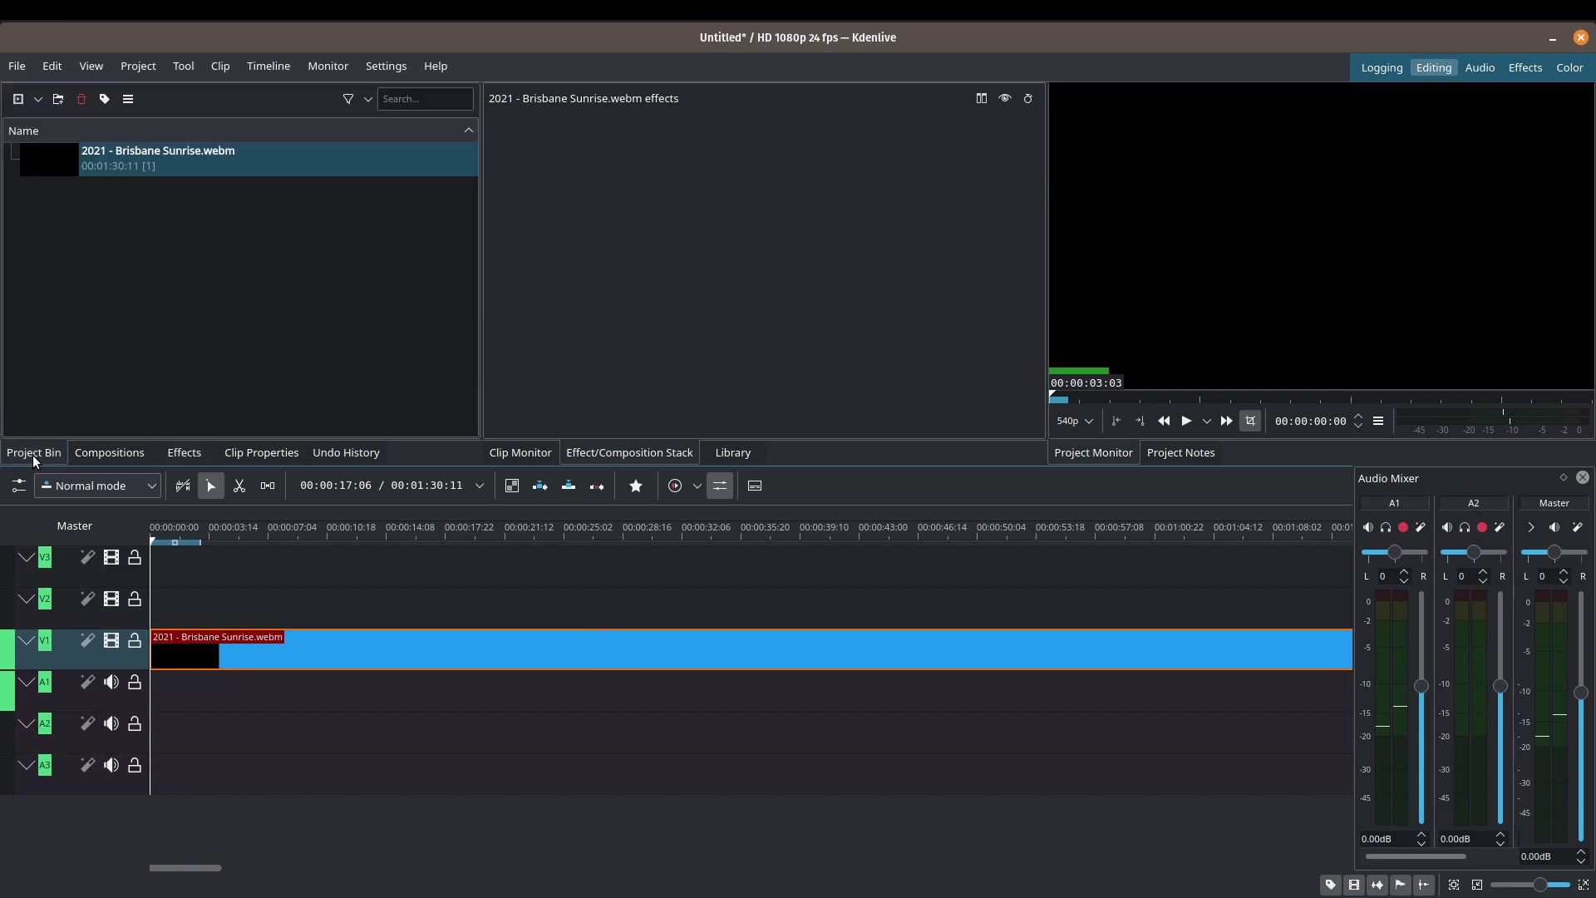
key(alt+Tab)
drag(1161, 260, 107, 226)
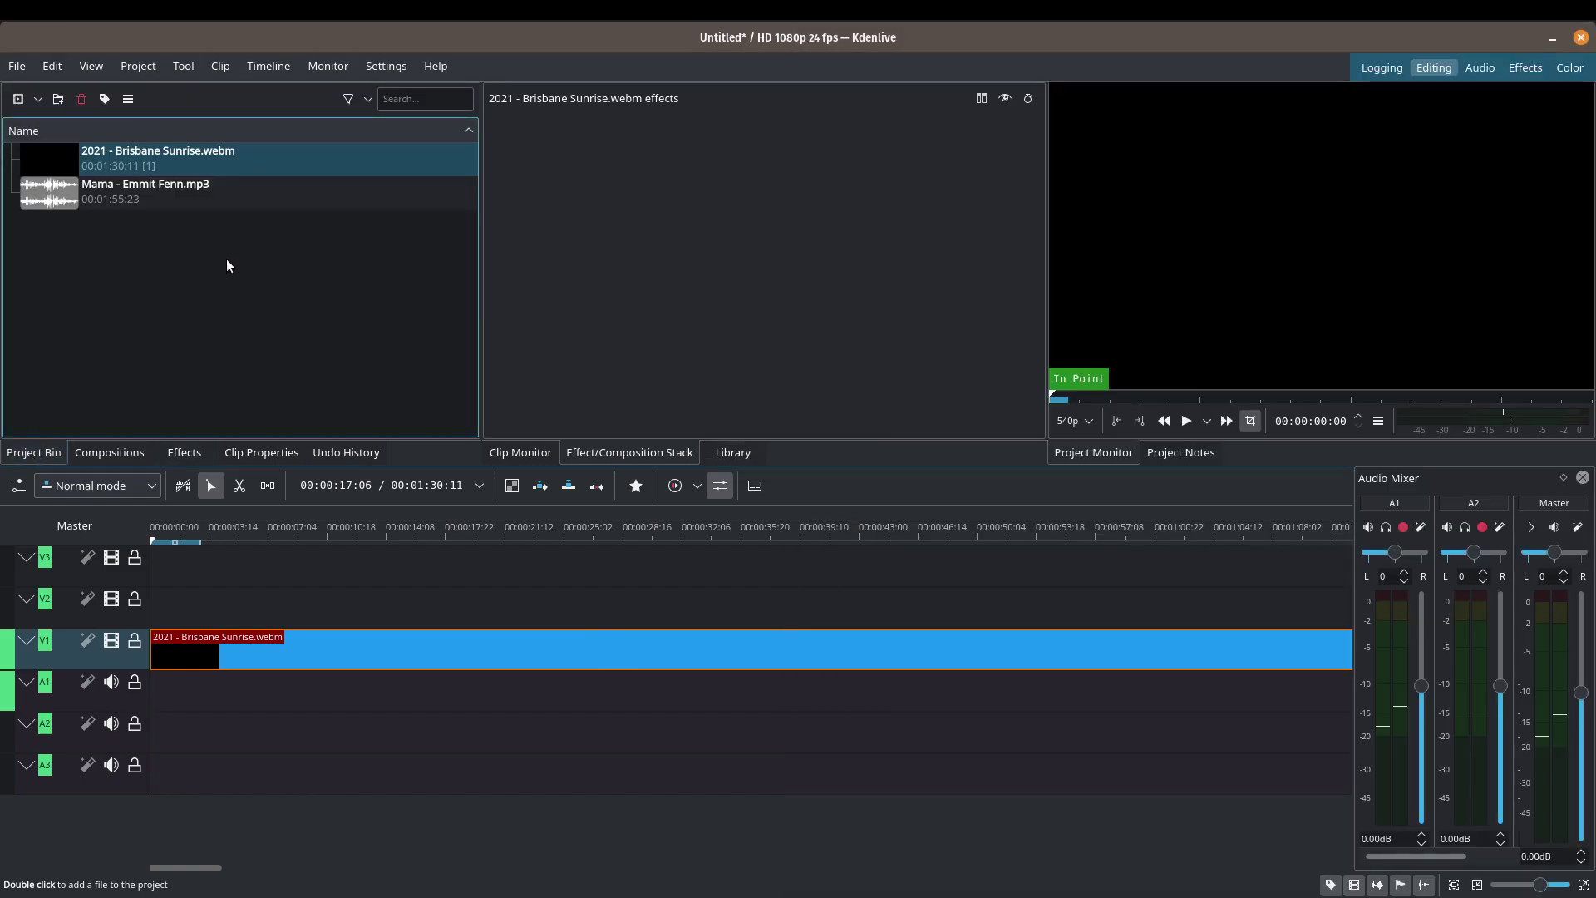
- Place the "Mama - Emmit Fenn.mp3" clip on audio track A1 at the start of the timeline
click(212, 198)
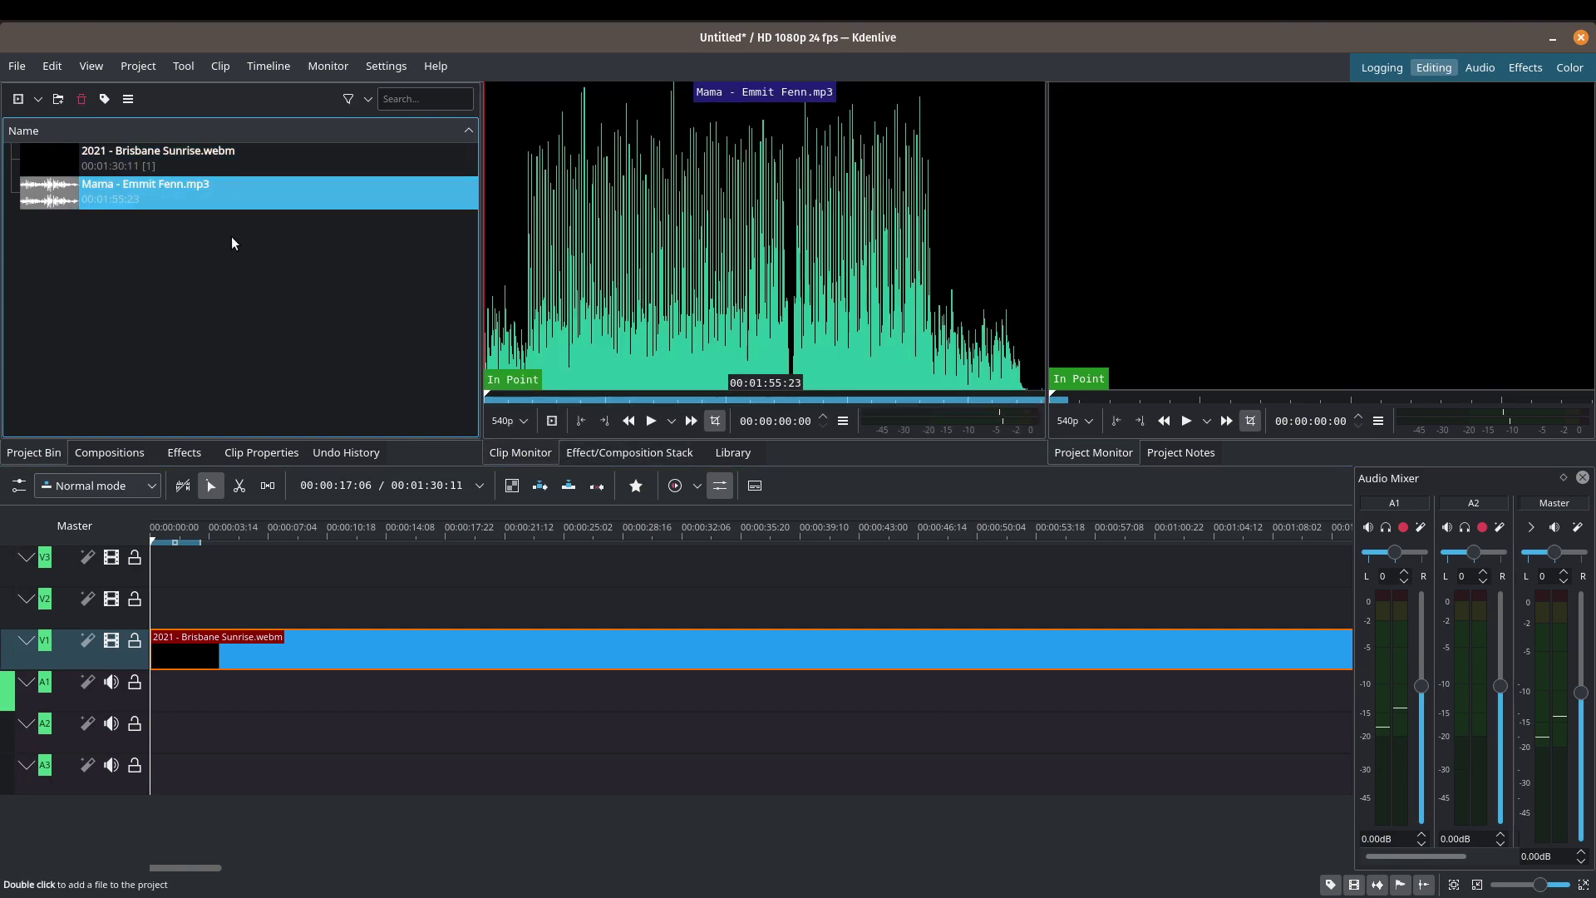
drag(226, 192, 186, 684)
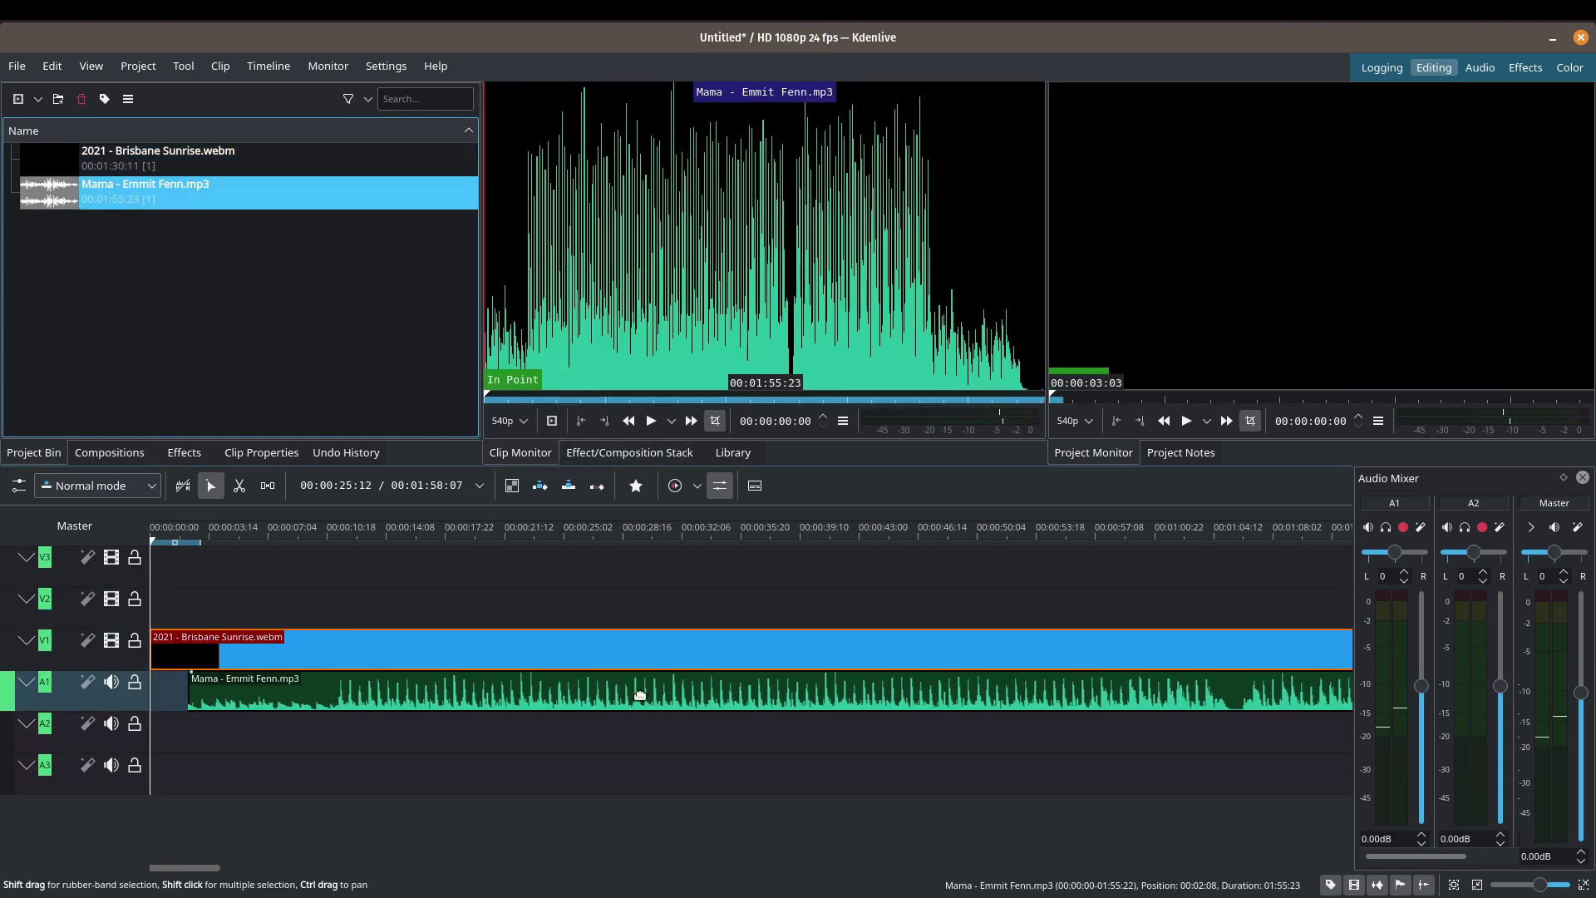
click(566, 653)
shift+click(566, 692)
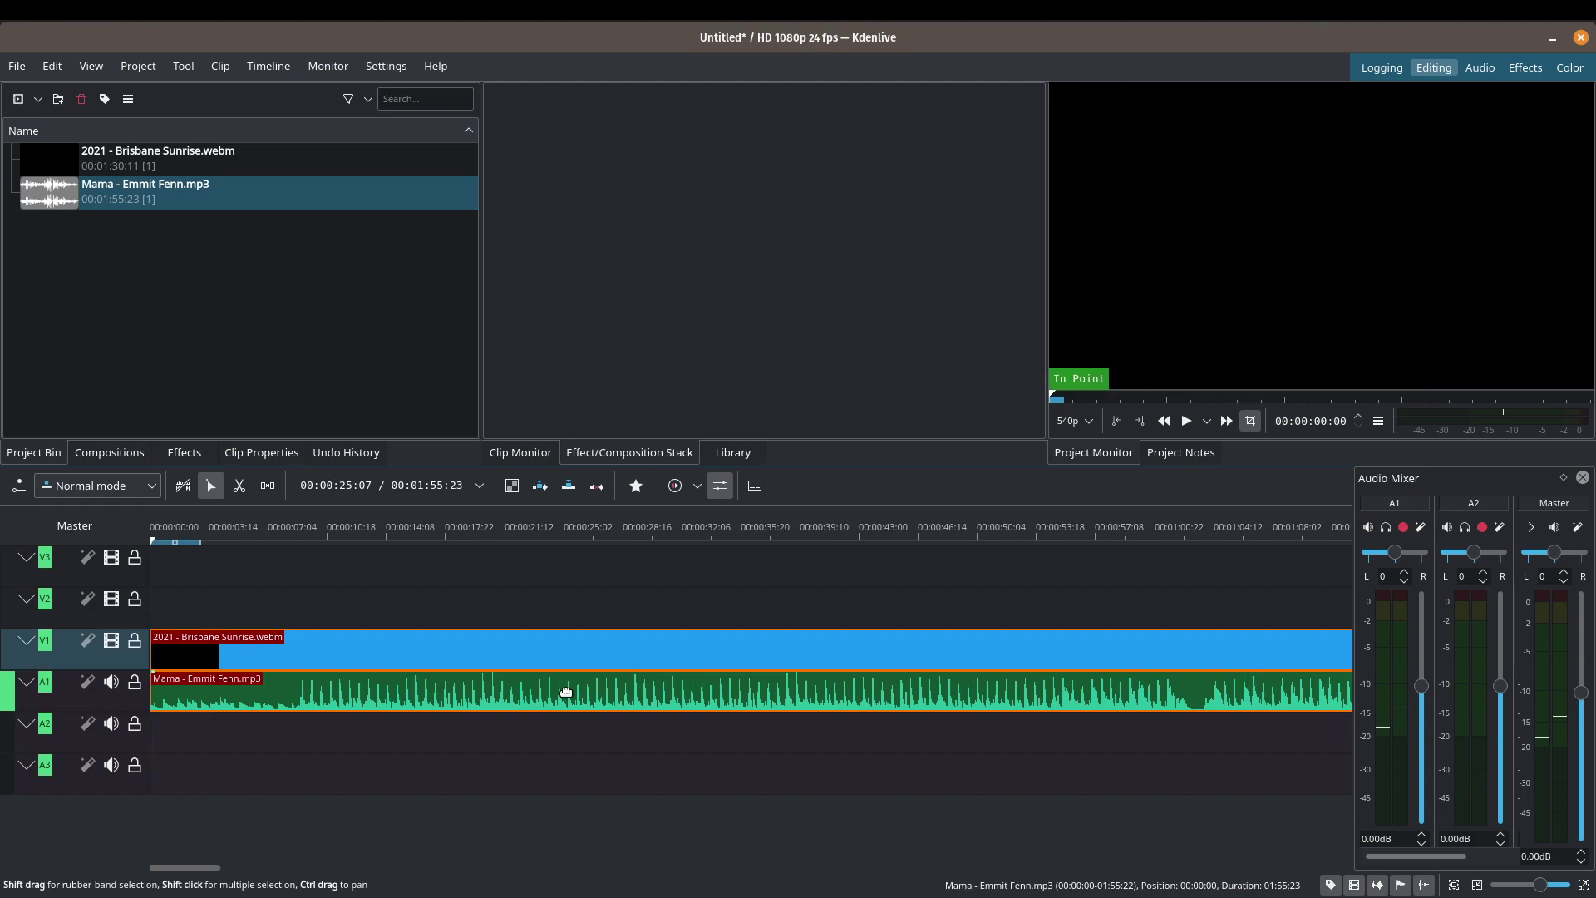
- Group the Brisbane Sunrise video clip with the music clip on track A1
click(585, 568)
click(536, 644)
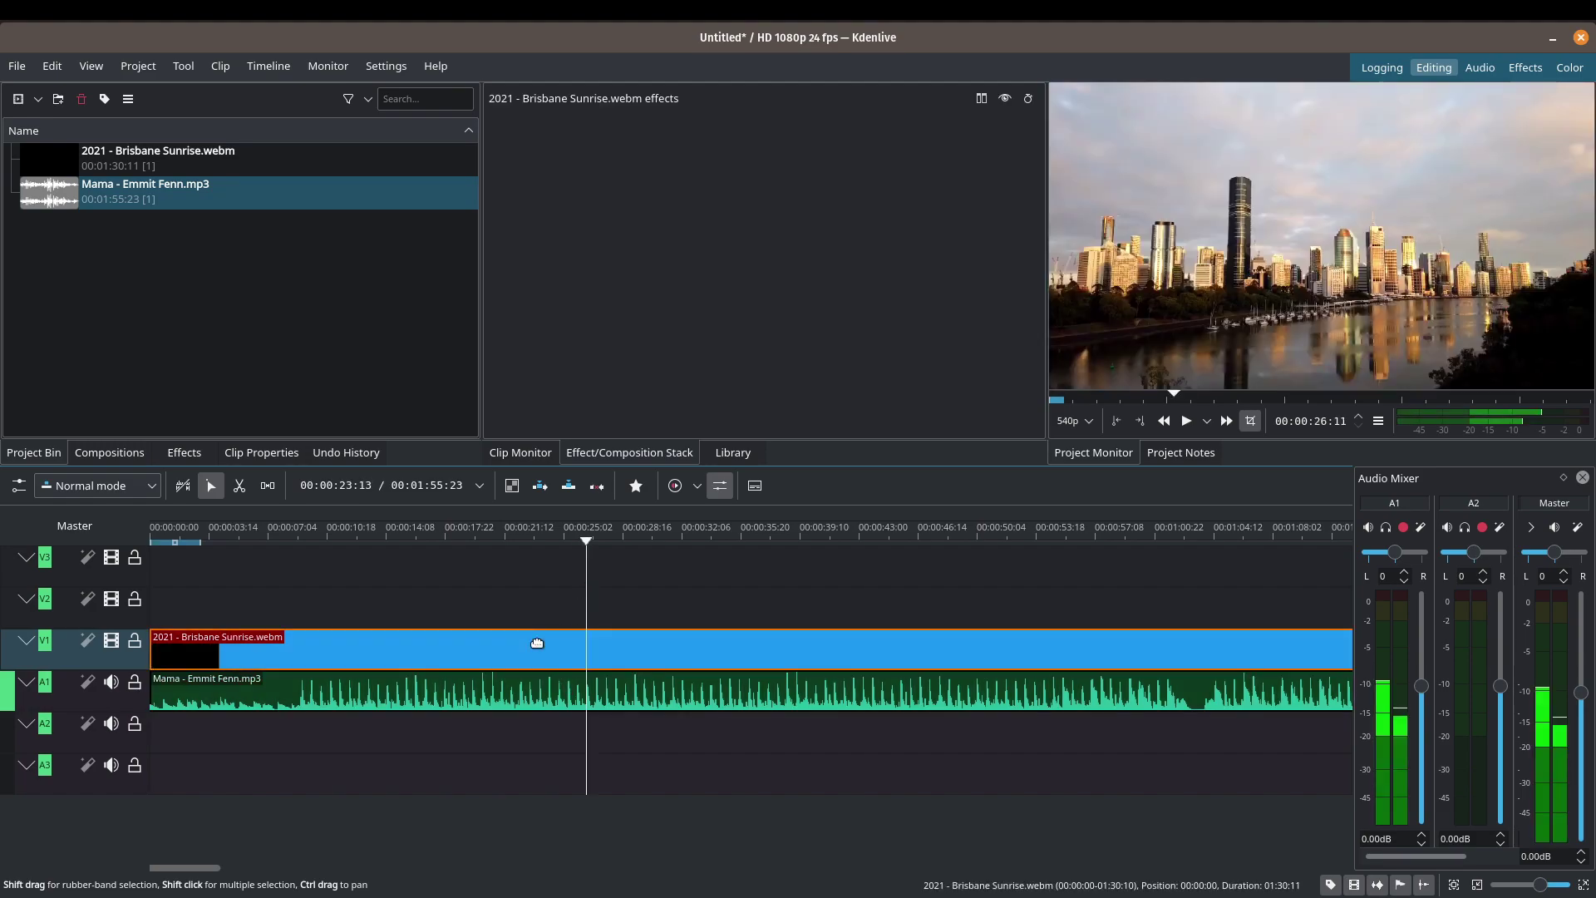
shift+click(532, 690)
right_click(532, 686)
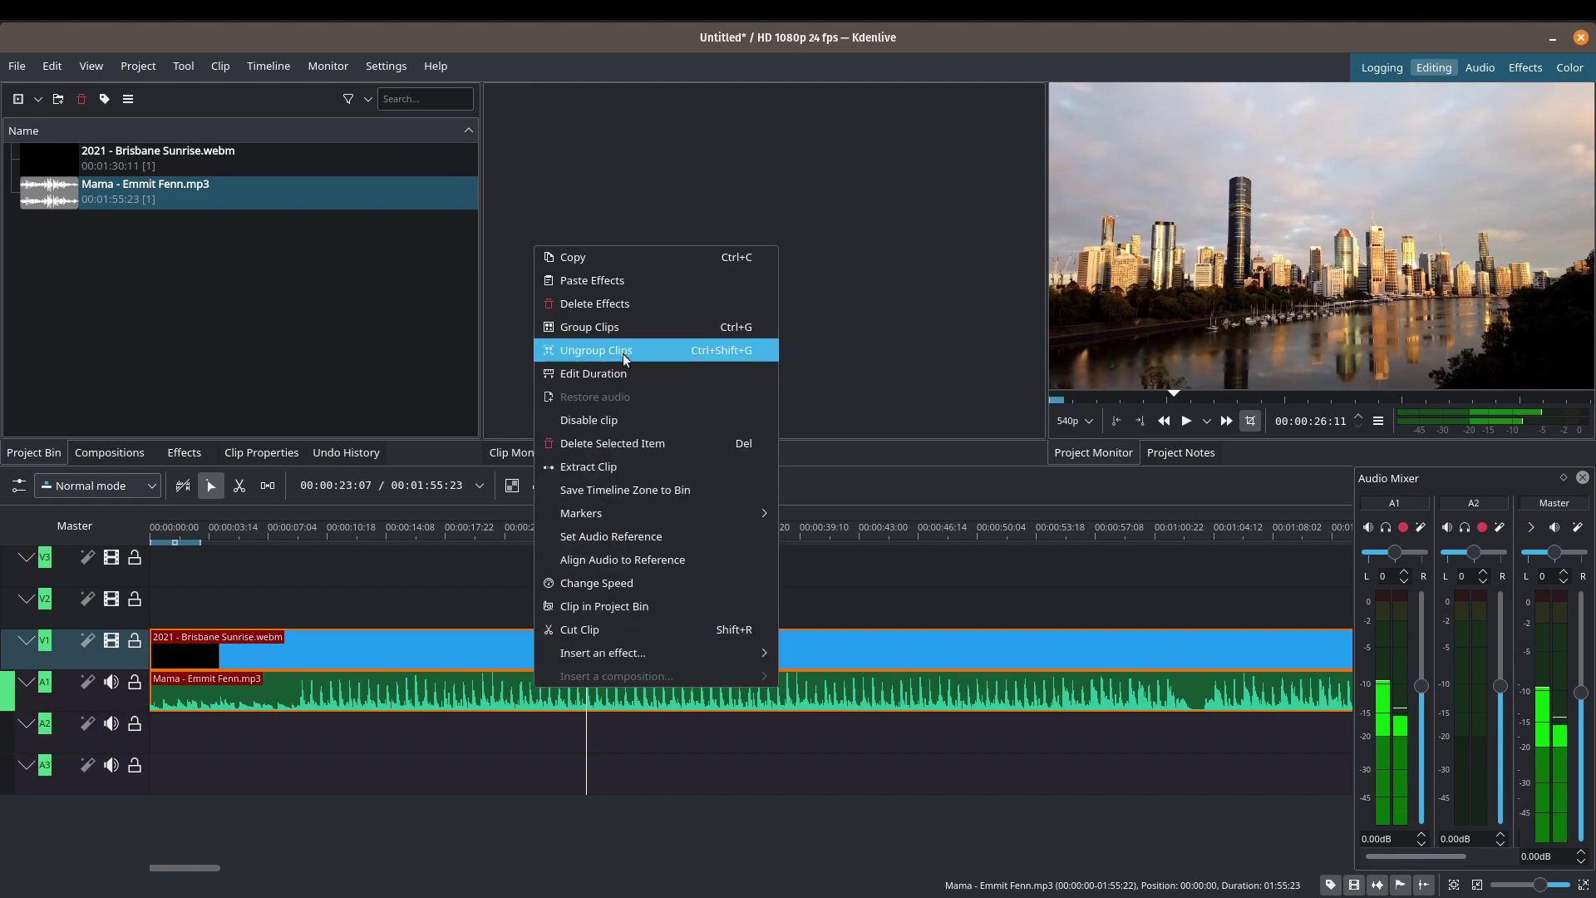
click(627, 328)
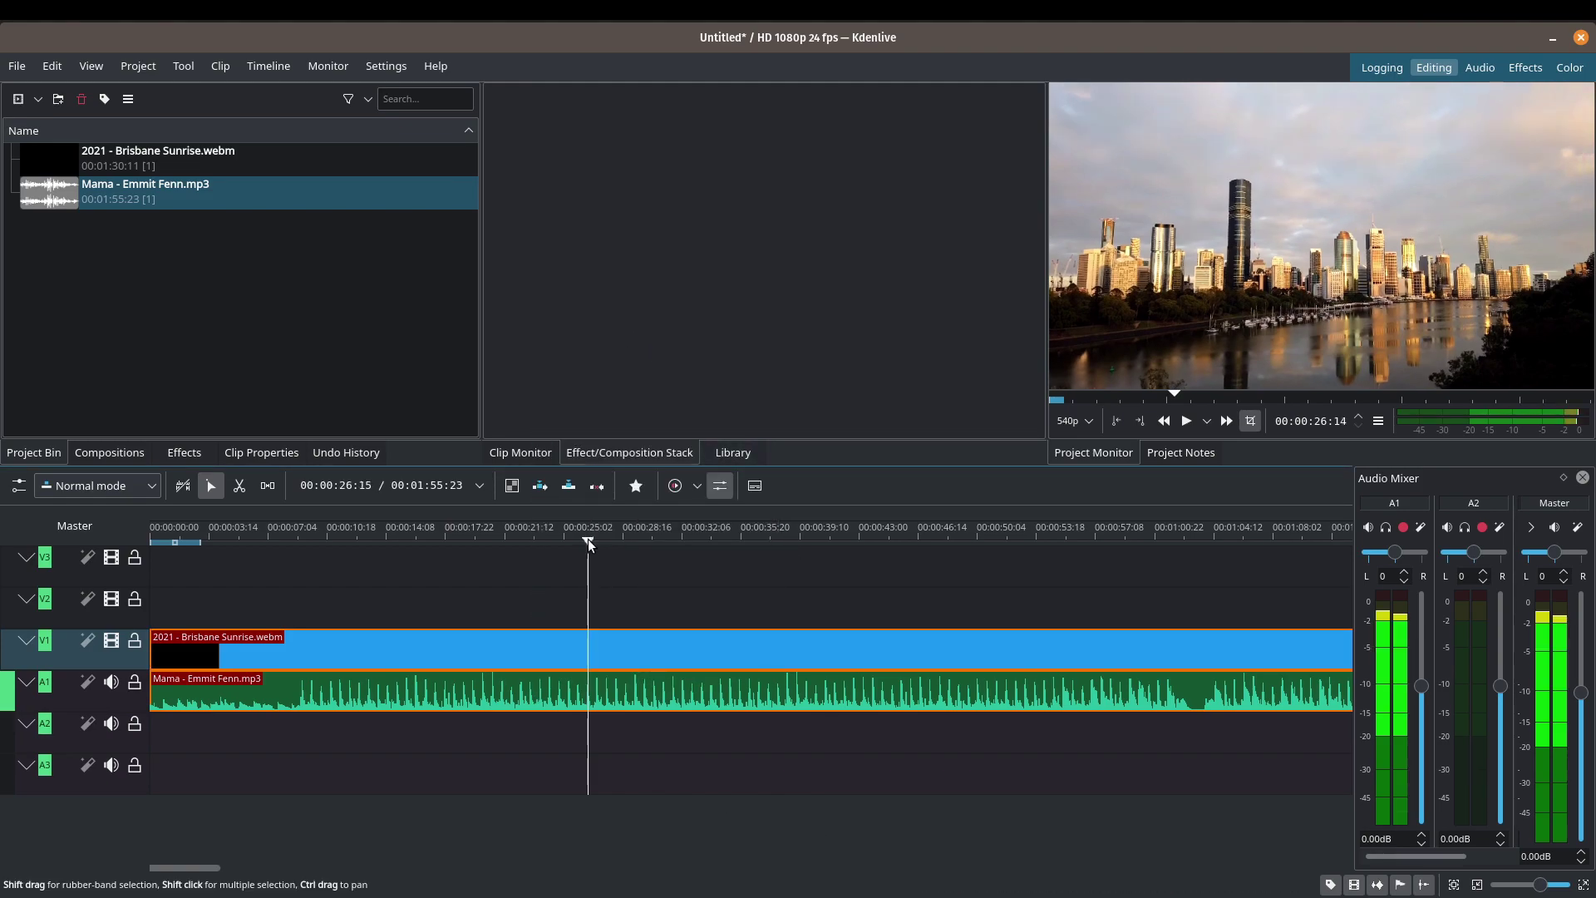
- Play the video with its new music from the start of the timeline to about 00:00:09
key(Home)
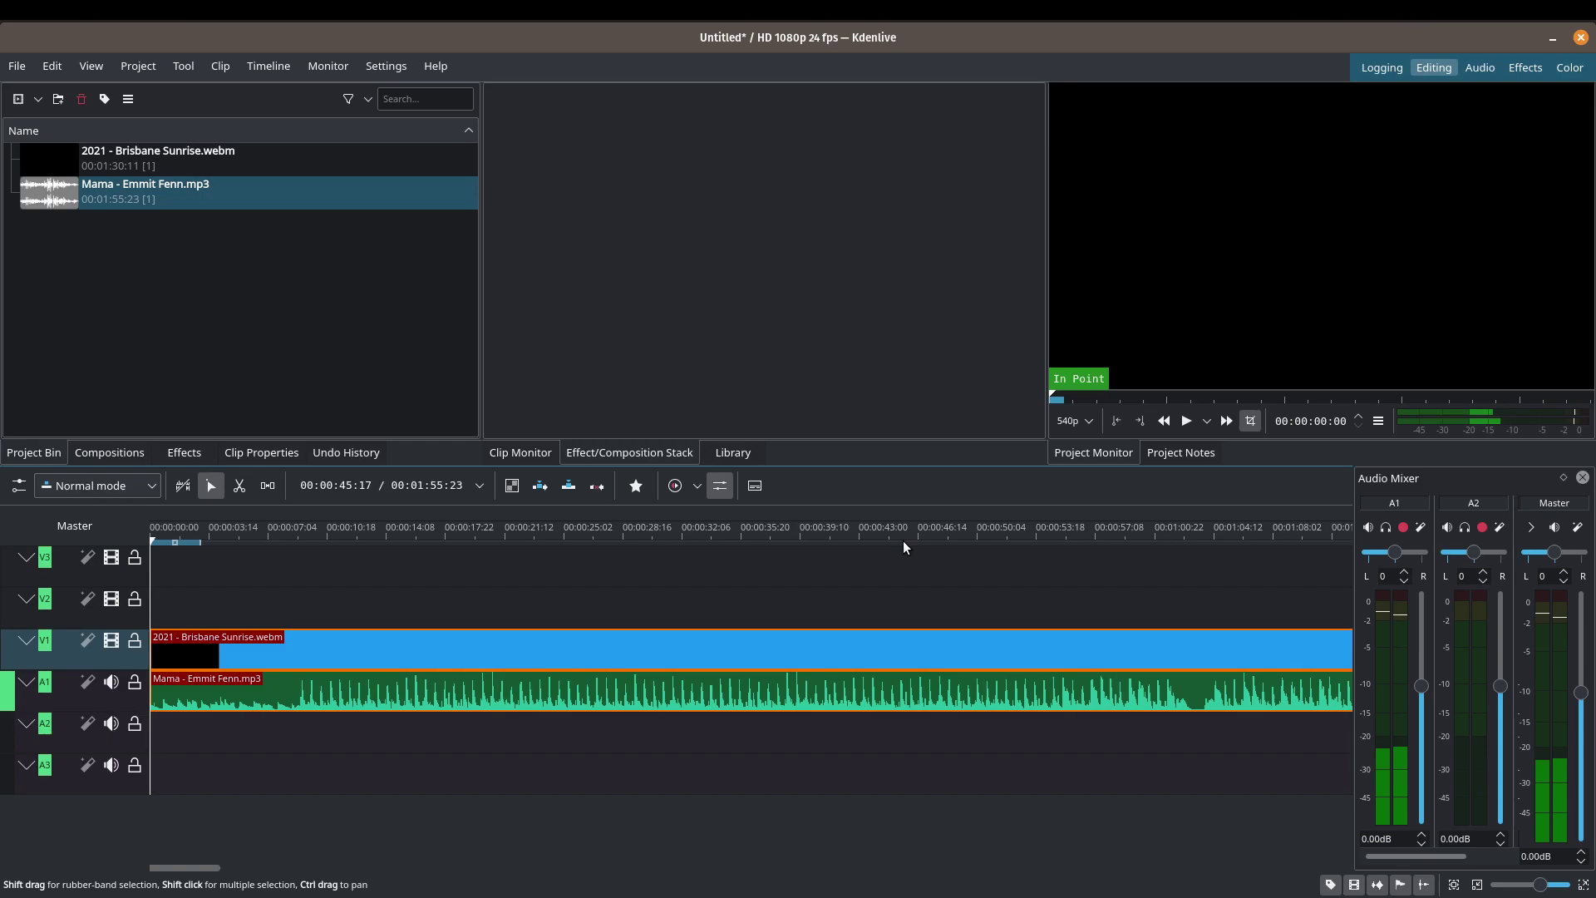
click(1183, 421)
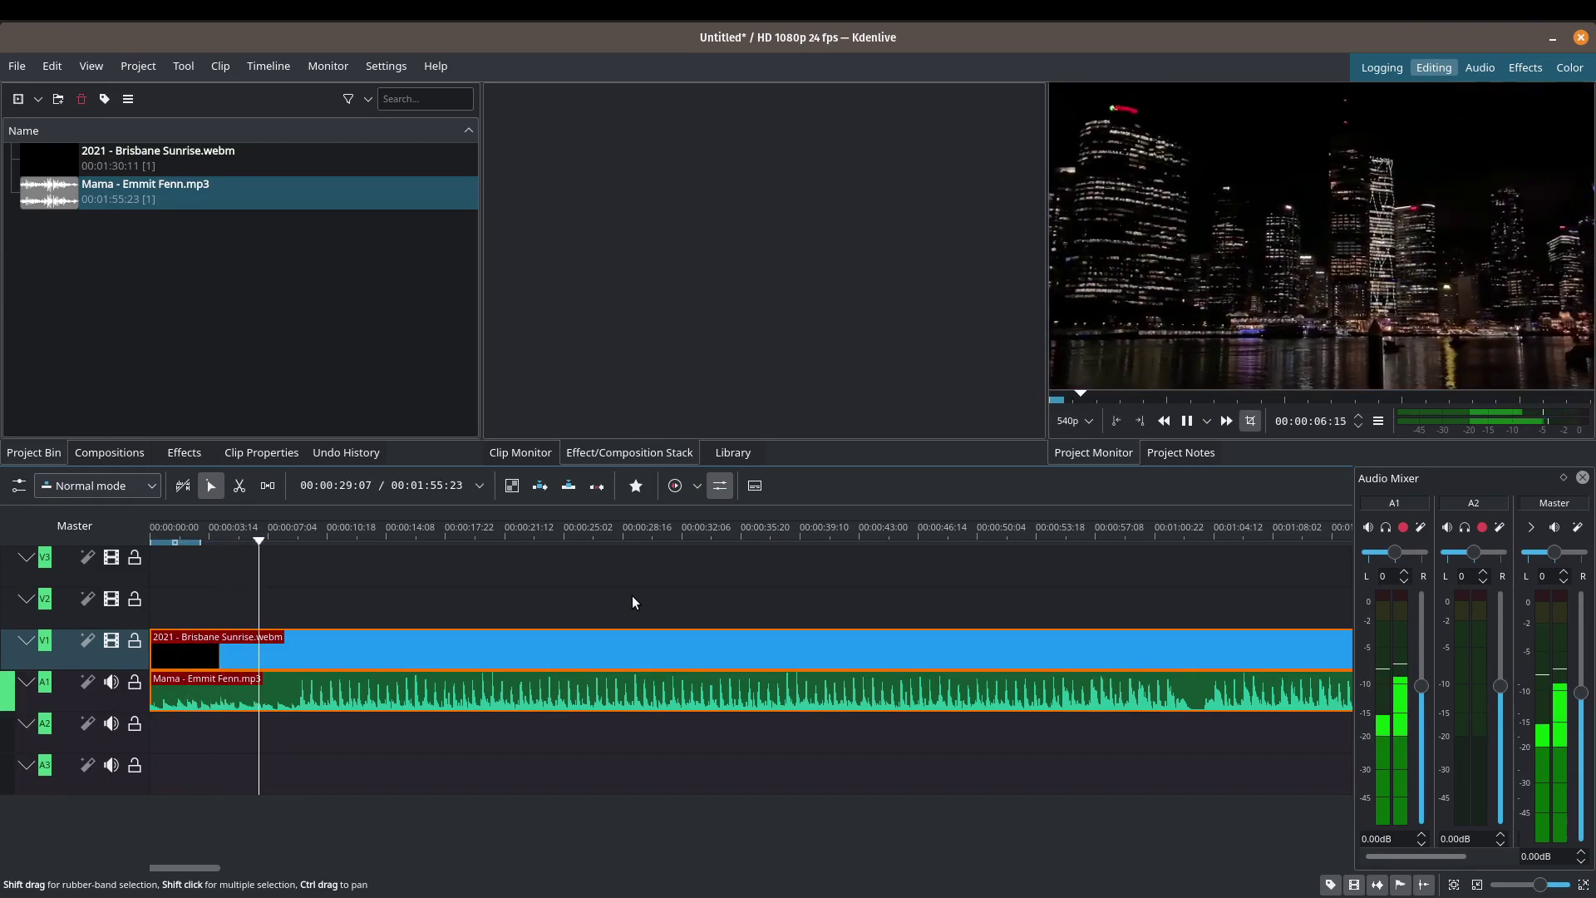
click(1187, 422)
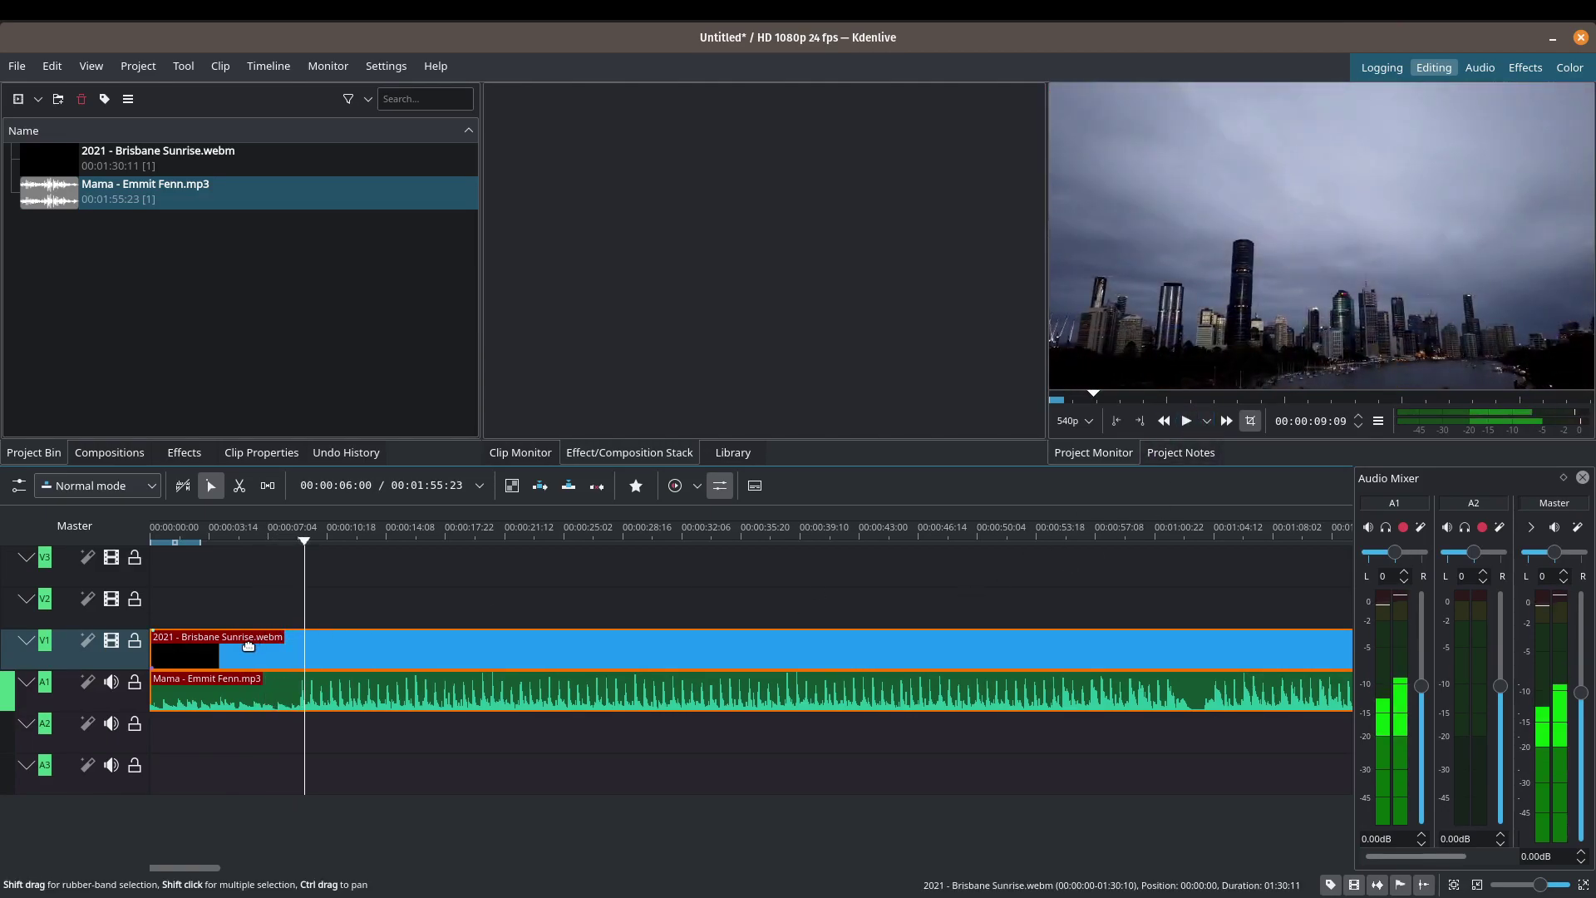